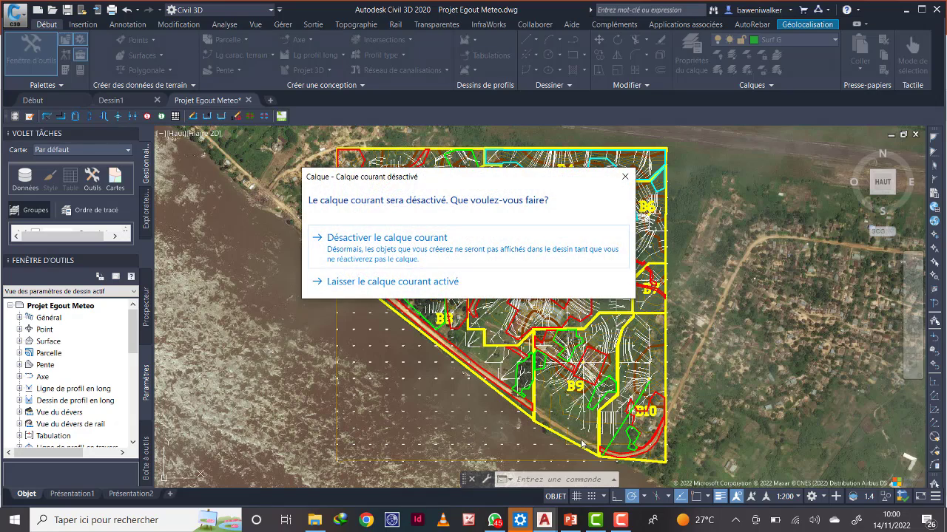
- Turn off the Surf G, Suf Imp and Surf F layers, including Surf G as the current layer
{"action": "left_click", "coordinate": [423, 250]}
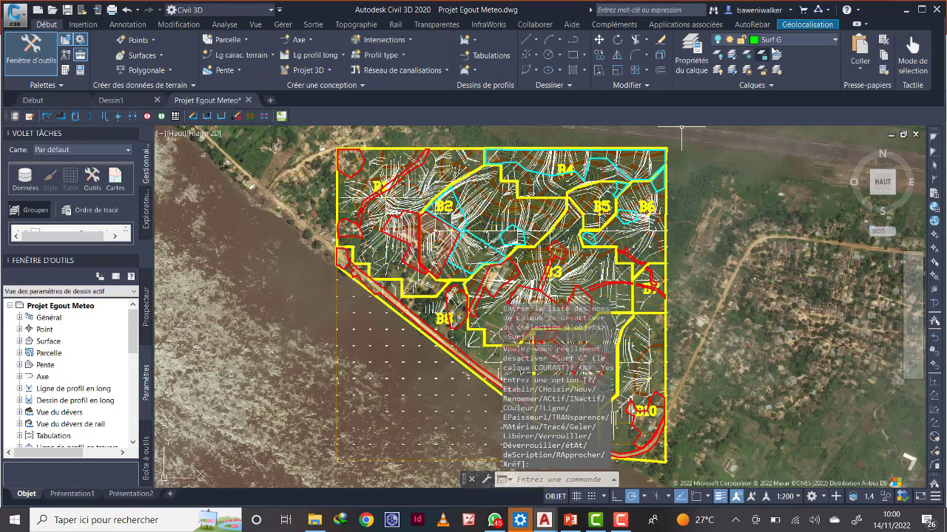
{"action": "left_click", "coordinate": [786, 42]}
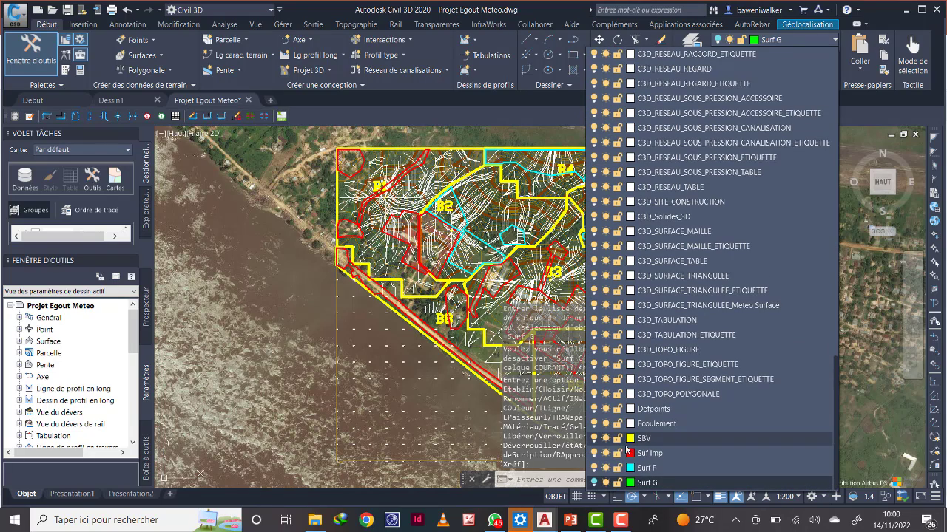
{"action": "left_click", "coordinate": [594, 454]}
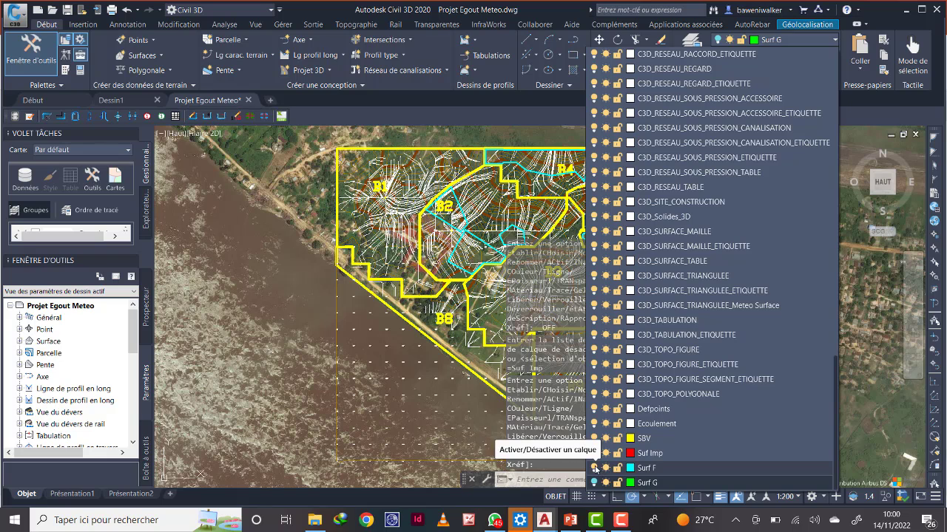
{"action": "left_click", "coordinate": [594, 468]}
{"action": "left_click", "coordinate": [491, 134]}
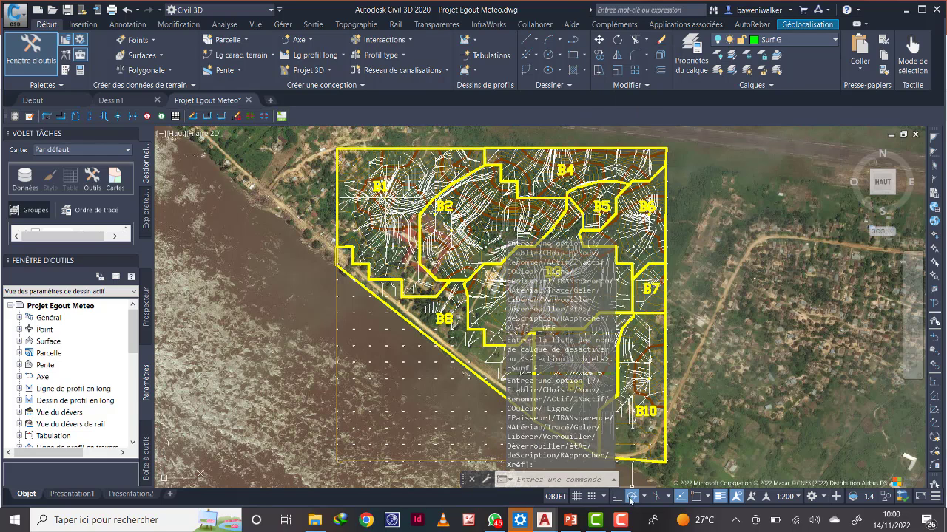
{"action": "left_click", "coordinate": [620, 521]}
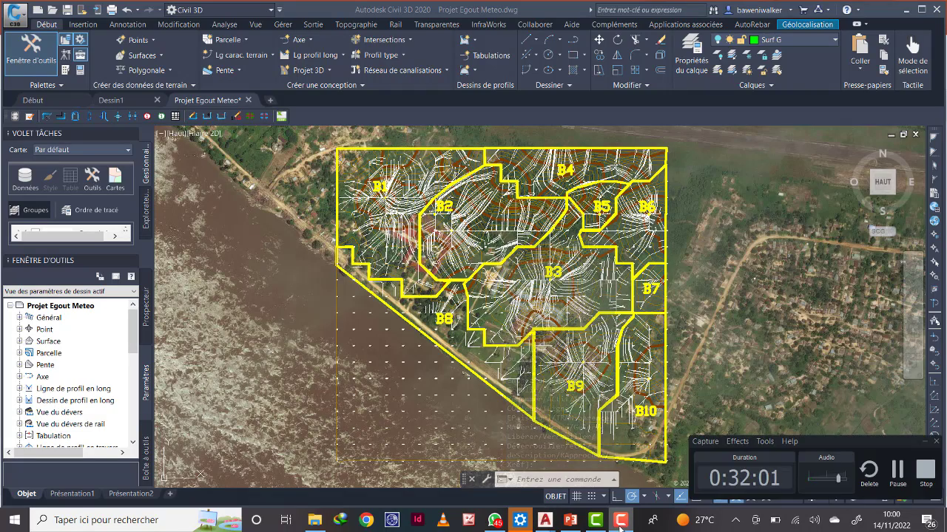
{"action": "left_click", "coordinate": [925, 472]}
- Examine sub-basins B1 to B10, their flow lines and the riverside boundary on the aerial image
{"action": "scroll", "coordinate": [463, 196], "scroll_direction": "up", "scroll_amount": 2}
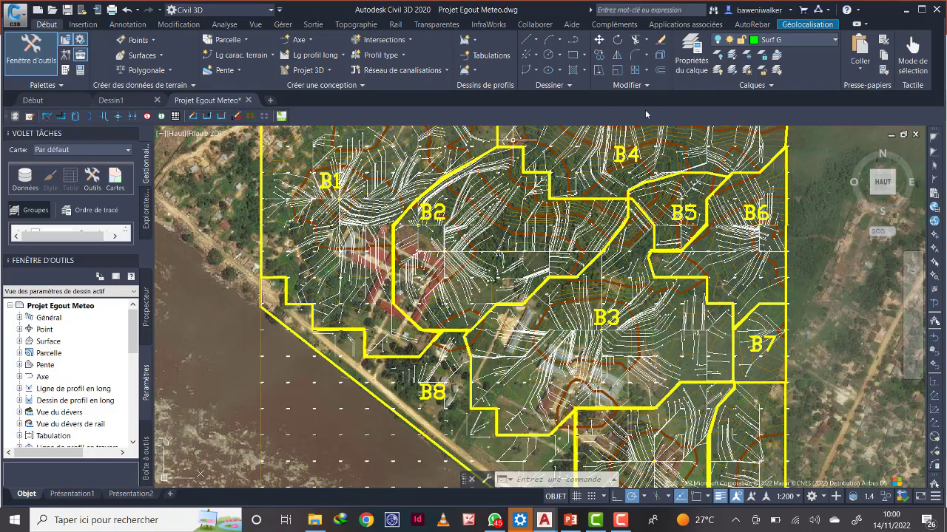
{"action": "middle_click_drag", "start_coordinate": [401, 197], "coordinate": [420, 232]}
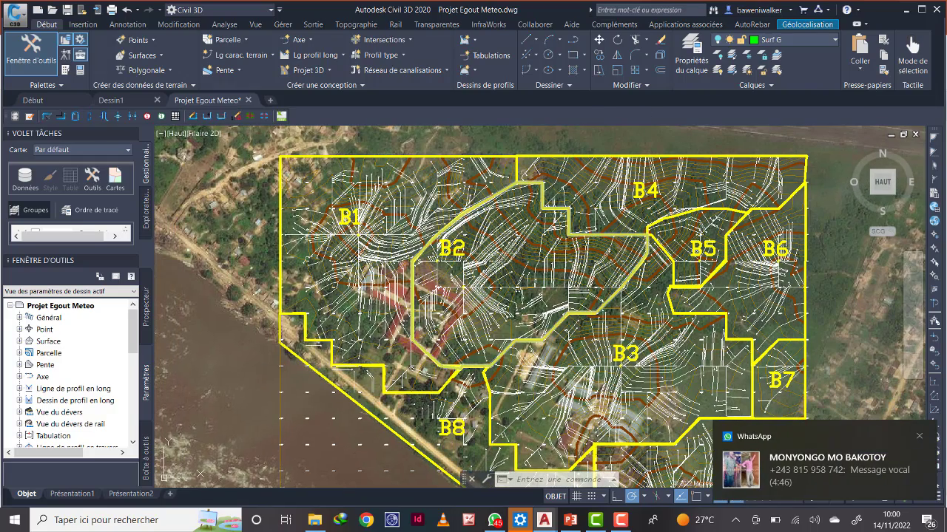
{"action": "middle_click_drag", "start_coordinate": [511, 272], "coordinate": [457, 202]}
{"action": "scroll", "coordinate": [461, 206], "scroll_direction": "down", "scroll_amount": 2}
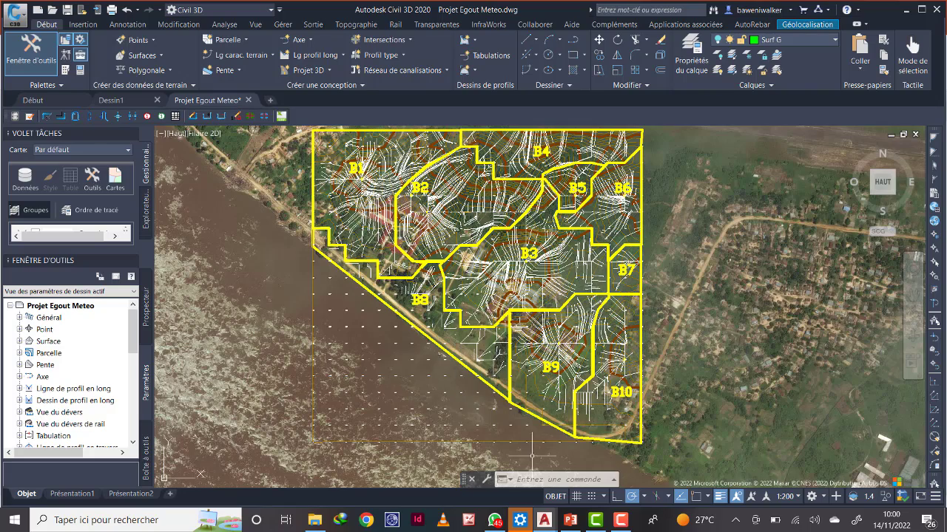
{"action": "middle_click_drag", "start_coordinate": [544, 437], "coordinate": [533, 357]}
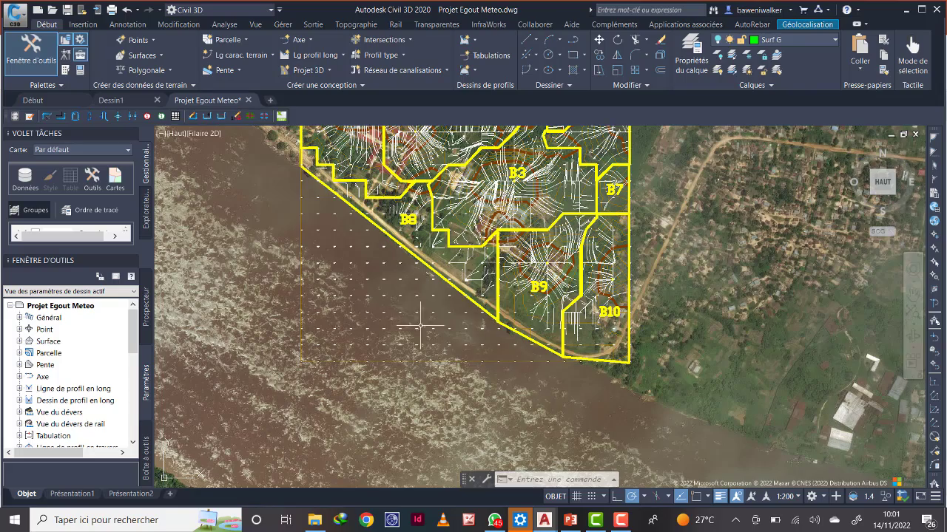
{"action": "middle_click_drag", "start_coordinate": [420, 325], "coordinate": [436, 346]}
{"action": "scroll", "coordinate": [481, 290], "scroll_direction": "down", "scroll_amount": 2}
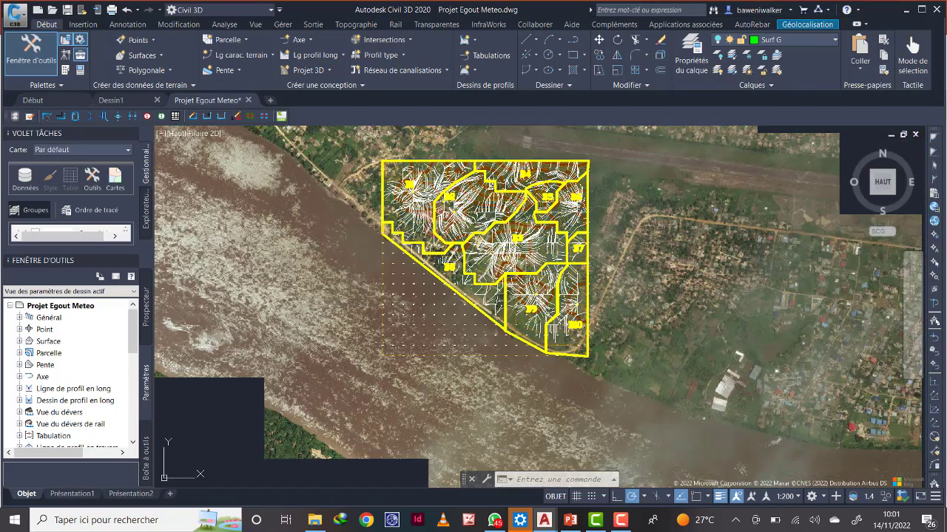
{"action": "middle_click_drag", "start_coordinate": [481, 291], "coordinate": [482, 318]}
{"action": "scroll", "coordinate": [496, 276], "scroll_direction": "up", "scroll_amount": 2}
{"action": "middle_click_drag", "start_coordinate": [495, 282], "coordinate": [492, 276]}
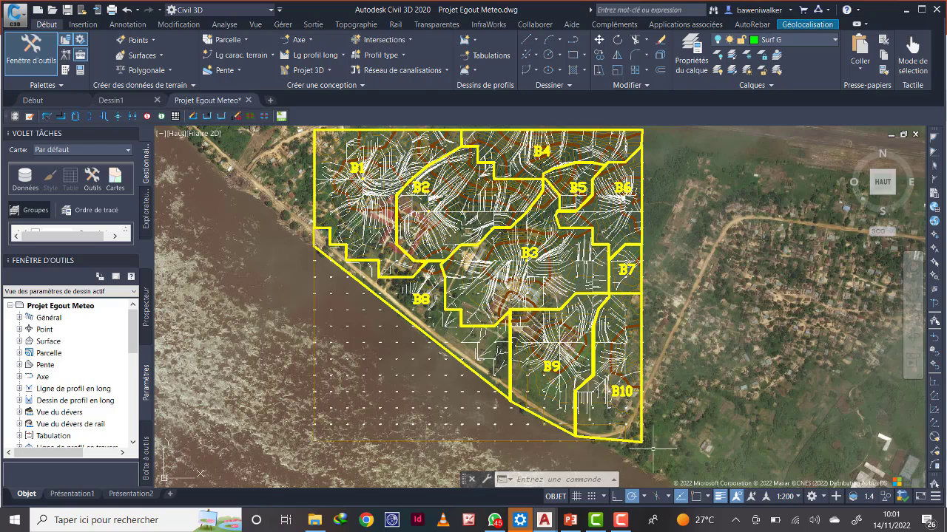
{"action": "middle_click_drag", "start_coordinate": [623, 420], "coordinate": [620, 391]}
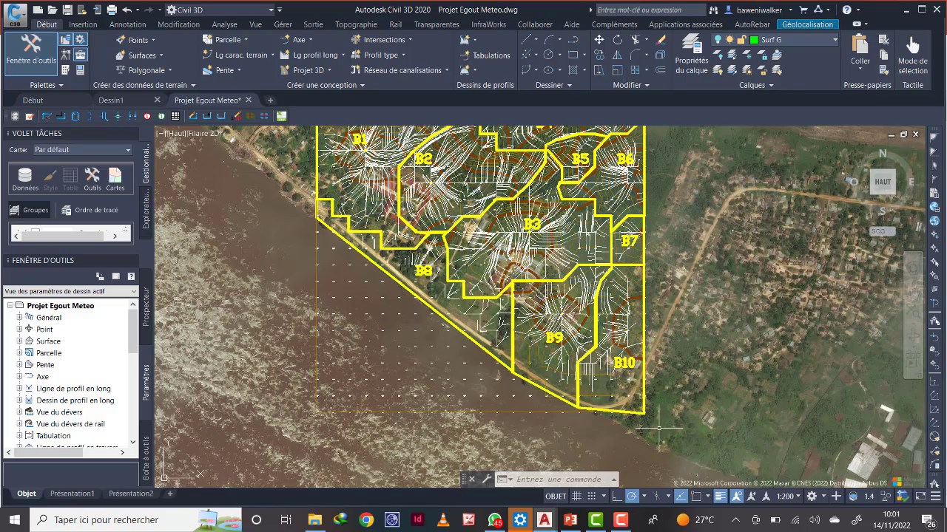
{"action": "middle_click_drag", "start_coordinate": [416, 222], "coordinate": [439, 259]}
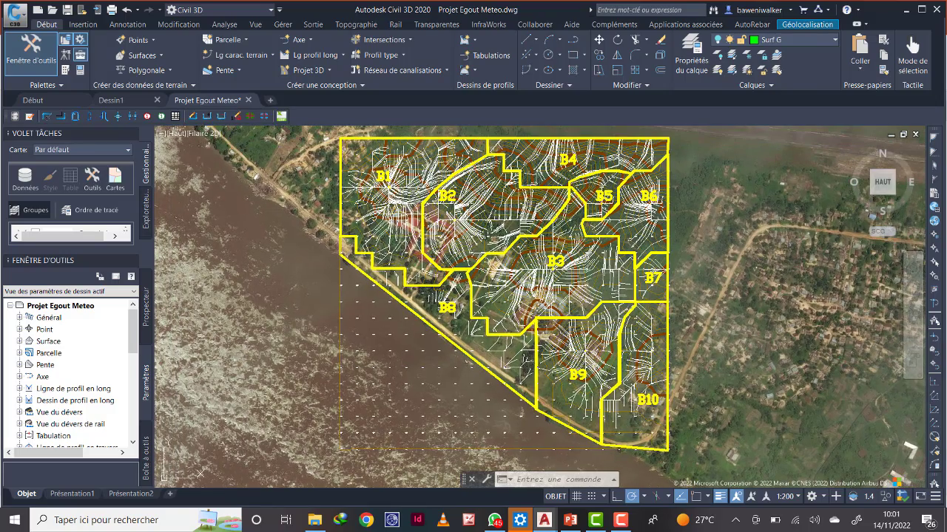
{"action": "scroll", "coordinate": [394, 188], "scroll_direction": "up", "scroll_amount": 2}
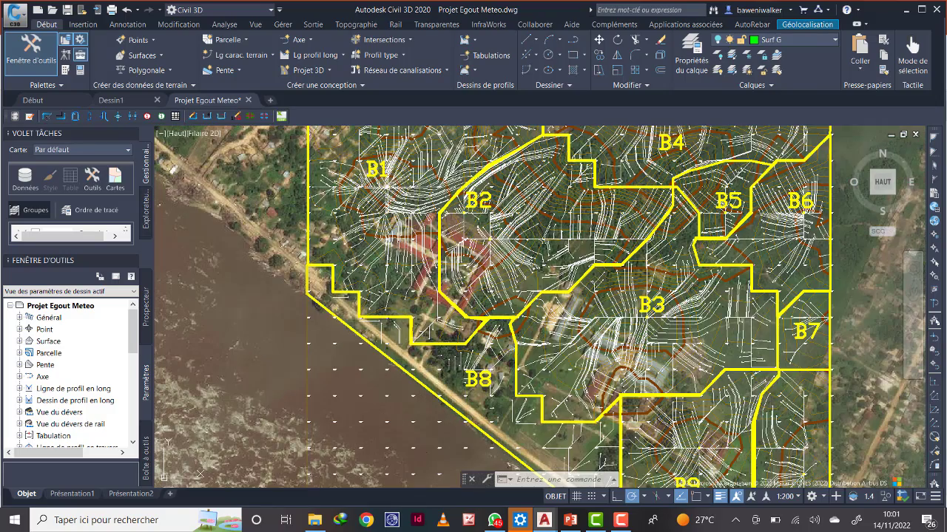
- Create a new layer named Conduite
{"action": "left_click", "coordinate": [691, 56]}
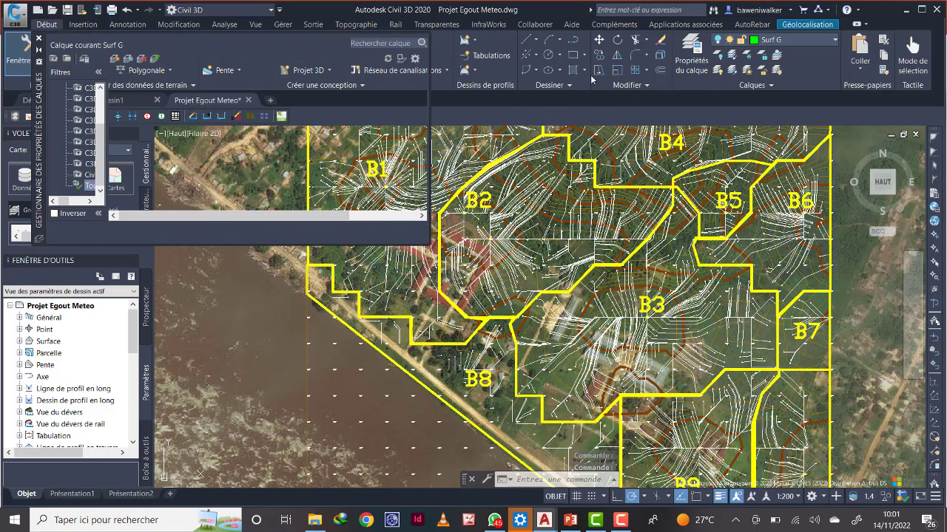
{"action": "left_click", "coordinate": [115, 59]}
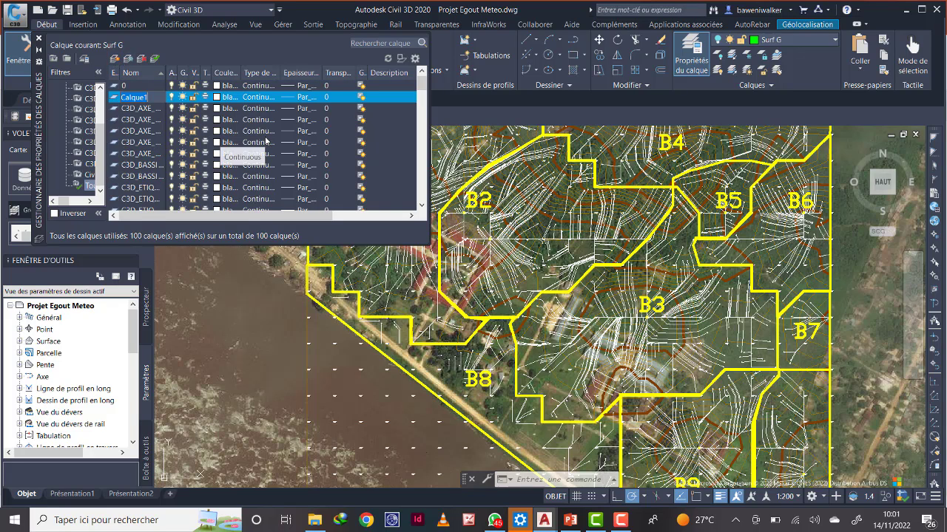
{"action": "type", "text": "Conduite"}
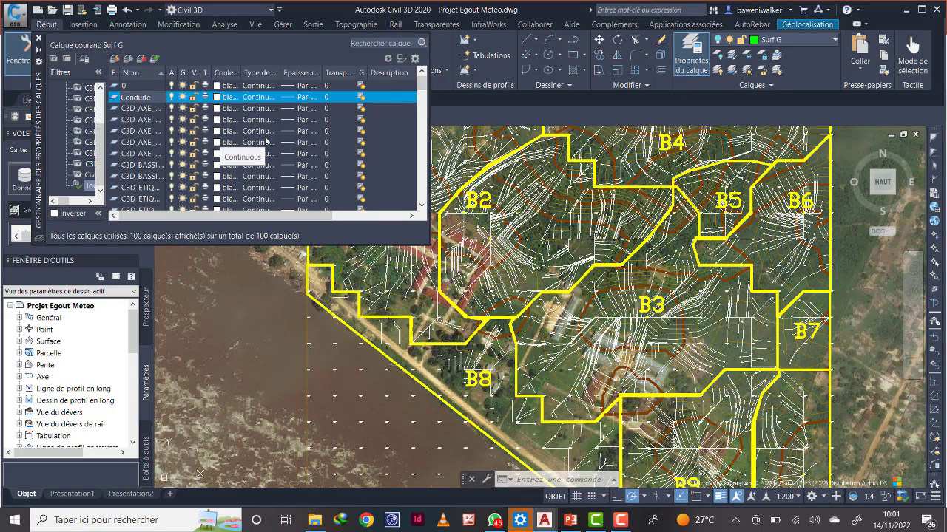
{"action": "left_click", "coordinate": [620, 521]}
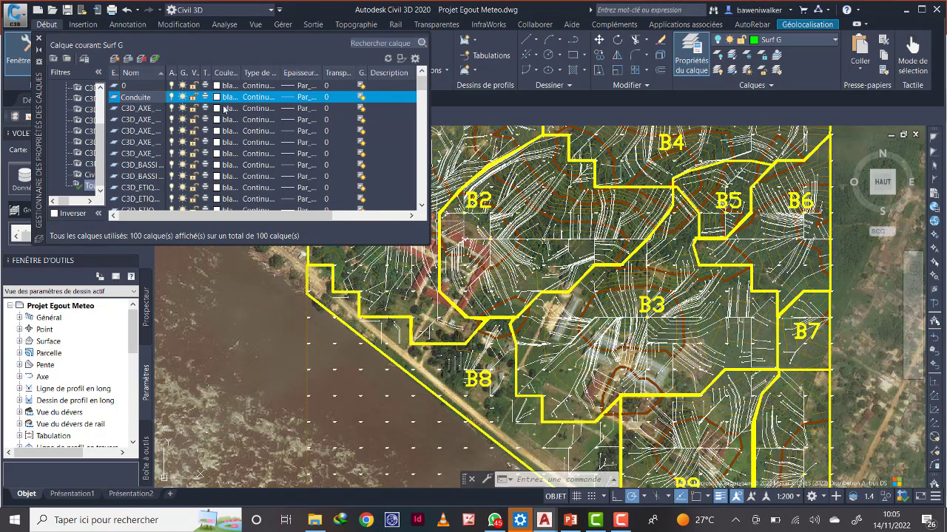
- Set the Conduite layer's colour to magenta (colour index 6)
{"action": "left_click", "coordinate": [226, 100]}
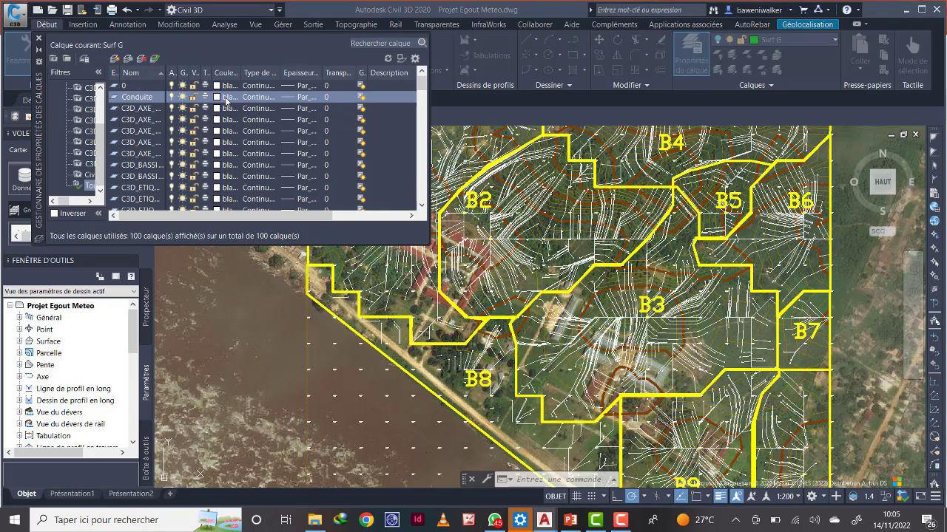
{"action": "left_click", "coordinate": [401, 286]}
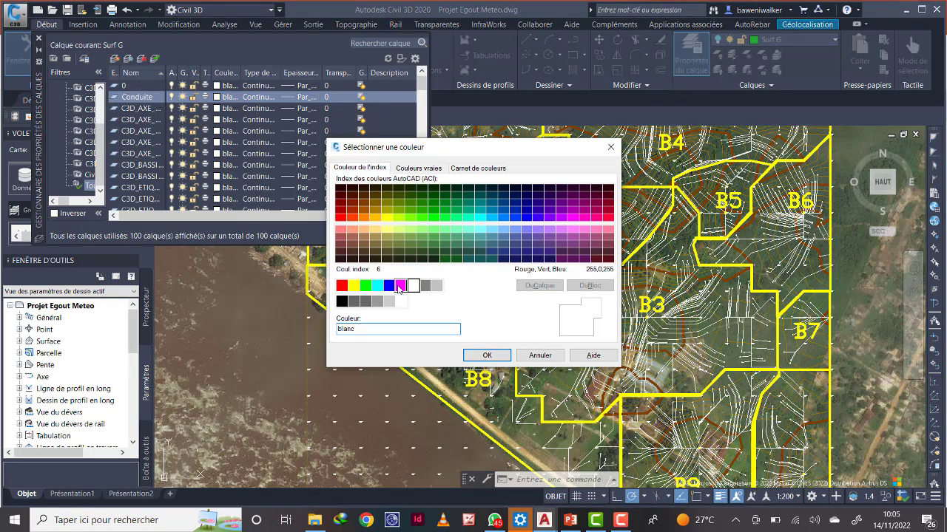
{"action": "left_click", "coordinate": [486, 355]}
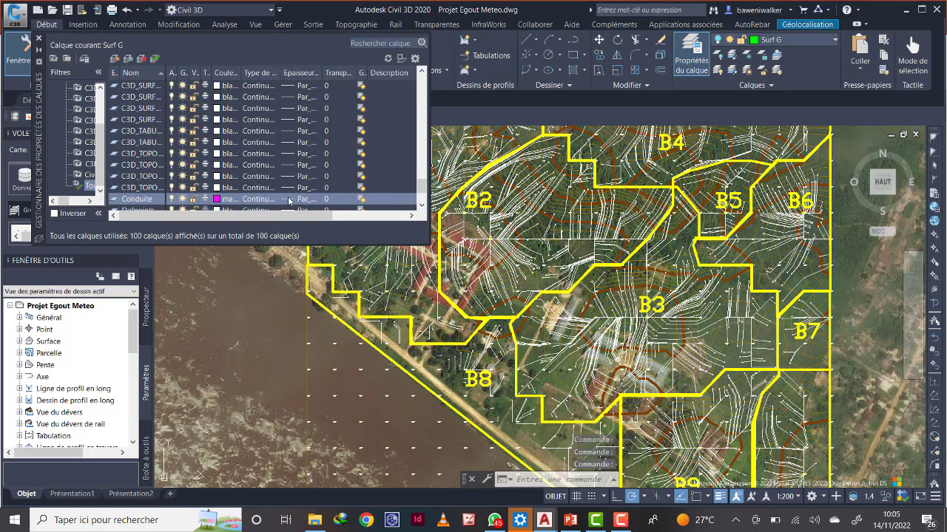
- Set the Conduite layer's lineweight to 0.50 mm and make it the current layer
{"action": "left_click", "coordinate": [307, 200]}
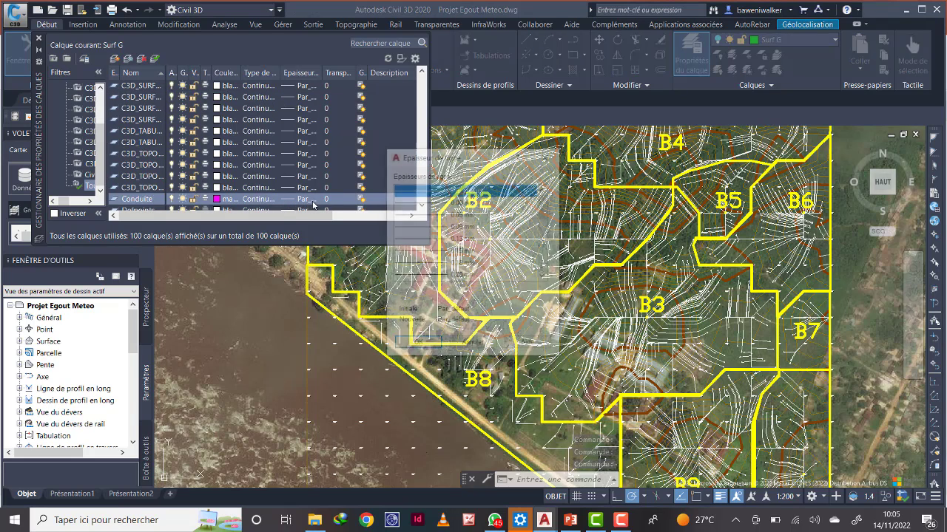
{"action": "left_click_drag", "start_coordinate": [546, 214], "coordinate": [543, 237]}
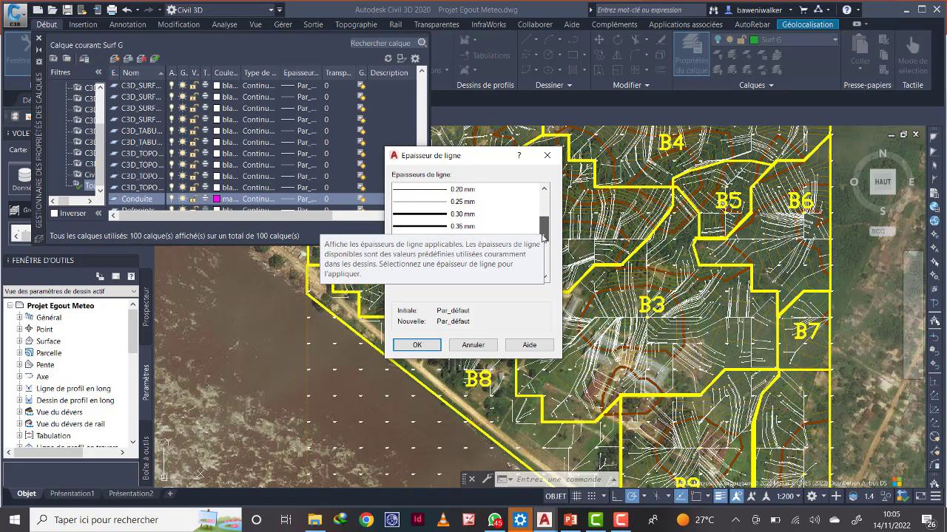
{"action": "left_click", "coordinate": [546, 277]}
{"action": "left_click", "coordinate": [546, 278]}
{"action": "left_click", "coordinate": [546, 277]}
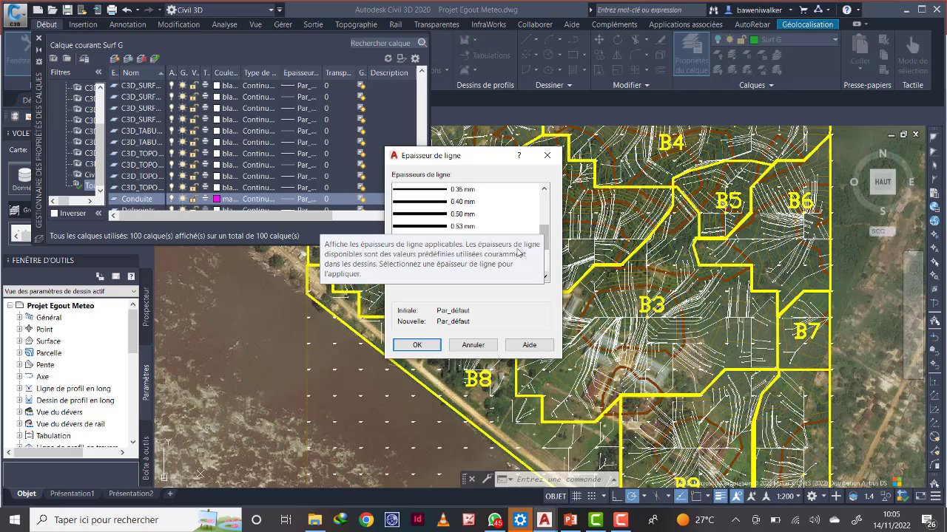
{"action": "left_click", "coordinate": [463, 215]}
{"action": "left_click", "coordinate": [417, 346]}
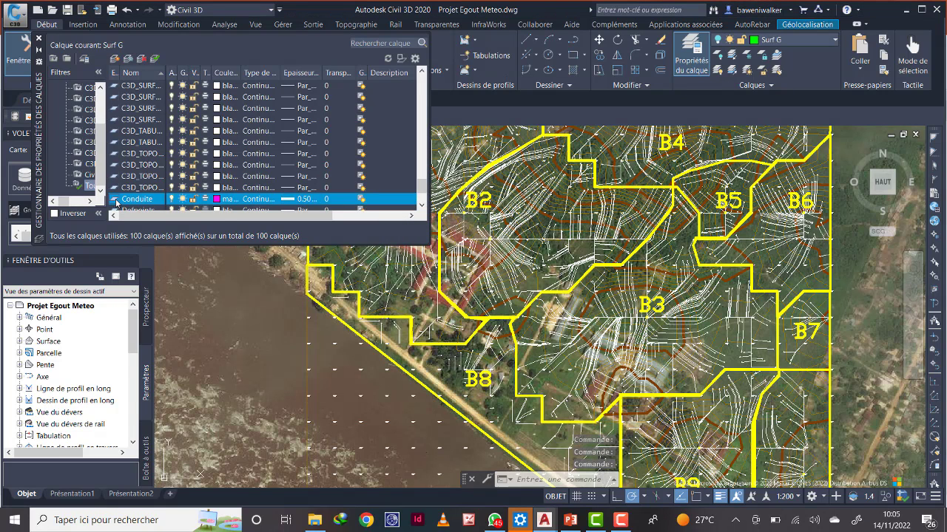
{"action": "double_click", "coordinate": [115, 199]}
{"action": "left_click", "coordinate": [39, 39]}
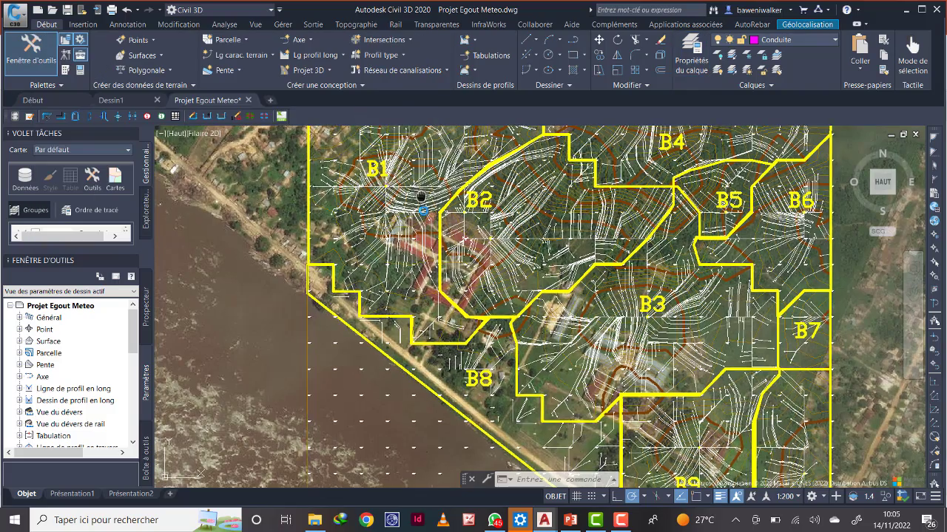
- Start a polyline at the flow convergence point in B1 and draw its first segment, about 189 units long, to B1's boundary corner by the riverside road
{"action": "scroll", "coordinate": [421, 276], "scroll_direction": "down", "scroll_amount": 3}
{"action": "scroll", "coordinate": [422, 213], "scroll_direction": "up", "scroll_amount": 2}
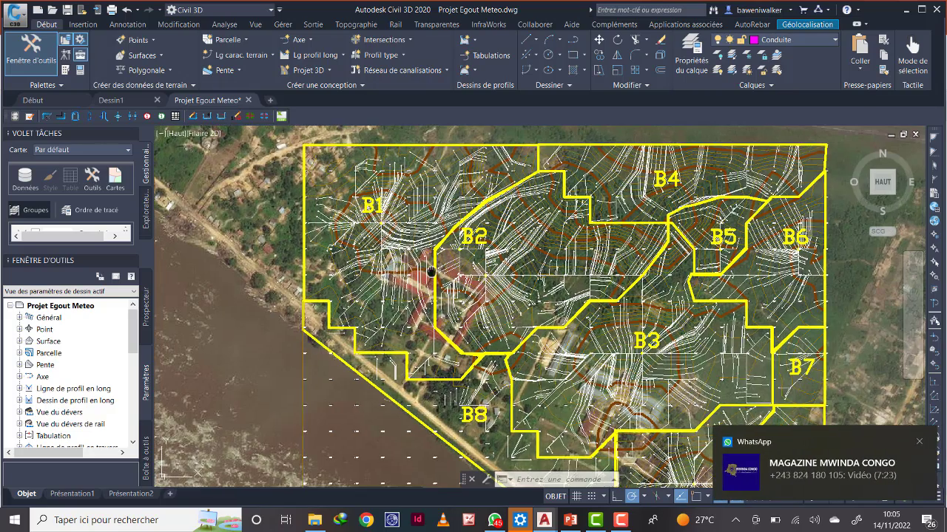
{"action": "middle_click_drag", "start_coordinate": [451, 276], "coordinate": [437, 235]}
{"action": "scroll", "coordinate": [503, 248], "scroll_direction": "down", "scroll_amount": 2}
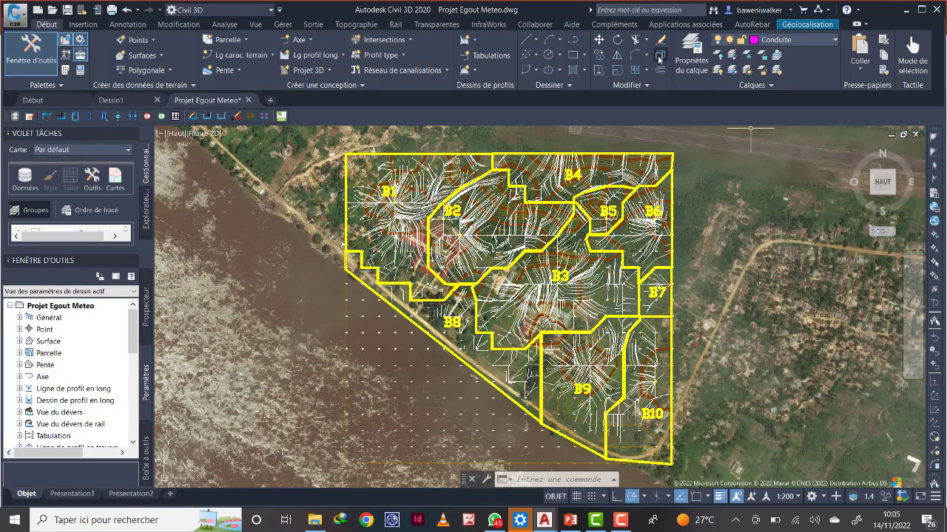
{"action": "left_click", "coordinate": [575, 43]}
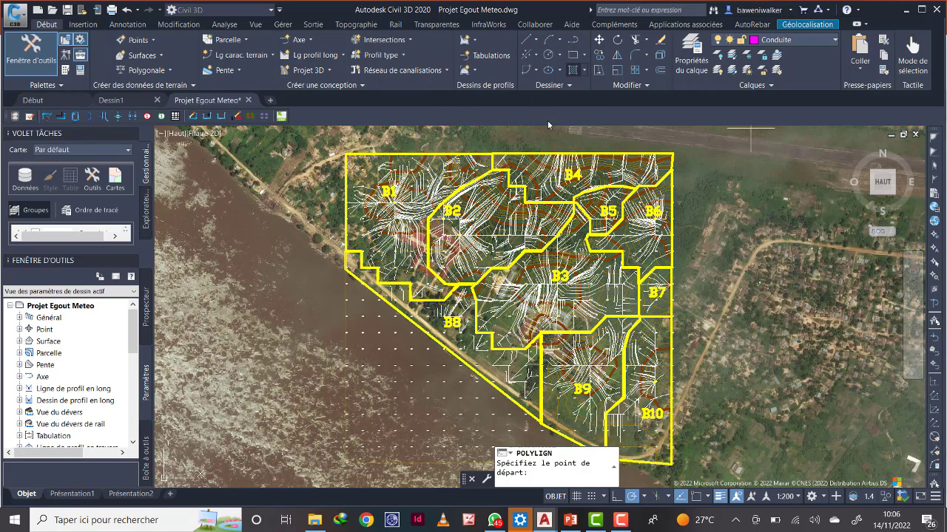
{"action": "scroll", "coordinate": [390, 201], "scroll_direction": "up", "scroll_amount": 6}
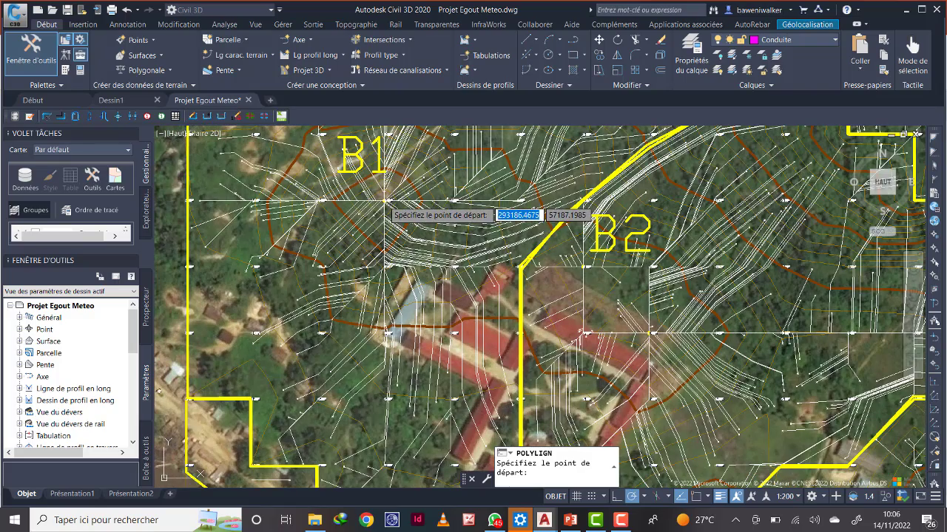
{"action": "left_click", "coordinate": [384, 201]}
{"action": "scroll", "coordinate": [384, 296], "scroll_direction": "down", "scroll_amount": 8}
{"action": "scroll", "coordinate": [384, 296], "scroll_direction": "up", "scroll_amount": 7}
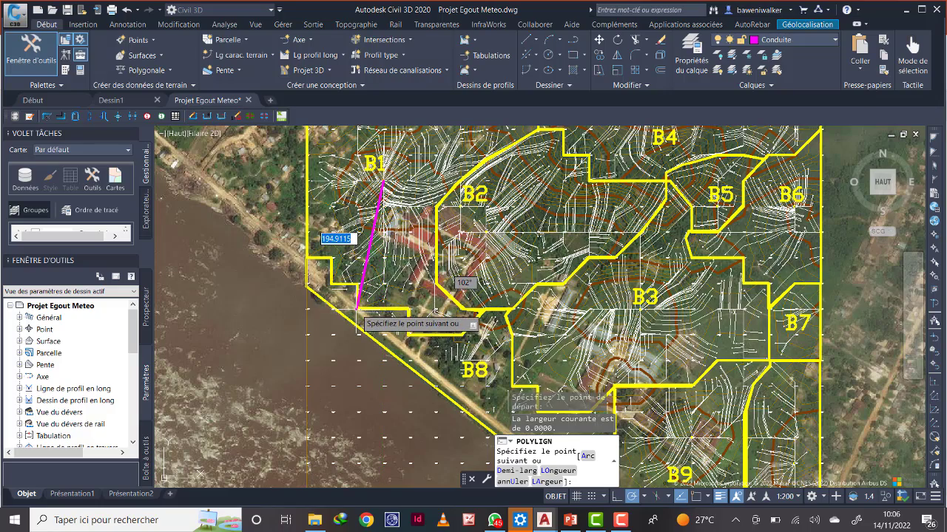
{"action": "scroll", "coordinate": [358, 307], "scroll_direction": "up", "scroll_amount": 2}
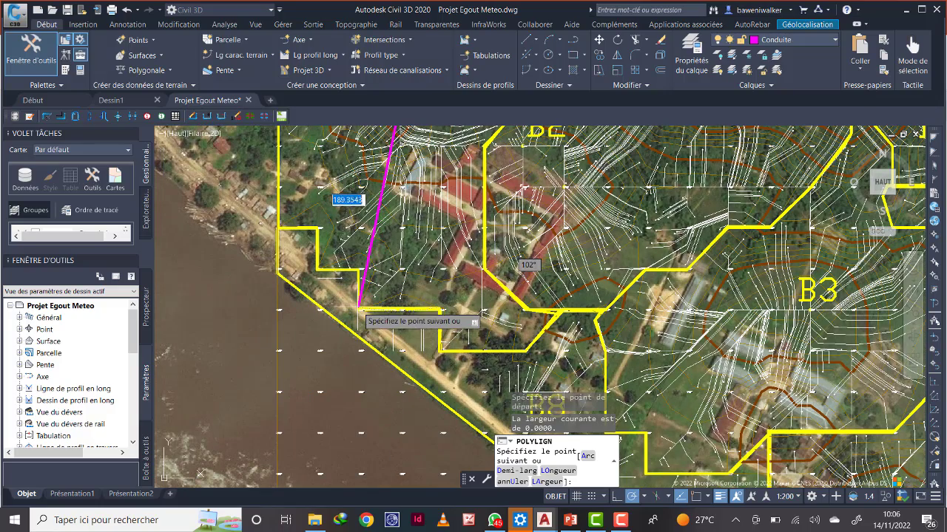
{"action": "left_click", "coordinate": [359, 309]}
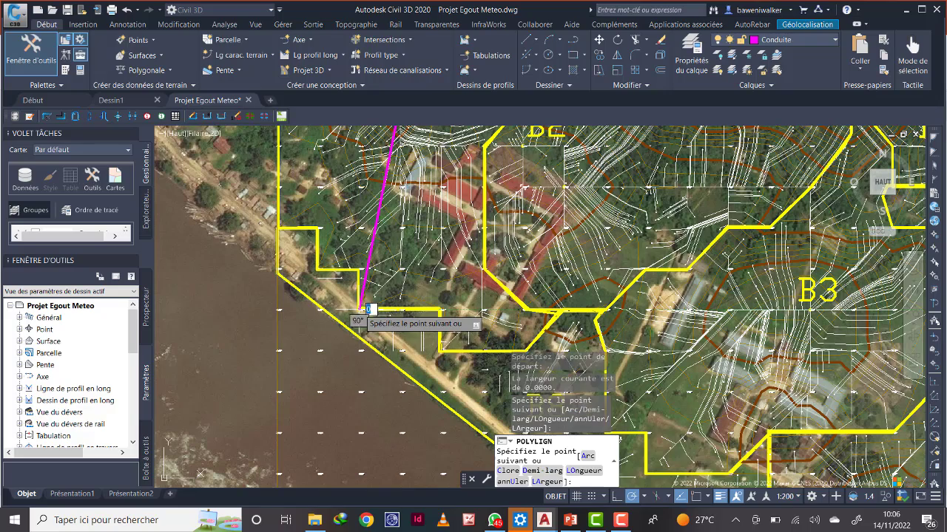
- Extend the pipe polyline about 500 units southeast along the riverside road, past B8, to the western boundary of B9
{"action": "scroll", "coordinate": [389, 342], "scroll_direction": "down", "scroll_amount": 2}
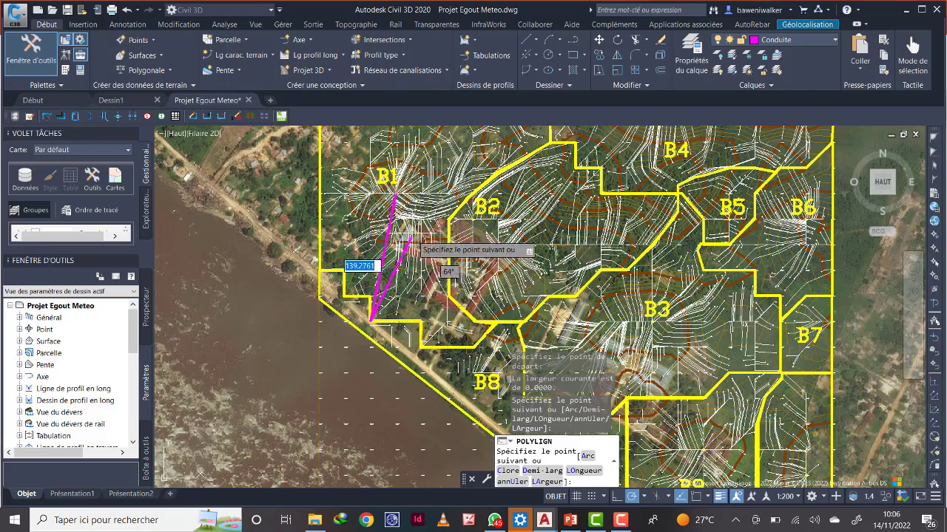
{"action": "scroll", "coordinate": [403, 278], "scroll_direction": "down", "scroll_amount": 4}
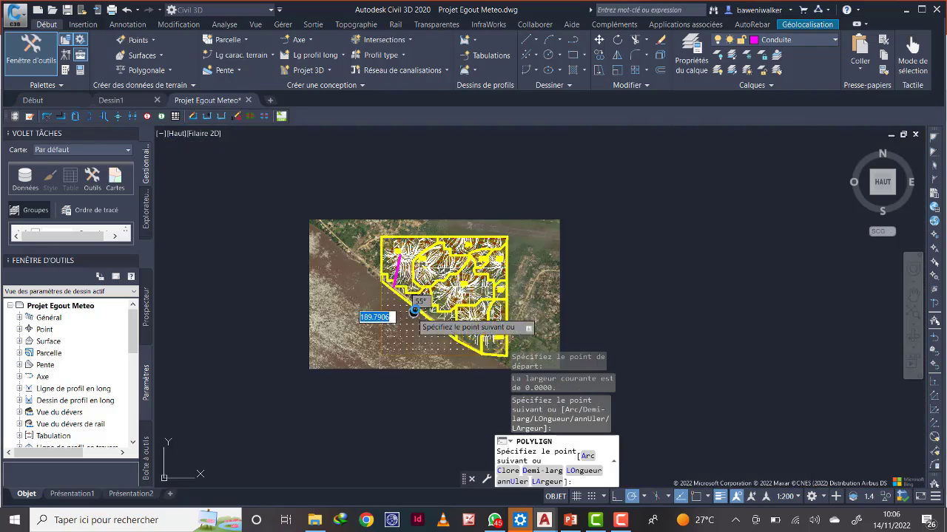
{"action": "scroll", "coordinate": [416, 314], "scroll_direction": "up", "scroll_amount": 4}
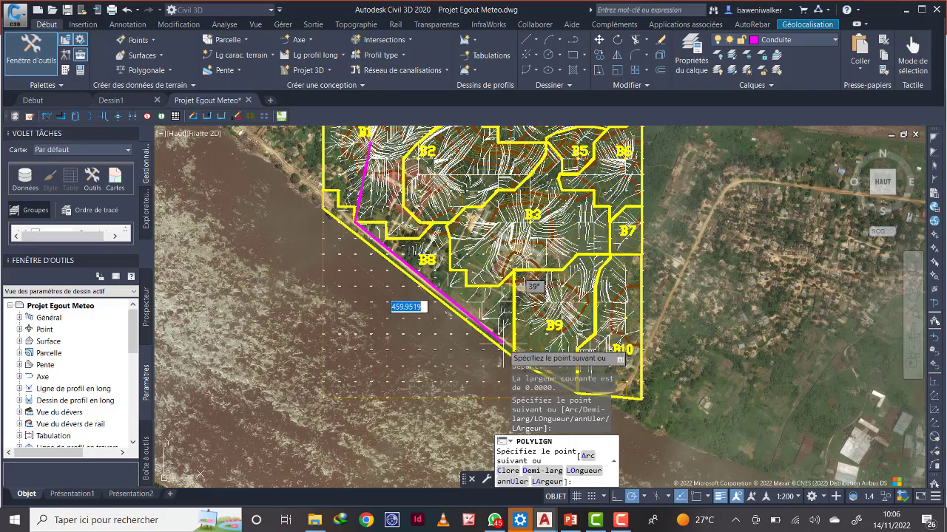
{"action": "scroll", "coordinate": [479, 326], "scroll_direction": "up", "scroll_amount": 4}
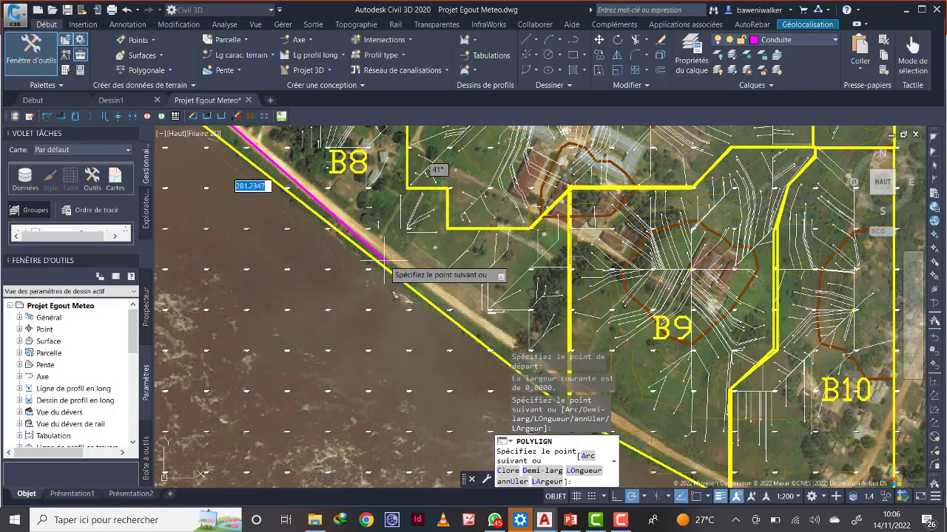
{"action": "scroll", "coordinate": [481, 311], "scroll_direction": "down", "scroll_amount": 4}
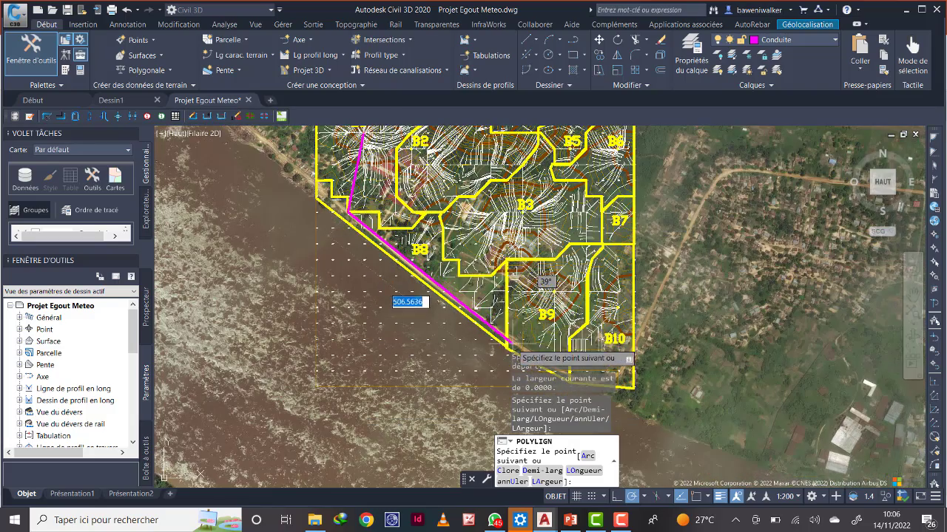
{"action": "scroll", "coordinate": [509, 344], "scroll_direction": "up", "scroll_amount": 3}
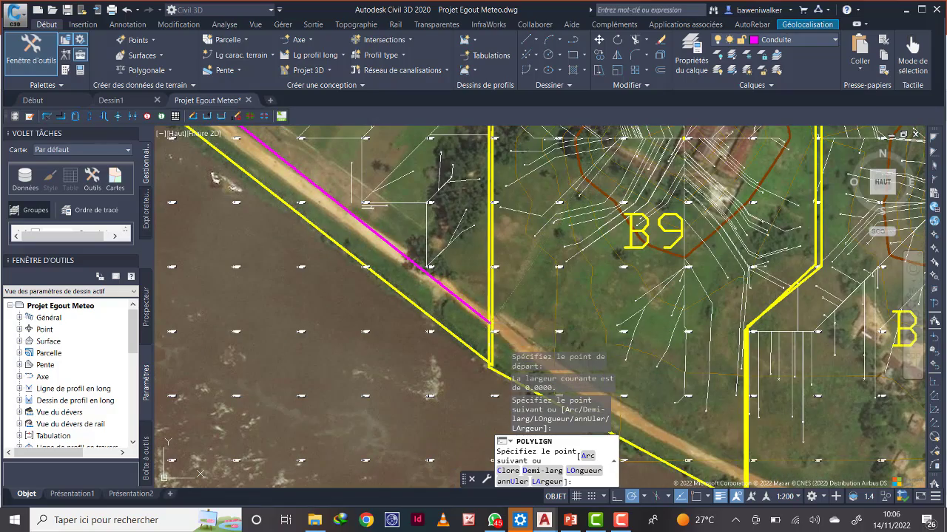
- Continue the pipe polyline about 177 units along the riverside road to the boundary between B9 and B10
{"action": "scroll", "coordinate": [510, 310], "scroll_direction": "down", "scroll_amount": 5}
{"action": "scroll", "coordinate": [521, 304], "scroll_direction": "up", "scroll_amount": 2}
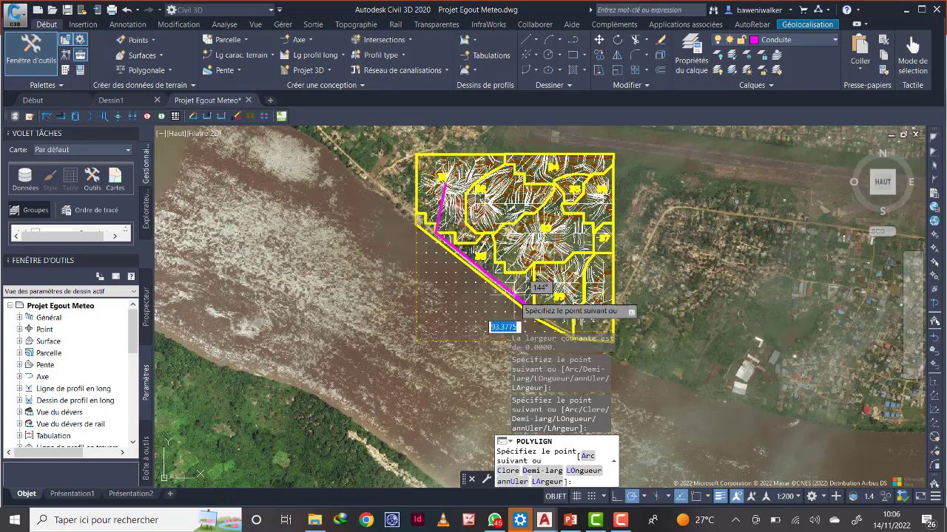
{"action": "scroll", "coordinate": [491, 264], "scroll_direction": "up", "scroll_amount": 2}
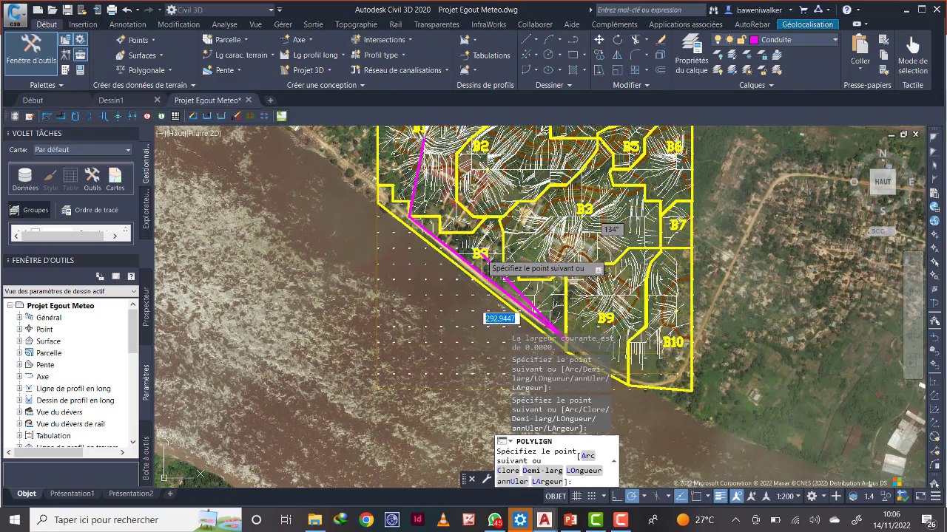
{"action": "middle_click_drag", "start_coordinate": [588, 339], "coordinate": [590, 259]}
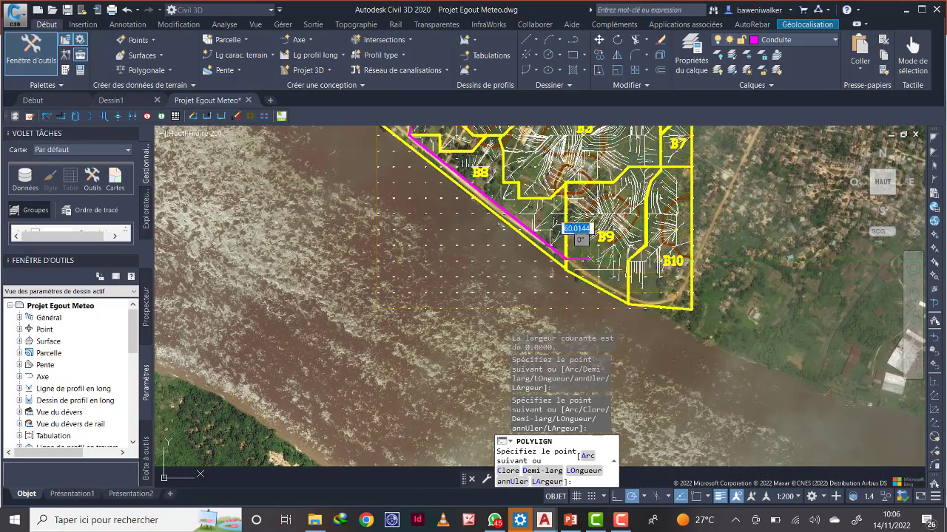
{"action": "scroll", "coordinate": [603, 296], "scroll_direction": "up", "scroll_amount": 4}
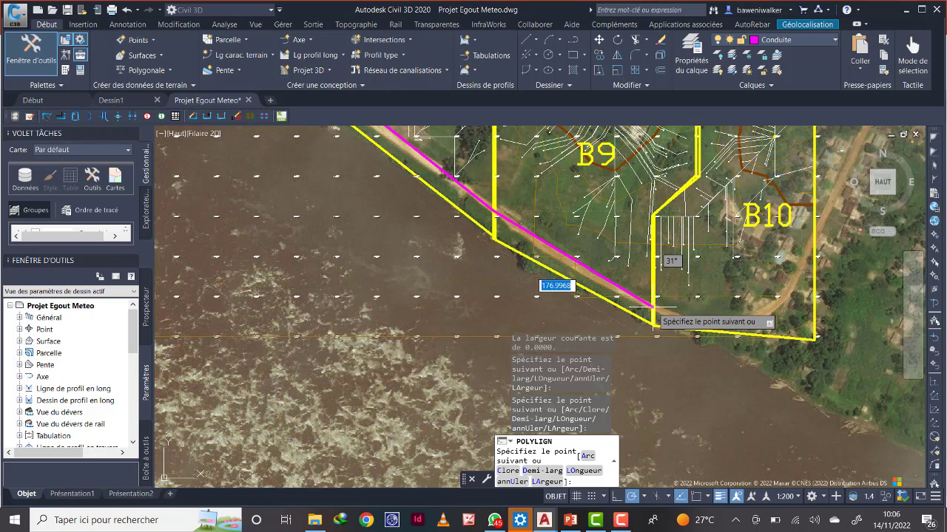
{"action": "left_click", "coordinate": [651, 306]}
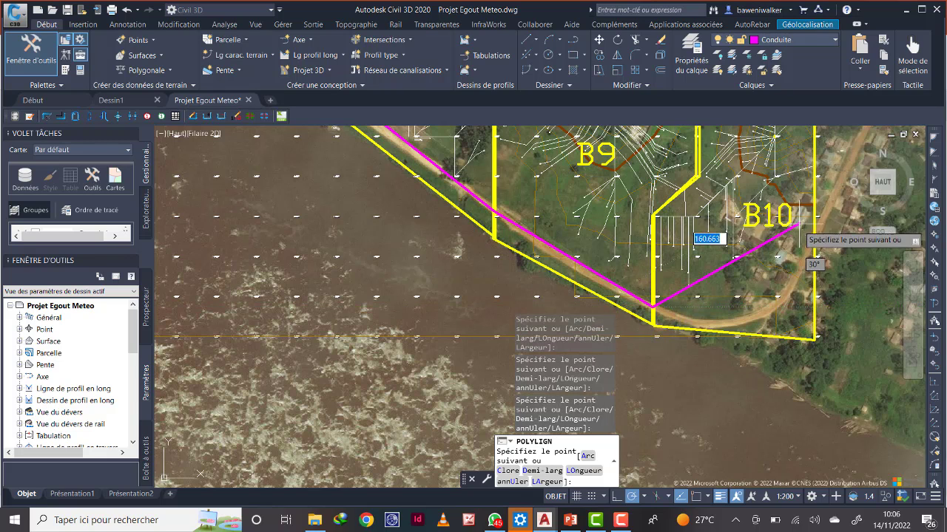
- Run the pipe polyline to B10's southeast corner and end it about 67 units beyond the corner, to the southeast
{"action": "left_click", "coordinate": [814, 338]}
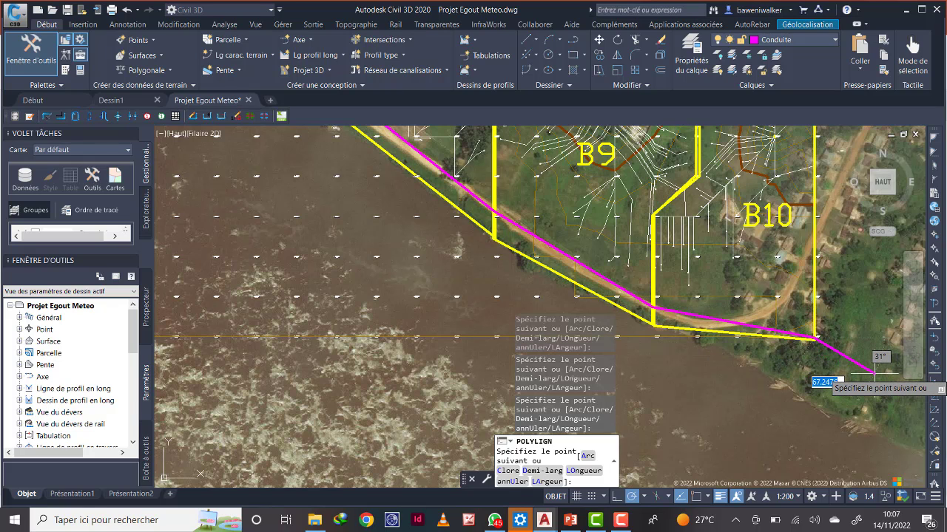
{"action": "right_click", "coordinate": [873, 373]}
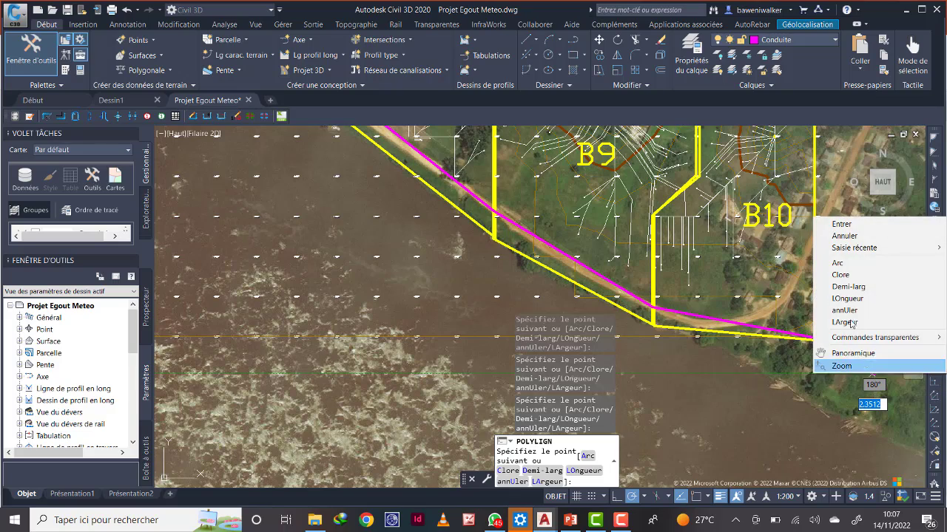
{"action": "left_click", "coordinate": [842, 223]}
- Examine the drawn pipe route from B1 along the riverside road to its end beyond B10
{"action": "scroll", "coordinate": [658, 373], "scroll_direction": "down", "scroll_amount": 5}
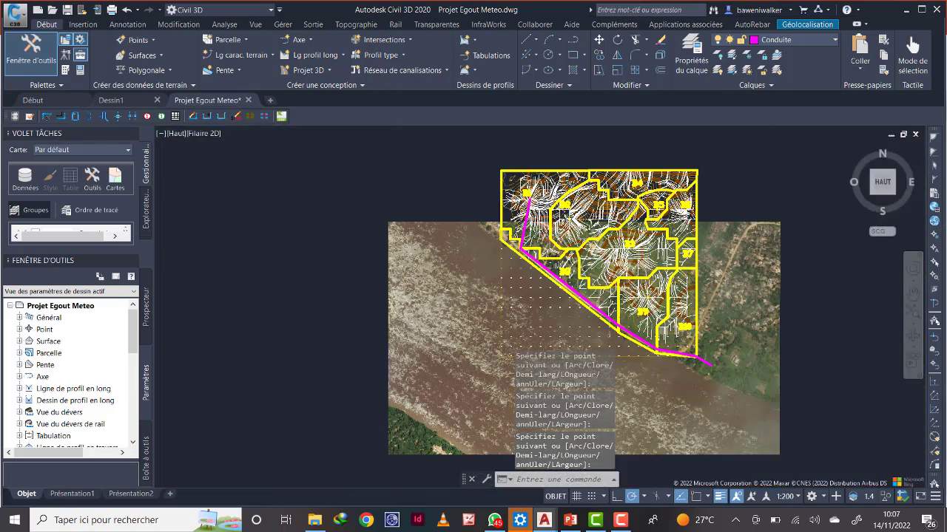
{"action": "middle_click_drag", "start_coordinate": [618, 264], "coordinate": [583, 248]}
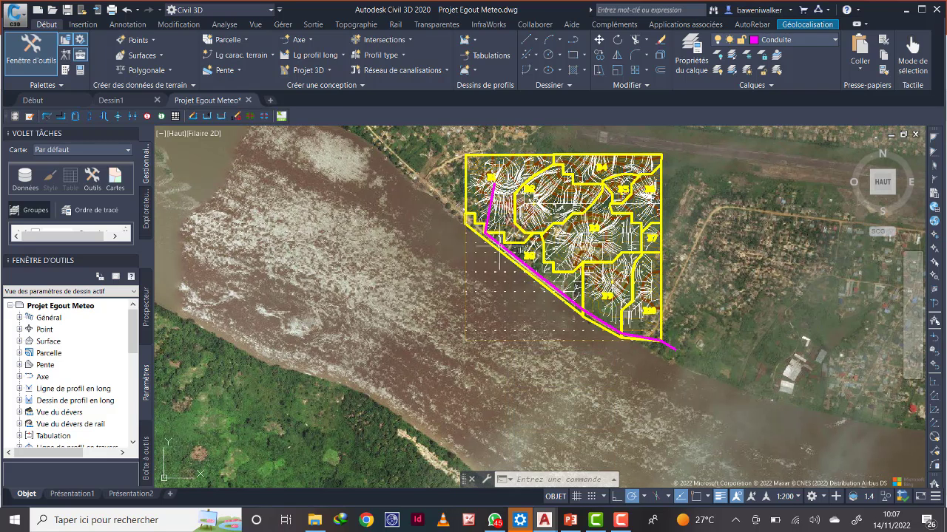
{"action": "scroll", "coordinate": [516, 186], "scroll_direction": "up", "scroll_amount": 4}
{"action": "scroll", "coordinate": [523, 210], "scroll_direction": "down", "scroll_amount": 2}
{"action": "middle_click_drag", "start_coordinate": [555, 215], "coordinate": [497, 203]}
{"action": "scroll", "coordinate": [428, 201], "scroll_direction": "up", "scroll_amount": 5}
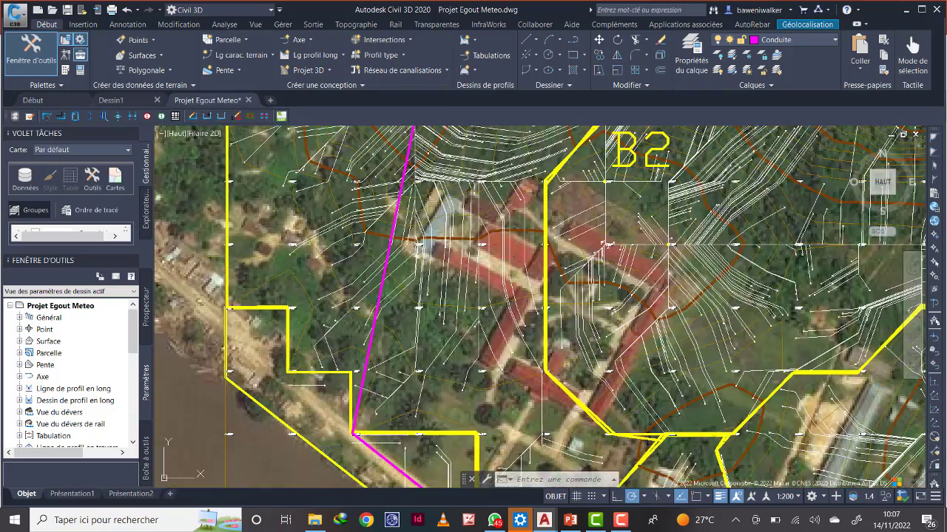
{"action": "middle_click_drag", "start_coordinate": [428, 193], "coordinate": [477, 274]}
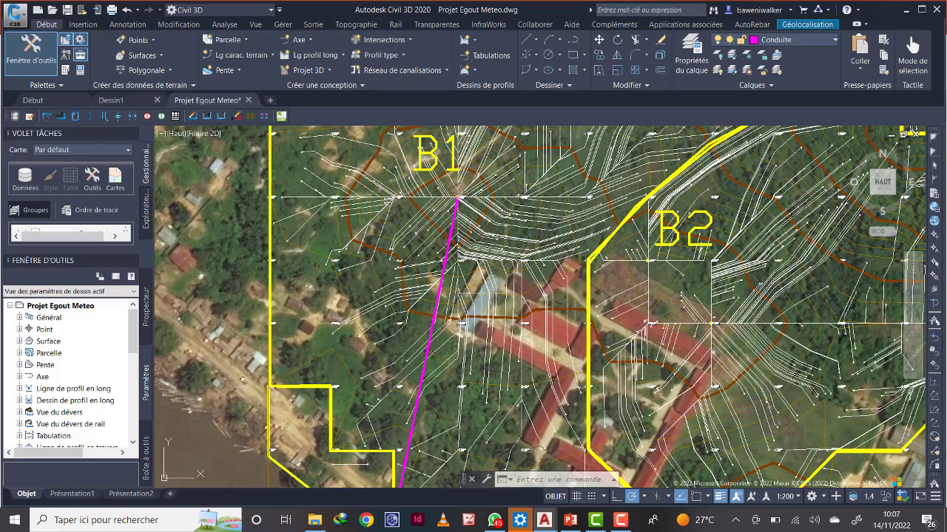
{"action": "middle_click_drag", "start_coordinate": [422, 401], "coordinate": [450, 331]}
{"action": "middle_click_drag", "start_coordinate": [433, 438], "coordinate": [434, 277]}
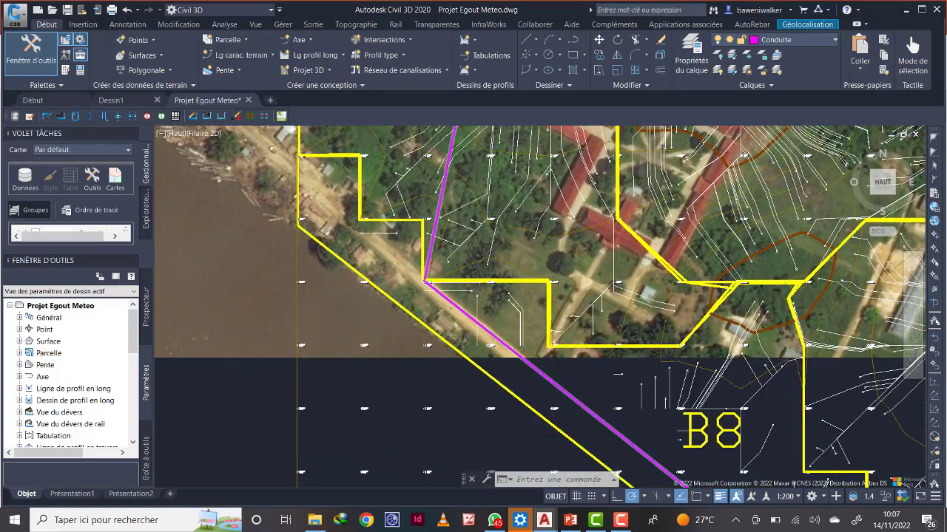
{"action": "scroll", "coordinate": [434, 273], "scroll_direction": "down", "scroll_amount": 2}
{"action": "middle_click_drag", "start_coordinate": [555, 364], "coordinate": [296, 283]}
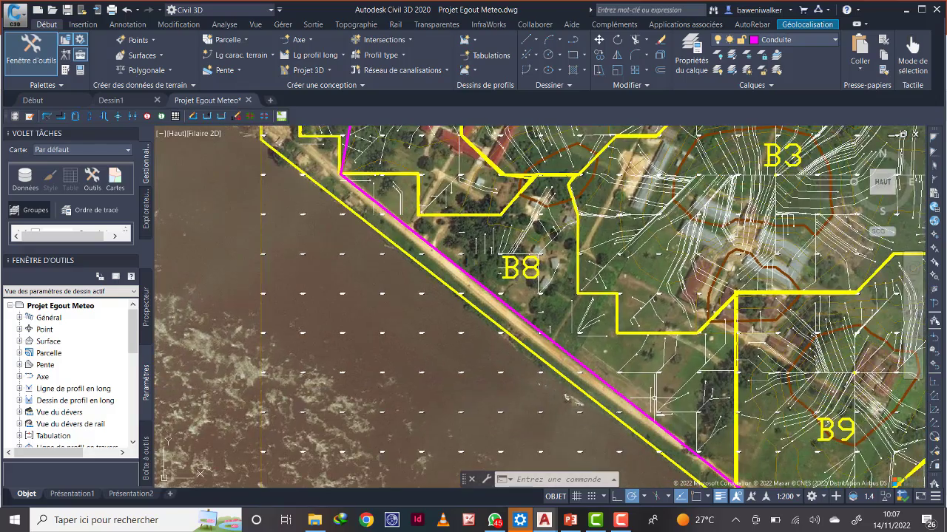
{"action": "middle_click_drag", "start_coordinate": [393, 416], "coordinate": [351, 260]}
{"action": "middle_click_drag", "start_coordinate": [769, 442], "coordinate": [553, 310]}
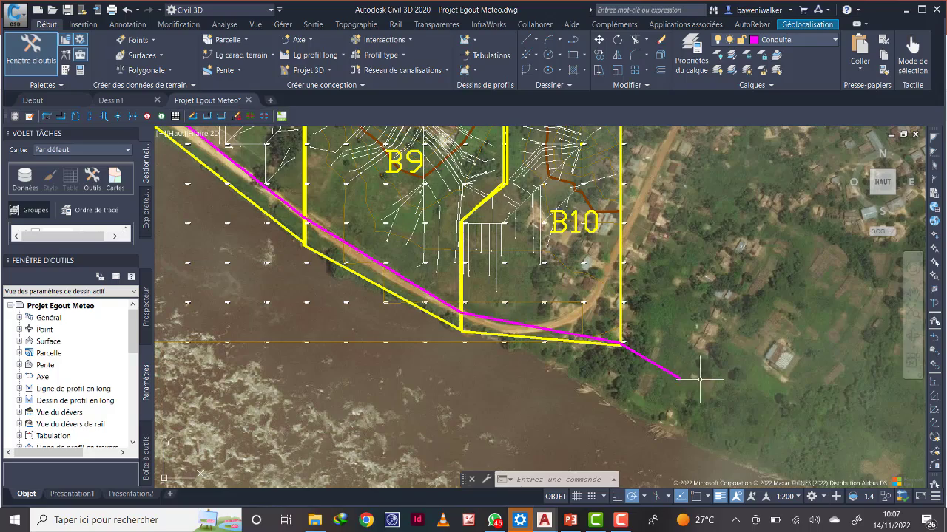
{"action": "scroll", "coordinate": [674, 377], "scroll_direction": "down", "scroll_amount": 3}
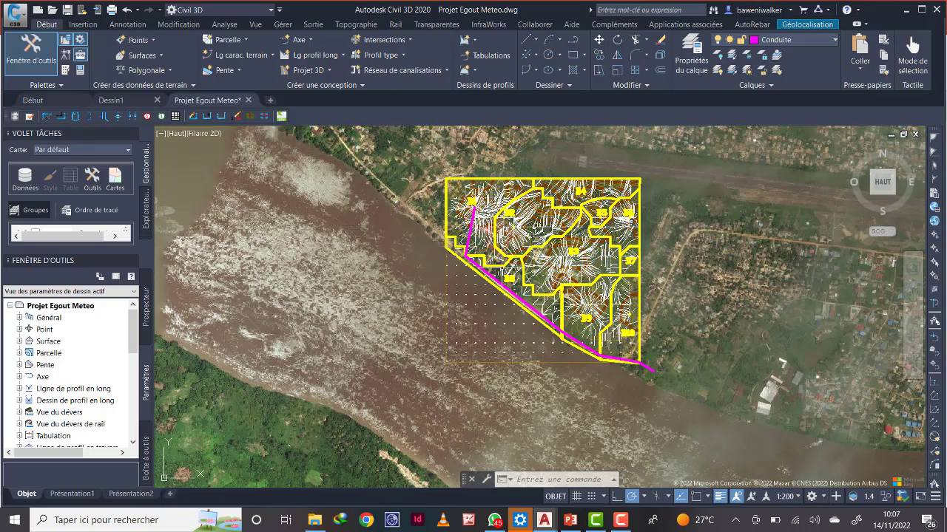
{"action": "scroll", "coordinate": [541, 210], "scroll_direction": "up", "scroll_amount": 3}
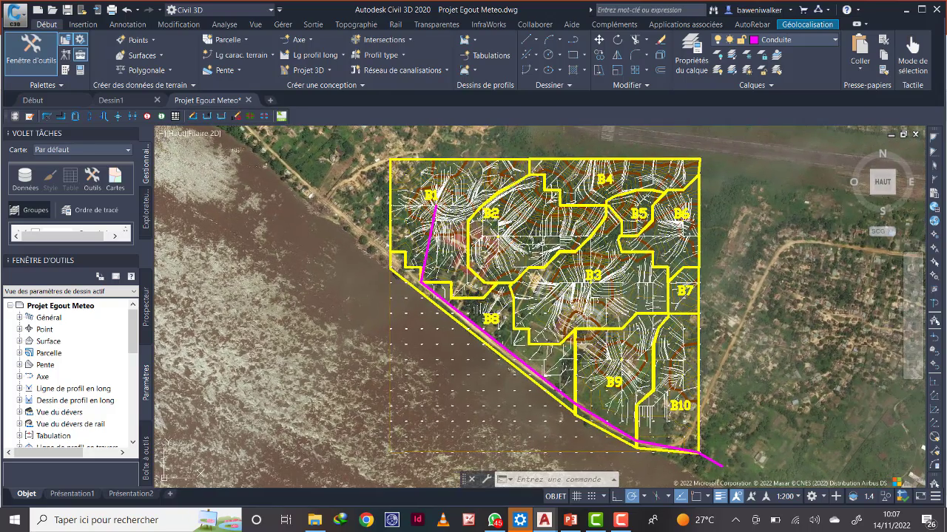
{"action": "middle_click_drag", "start_coordinate": [527, 245], "coordinate": [498, 237]}
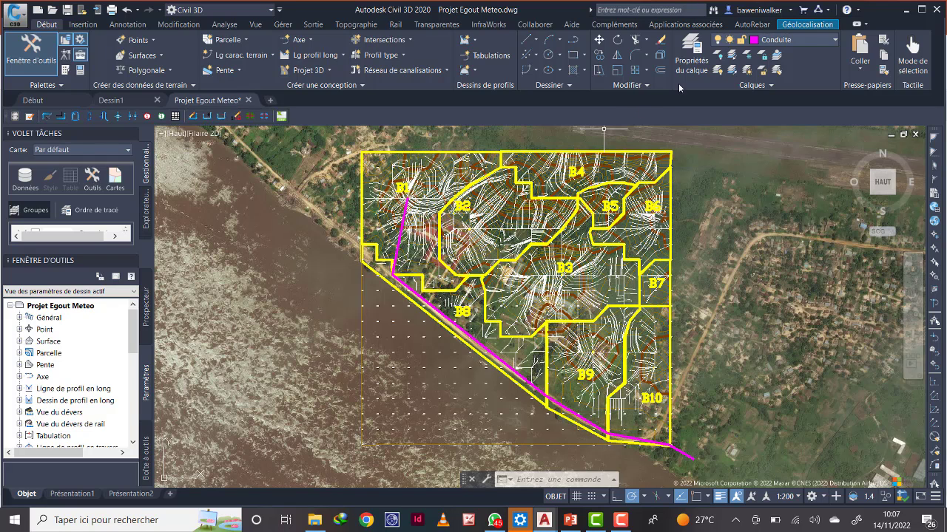
- Start a second pipe polyline at B2's flow convergence point and run it about 147 units southeast to the B2–B3 boundary
{"action": "left_click", "coordinate": [576, 40]}
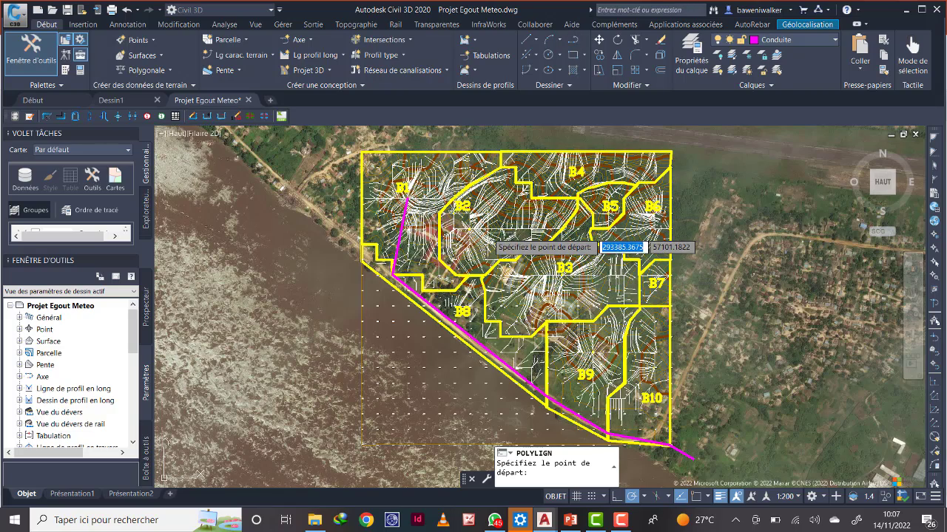
{"action": "scroll", "coordinate": [485, 237], "scroll_direction": "up", "scroll_amount": 2}
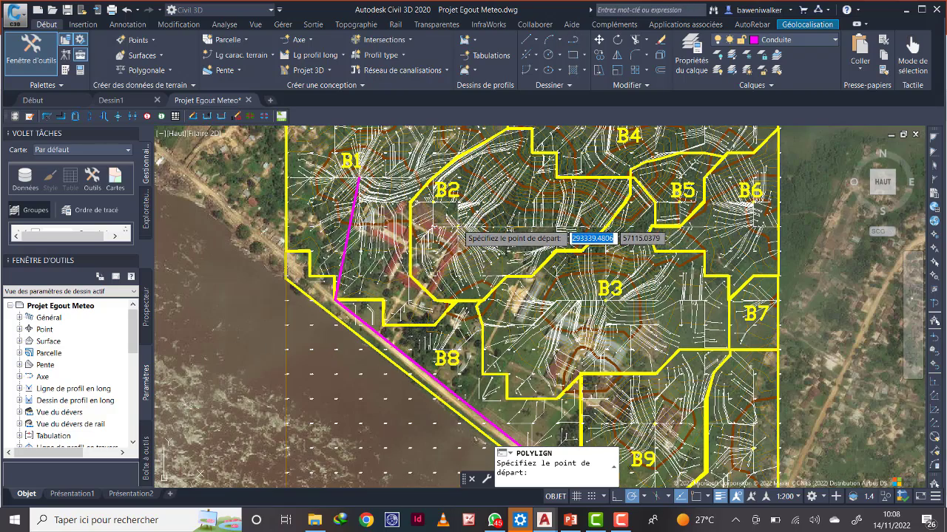
{"action": "left_click", "coordinate": [457, 225]}
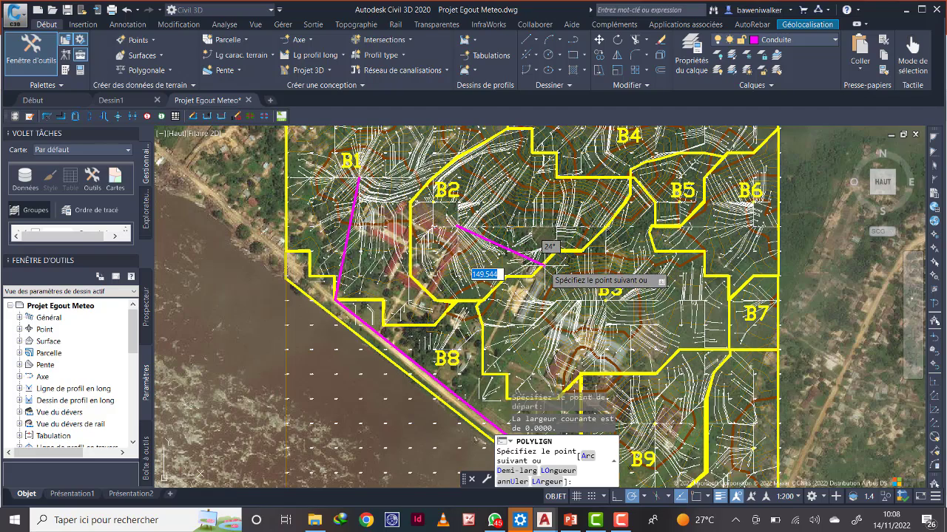
{"action": "scroll", "coordinate": [547, 262], "scroll_direction": "down", "scroll_amount": 2}
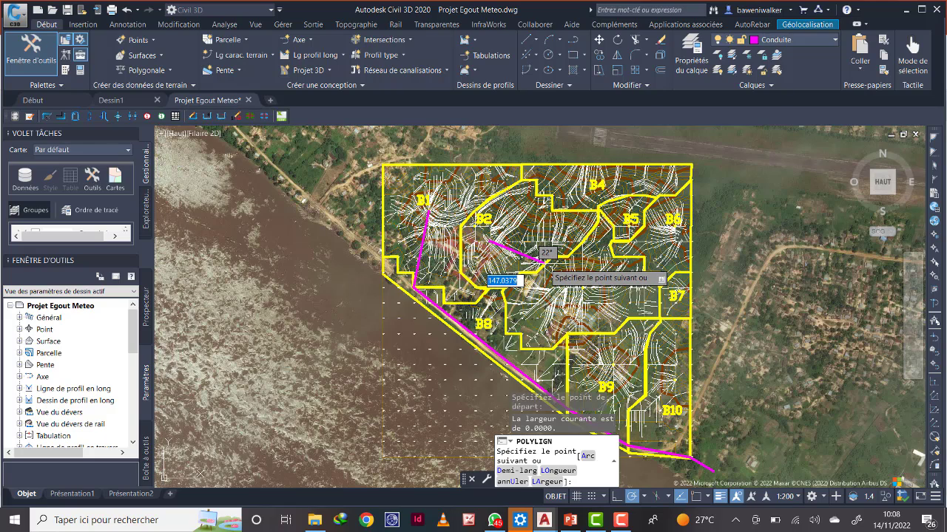
{"action": "left_click", "coordinate": [545, 264]}
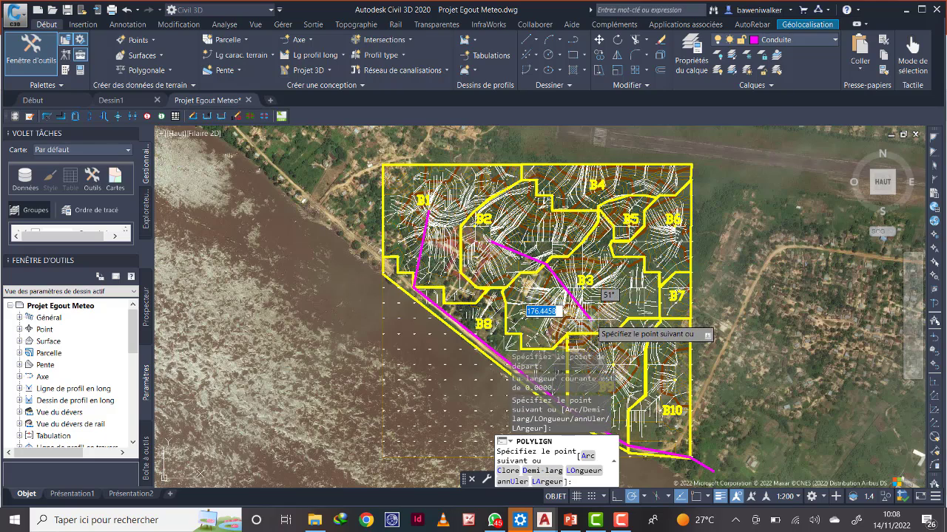
- Continue the pipe polyline about 243 units southeast across B3 to B9's northern boundary
{"action": "middle_click_drag", "start_coordinate": [593, 331], "coordinate": [597, 219]}
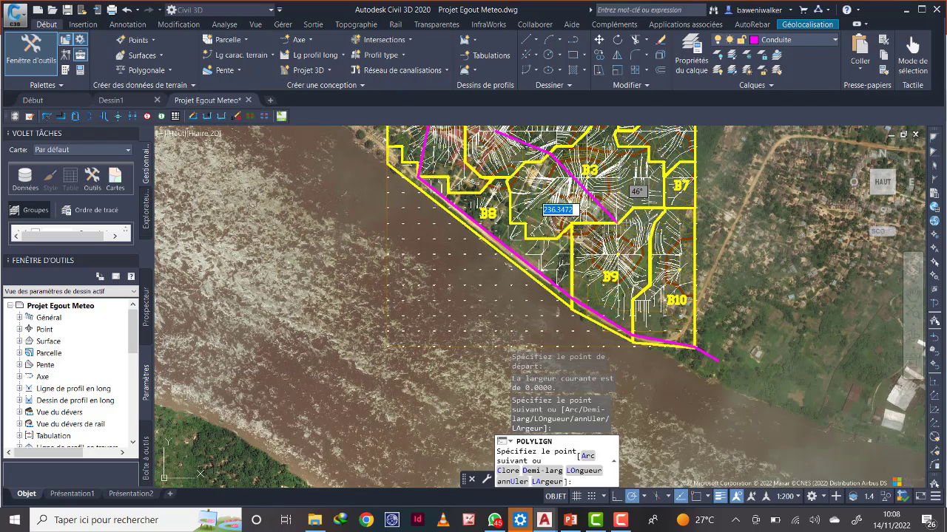
{"action": "scroll", "coordinate": [616, 222], "scroll_direction": "down", "scroll_amount": 2}
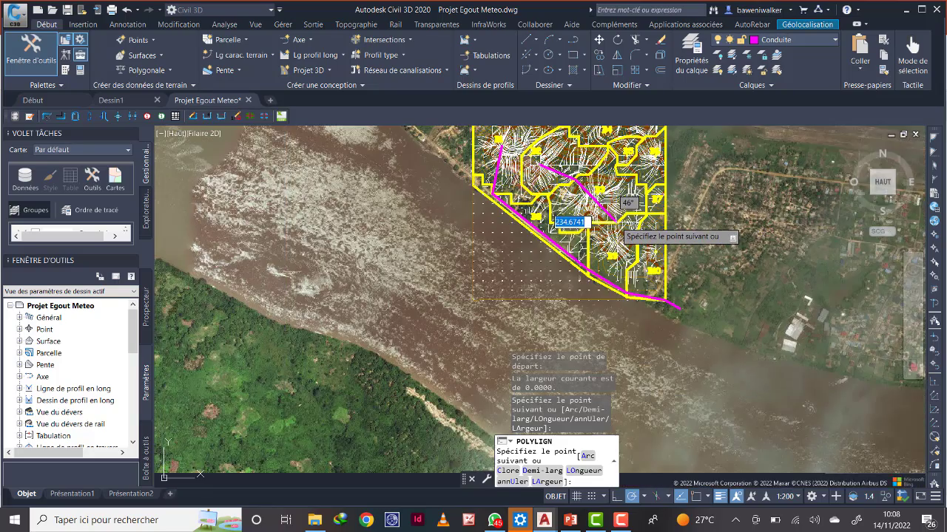
{"action": "middle_click_drag", "start_coordinate": [616, 221], "coordinate": [618, 255]}
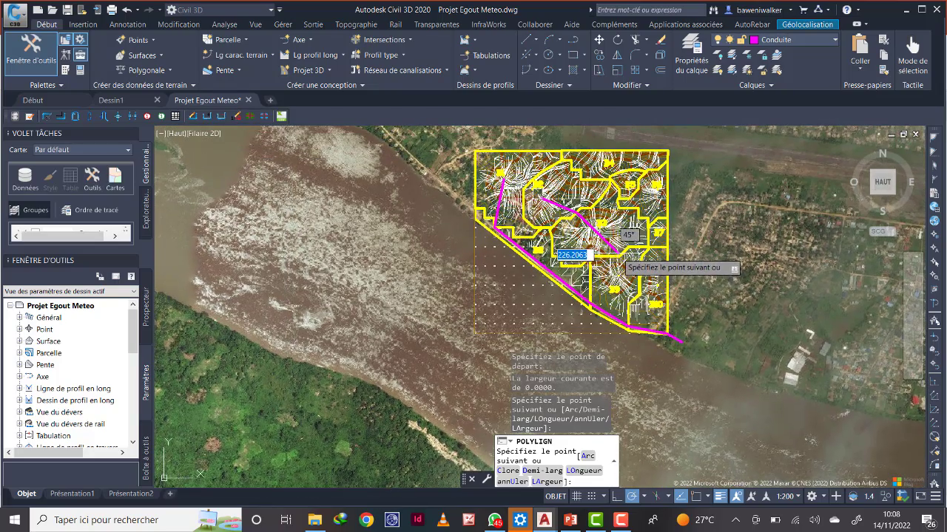
{"action": "scroll", "coordinate": [619, 255], "scroll_direction": "up", "scroll_amount": 2}
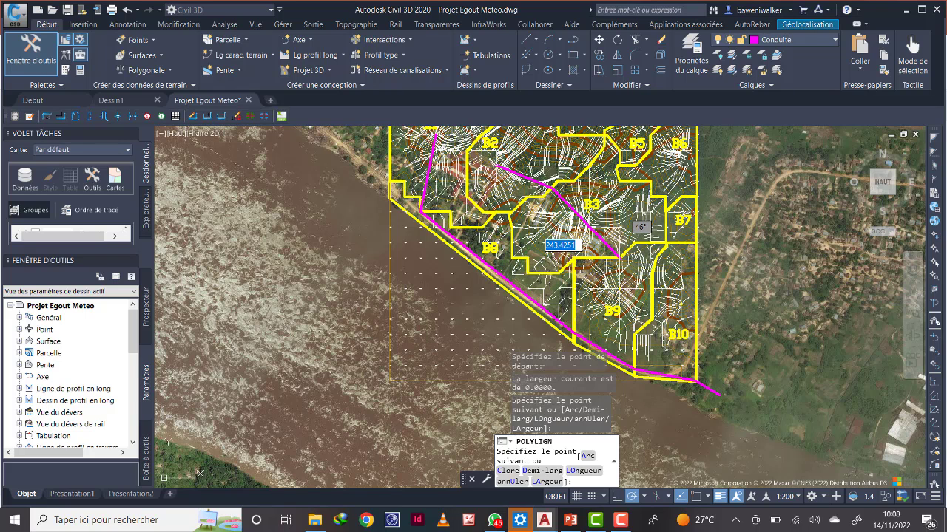
{"action": "left_click", "coordinate": [618, 257]}
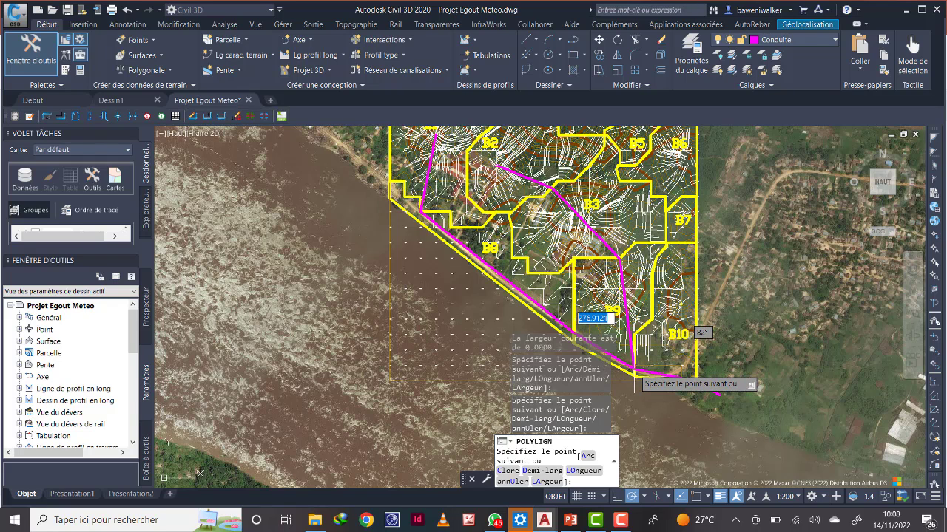
- Run the polyline about 277 units south through B9 and end it on the riverside pipe at the B9–B10 boundary
{"action": "left_click", "coordinate": [635, 371]}
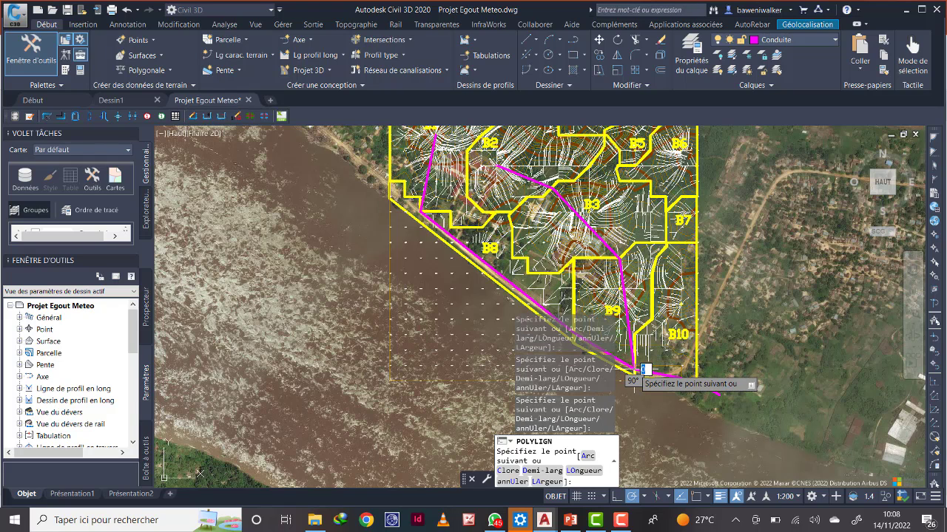
{"action": "right_click", "coordinate": [634, 371]}
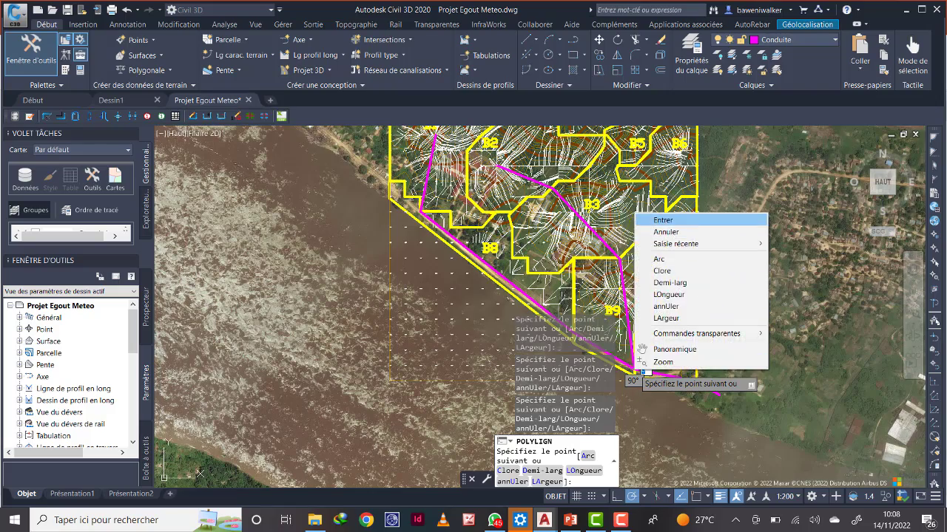
{"action": "left_click", "coordinate": [691, 221]}
- Examine the pipe route from B2 through B3 and B9, B3's flow convergence area, and the junction with the riverside pipe
{"action": "scroll", "coordinate": [614, 302], "scroll_direction": "down", "scroll_amount": 2}
{"action": "scroll", "coordinate": [609, 268], "scroll_direction": "up", "scroll_amount": 2}
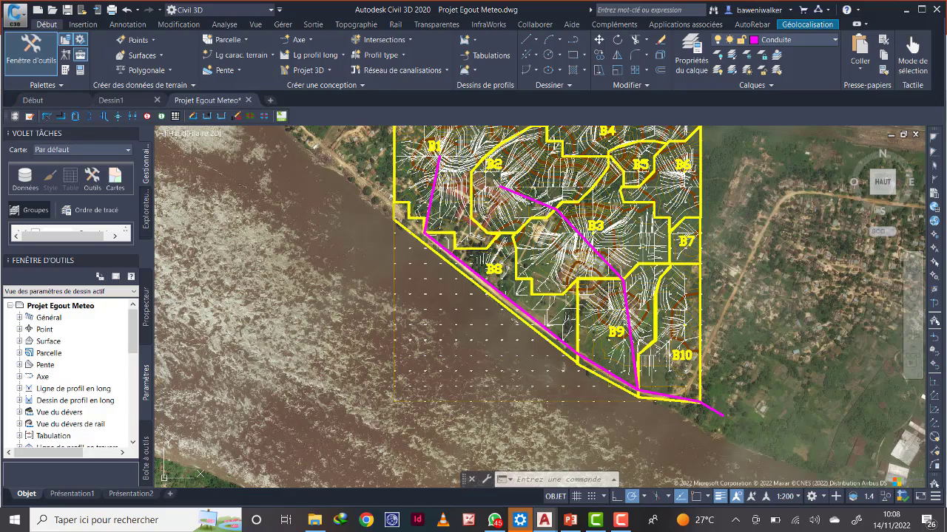
{"action": "mouse_move", "coordinate": [644, 232]}
{"action": "middle_mouse_down"}
{"action": "mouse_move", "coordinate": [659, 284]}
{"action": "mouse_move", "coordinate": [549, 273]}
{"action": "middle_mouse_up"}
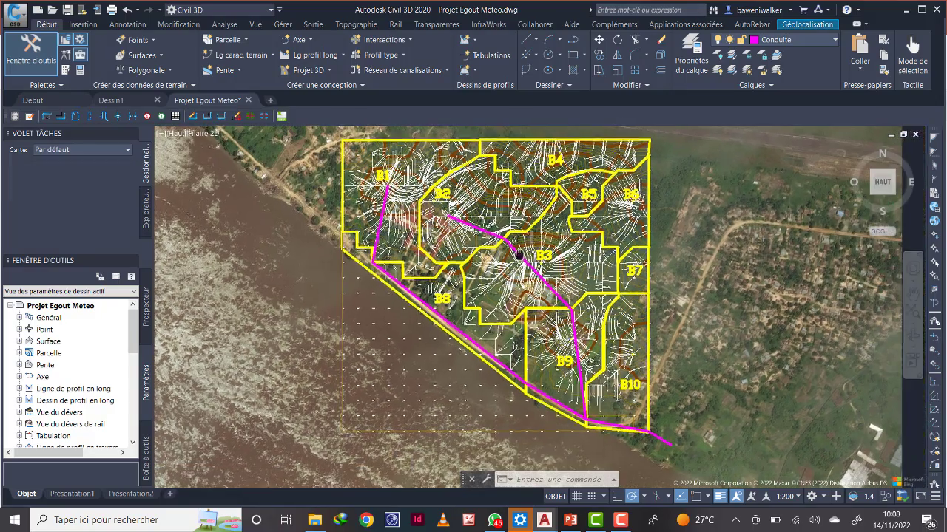
{"action": "scroll", "coordinate": [547, 270], "scroll_direction": "up", "scroll_amount": 4}
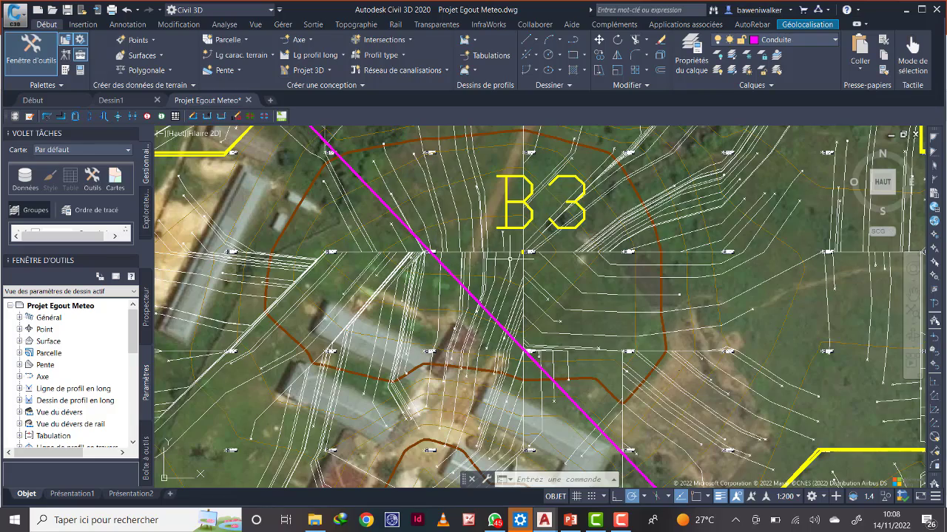
{"action": "scroll", "coordinate": [510, 259], "scroll_direction": "down", "scroll_amount": 4}
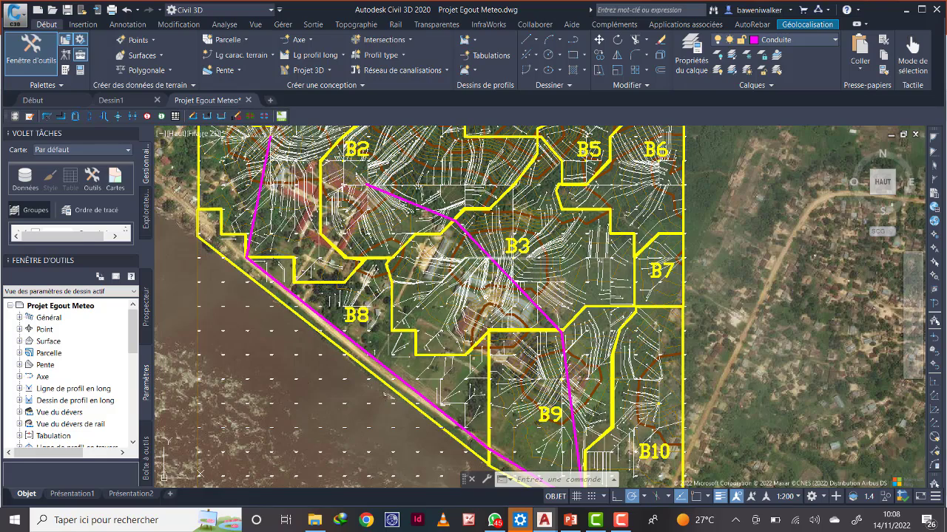
{"action": "scroll", "coordinate": [511, 263], "scroll_direction": "up", "scroll_amount": 6}
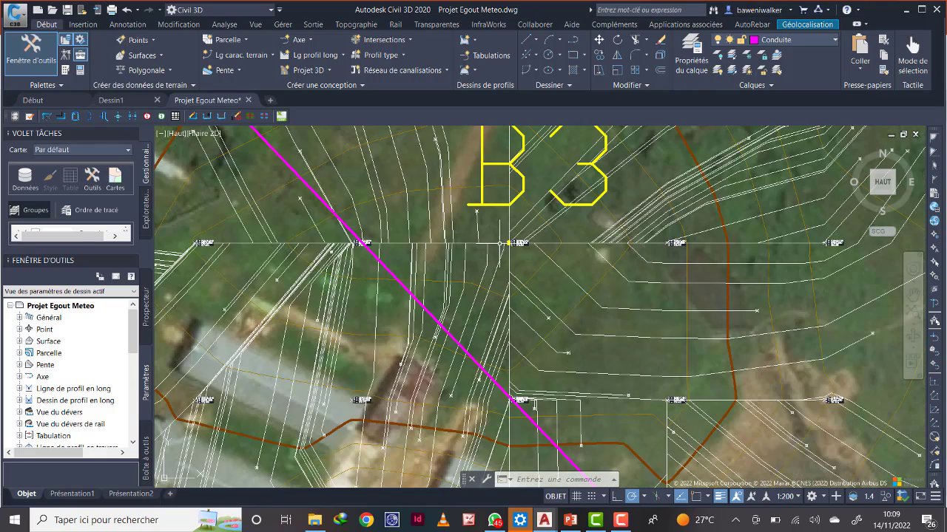
{"action": "scroll", "coordinate": [503, 246], "scroll_direction": "down", "scroll_amount": 4}
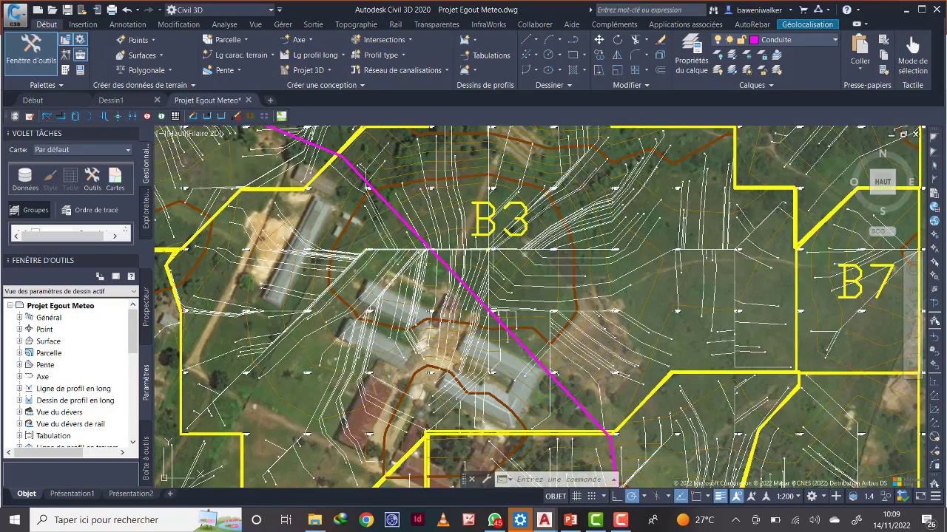
{"action": "scroll", "coordinate": [509, 248], "scroll_direction": "down", "scroll_amount": 5}
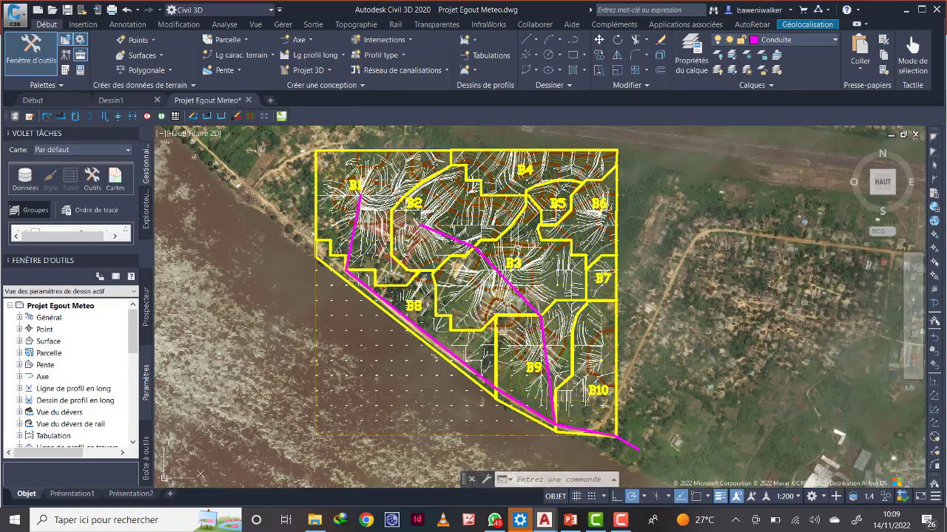
{"action": "middle_click_drag", "start_coordinate": [508, 249], "coordinate": [481, 242]}
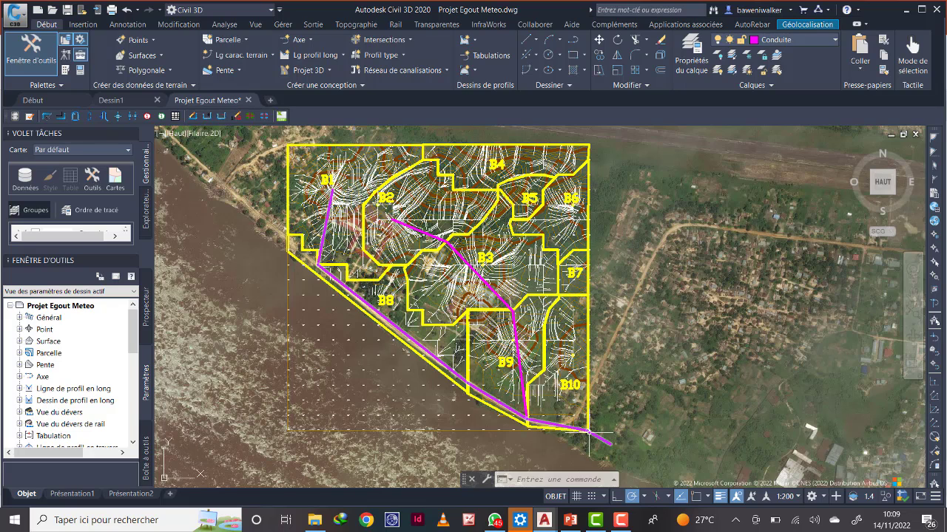
{"action": "scroll", "coordinate": [587, 431], "scroll_direction": "up", "scroll_amount": 2}
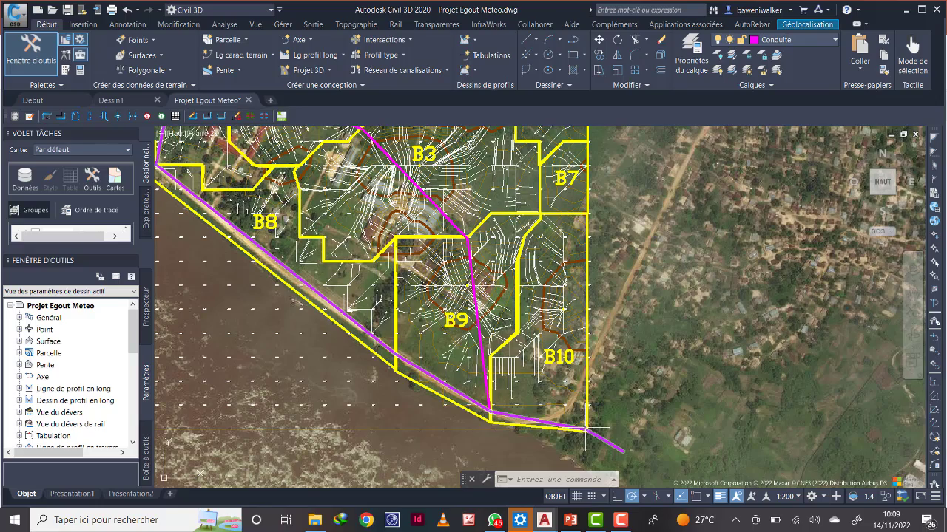
{"action": "scroll", "coordinate": [567, 352], "scroll_direction": "down", "scroll_amount": 2}
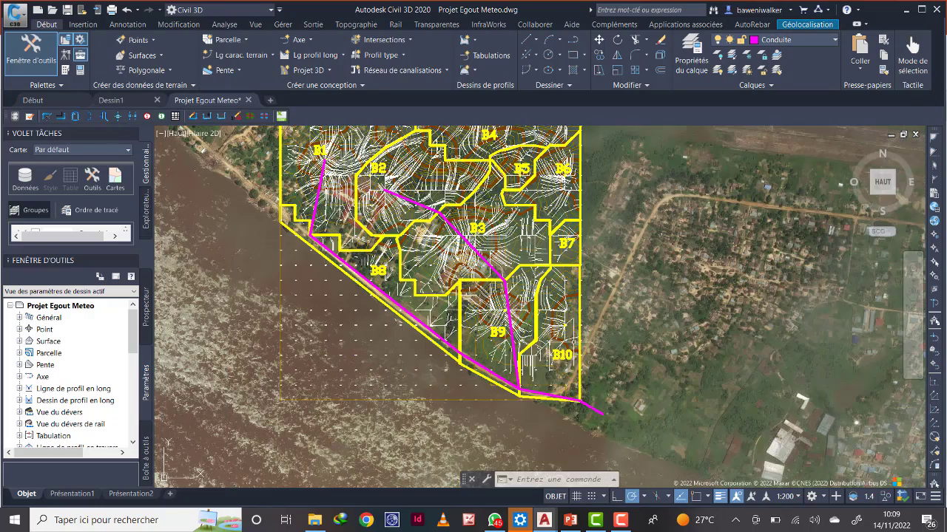
{"action": "scroll", "coordinate": [522, 199], "scroll_direction": "down", "scroll_amount": 2}
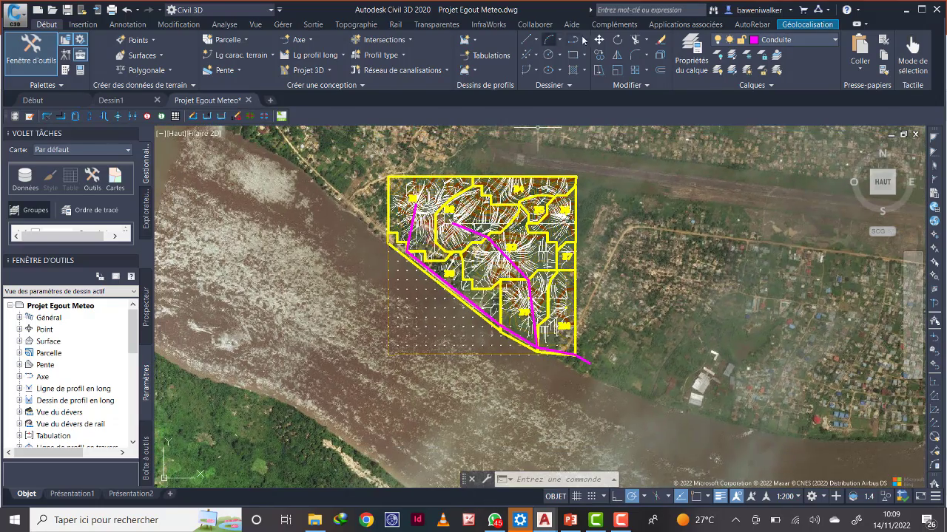
- Start a third pipe polyline at B4's convergence point, crossing the B4–B5 boundary and extending about 102 units through B5 to the B6 boundary
{"action": "left_click", "coordinate": [574, 40]}
{"action": "scroll", "coordinate": [526, 194], "scroll_direction": "up", "scroll_amount": 4}
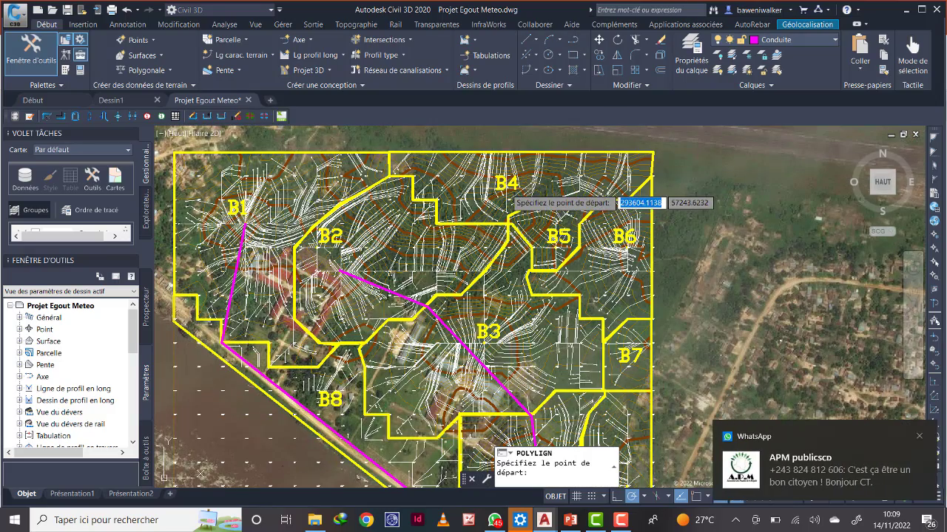
{"action": "left_click", "coordinate": [507, 189]}
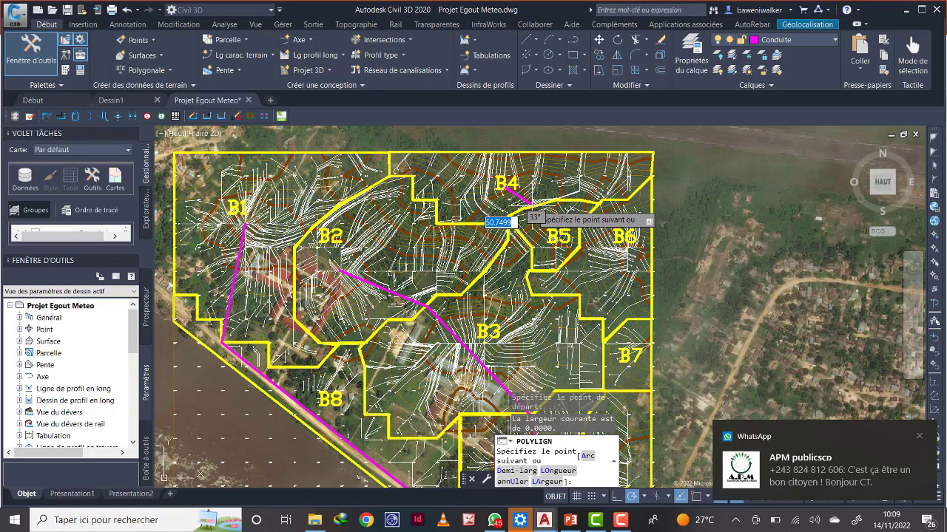
{"action": "left_click", "coordinate": [527, 199]}
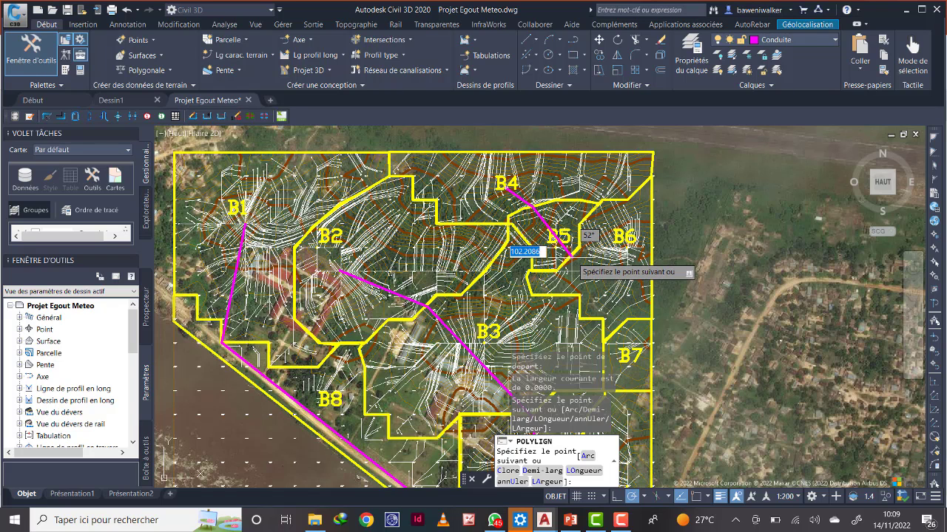
{"action": "left_click", "coordinate": [570, 258]}
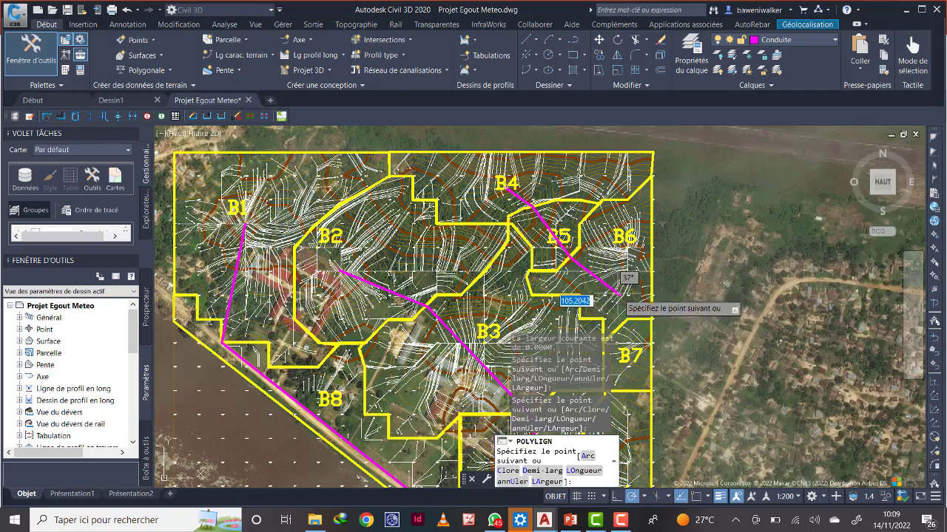
- Extend the pipe polyline about 135 units across B6 to B7's northern boundary and about 116 units through B7 to its southern boundary
{"action": "middle_click_drag", "start_coordinate": [637, 316], "coordinate": [629, 250]}
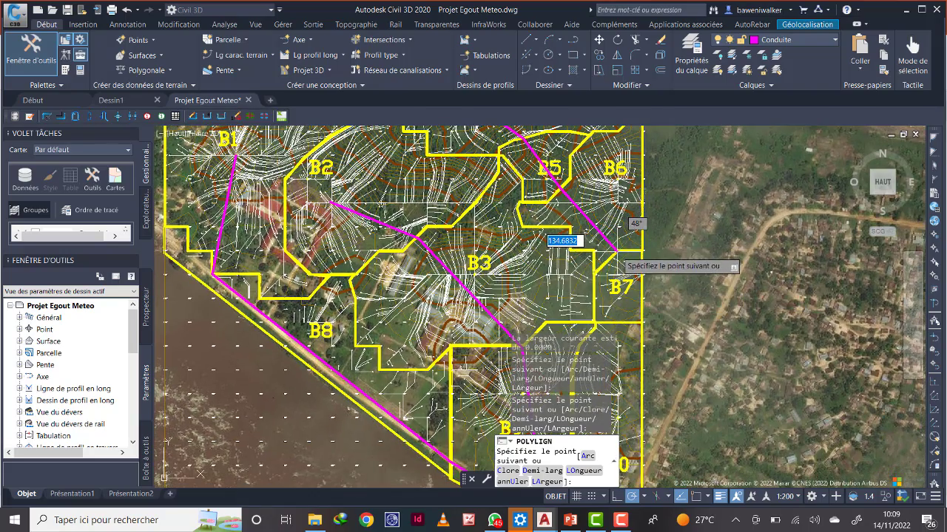
{"action": "left_click", "coordinate": [616, 251]}
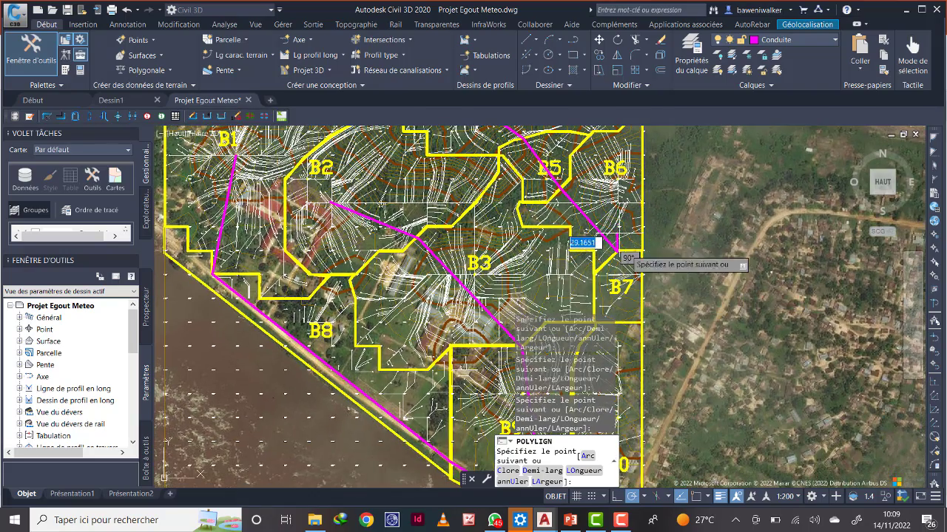
{"action": "middle_click_drag", "start_coordinate": [625, 322], "coordinate": [644, 279]}
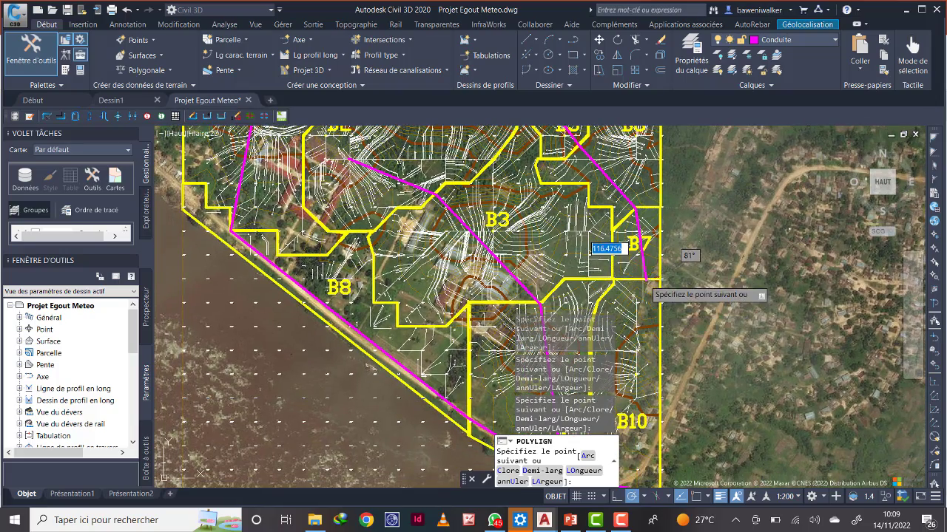
{"action": "left_click", "coordinate": [642, 279]}
- Run the polyline about 345 units south through B10 and end it on the riverside pipe at B10's southeast corner
{"action": "scroll", "coordinate": [639, 310], "scroll_direction": "down", "scroll_amount": 2}
{"action": "middle_click_drag", "start_coordinate": [626, 400], "coordinate": [652, 293]}
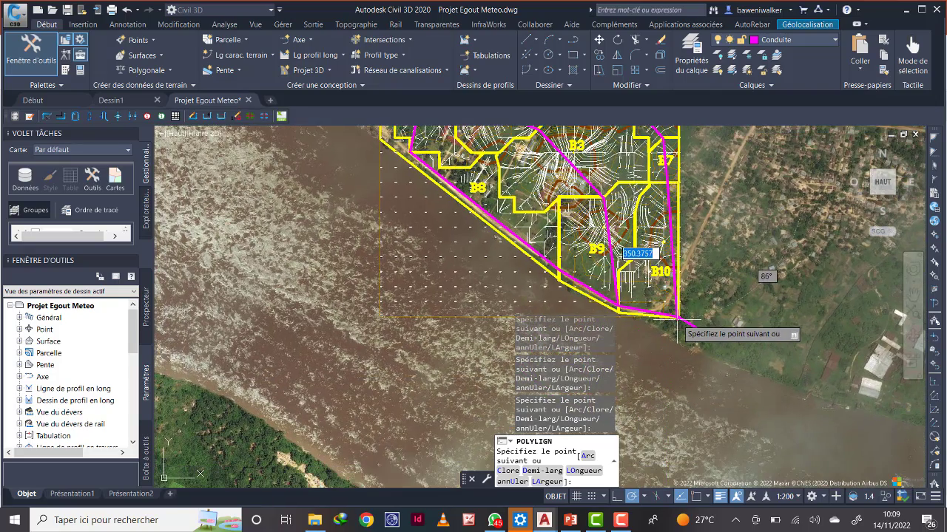
{"action": "scroll", "coordinate": [676, 318], "scroll_direction": "up", "scroll_amount": 4}
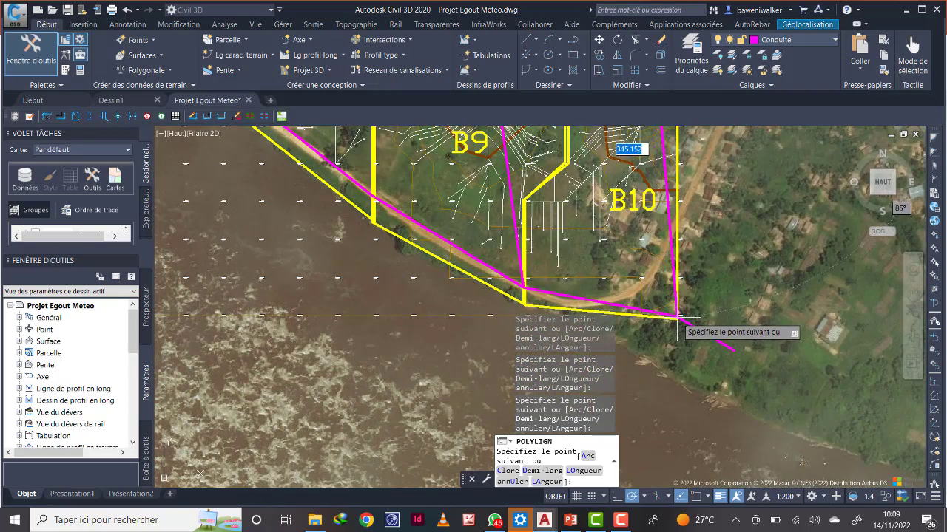
{"action": "left_click", "coordinate": [676, 318]}
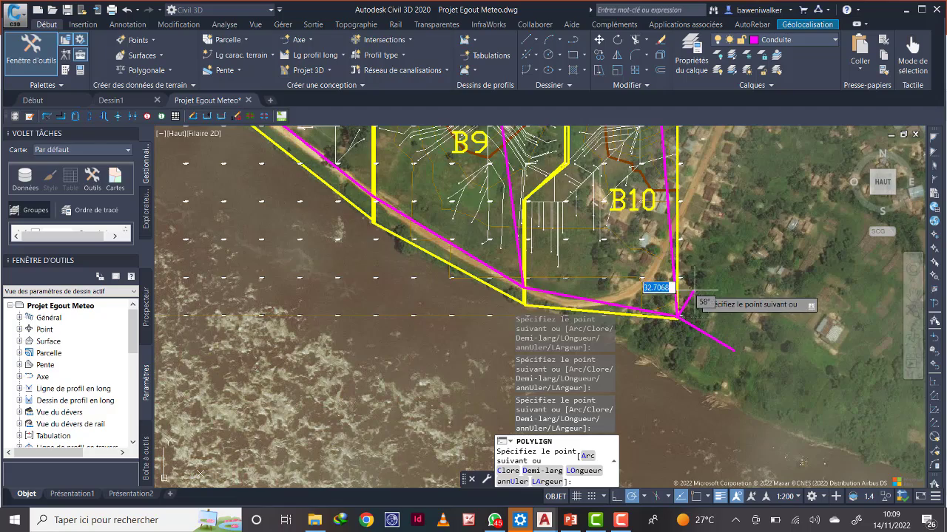
{"action": "right_click", "coordinate": [696, 292]}
{"action": "left_click", "coordinate": [719, 299]}
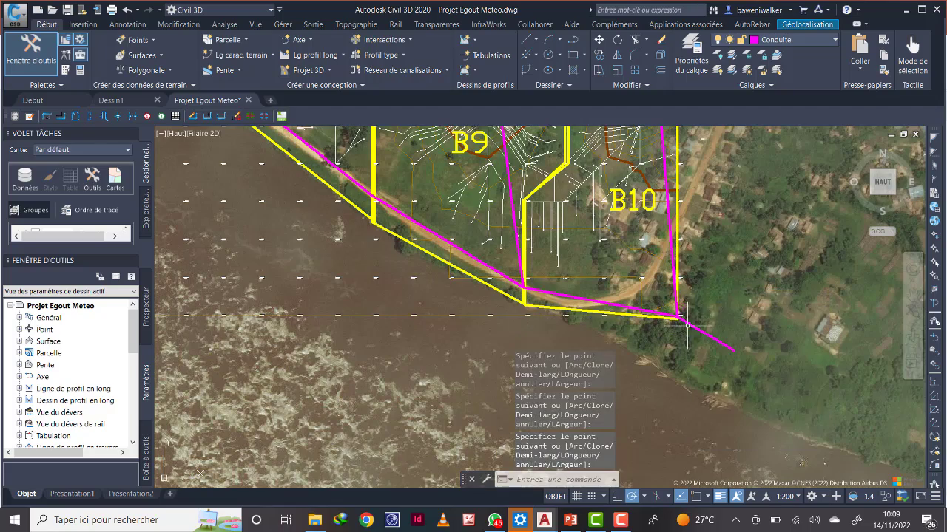
{"action": "scroll", "coordinate": [679, 315], "scroll_direction": "down", "scroll_amount": 6}
{"action": "scroll", "coordinate": [668, 224], "scroll_direction": "up", "scroll_amount": 5}
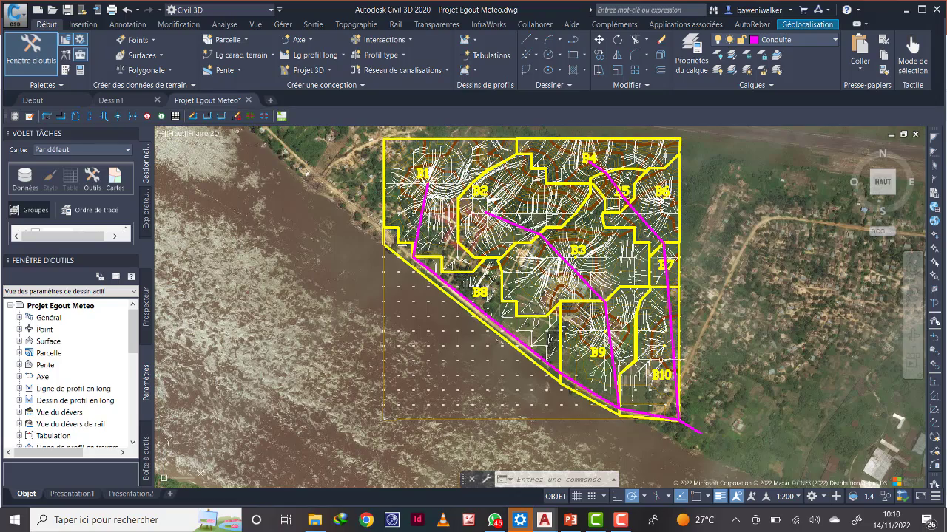
- Examine the pipe routes from B4 through B5, B6 and B7, and from B2 into B3
{"action": "scroll", "coordinate": [664, 378], "scroll_direction": "up", "scroll_amount": 2}
{"action": "scroll", "coordinate": [681, 360], "scroll_direction": "down", "scroll_amount": 2}
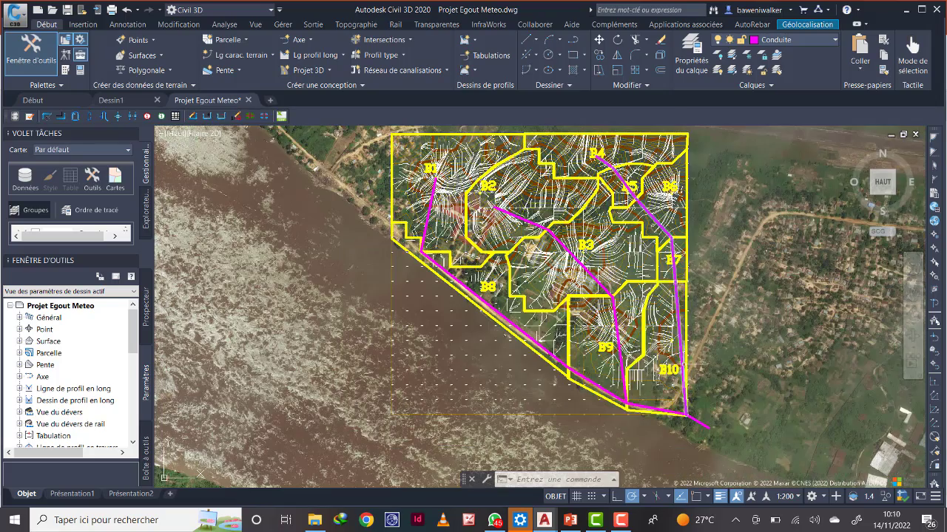
{"action": "scroll", "coordinate": [674, 351], "scroll_direction": "up", "scroll_amount": 4}
{"action": "scroll", "coordinate": [668, 330], "scroll_direction": "down", "scroll_amount": 2}
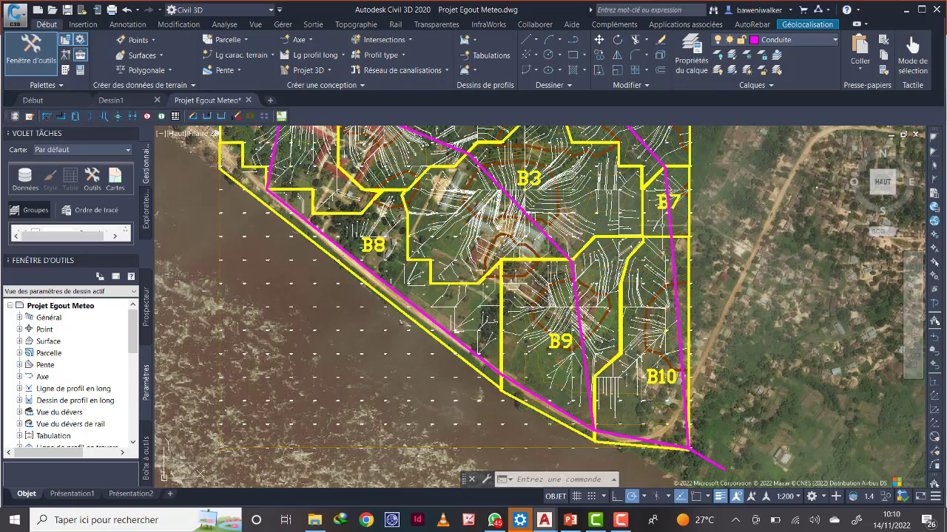
{"action": "middle_click_drag", "start_coordinate": [658, 208], "coordinate": [662, 303]}
{"action": "middle_click_drag", "start_coordinate": [636, 216], "coordinate": [671, 299]}
{"action": "scroll", "coordinate": [599, 247], "scroll_direction": "up", "scroll_amount": 2}
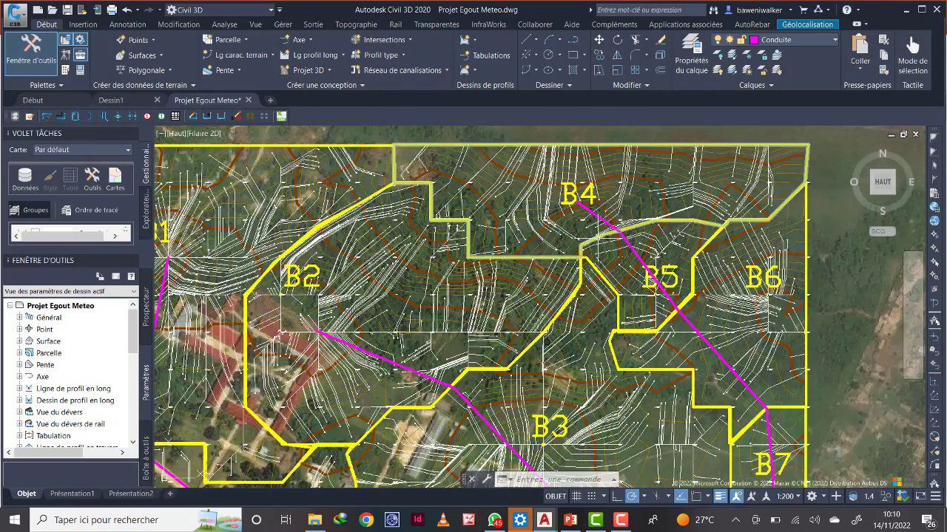
{"action": "scroll", "coordinate": [649, 241], "scroll_direction": "down", "scroll_amount": 4}
{"action": "scroll", "coordinate": [625, 257], "scroll_direction": "up", "scroll_amount": 4}
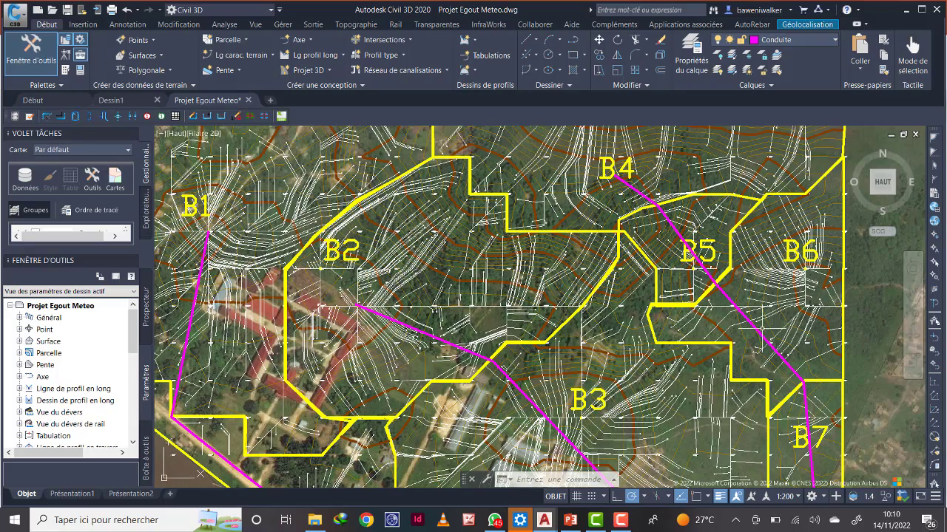
{"action": "middle_click_drag", "start_coordinate": [764, 357], "coordinate": [764, 264]}
{"action": "scroll", "coordinate": [760, 285], "scroll_direction": "down", "scroll_amount": 2}
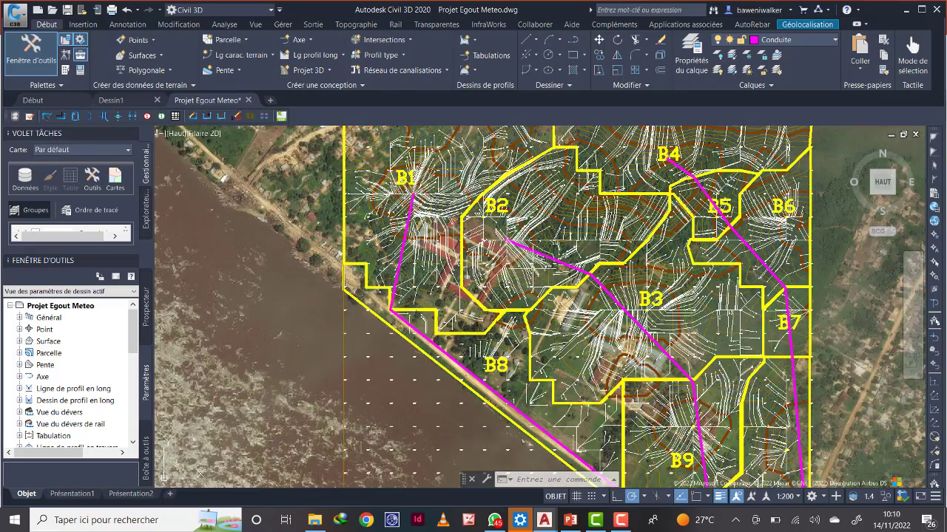
{"action": "scroll", "coordinate": [522, 266], "scroll_direction": "up", "scroll_amount": 2}
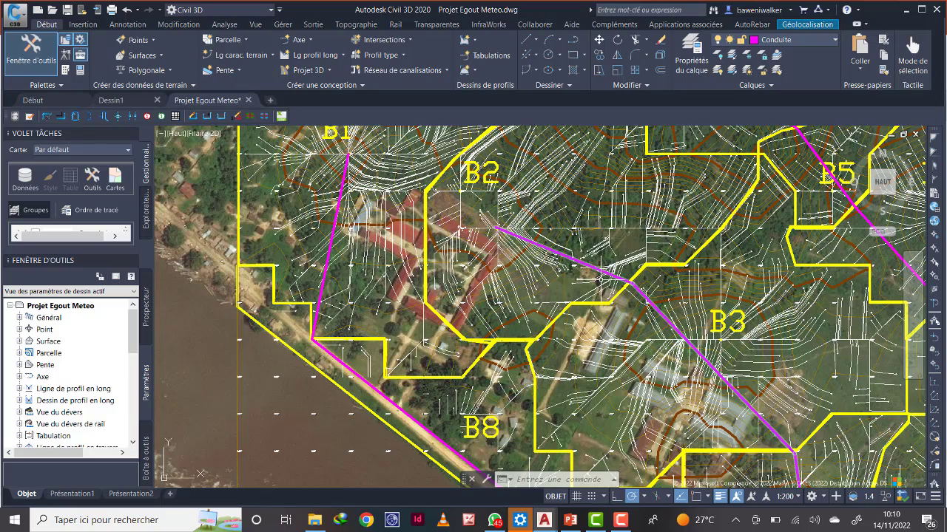
{"action": "middle_click_drag", "start_coordinate": [703, 367], "coordinate": [702, 337]}
{"action": "scroll", "coordinate": [702, 338], "scroll_direction": "up", "scroll_amount": 4}
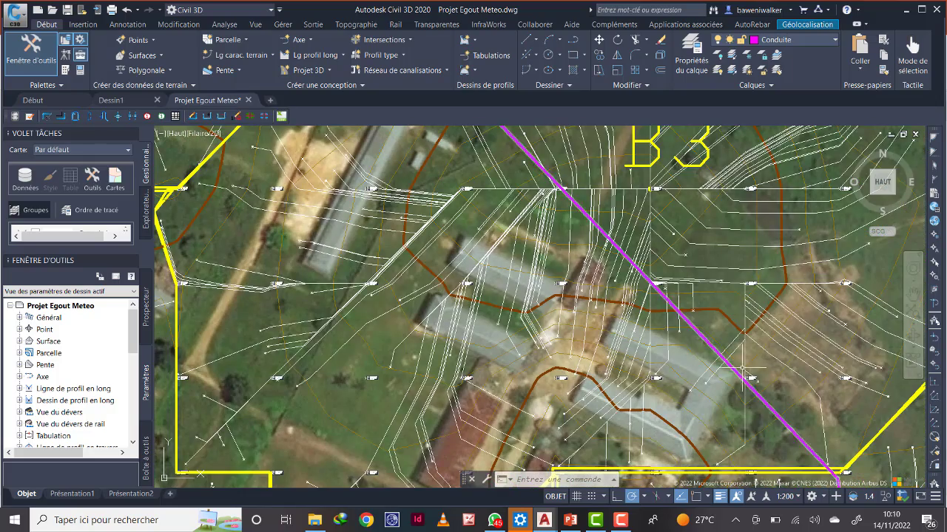
- Examine B9's flow convergence area, the pipe crossing it, and the riverside pipe below B8 and B9
{"action": "scroll", "coordinate": [722, 333], "scroll_direction": "down", "scroll_amount": 5}
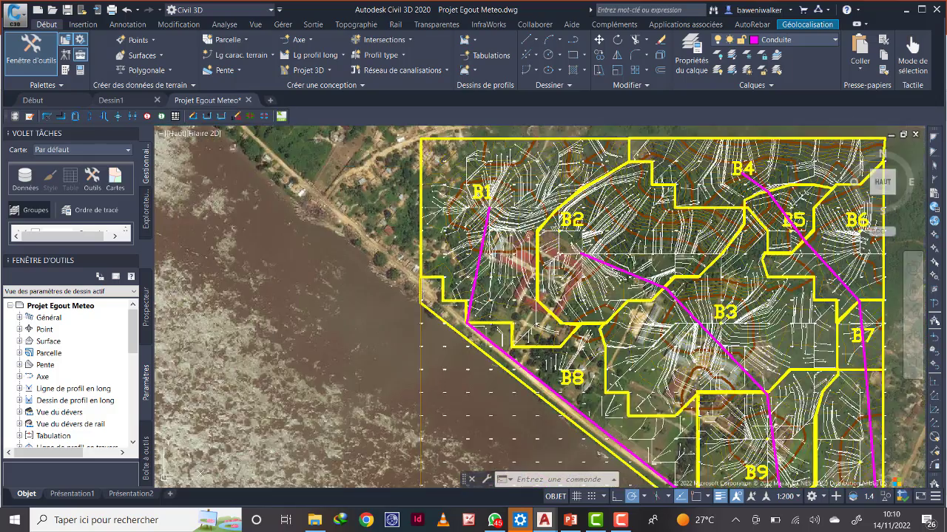
{"action": "scroll", "coordinate": [718, 340], "scroll_direction": "up", "scroll_amount": 3}
{"action": "scroll", "coordinate": [743, 288], "scroll_direction": "up", "scroll_amount": 1}
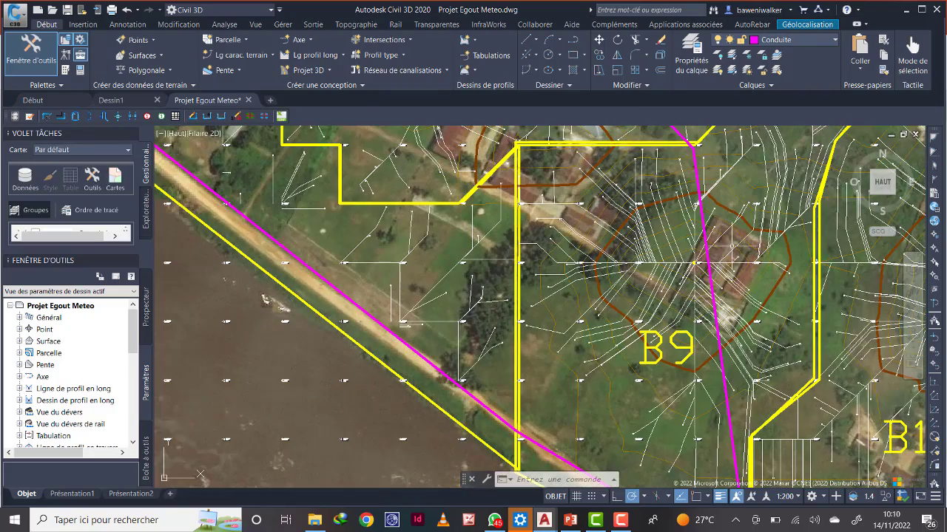
{"action": "scroll", "coordinate": [744, 290], "scroll_direction": "down", "scroll_amount": 3}
{"action": "scroll", "coordinate": [727, 268], "scroll_direction": "up", "scroll_amount": 2}
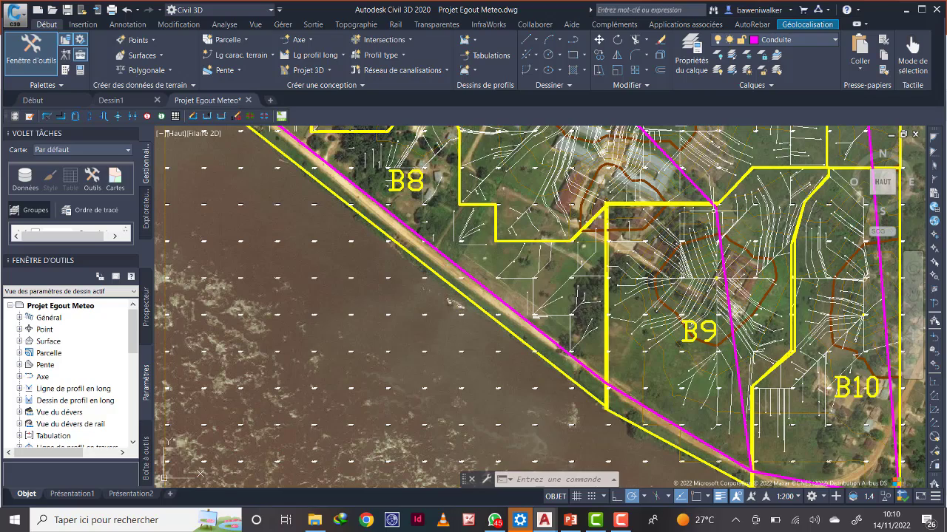
{"action": "scroll", "coordinate": [721, 275], "scroll_direction": "up", "scroll_amount": 1}
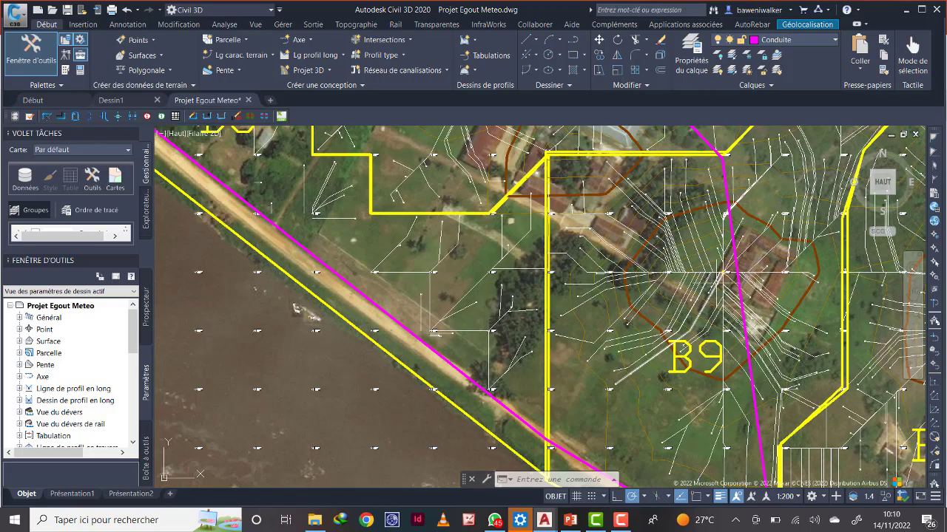
{"action": "scroll", "coordinate": [732, 250], "scroll_direction": "down", "scroll_amount": 1}
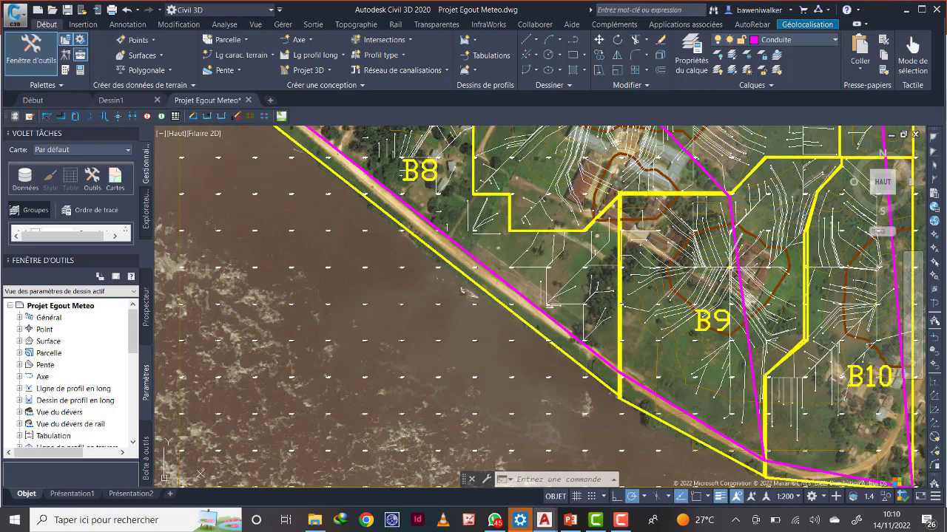
{"action": "scroll", "coordinate": [734, 260], "scroll_direction": "up", "scroll_amount": 3}
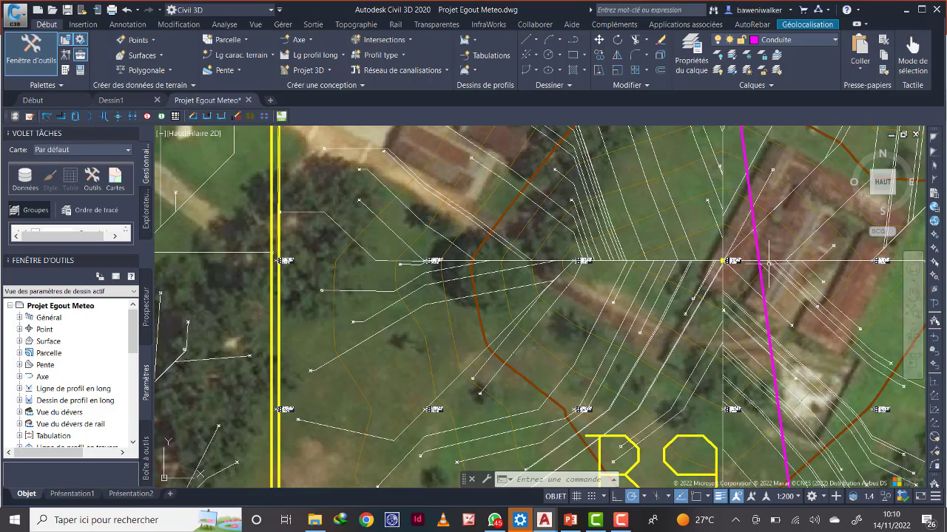
{"action": "scroll", "coordinate": [781, 341], "scroll_direction": "down", "scroll_amount": 2}
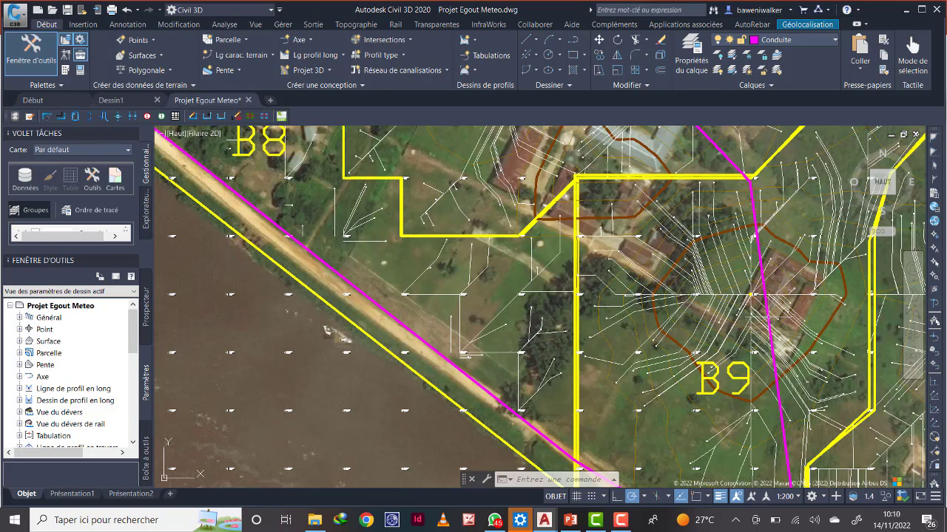
{"action": "scroll", "coordinate": [760, 281], "scroll_direction": "down", "scroll_amount": 2}
{"action": "left_click", "coordinate": [755, 226]}
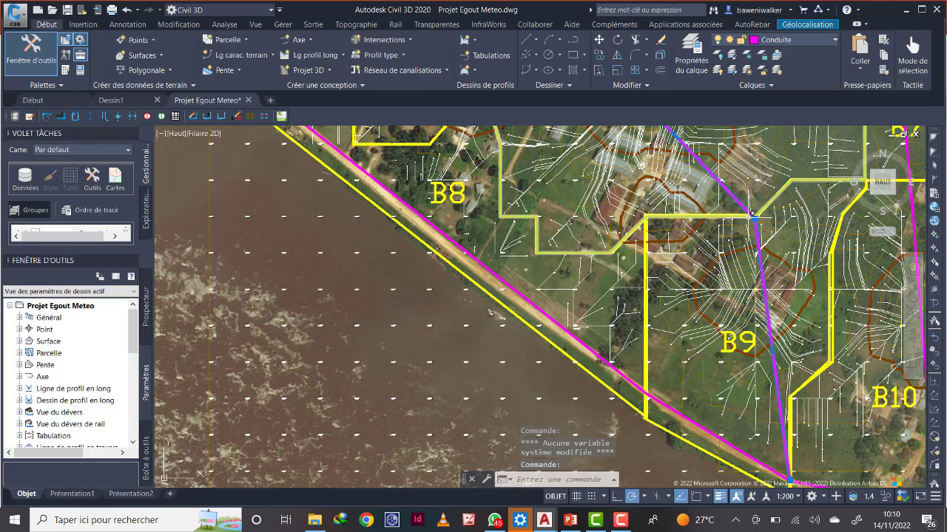
{"action": "left_click", "coordinate": [754, 218]}
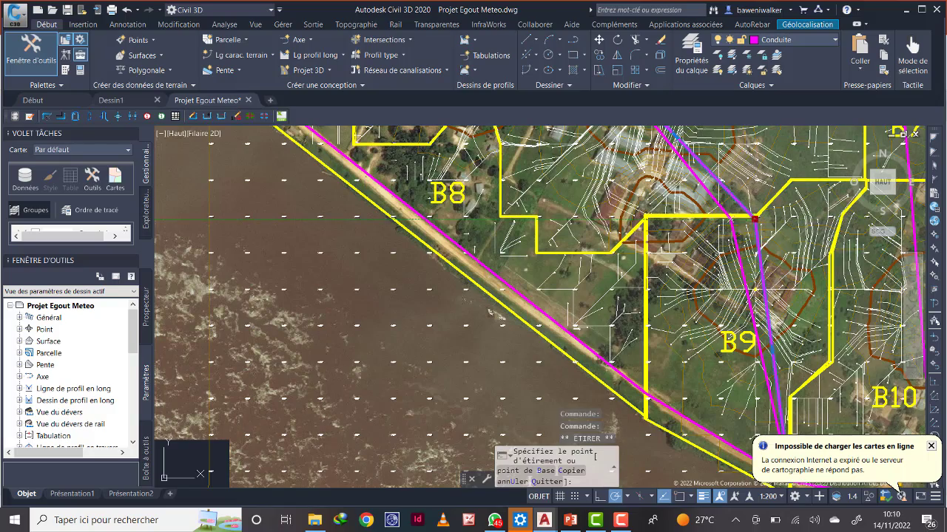
{"action": "key", "text": "Escape"}
- Examine the B2–B3–B9 pipe's vertices at the sub-basin boundaries and its junction with the riverside pipe
{"action": "scroll", "coordinate": [755, 246], "scroll_direction": "down", "scroll_amount": 2}
{"action": "scroll", "coordinate": [754, 279], "scroll_direction": "up", "scroll_amount": 6}
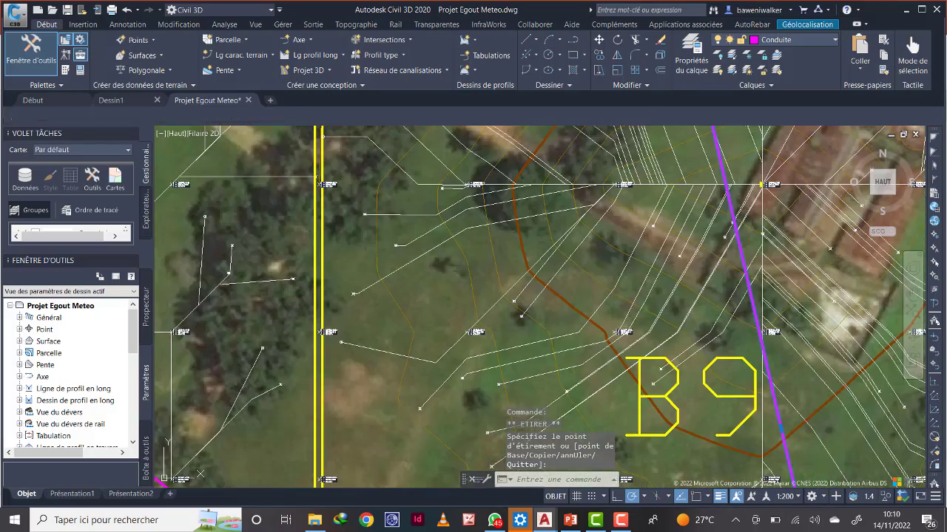
{"action": "scroll", "coordinate": [776, 299], "scroll_direction": "down", "scroll_amount": 4}
{"action": "scroll", "coordinate": [754, 216], "scroll_direction": "up", "scroll_amount": 4}
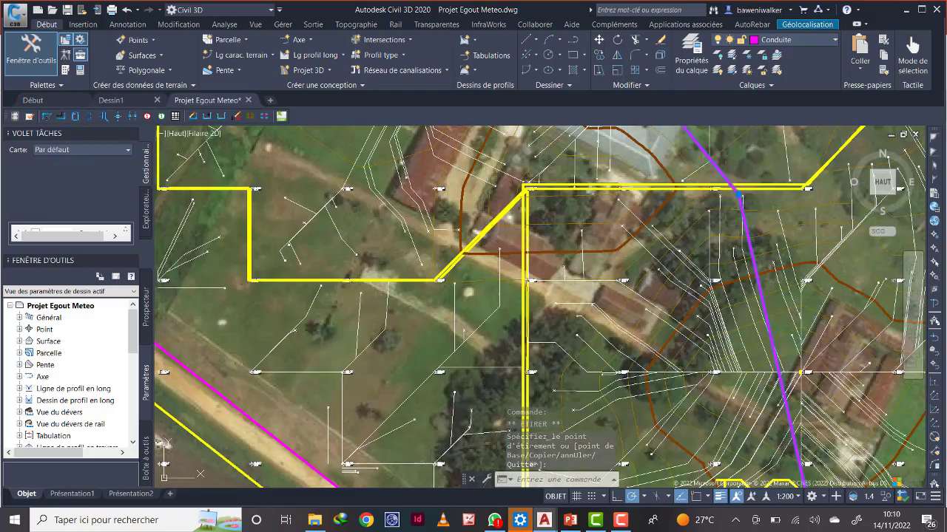
{"action": "middle_click_drag", "start_coordinate": [725, 201], "coordinate": [744, 325]}
{"action": "scroll", "coordinate": [724, 284], "scroll_direction": "down", "scroll_amount": 2}
{"action": "scroll", "coordinate": [691, 211], "scroll_direction": "down", "scroll_amount": 2}
{"action": "middle_click_drag", "start_coordinate": [691, 200], "coordinate": [716, 254]}
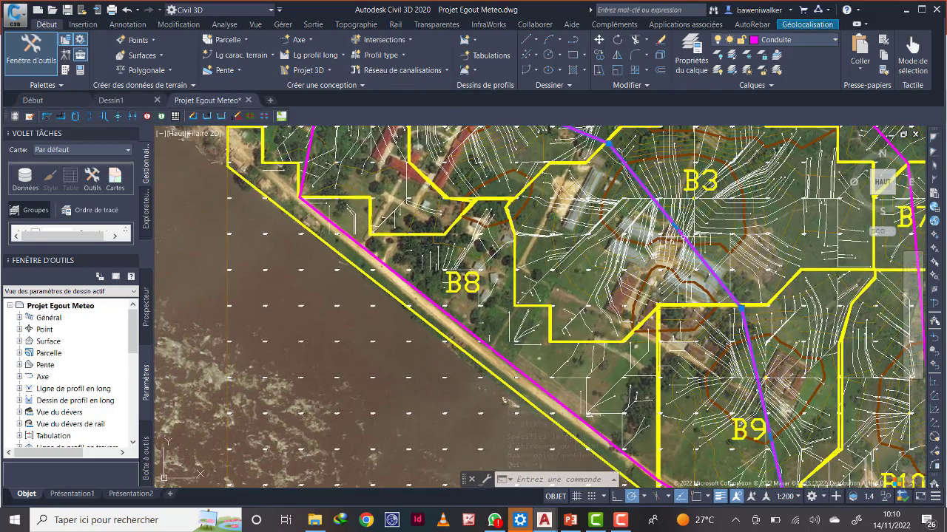
{"action": "scroll", "coordinate": [725, 240], "scroll_direction": "down", "scroll_amount": 4}
{"action": "scroll", "coordinate": [729, 262], "scroll_direction": "up", "scroll_amount": 6}
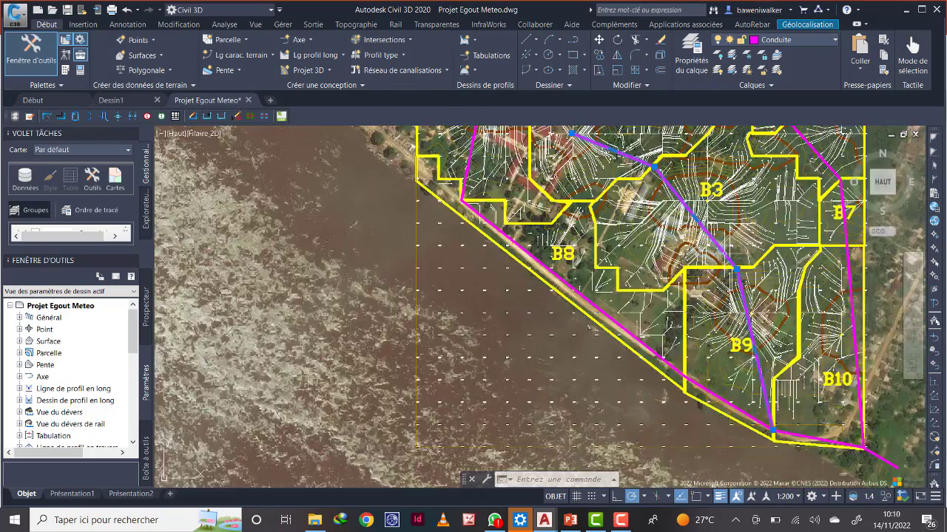
{"action": "scroll", "coordinate": [647, 196], "scroll_direction": "down", "scroll_amount": 4}
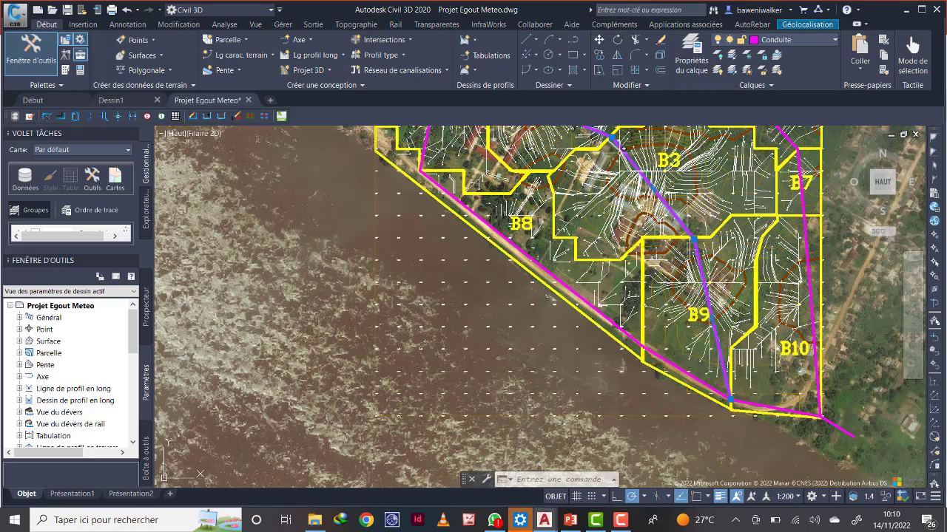
{"action": "scroll", "coordinate": [673, 191], "scroll_direction": "up", "scroll_amount": 4}
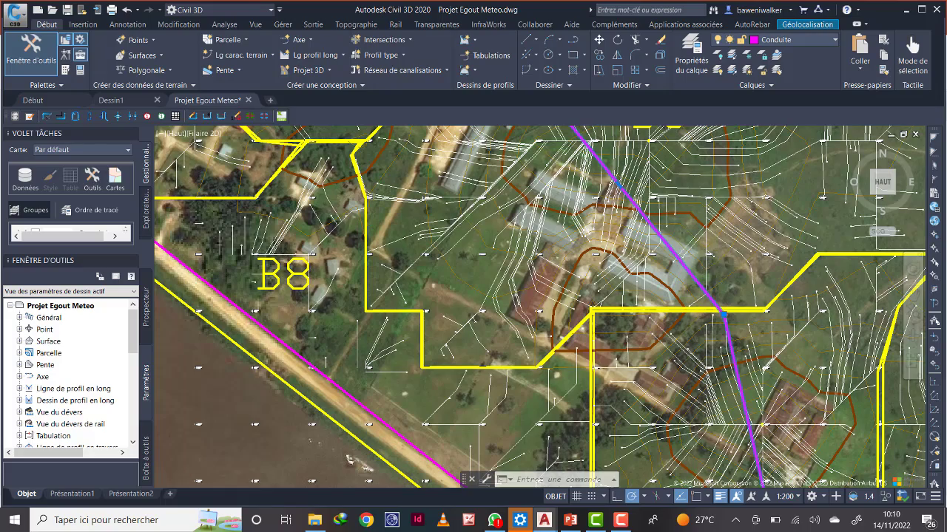
{"action": "scroll", "coordinate": [725, 268], "scroll_direction": "down", "scroll_amount": 5}
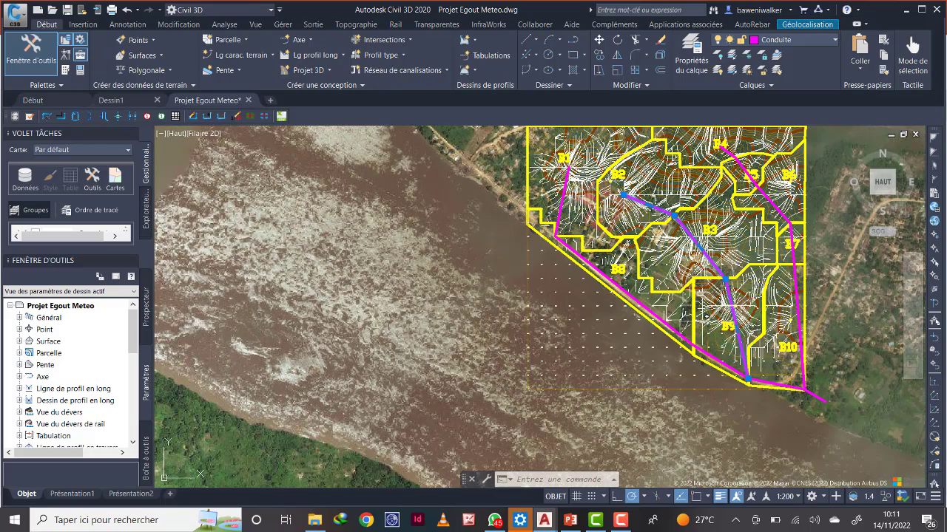
{"action": "key", "text": "Escape"}
{"action": "middle_click_drag", "start_coordinate": [735, 207], "coordinate": [578, 246]}
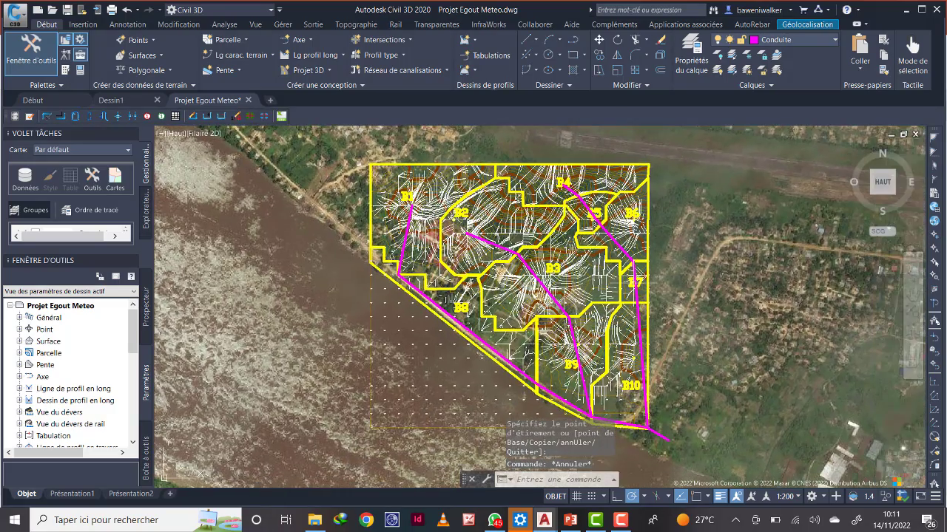
{"action": "middle_click_drag", "start_coordinate": [643, 312], "coordinate": [623, 290]}
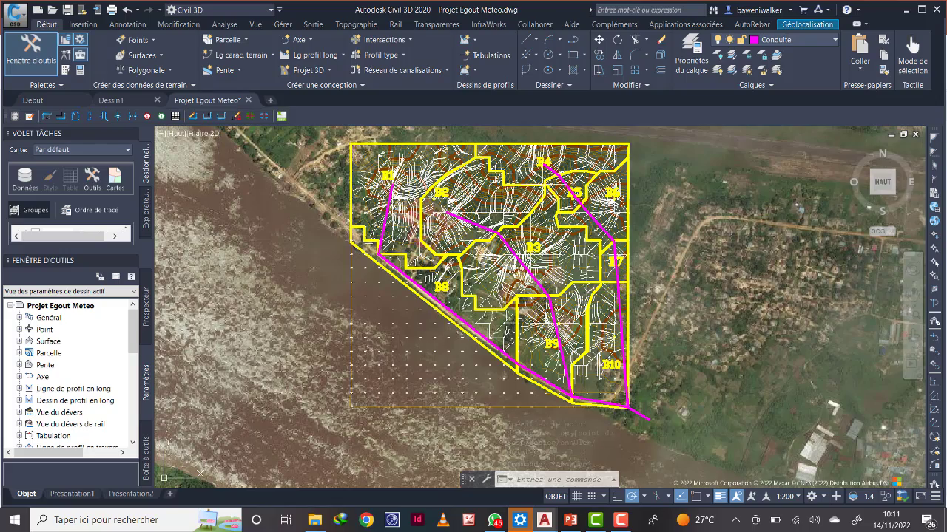
{"action": "scroll", "coordinate": [540, 184], "scroll_direction": "up", "scroll_amount": 2}
{"action": "scroll", "coordinate": [467, 187], "scroll_direction": "down", "scroll_amount": 2}
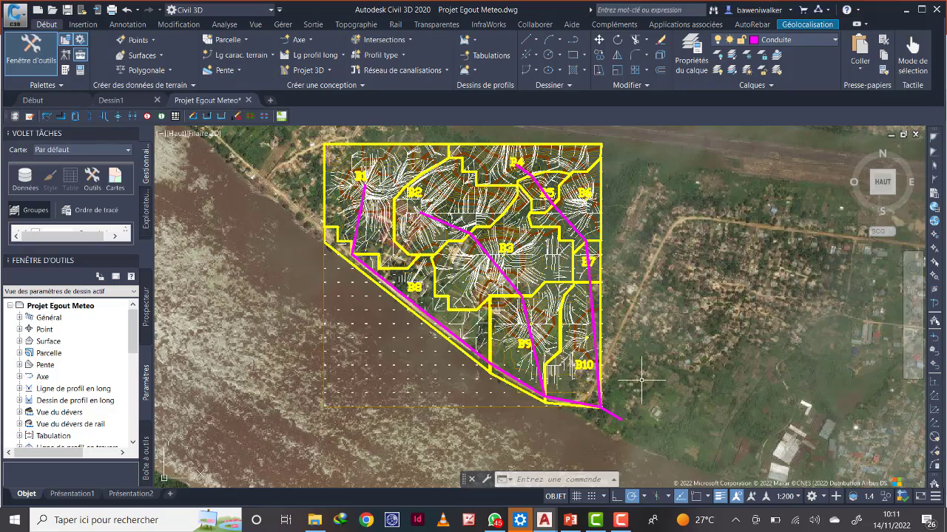
{"action": "middle_click_drag", "start_coordinate": [641, 381], "coordinate": [668, 400]}
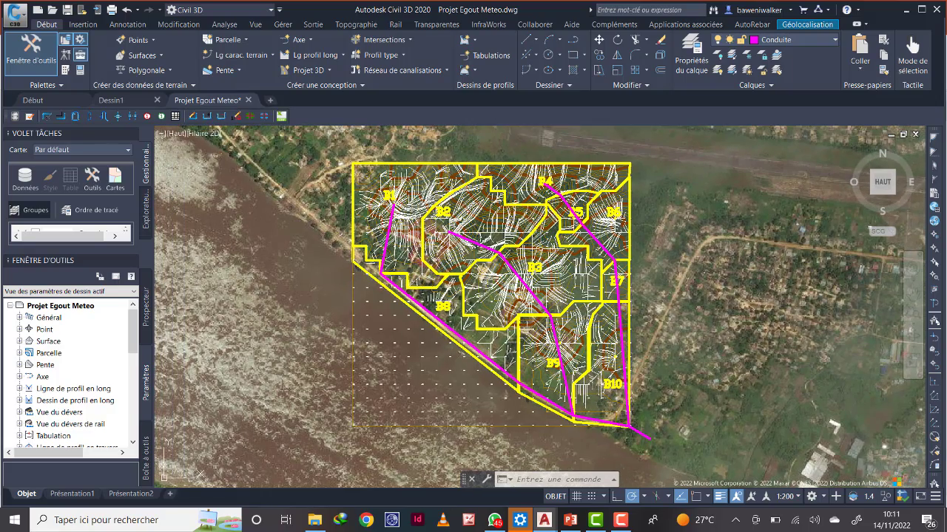
{"action": "middle_click_drag", "start_coordinate": [550, 270], "coordinate": [542, 259]}
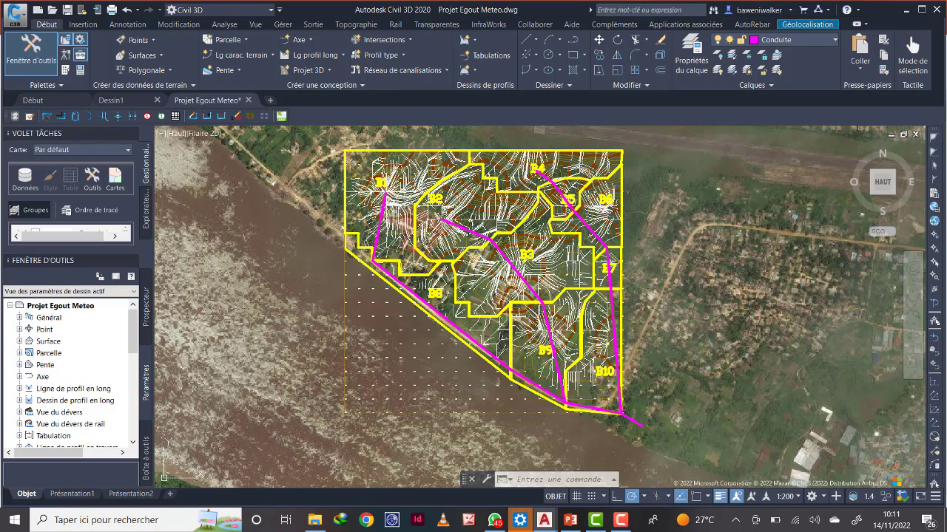
- Copy the B1 label to just beside the upstream end of the B1 pipe
{"action": "scroll", "coordinate": [386, 191], "scroll_direction": "up", "scroll_amount": 2}
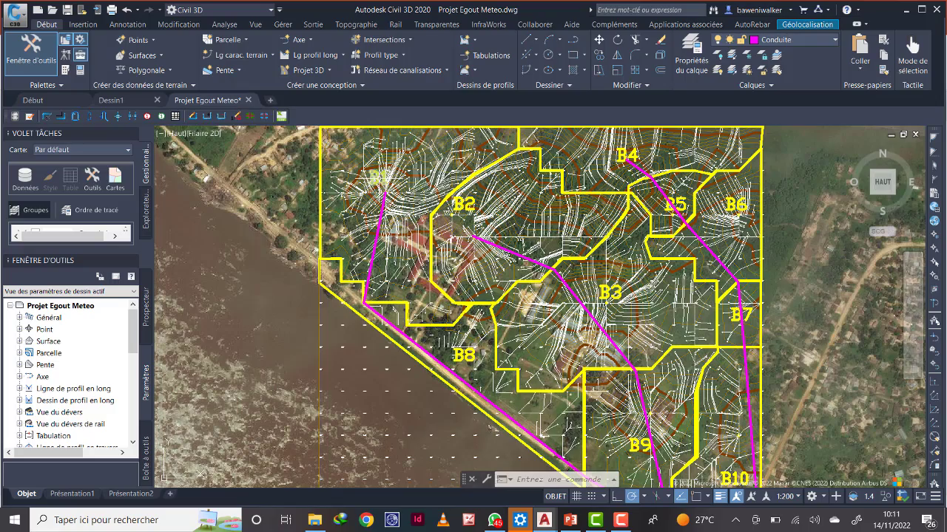
{"action": "left_click", "coordinate": [381, 177]}
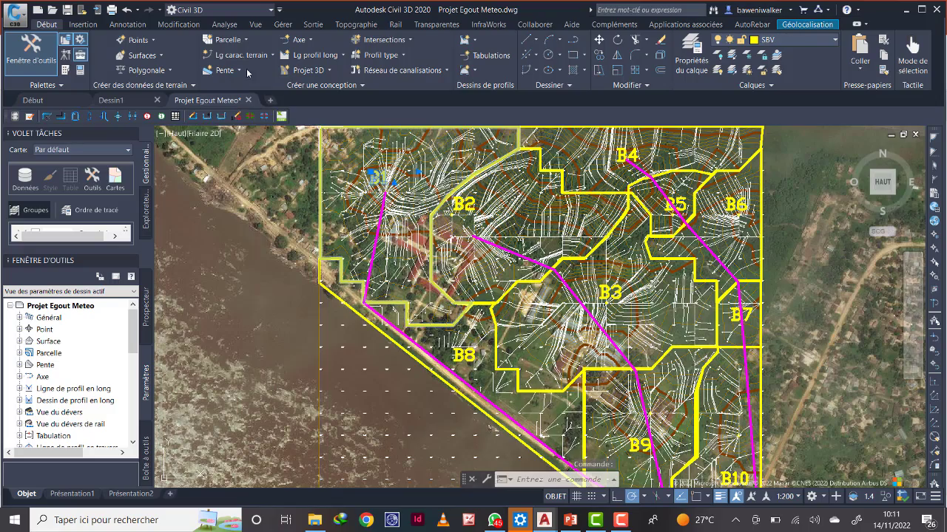
{"action": "left_click", "coordinate": [599, 41]}
{"action": "scroll", "coordinate": [421, 162], "scroll_direction": "up", "scroll_amount": 3}
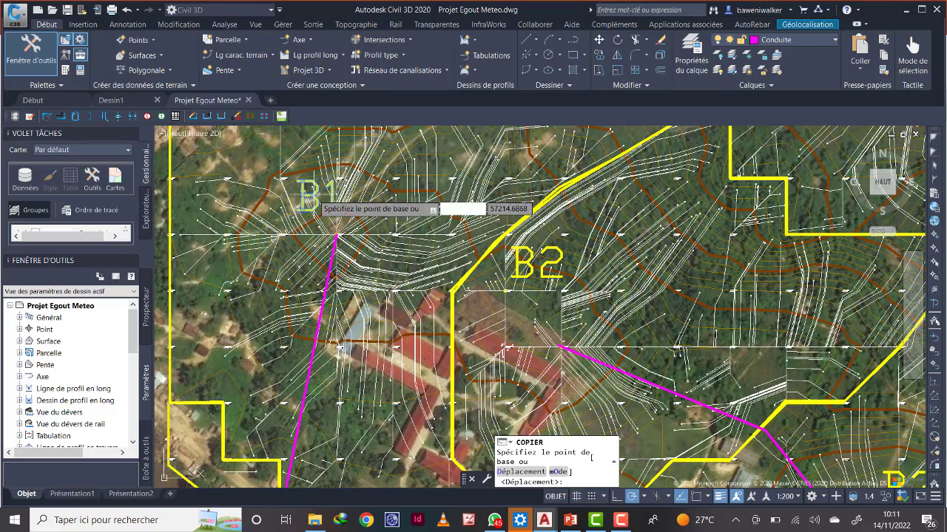
{"action": "left_click", "coordinate": [337, 236]}
{"action": "left_click", "coordinate": [365, 249]}
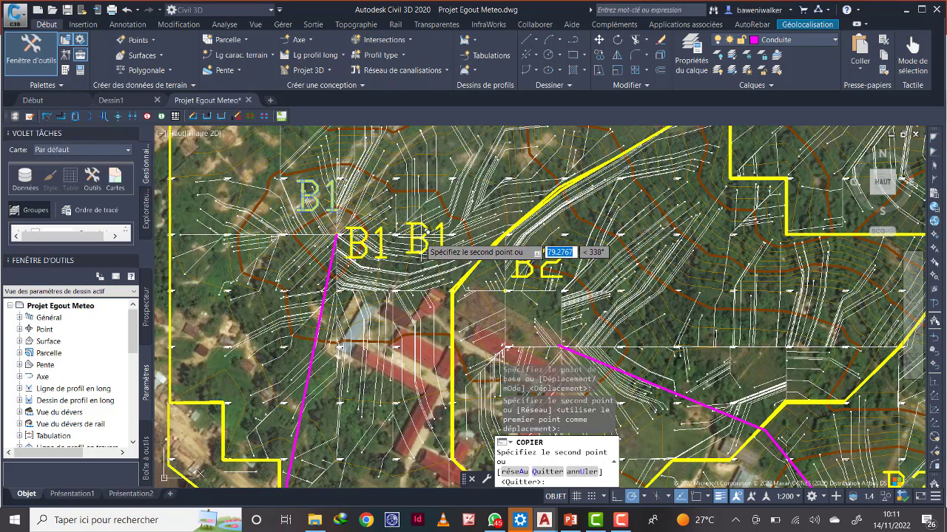
{"action": "key", "text": "Escape"}
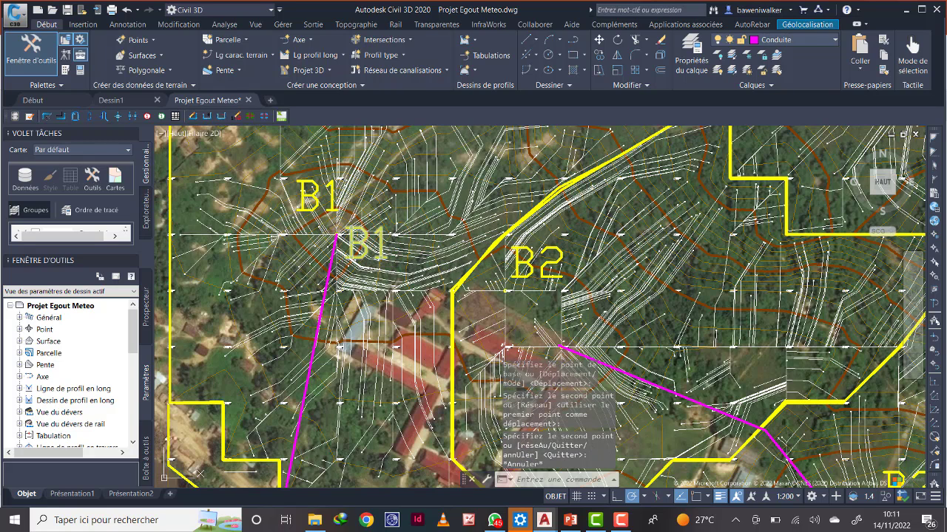
- Move the copied B1 label to the Conduite layer
{"action": "left_click", "coordinate": [773, 41]}
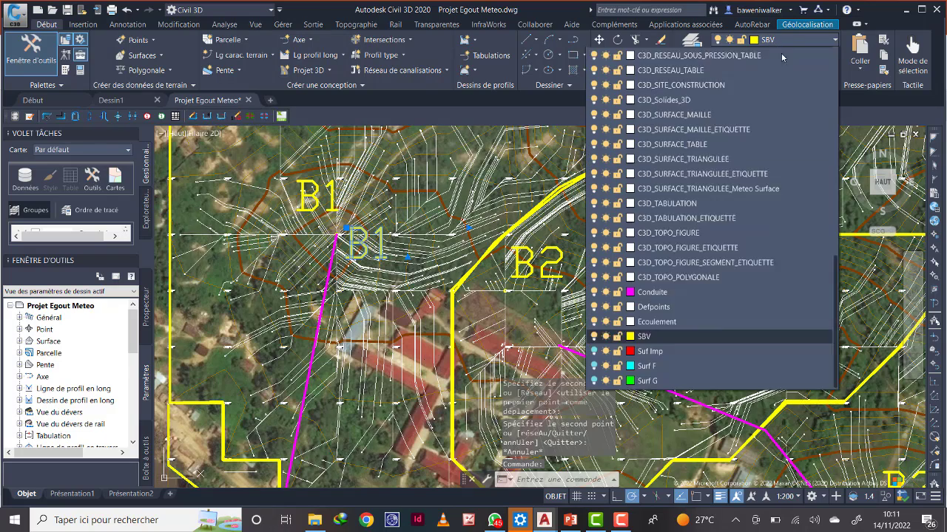
{"action": "scroll", "coordinate": [803, 331], "scroll_direction": "down", "scroll_amount": 5}
{"action": "left_click", "coordinate": [686, 393]}
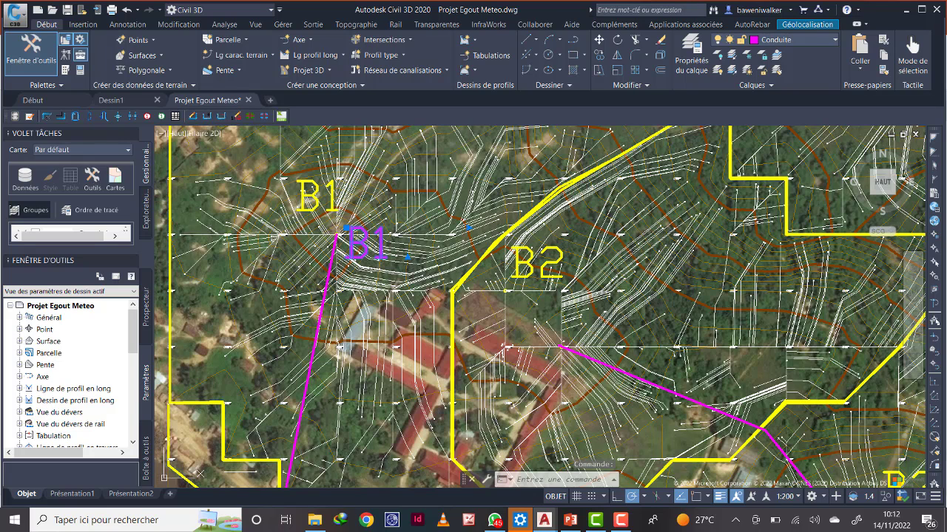
- Change the copied label beside the upstream end of the B1 pipe to R1
{"action": "double_click", "coordinate": [369, 237]}
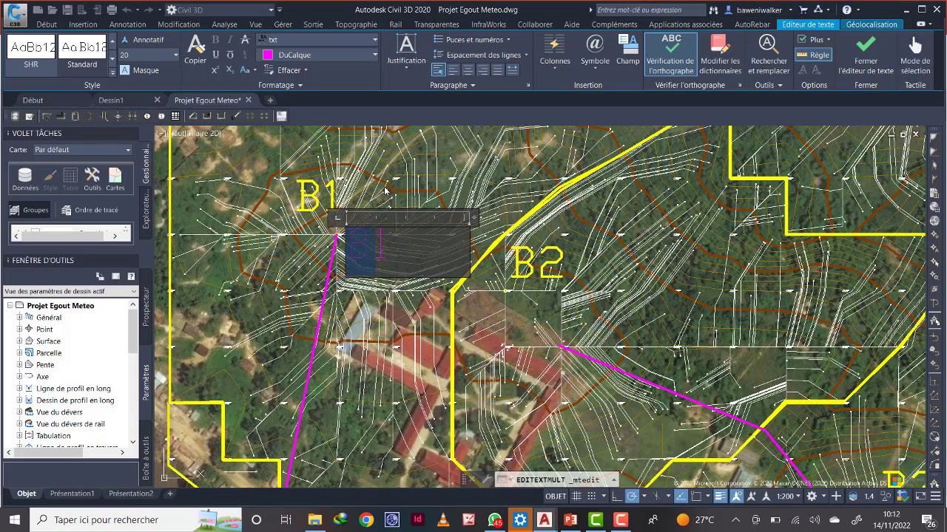
{"action": "type", "text": "R1"}
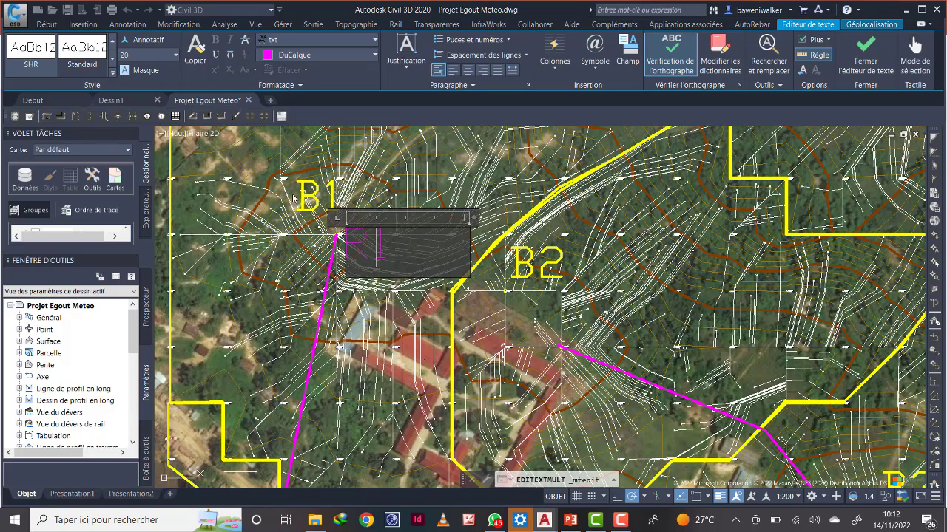
{"action": "left_click", "coordinate": [255, 173]}
- Copy the R1 label to the bend where the B1 pipe meets the riverside pipe
{"action": "scroll", "coordinate": [449, 222], "scroll_direction": "down", "scroll_amount": 6}
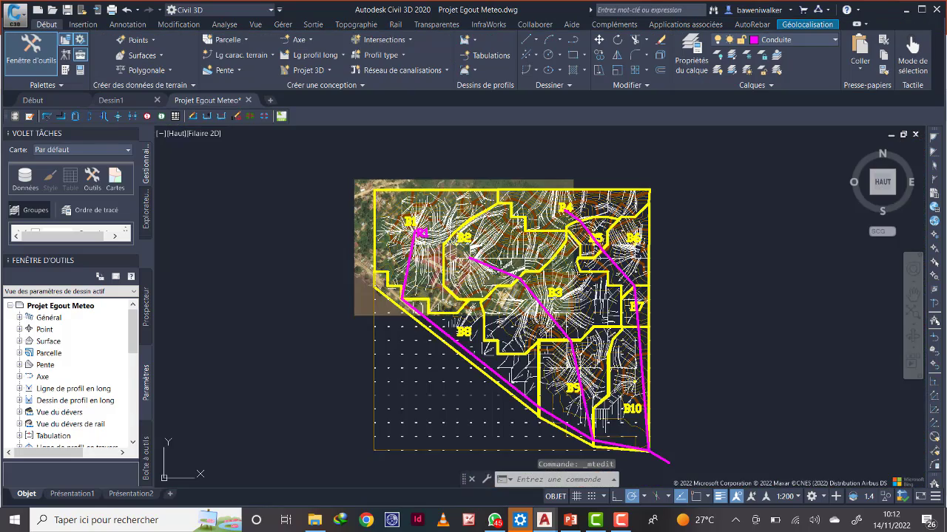
{"action": "scroll", "coordinate": [449, 222], "scroll_direction": "up", "scroll_amount": 2}
{"action": "scroll", "coordinate": [427, 239], "scroll_direction": "up", "scroll_amount": 2}
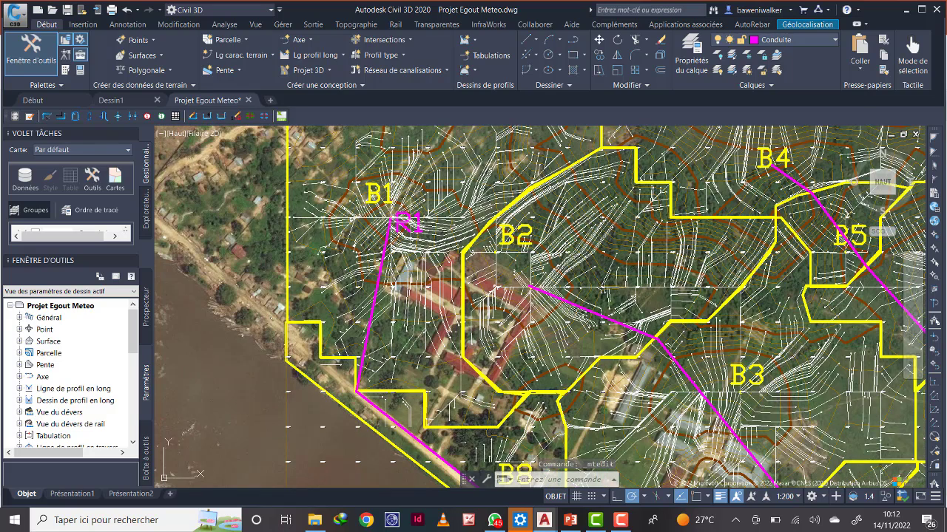
{"action": "left_click", "coordinate": [408, 224]}
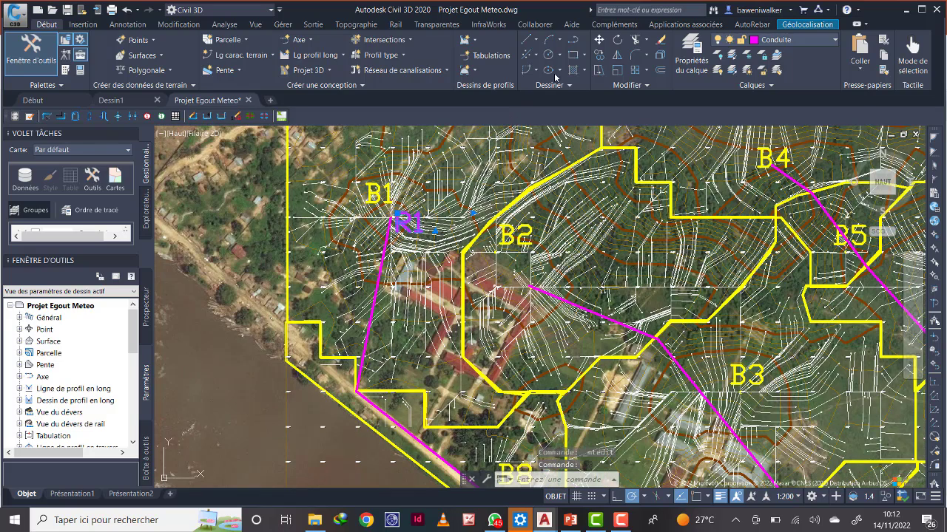
{"action": "left_click", "coordinate": [602, 57]}
{"action": "left_click", "coordinate": [391, 220]}
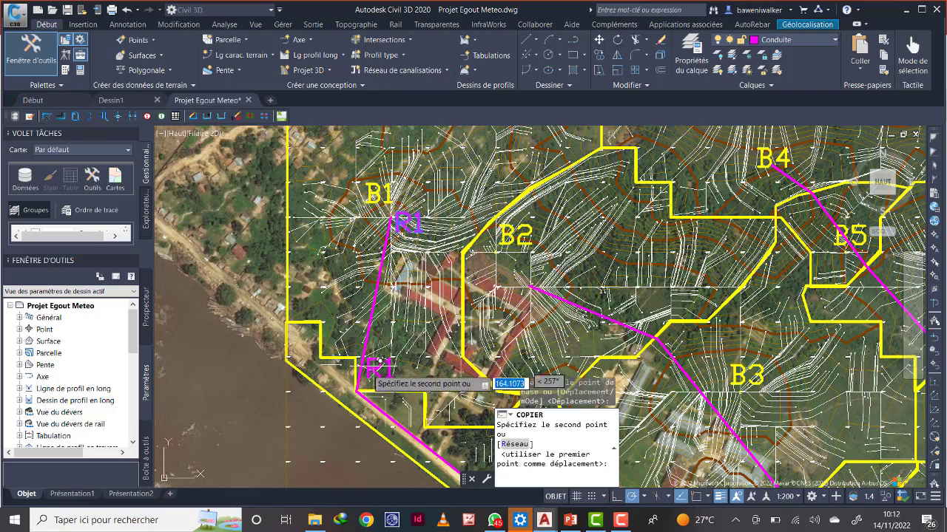
{"action": "left_click", "coordinate": [386, 375]}
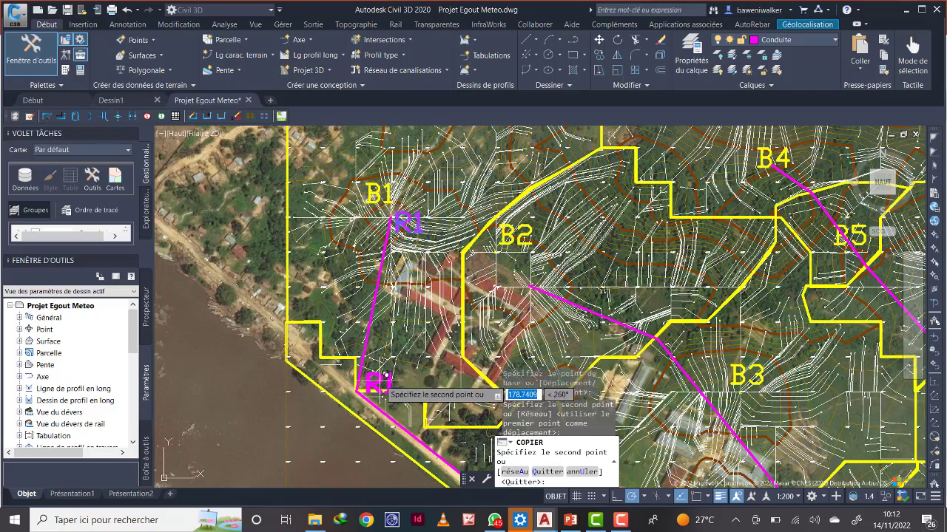
- Copy the R1 label to the riverside pipe's points at the B8–B9 boundary, the B9 pipe junction and the B10 pipe junction
{"action": "scroll", "coordinate": [459, 337], "scroll_direction": "down", "scroll_amount": 2}
{"action": "middle_click_drag", "start_coordinate": [460, 344], "coordinate": [425, 210]}
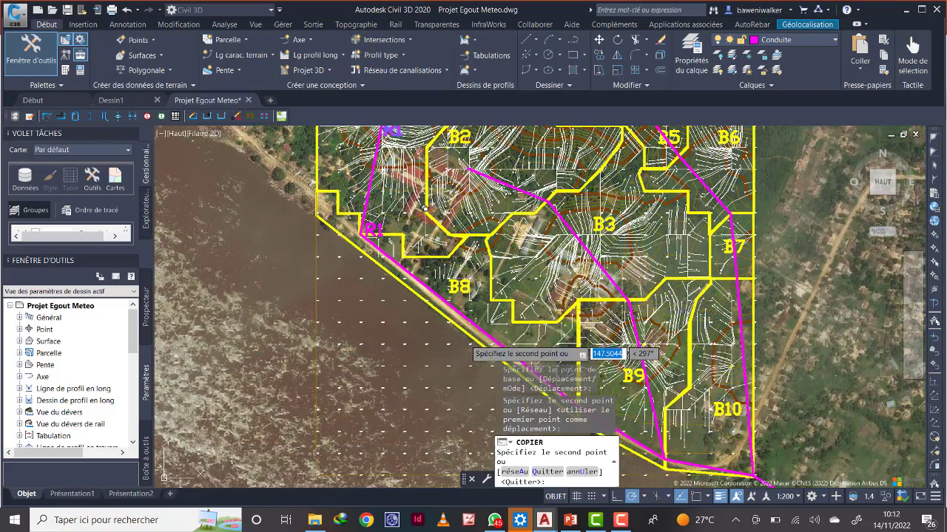
{"action": "middle_click_drag", "start_coordinate": [558, 337], "coordinate": [499, 234]}
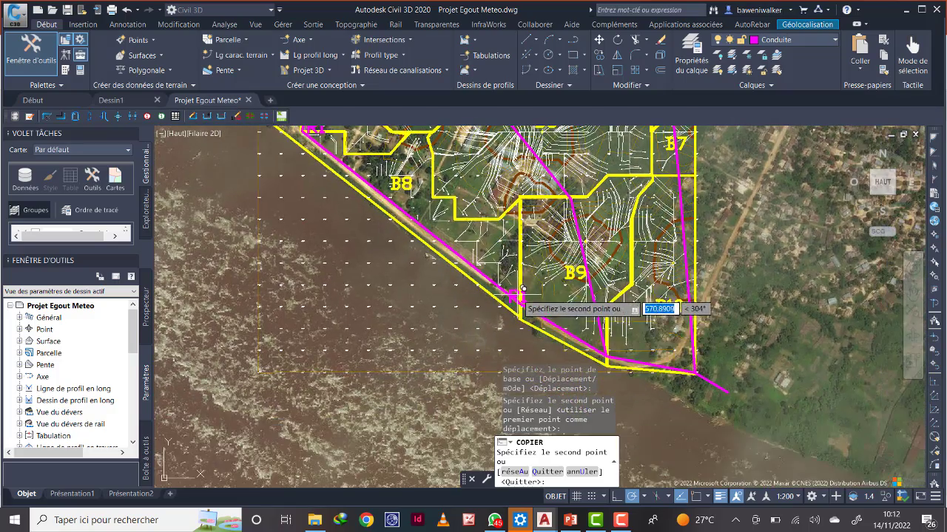
{"action": "scroll", "coordinate": [523, 289], "scroll_direction": "up", "scroll_amount": 2}
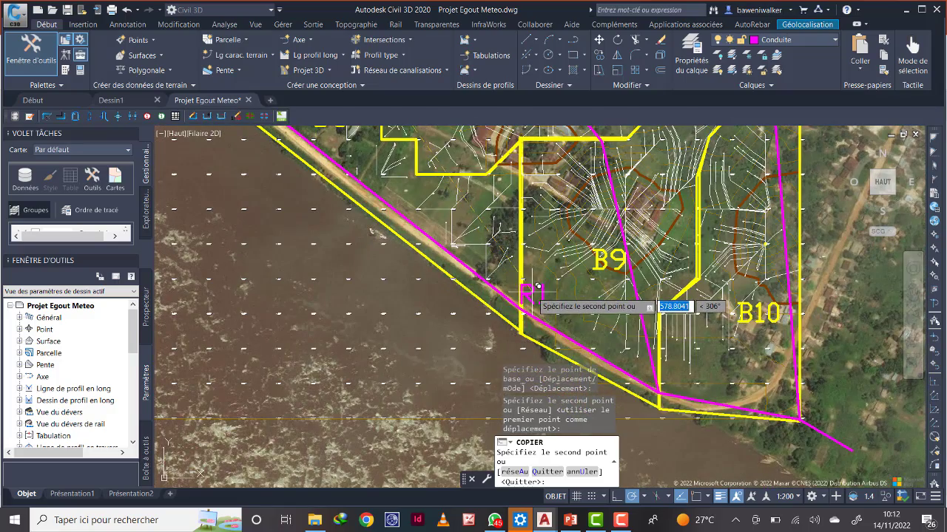
{"action": "left_click", "coordinate": [541, 290]}
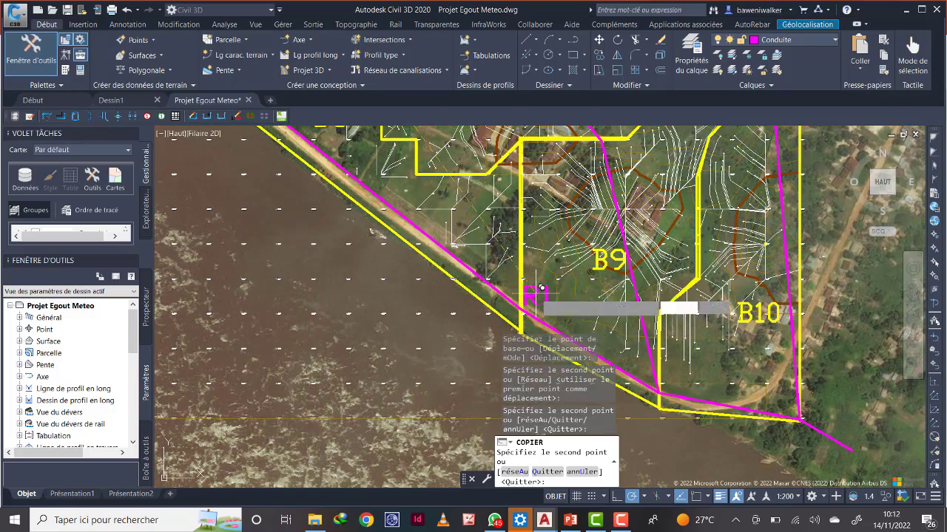
{"action": "left_click", "coordinate": [681, 370]}
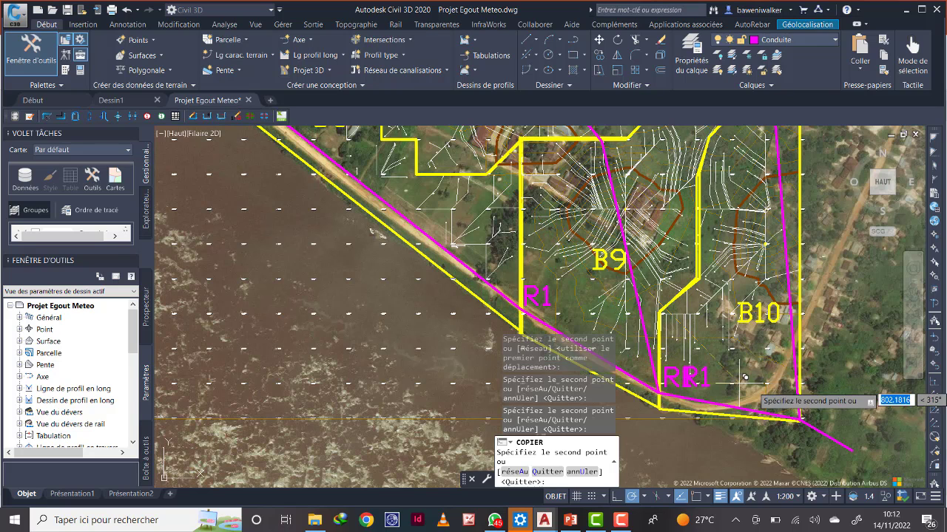
{"action": "left_click", "coordinate": [831, 398]}
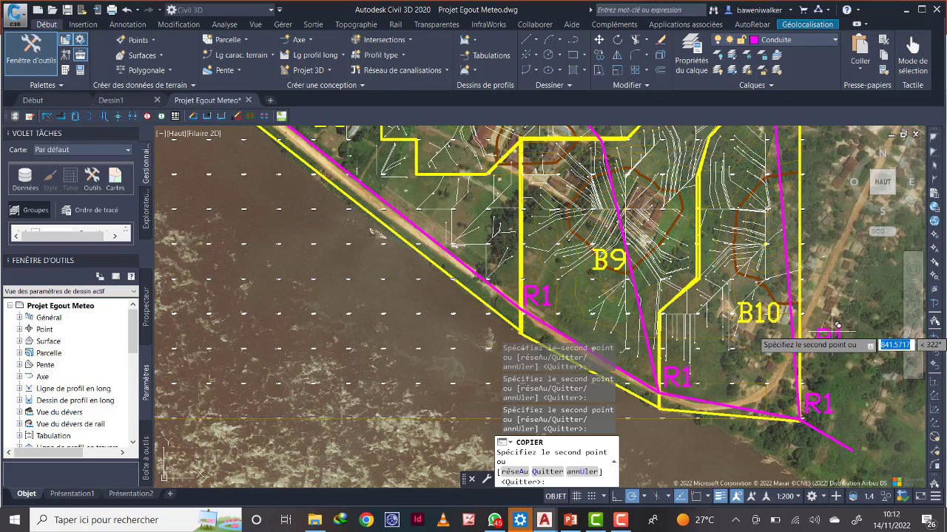
{"action": "right_click", "coordinate": [814, 295]}
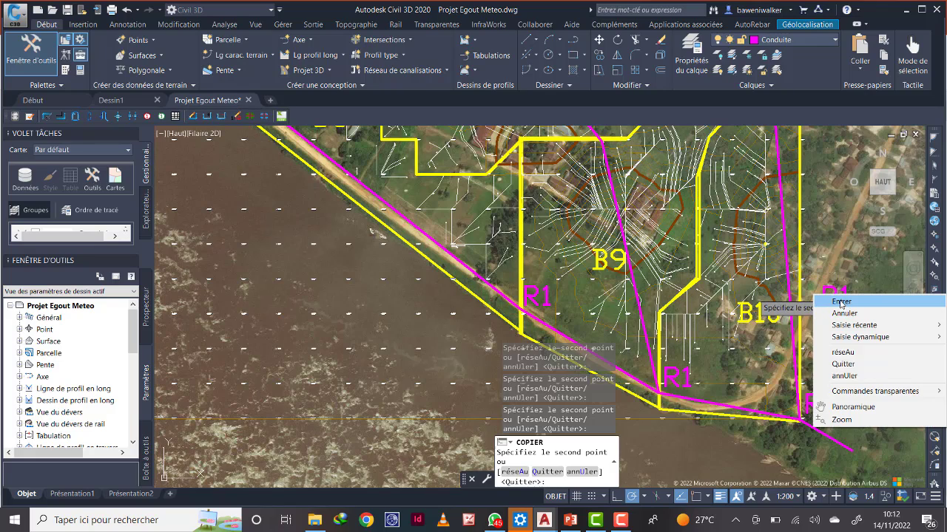
{"action": "left_click", "coordinate": [840, 302]}
- Copy the R1 label from the B10 pipe junction to the end of the outlet pipe and change the copy to STE
{"action": "middle_click_drag", "start_coordinate": [811, 417], "coordinate": [699, 361]}
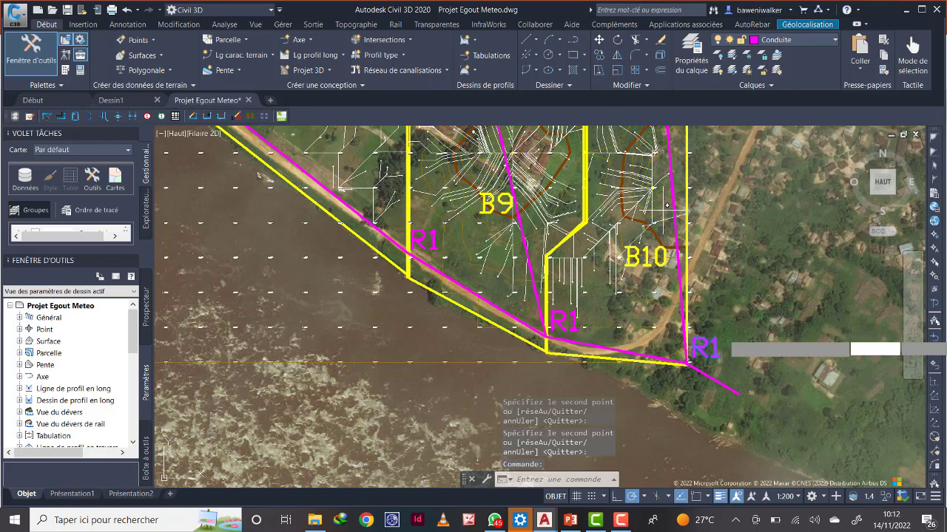
{"action": "key", "text": "Return"}
{"action": "left_click", "coordinate": [714, 344]}
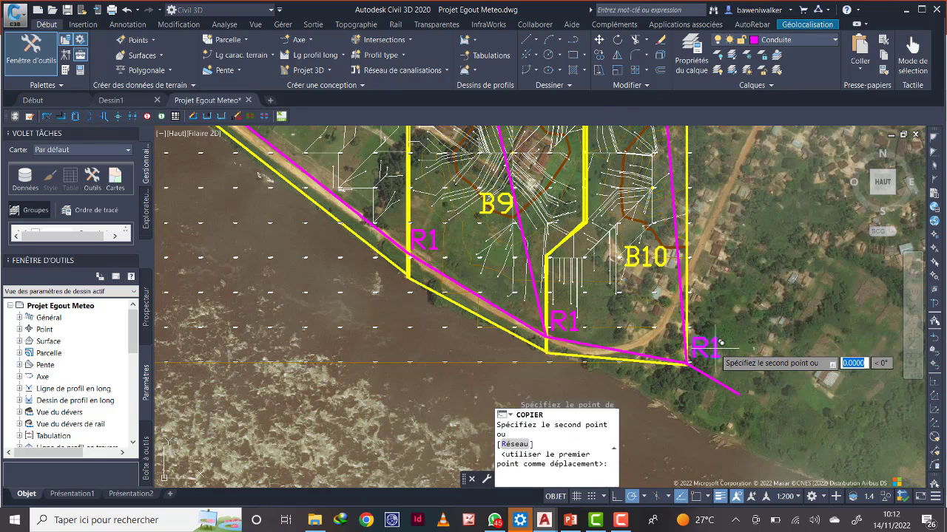
{"action": "left_click", "coordinate": [770, 391]}
{"action": "right_click", "coordinate": [797, 355]}
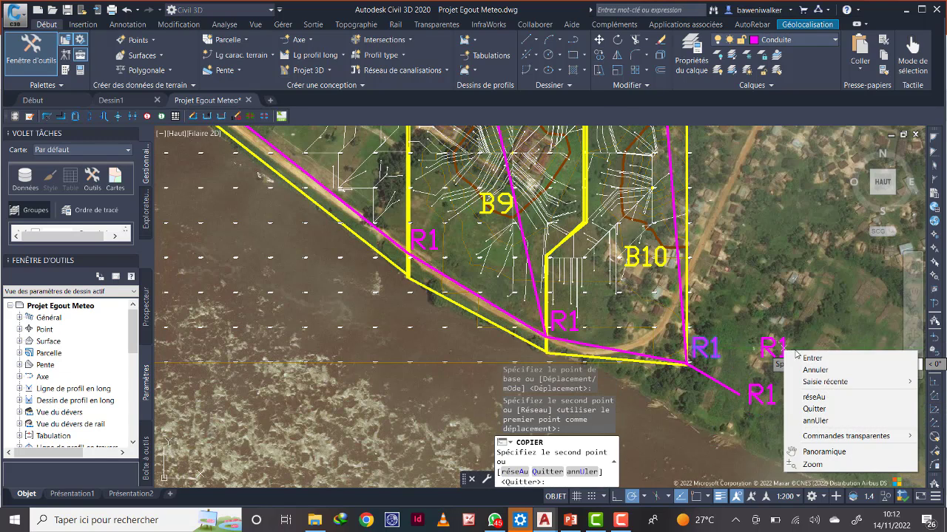
{"action": "left_click", "coordinate": [812, 358]}
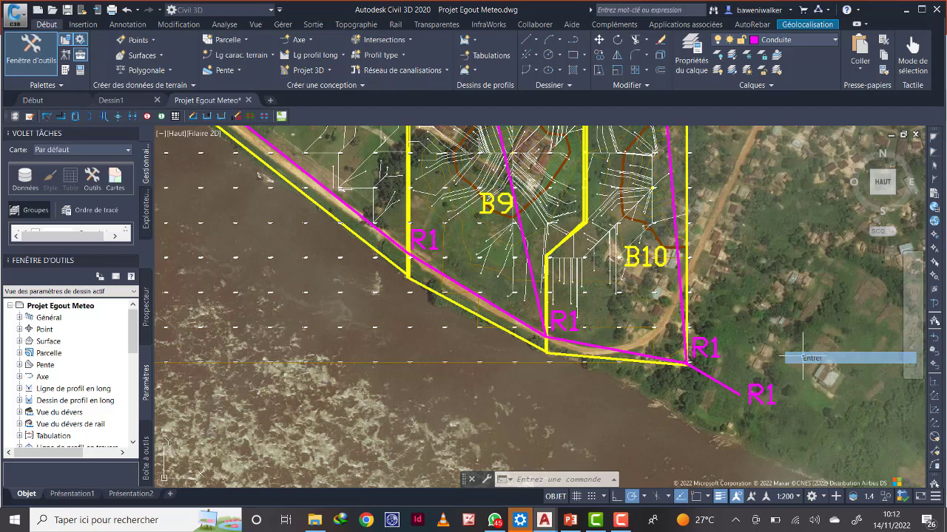
{"action": "double_click", "coordinate": [765, 392]}
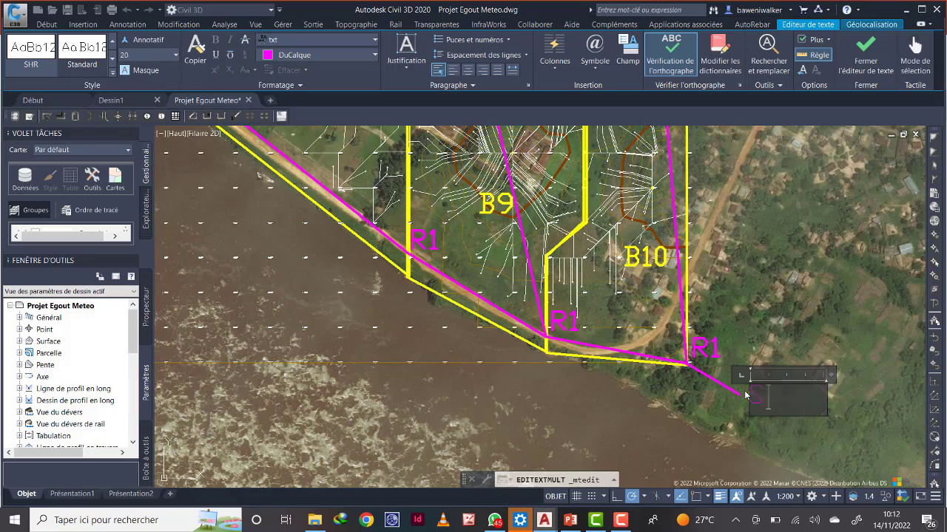
{"action": "left_click", "coordinate": [718, 239]}
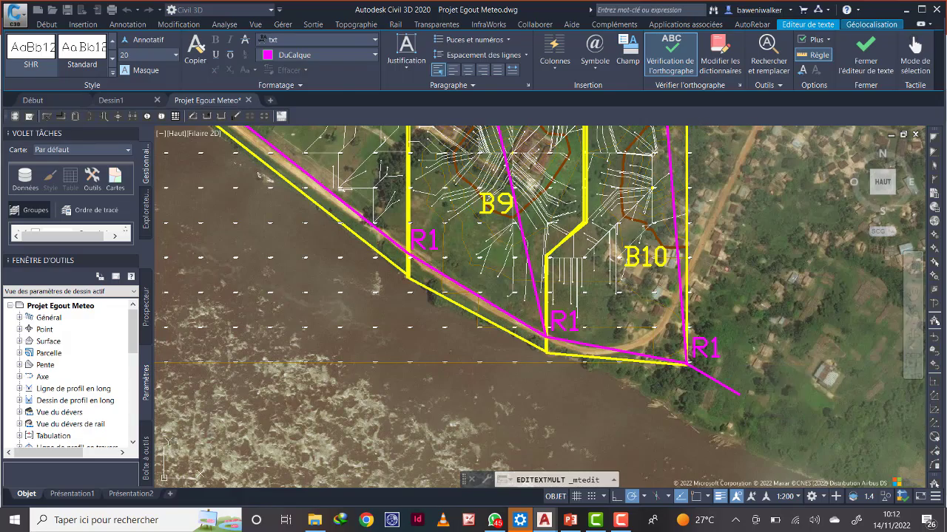
- Change the label at the bend between the B1 pipe and the riverside pipe to R2
{"action": "scroll", "coordinate": [769, 373], "scroll_direction": "down", "scroll_amount": 2}
{"action": "mouse_move", "coordinate": [496, 267]}
{"action": "middle_mouse_down"}
{"action": "mouse_move", "coordinate": [577, 336]}
{"action": "mouse_move", "coordinate": [601, 448]}
{"action": "middle_mouse_up"}
{"action": "scroll", "coordinate": [467, 205], "scroll_direction": "up", "scroll_amount": 2}
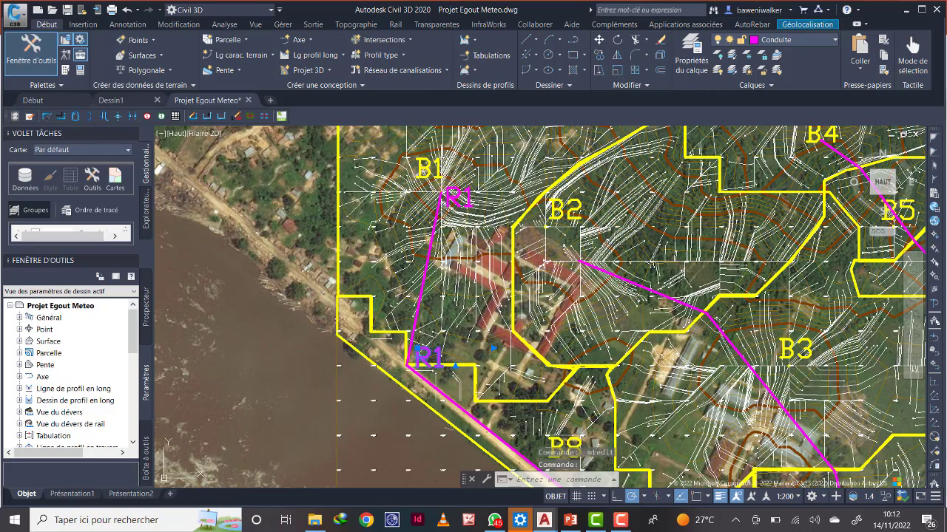
{"action": "double_click", "coordinate": [425, 359]}
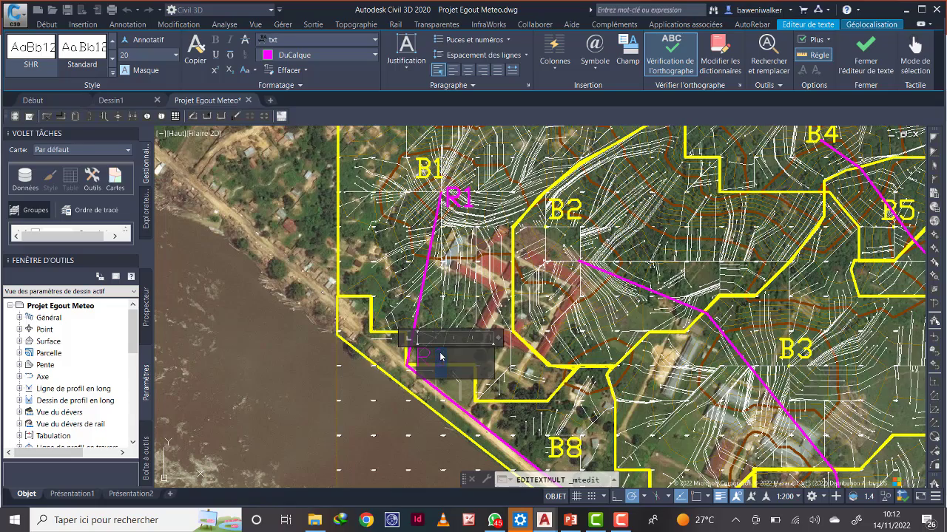
{"action": "type", "text": "2"}
{"action": "left_click", "coordinate": [461, 319]}
- Change the label on the riverside pipe at the B8–B9 boundary to R3
{"action": "scroll", "coordinate": [472, 337], "scroll_direction": "down", "scroll_amount": 2}
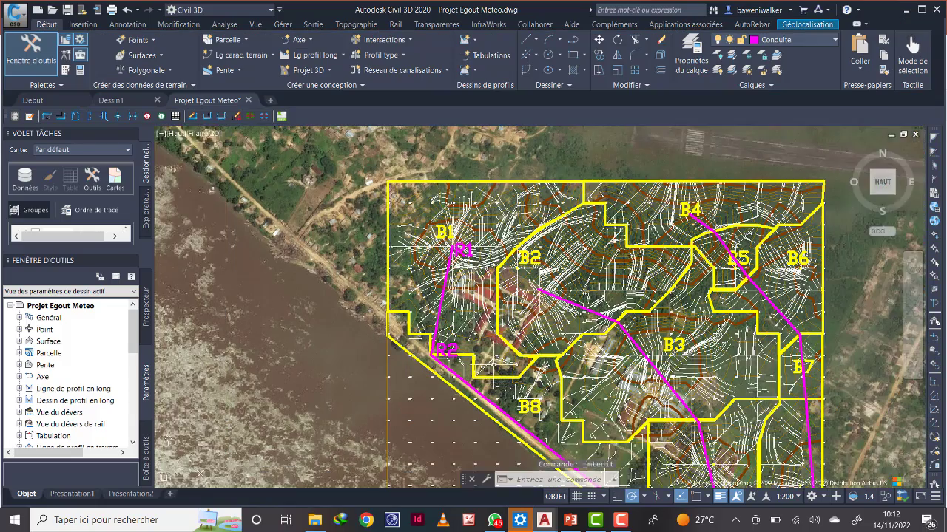
{"action": "middle_click_drag", "start_coordinate": [497, 369], "coordinate": [450, 264]}
{"action": "scroll", "coordinate": [650, 384], "scroll_direction": "up", "scroll_amount": 2}
{"action": "middle_click_drag", "start_coordinate": [651, 384], "coordinate": [584, 288]}
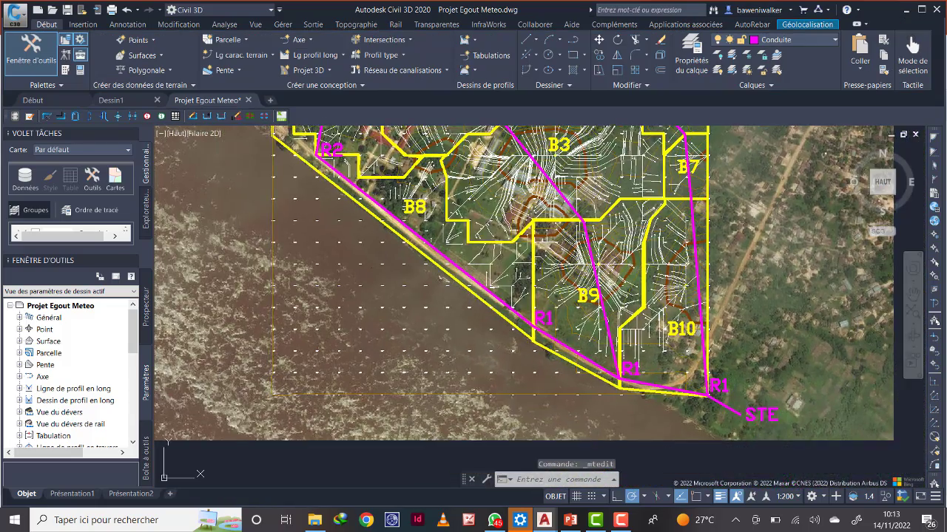
{"action": "scroll", "coordinate": [562, 323], "scroll_direction": "up", "scroll_amount": 2}
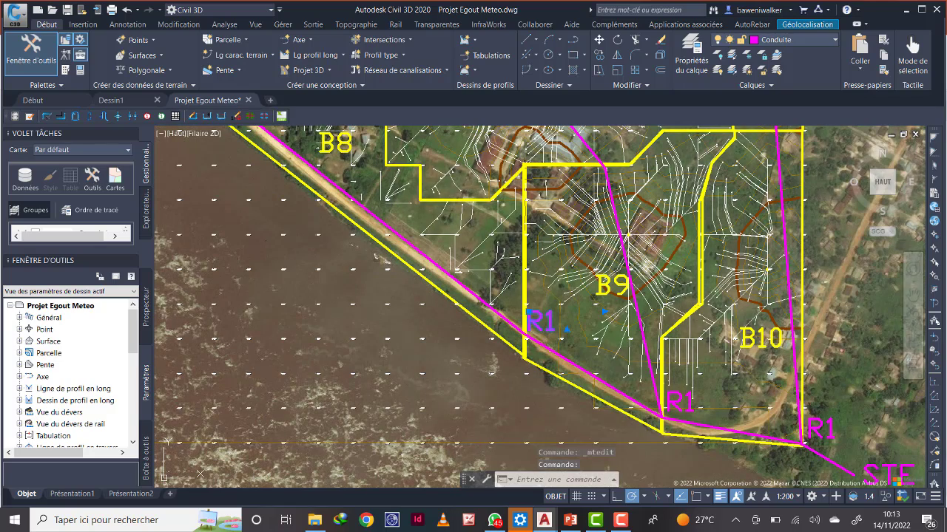
{"action": "double_click", "coordinate": [540, 322]}
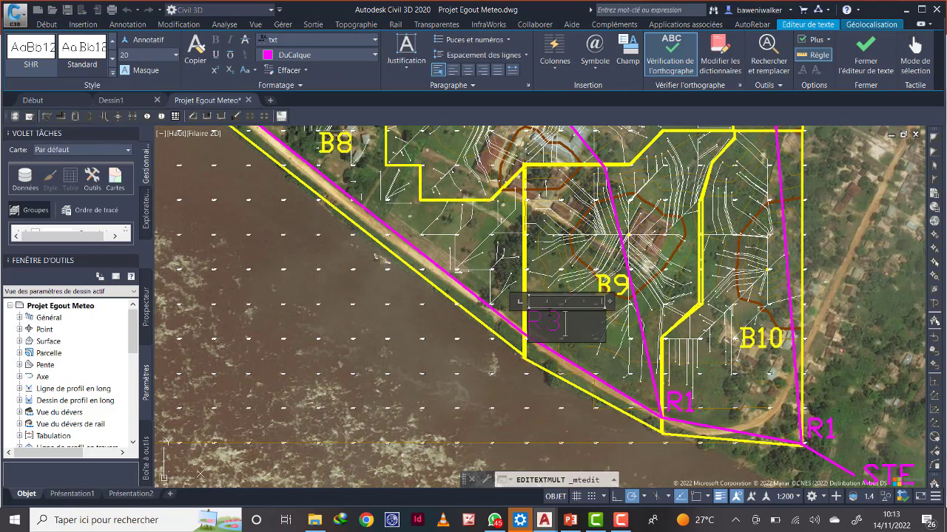
{"action": "left_click", "coordinate": [576, 287]}
- Change the label at the junction of the B9 pipe and the riverside pipe to R4
{"action": "middle_click_drag", "start_coordinate": [686, 401], "coordinate": [645, 329]}
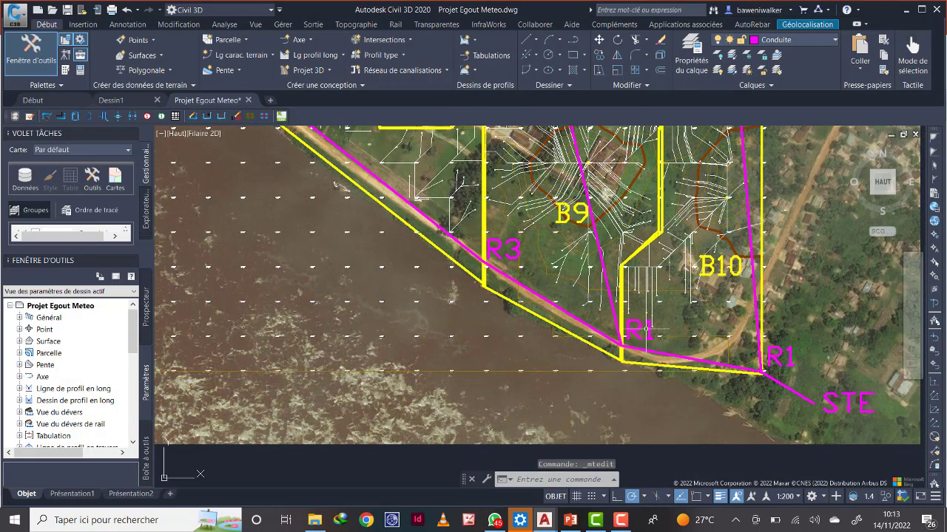
{"action": "double_click", "coordinate": [651, 331]}
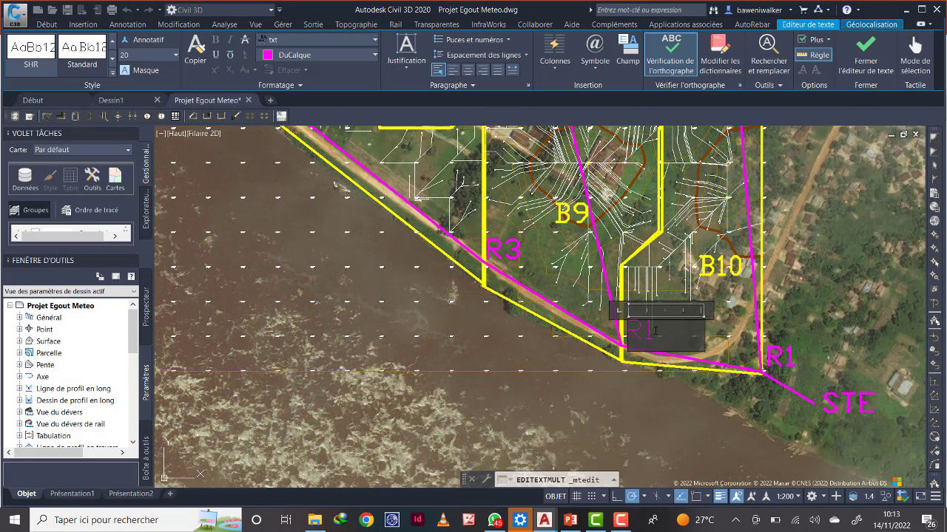
{"action": "left_click", "coordinate": [699, 294]}
- Change the label at the junction of the B10 pipe and the riverside pipe to R5
{"action": "middle_click_drag", "start_coordinate": [793, 379], "coordinate": [759, 352]}
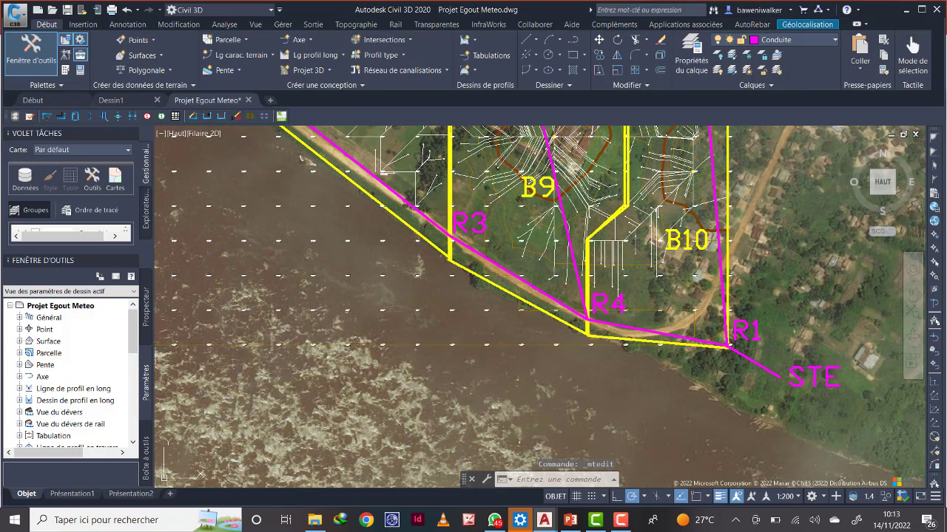
{"action": "double_click", "coordinate": [748, 333]}
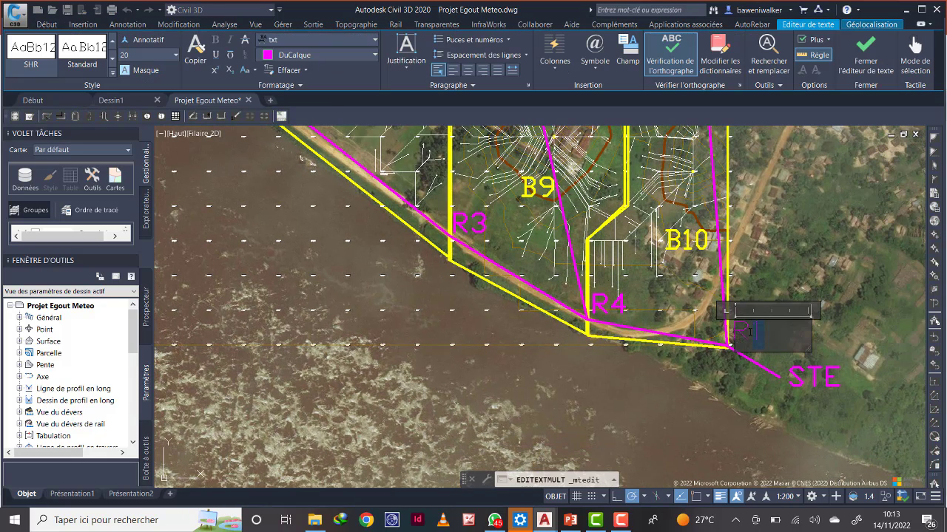
{"action": "type", "text": "5"}
{"action": "left_click", "coordinate": [780, 274]}
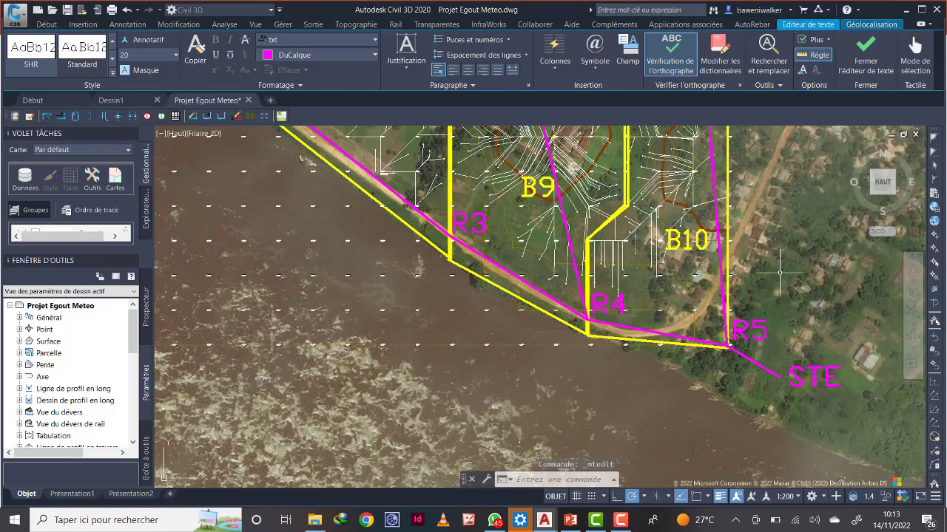
{"action": "scroll", "coordinate": [637, 299], "scroll_direction": "down", "scroll_amount": 5}
{"action": "scroll", "coordinate": [688, 281], "scroll_direction": "up", "scroll_amount": 8}
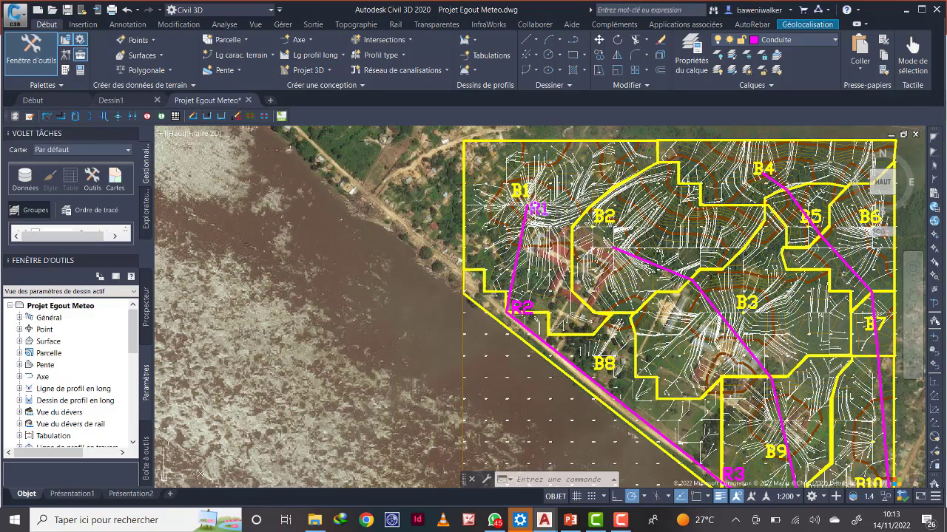
{"action": "mouse_move", "coordinate": [541, 298]}
{"action": "middle_mouse_down"}
{"action": "mouse_move", "coordinate": [526, 234]}
{"action": "mouse_move", "coordinate": [523, 273]}
{"action": "mouse_move", "coordinate": [487, 230]}
{"action": "middle_mouse_up"}
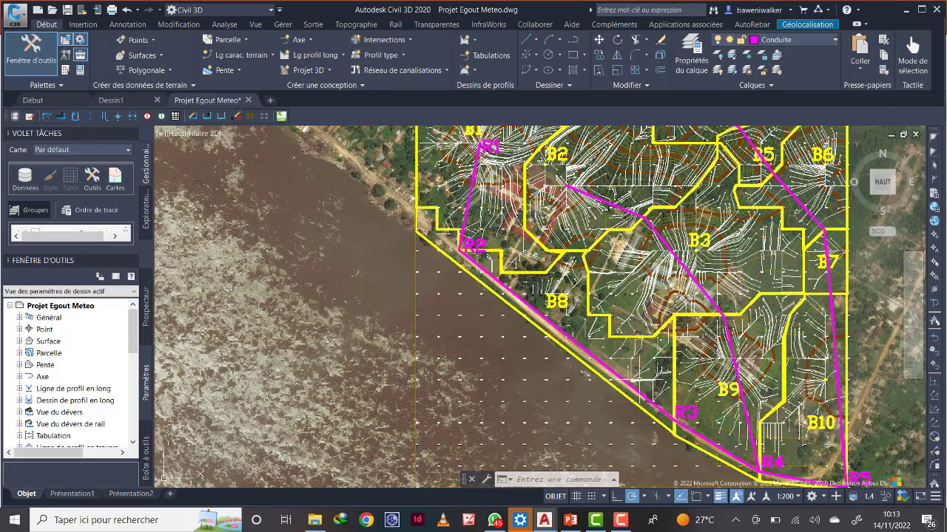
{"action": "middle_click_drag", "start_coordinate": [644, 379], "coordinate": [553, 308]}
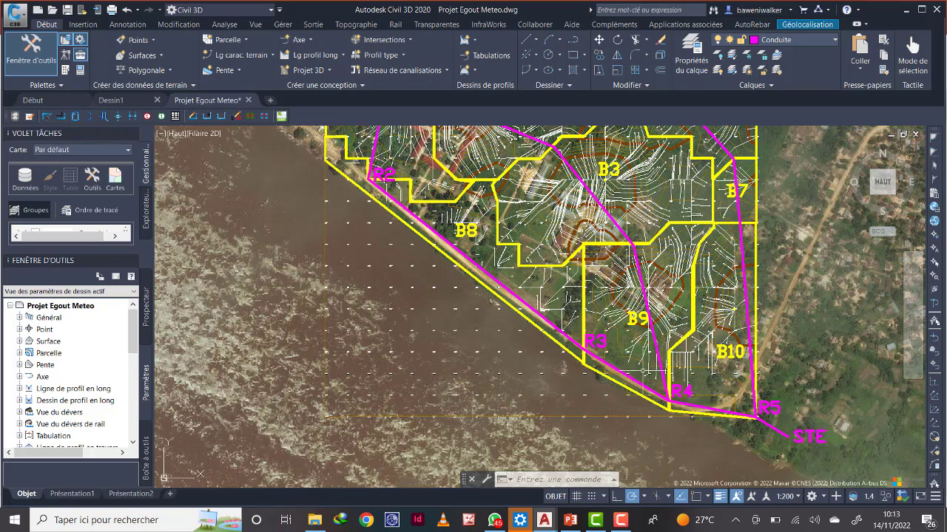
{"action": "scroll", "coordinate": [688, 400], "scroll_direction": "up", "scroll_amount": 2}
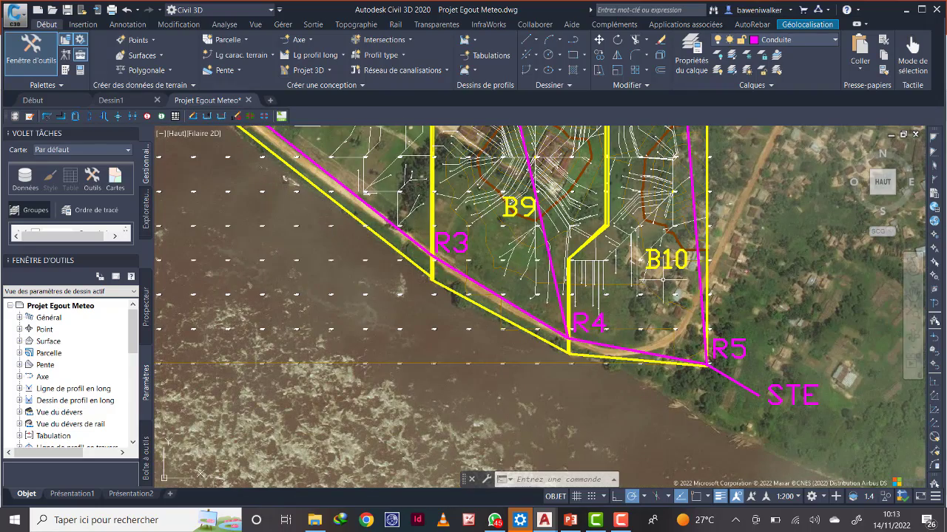
- Copy the R1 label to the start of the pipe in sub-basin B2
{"action": "middle_click_drag", "start_coordinate": [725, 380], "coordinate": [684, 343]}
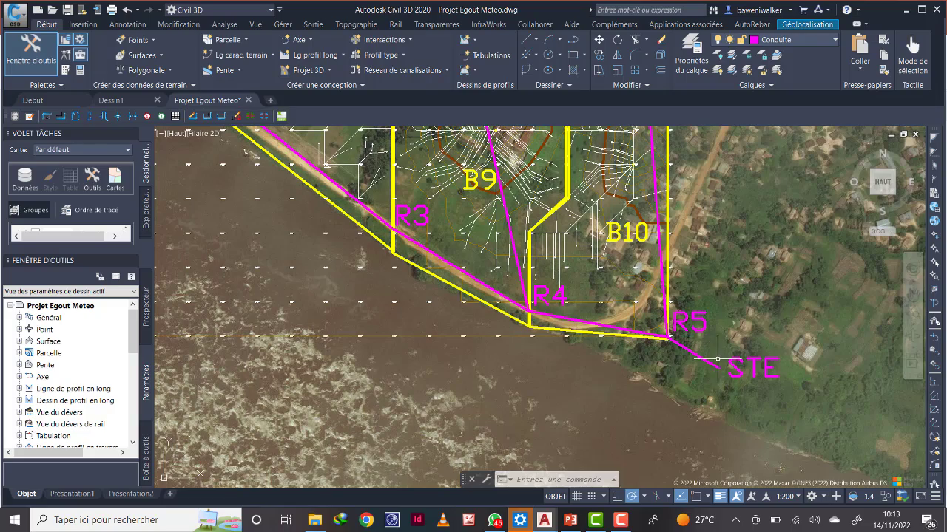
{"action": "scroll", "coordinate": [718, 362], "scroll_direction": "down", "scroll_amount": 4}
{"action": "scroll", "coordinate": [702, 373], "scroll_direction": "up", "scroll_amount": 3}
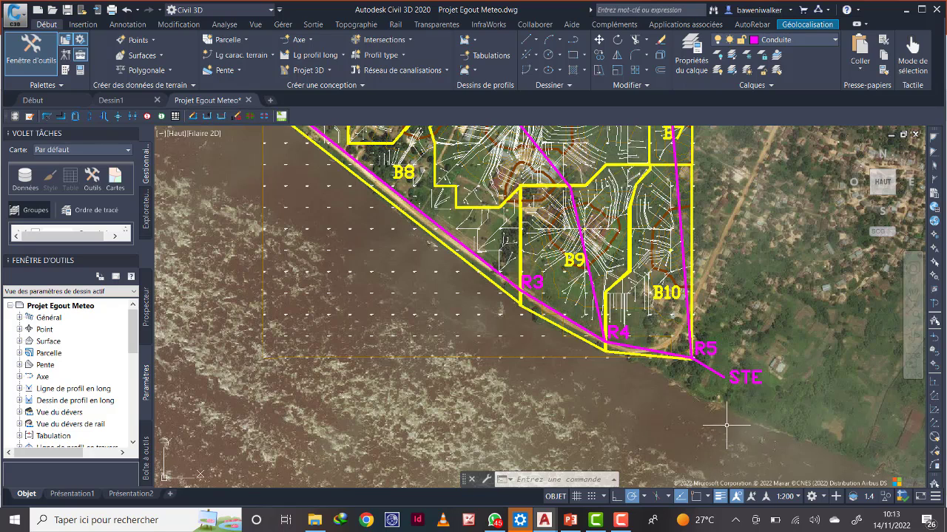
{"action": "scroll", "coordinate": [677, 342], "scroll_direction": "down", "scroll_amount": 2}
{"action": "middle_click_drag", "start_coordinate": [617, 282], "coordinate": [652, 355]}
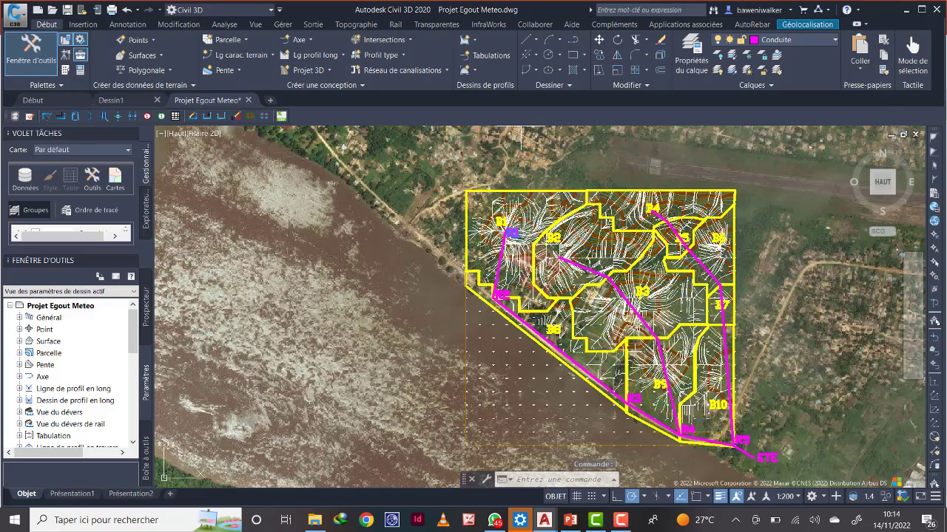
{"action": "left_click", "coordinate": [508, 230]}
{"action": "scroll", "coordinate": [565, 254], "scroll_direction": "up", "scroll_amount": 3}
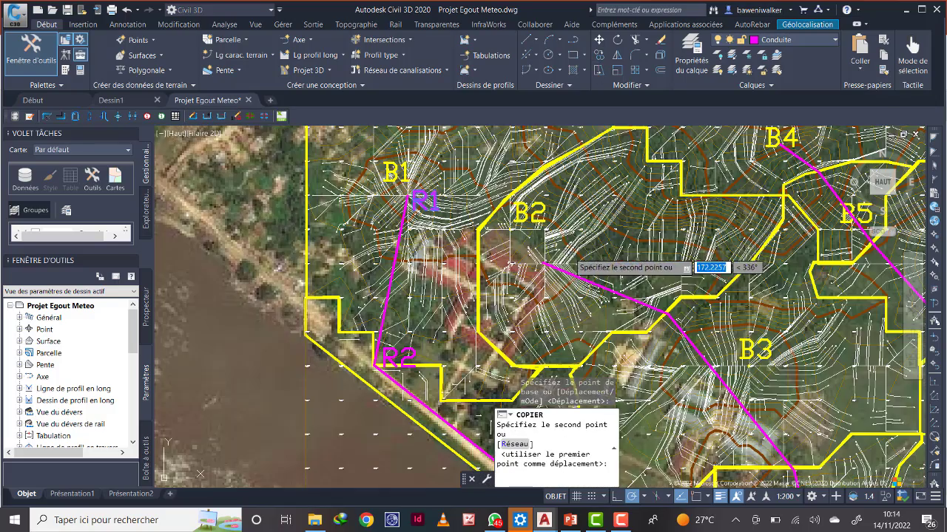
{"action": "left_click", "coordinate": [569, 244]}
{"action": "scroll", "coordinate": [614, 237], "scroll_direction": "down", "scroll_amount": 2}
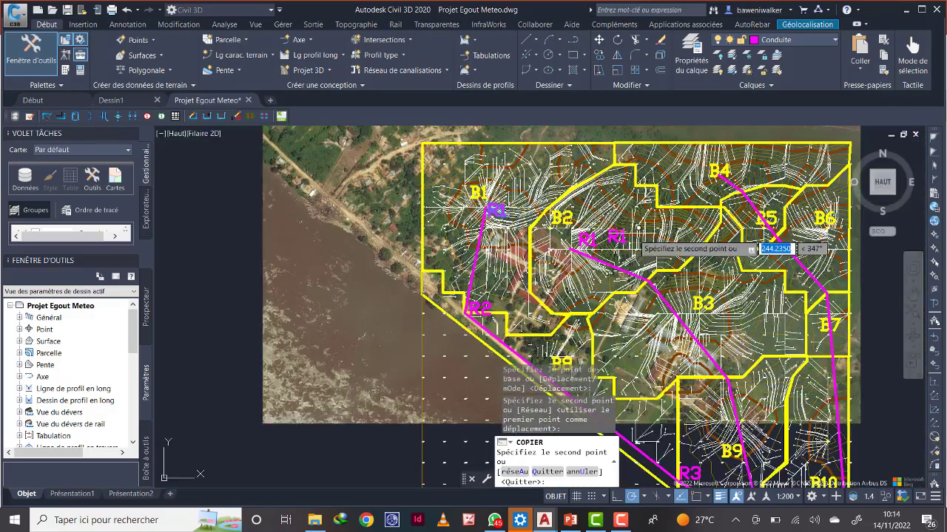
- Place another copy of the R1 label at the pipe bend on the B2–B3 boundary and end the copying
{"action": "middle_click_drag", "start_coordinate": [689, 278], "coordinate": [625, 238]}
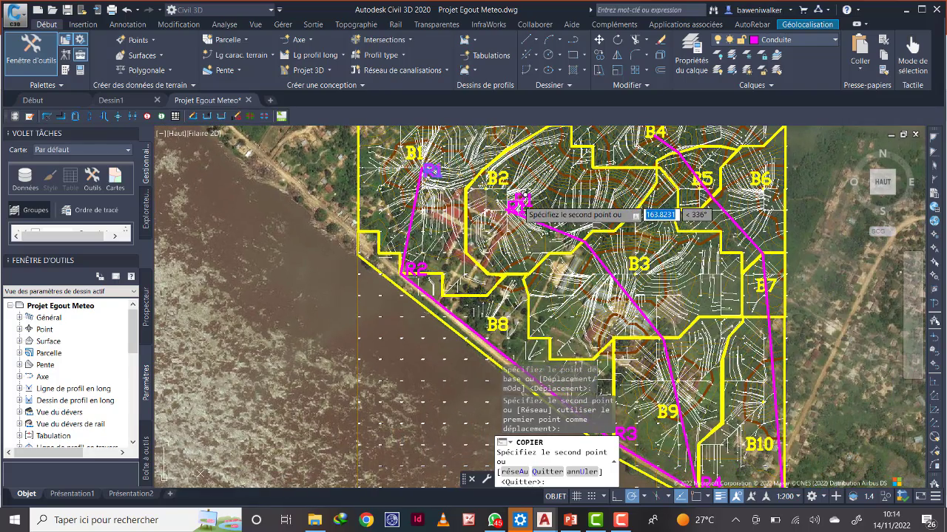
{"action": "scroll", "coordinate": [588, 233], "scroll_direction": "up", "scroll_amount": 2}
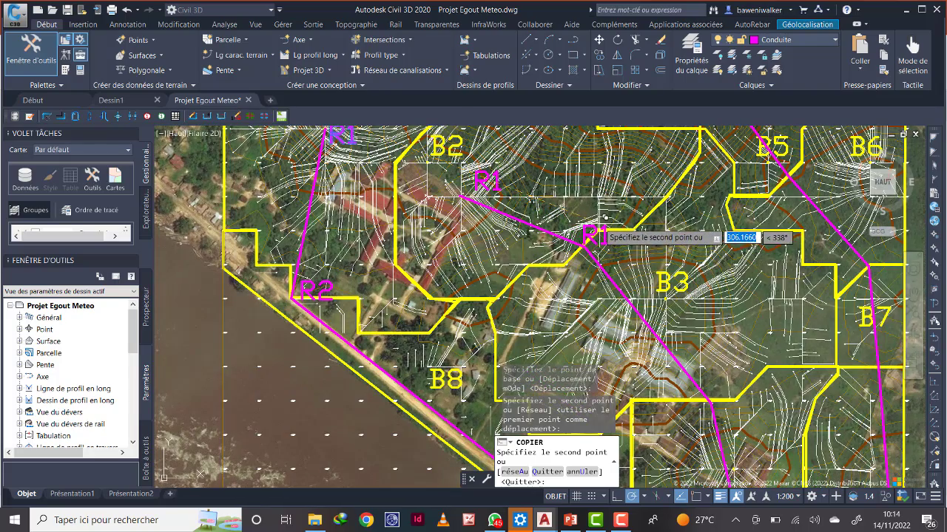
{"action": "left_click", "coordinate": [608, 216]}
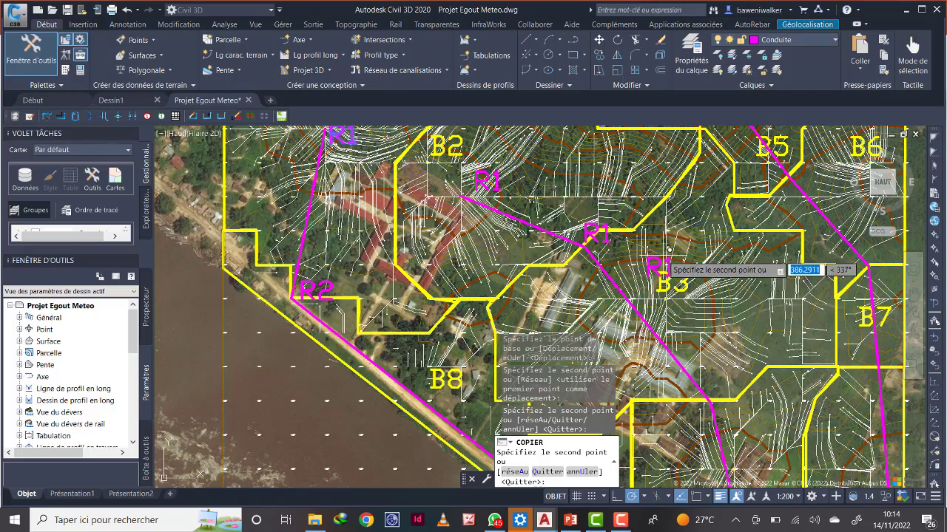
{"action": "scroll", "coordinate": [669, 251], "scroll_direction": "down", "scroll_amount": 2}
{"action": "middle_click_drag", "start_coordinate": [676, 267], "coordinate": [653, 230]}
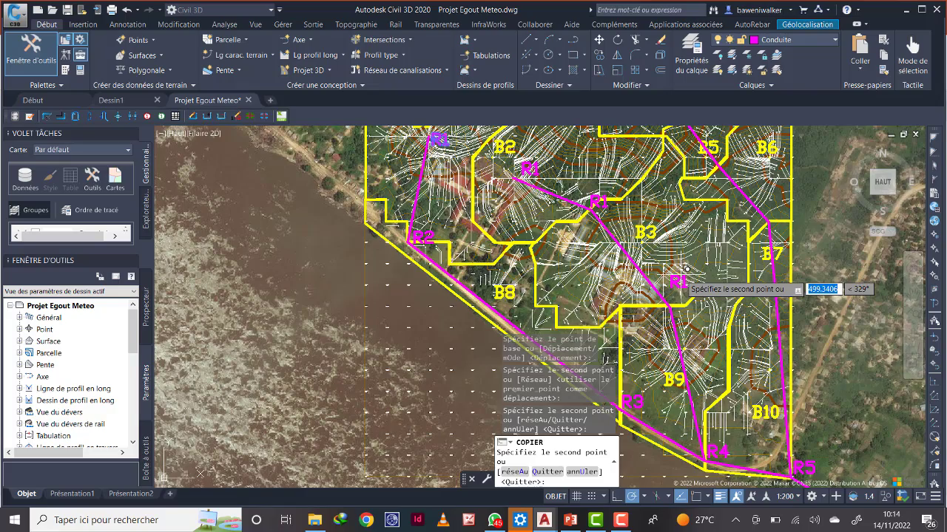
{"action": "key", "text": "Escape"}
- Change the label at the start of the B2 pipe to R6
{"action": "middle_click_drag", "start_coordinate": [687, 270], "coordinate": [720, 341]}
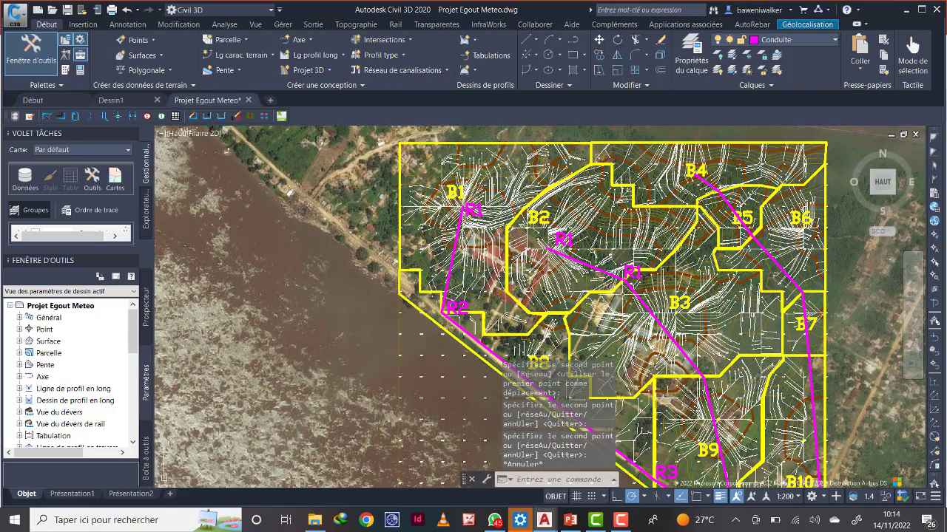
{"action": "middle_click_drag", "start_coordinate": [623, 295], "coordinate": [576, 194]}
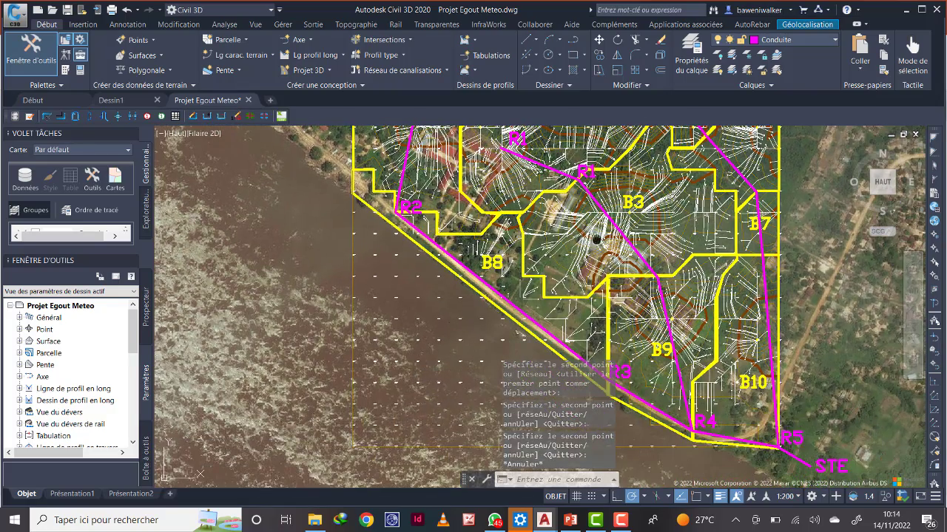
{"action": "scroll", "coordinate": [510, 272], "scroll_direction": "up", "scroll_amount": 5}
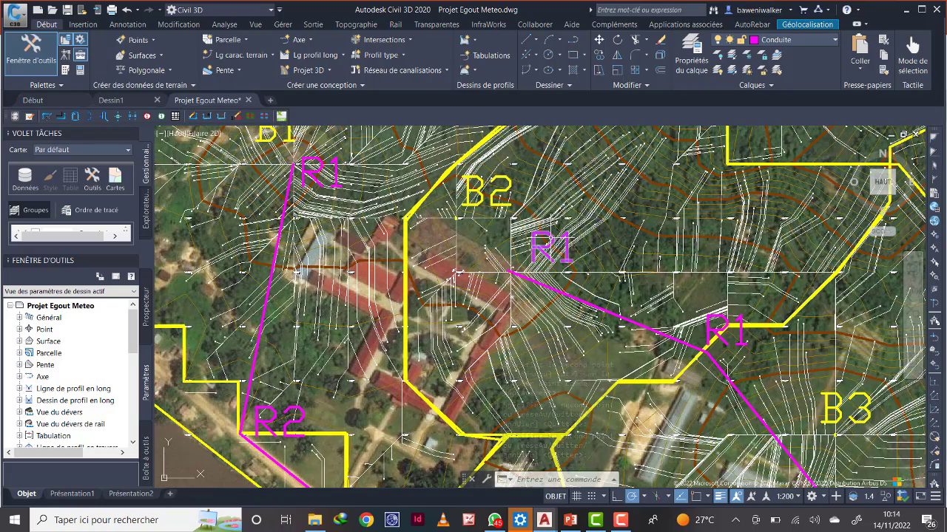
{"action": "double_click", "coordinate": [551, 250]}
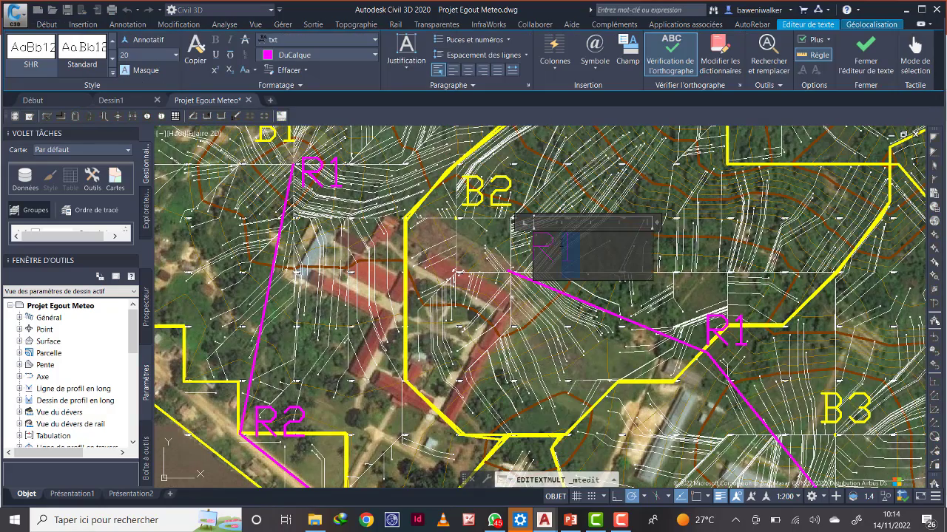
{"action": "left_click", "coordinate": [697, 281]}
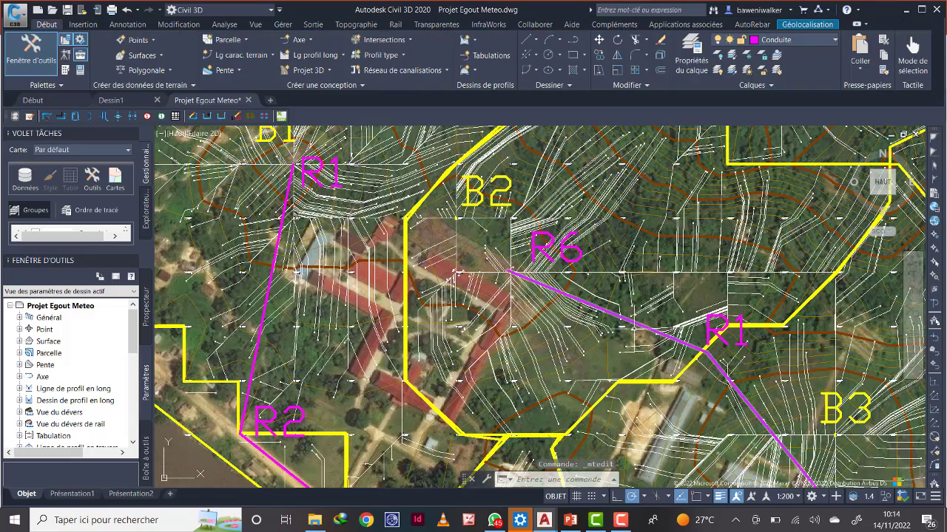
- Change the label at the pipe bend on the B2–B3 boundary to R7
{"action": "middle_click_drag", "start_coordinate": [696, 281], "coordinate": [669, 200]}
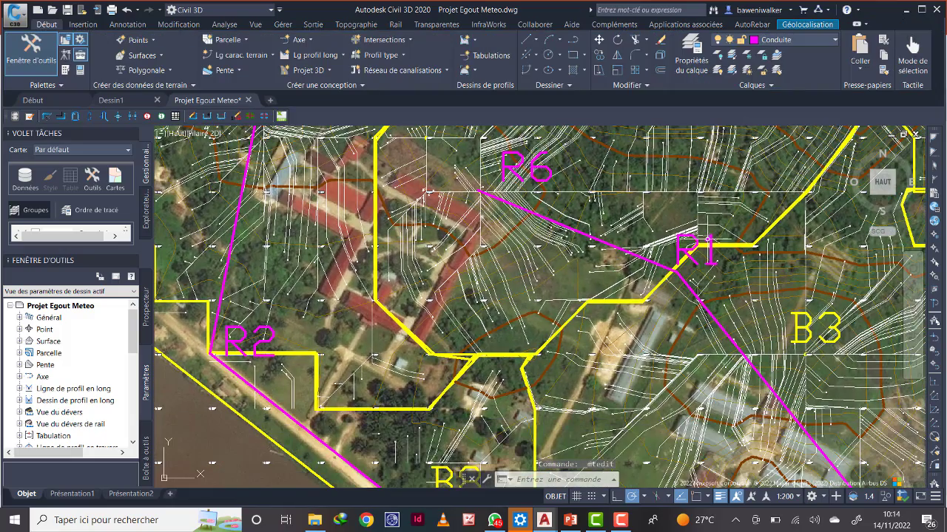
{"action": "double_click", "coordinate": [695, 252]}
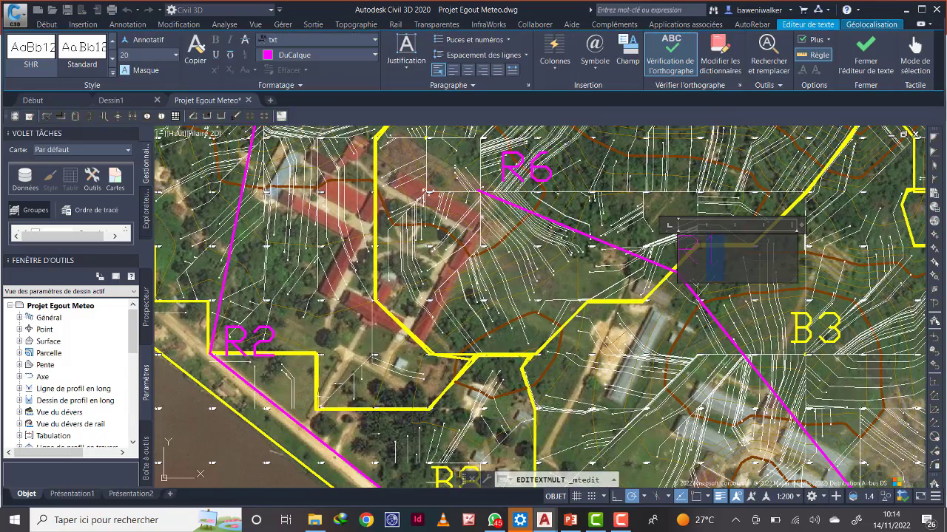
{"action": "left_click", "coordinate": [632, 235]}
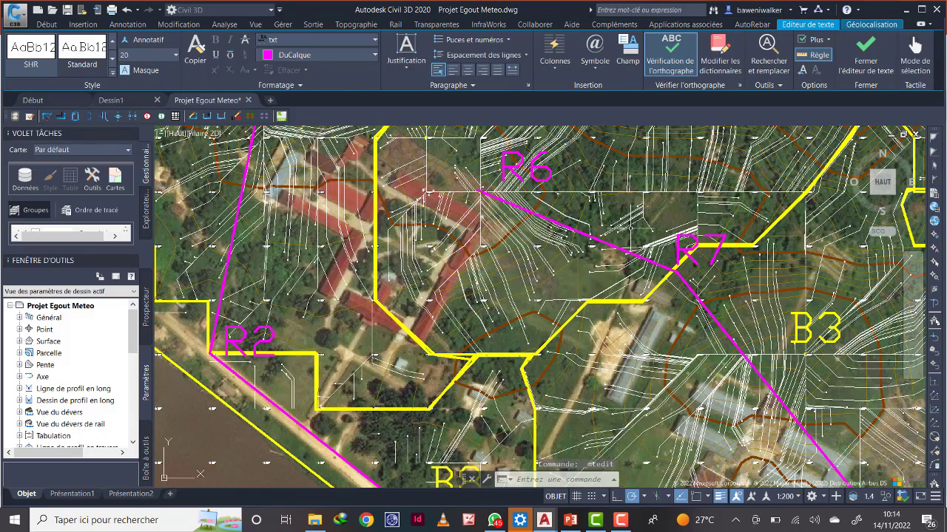
{"action": "scroll", "coordinate": [685, 295], "scroll_direction": "down", "scroll_amount": 4}
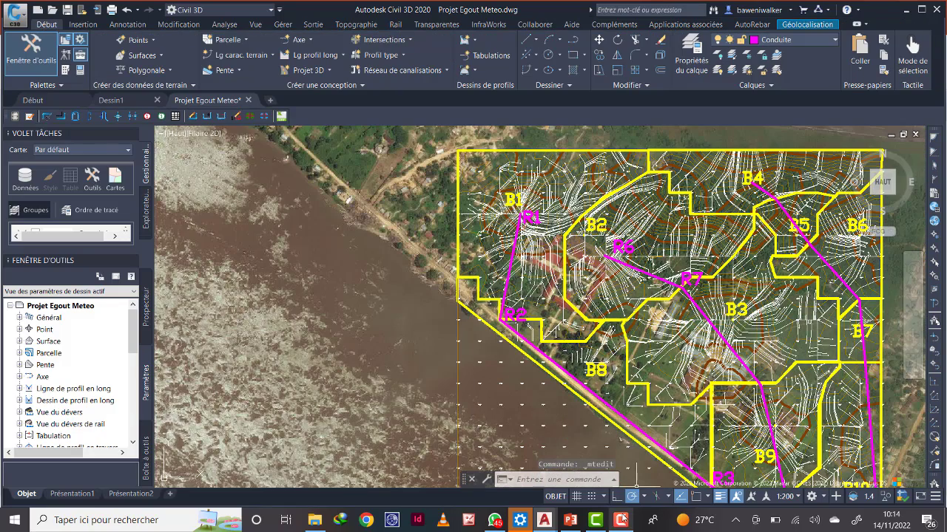
{"action": "left_click", "coordinate": [622, 519]}
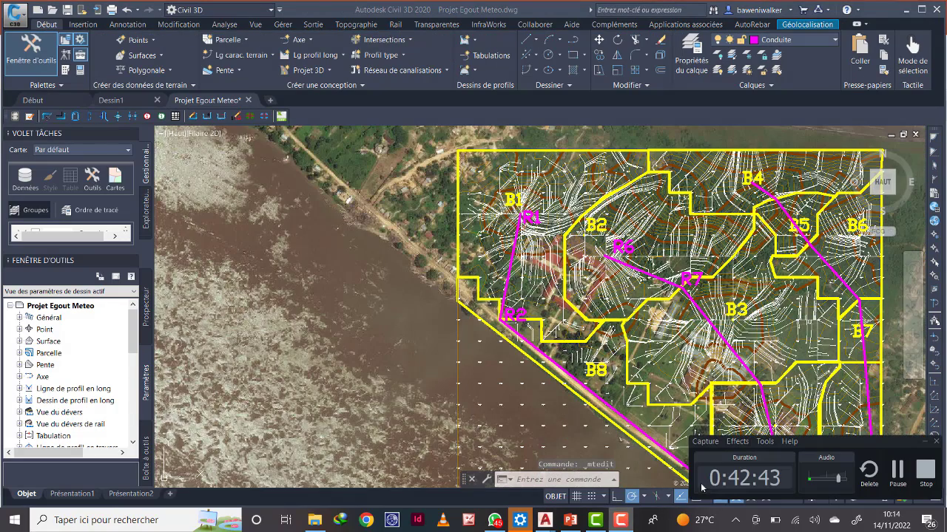
{"action": "left_click", "coordinate": [899, 467]}
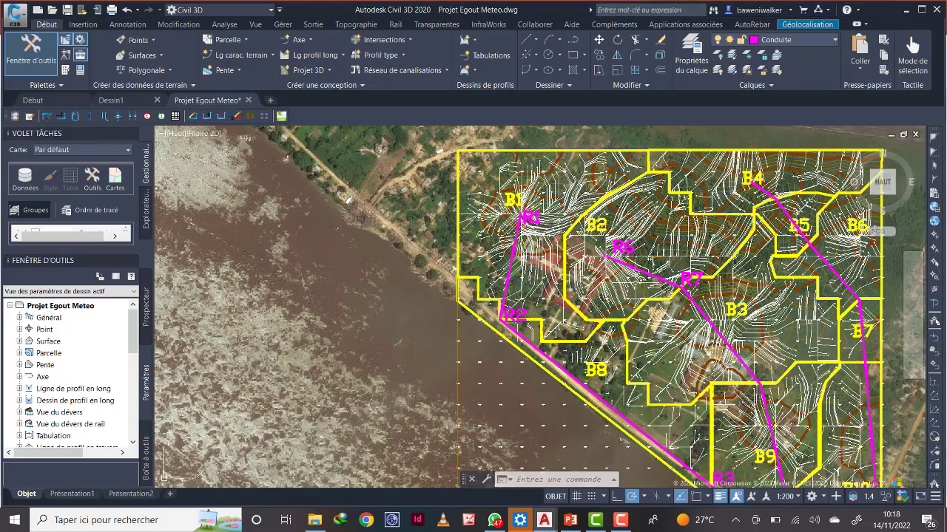
- Examine the labelled pipe network across the sub-basins, from R1 and R6 down to the STE outlet
{"action": "middle_click_drag", "start_coordinate": [689, 304], "coordinate": [543, 236]}
{"action": "scroll", "coordinate": [544, 238], "scroll_direction": "down", "scroll_amount": 2}
{"action": "scroll", "coordinate": [503, 202], "scroll_direction": "up", "scroll_amount": 4}
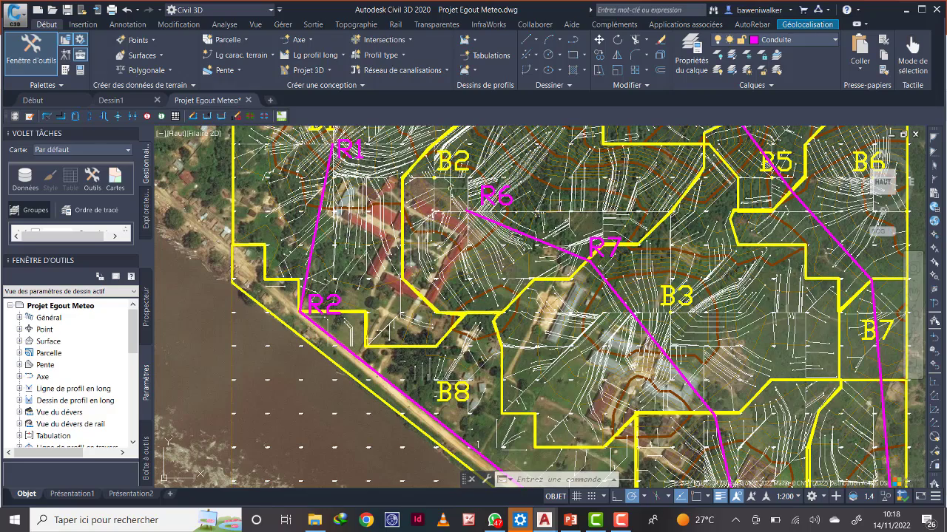
{"action": "middle_click_drag", "start_coordinate": [562, 295], "coordinate": [529, 245]}
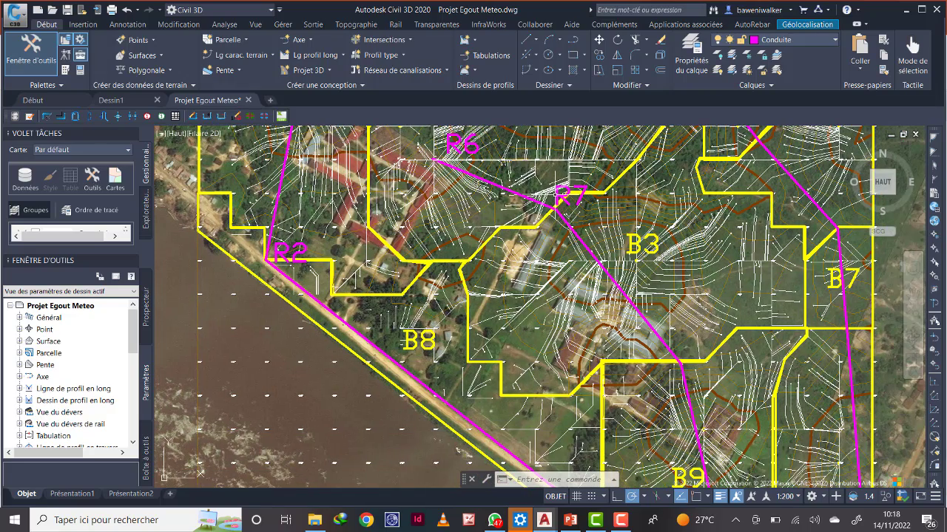
{"action": "middle_click_drag", "start_coordinate": [680, 343], "coordinate": [662, 226]}
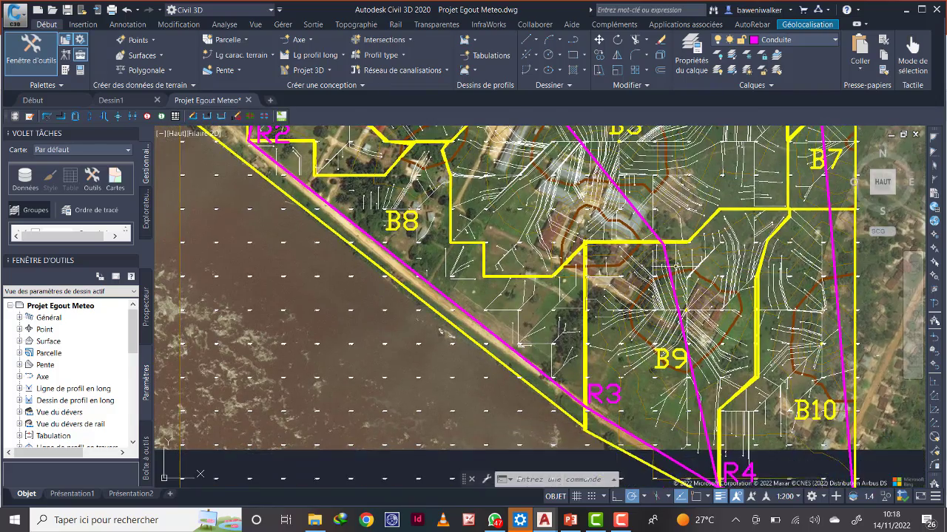
{"action": "scroll", "coordinate": [697, 351], "scroll_direction": "down", "scroll_amount": 2}
{"action": "middle_click_drag", "start_coordinate": [665, 283], "coordinate": [672, 310]}
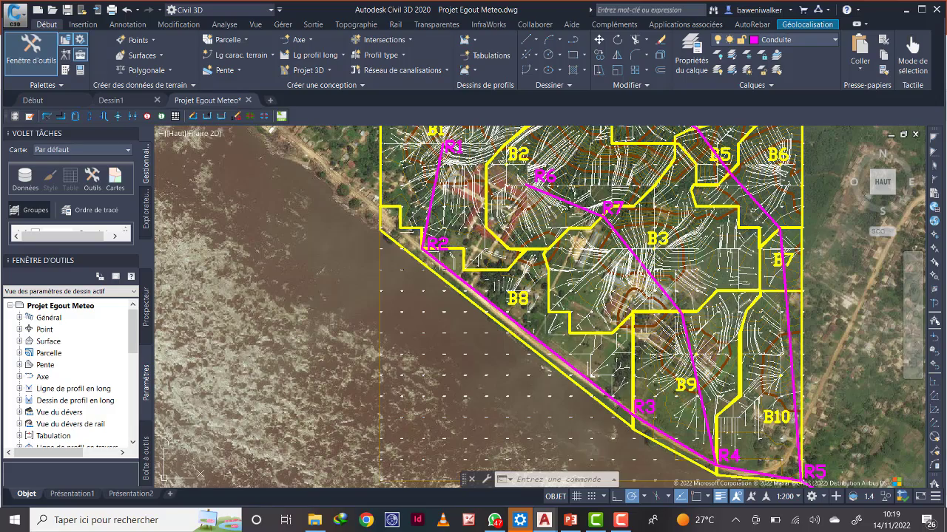
{"action": "scroll", "coordinate": [456, 318], "scroll_direction": "down", "scroll_amount": 3}
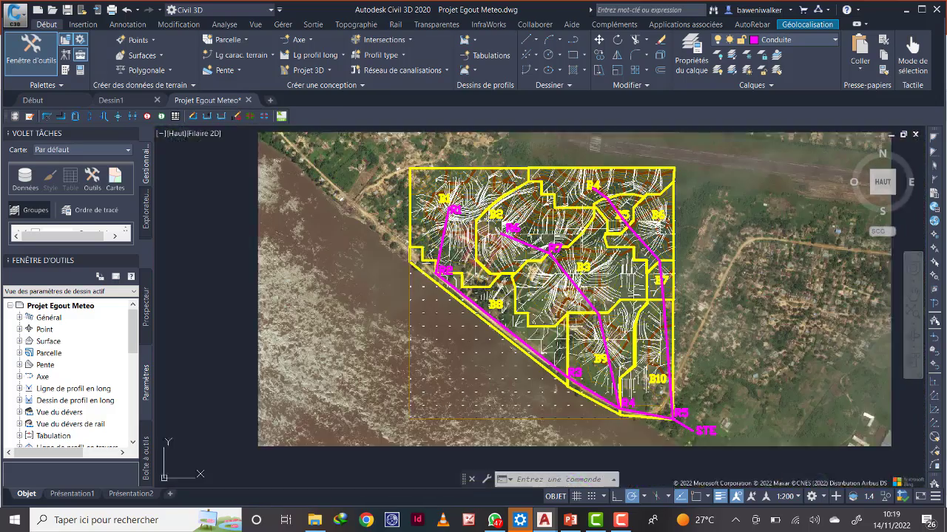
- Copy the R6 label to the start of the B4 pipe and to its bend on the B4–B5 boundary
{"action": "scroll", "coordinate": [613, 198], "scroll_direction": "up", "scroll_amount": 2}
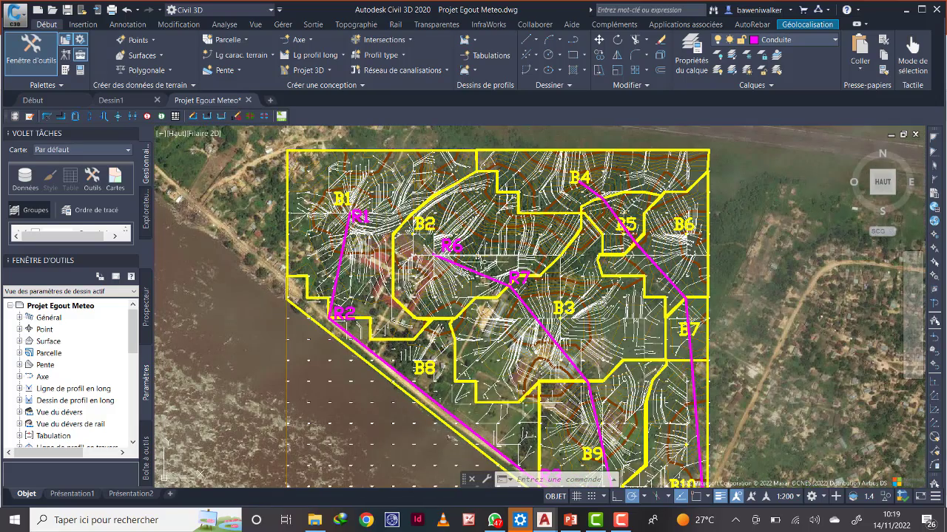
{"action": "left_click", "coordinate": [600, 55]}
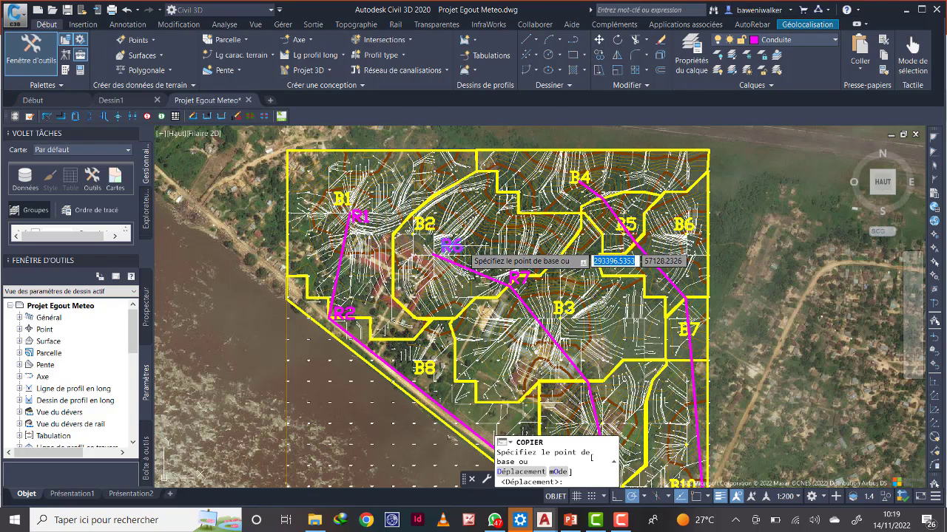
{"action": "left_click", "coordinate": [461, 241]}
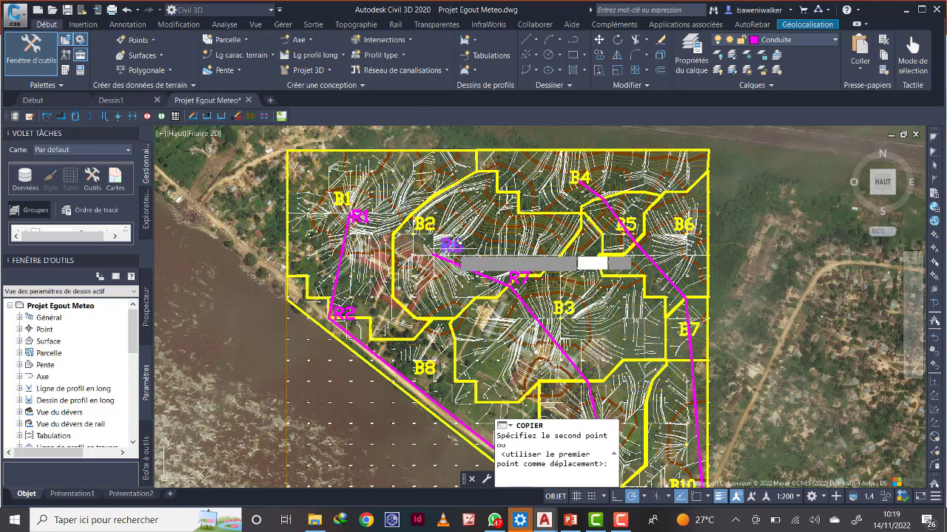
{"action": "left_click", "coordinate": [610, 177]}
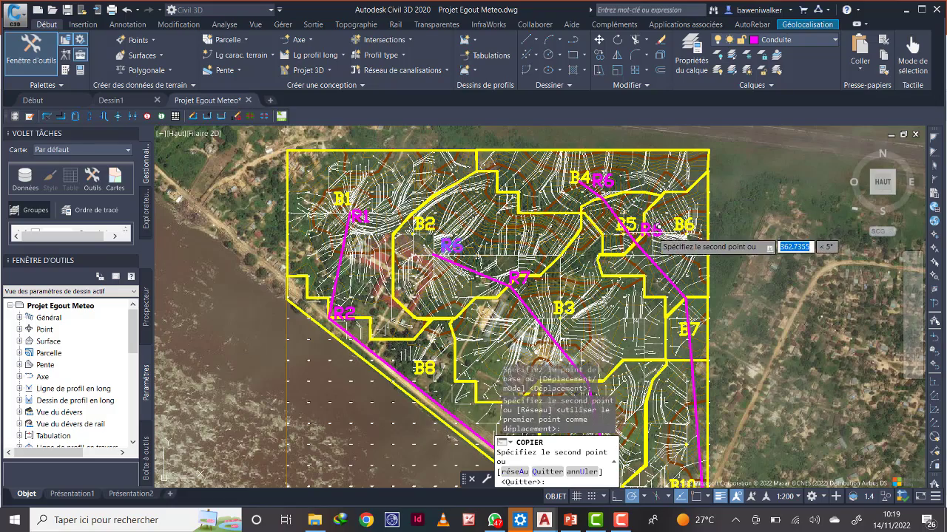
{"action": "scroll", "coordinate": [640, 221], "scroll_direction": "up", "scroll_amount": 6}
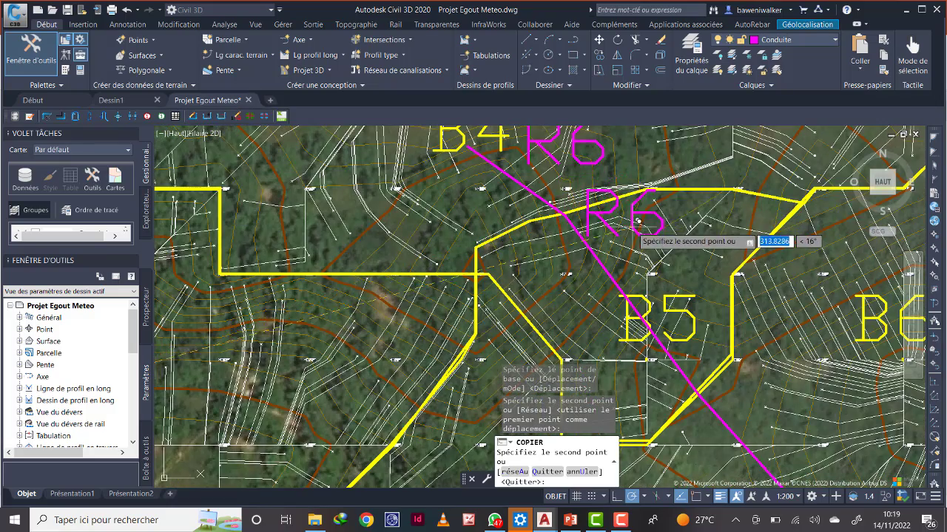
{"action": "left_click", "coordinate": [635, 219]}
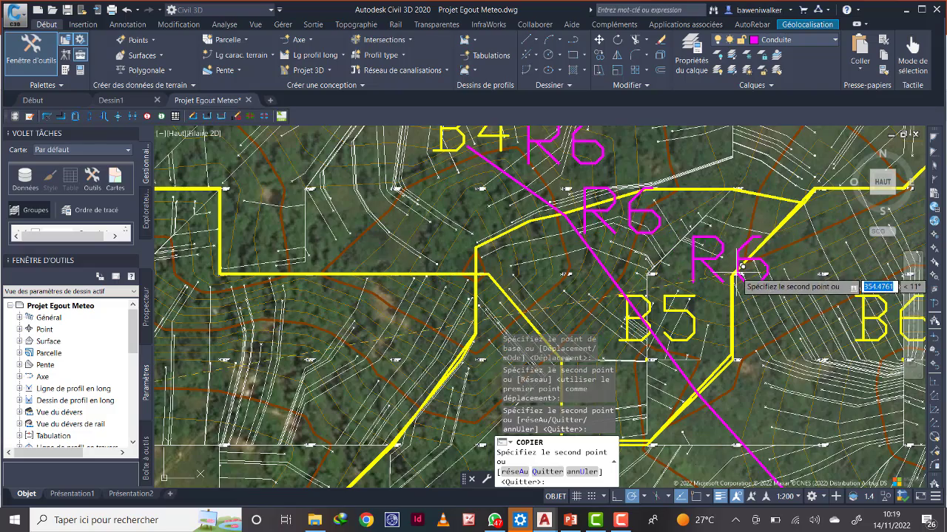
- Place copies of the R6 label where the B4 pipe crosses the B5–B6 boundary and at its bend between B6 and B7
{"action": "scroll", "coordinate": [742, 266], "scroll_direction": "down", "scroll_amount": 2}
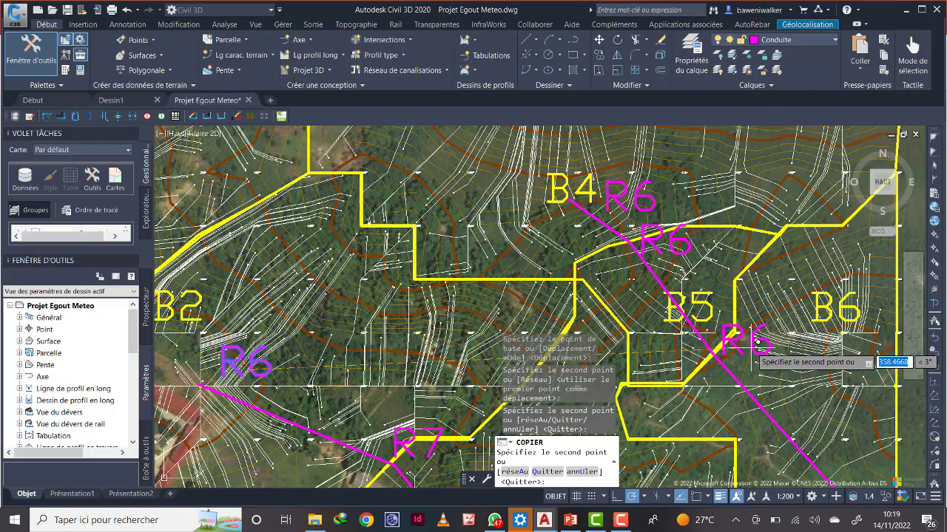
{"action": "left_click", "coordinate": [754, 342]}
{"action": "scroll", "coordinate": [759, 316], "scroll_direction": "down", "scroll_amount": 4}
{"action": "middle_click_drag", "start_coordinate": [762, 326], "coordinate": [675, 240]}
{"action": "scroll", "coordinate": [701, 254], "scroll_direction": "up", "scroll_amount": 2}
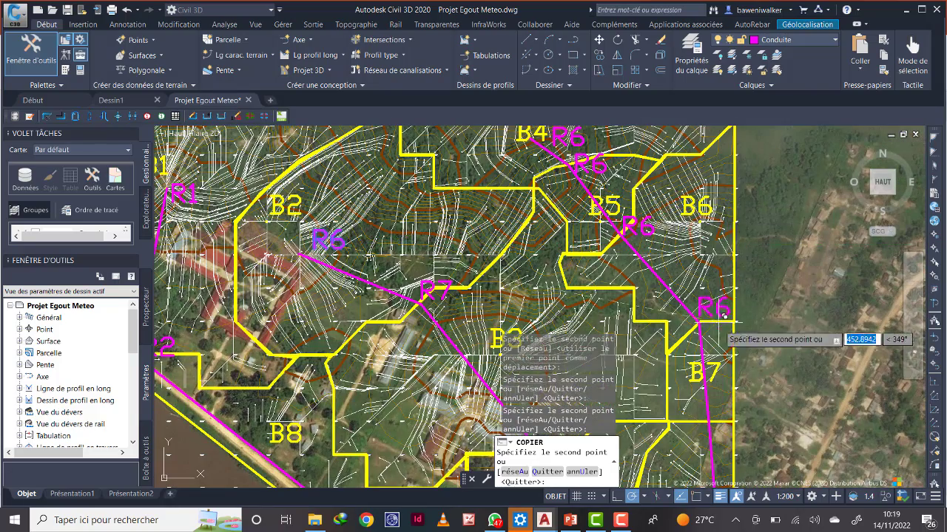
{"action": "left_click", "coordinate": [725, 313]}
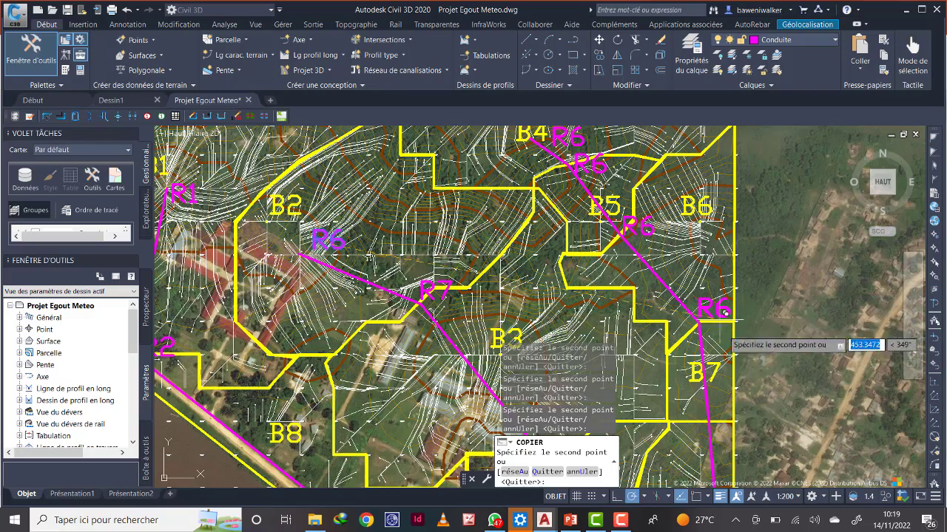
- Trace the B4 pipe through B7 and B10 to the STE outlet for further label points, ending the label copying
{"action": "middle_click_drag", "start_coordinate": [725, 366], "coordinate": [710, 228]}
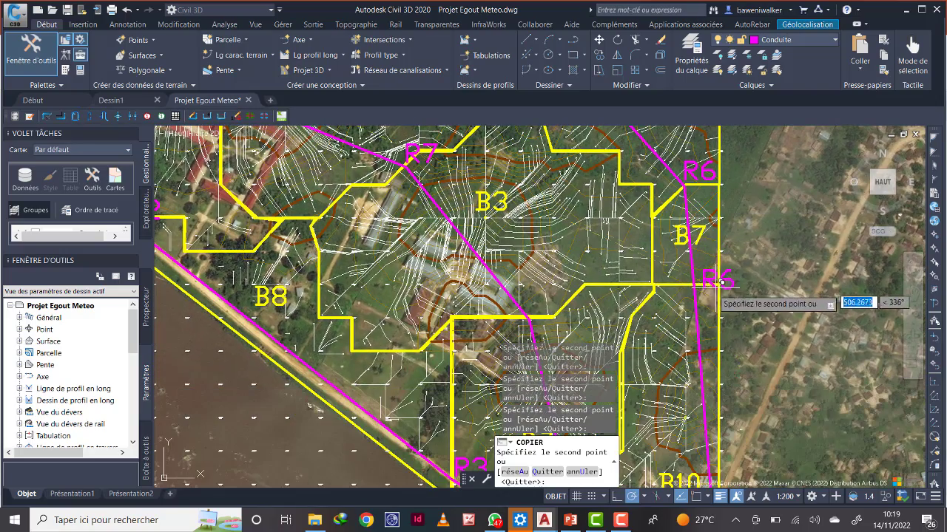
{"action": "middle_click_drag", "start_coordinate": [721, 355], "coordinate": [715, 263]}
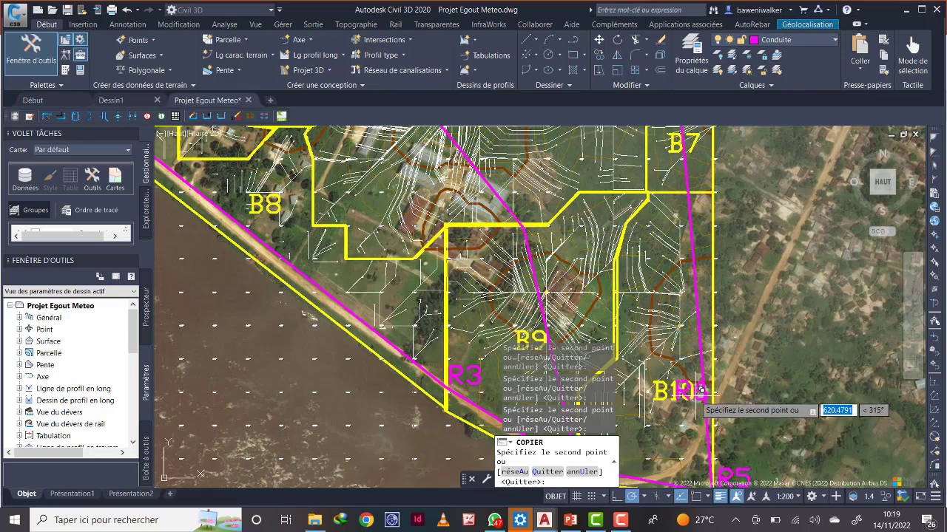
{"action": "middle_click_drag", "start_coordinate": [666, 348], "coordinate": [701, 260]}
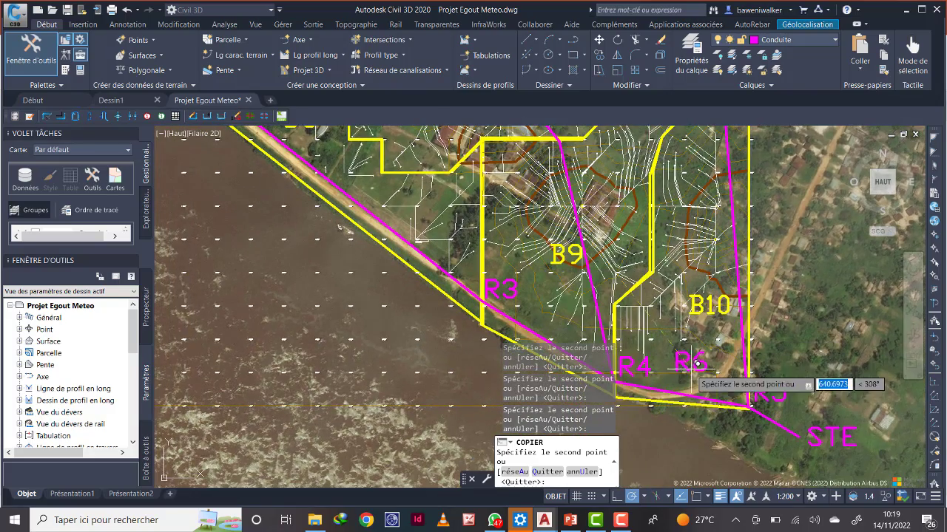
{"action": "middle_click_drag", "start_coordinate": [721, 295], "coordinate": [728, 376]}
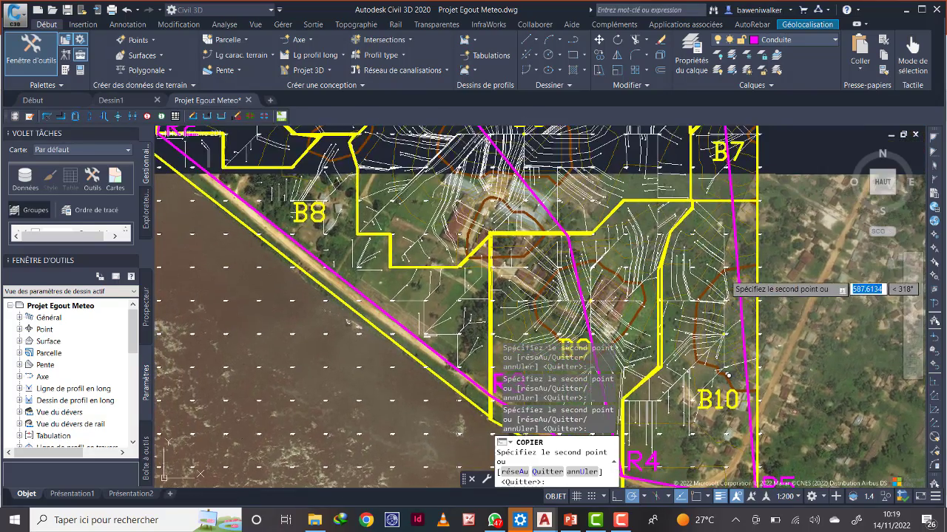
{"action": "scroll", "coordinate": [743, 218], "scroll_direction": "down", "scroll_amount": 2}
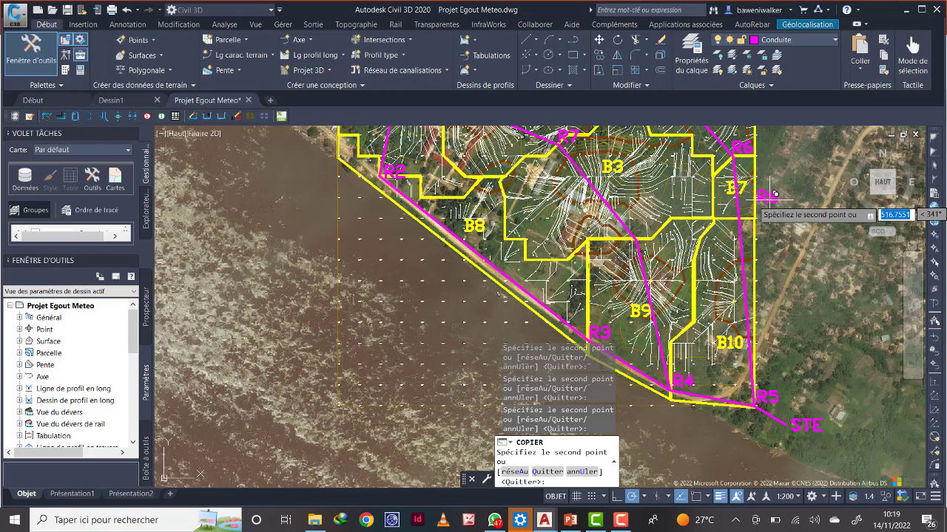
{"action": "key", "text": "Escape"}
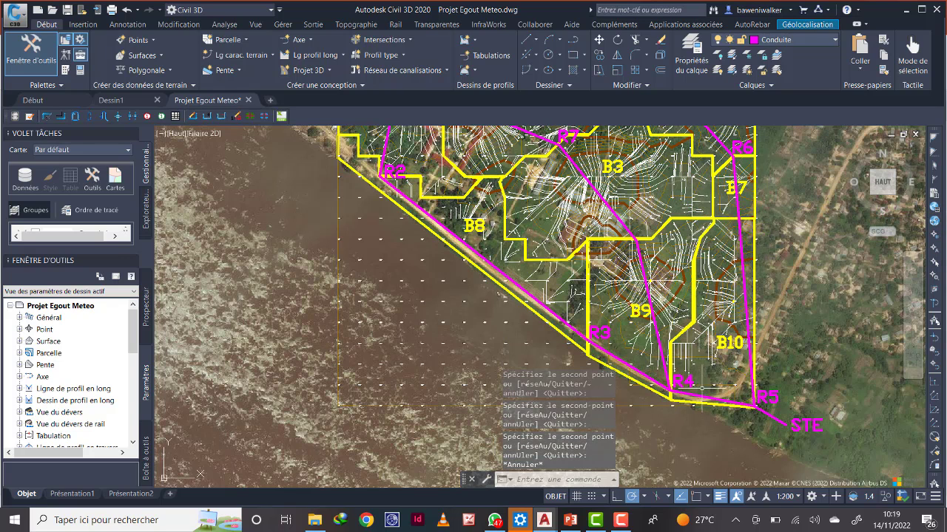
{"action": "mouse_move", "coordinate": [693, 177]}
{"action": "middle_mouse_down"}
{"action": "mouse_move", "coordinate": [684, 232]}
{"action": "mouse_move", "coordinate": [700, 236]}
{"action": "mouse_move", "coordinate": [713, 272]}
{"action": "middle_mouse_up"}
{"action": "scroll", "coordinate": [690, 231], "scroll_direction": "down", "scroll_amount": 2}
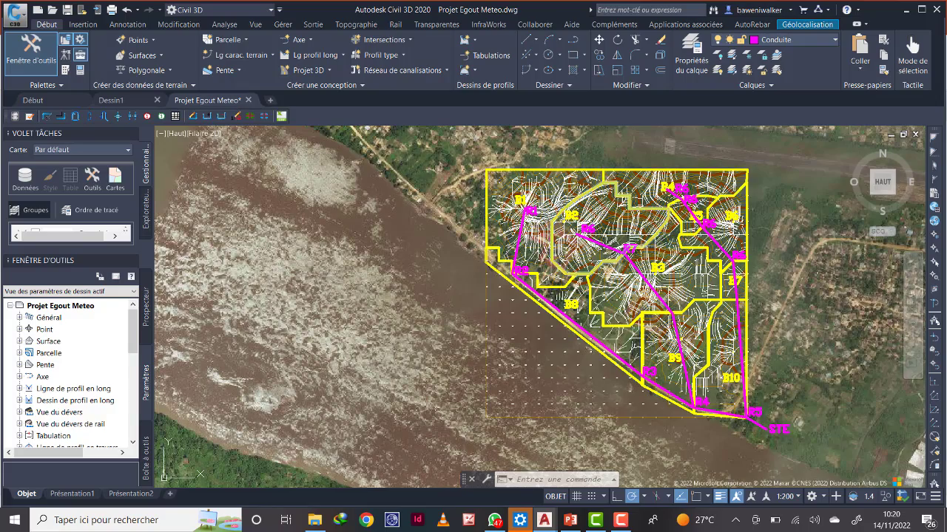
- Change the label at the start of the B4 pipe to R8 and the one on the B4–B5 boundary to R9
{"action": "scroll", "coordinate": [654, 221], "scroll_direction": "up", "scroll_amount": 4}
{"action": "middle_click_drag", "start_coordinate": [654, 221], "coordinate": [555, 315]}
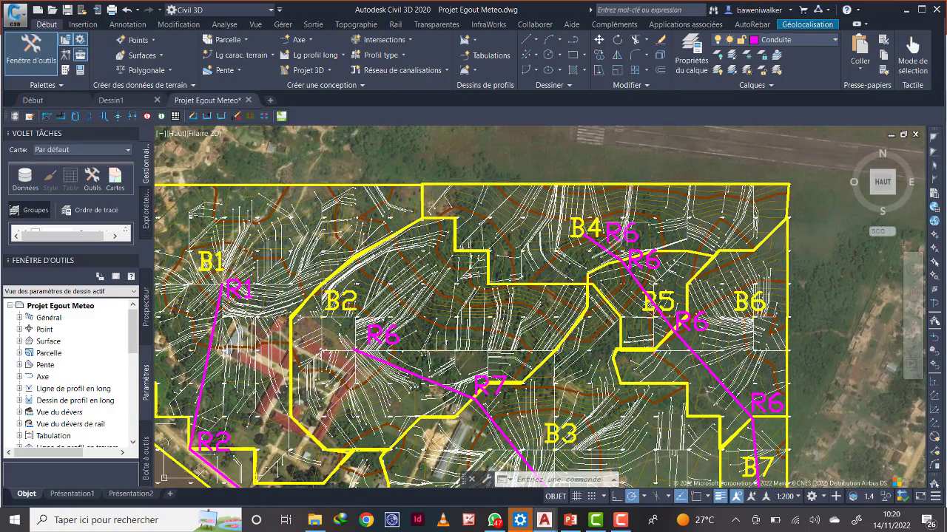
{"action": "double_click", "coordinate": [621, 232]}
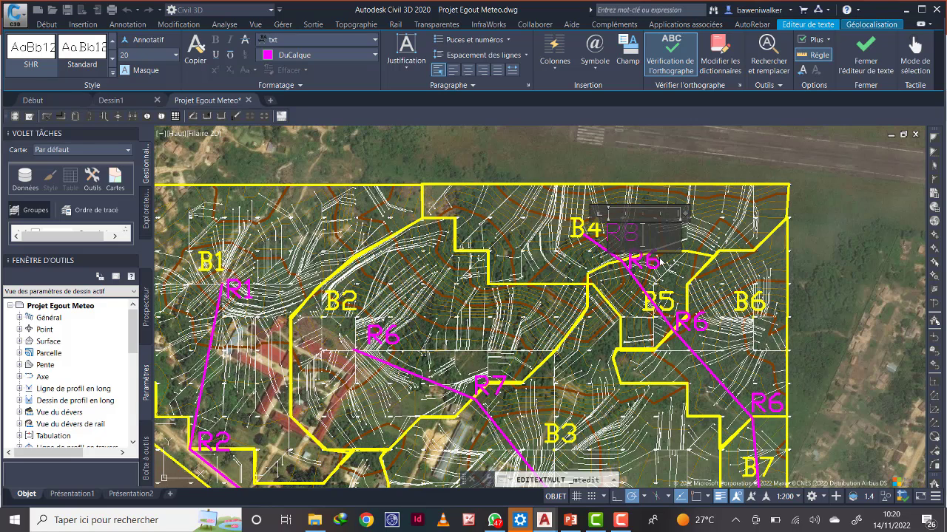
{"action": "left_click", "coordinate": [798, 255]}
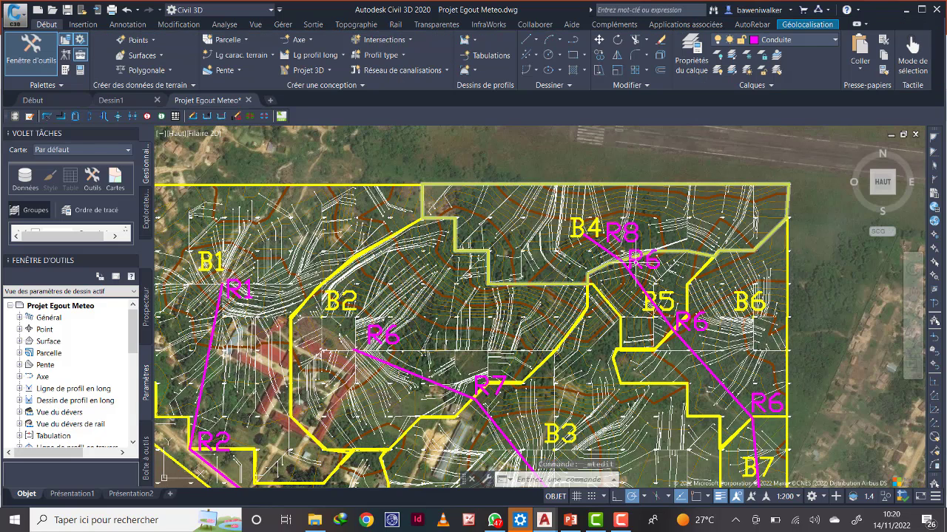
{"action": "left_click", "coordinate": [655, 261]}
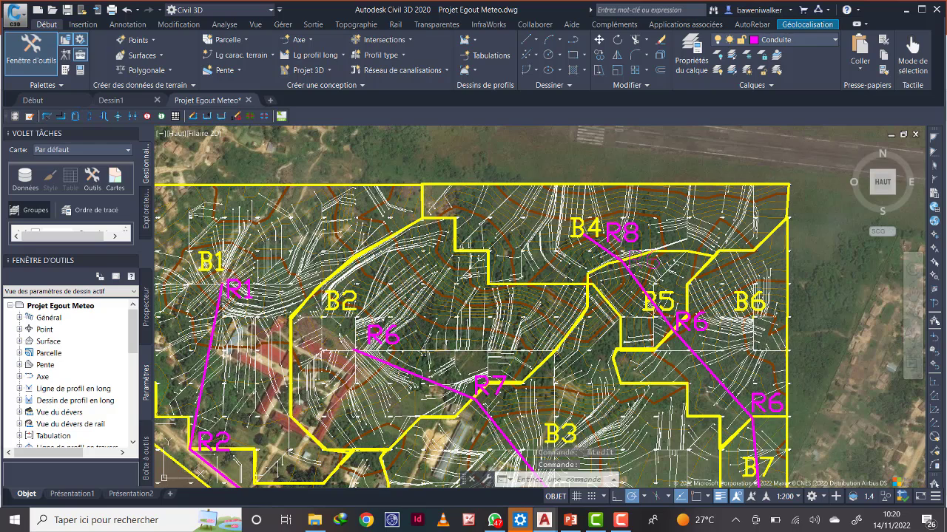
{"action": "double_click", "coordinate": [650, 264]}
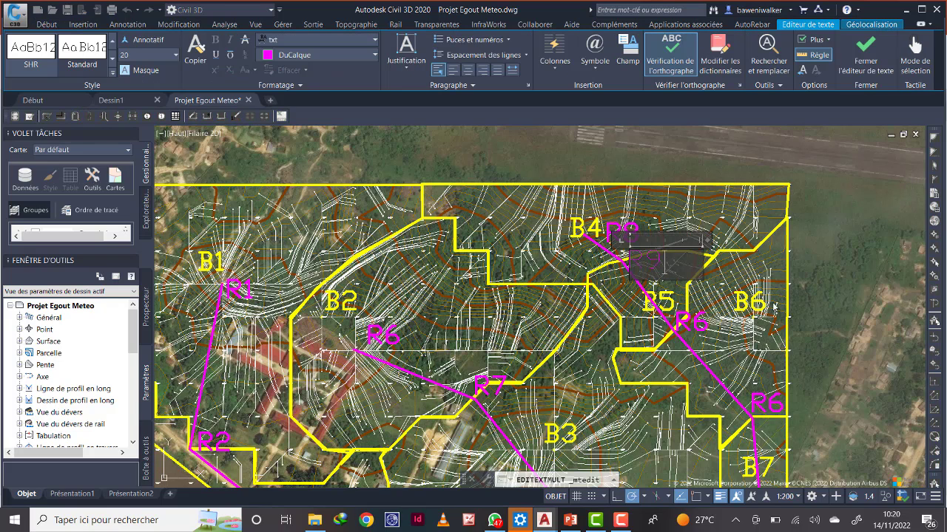
{"action": "left_click", "coordinate": [806, 275]}
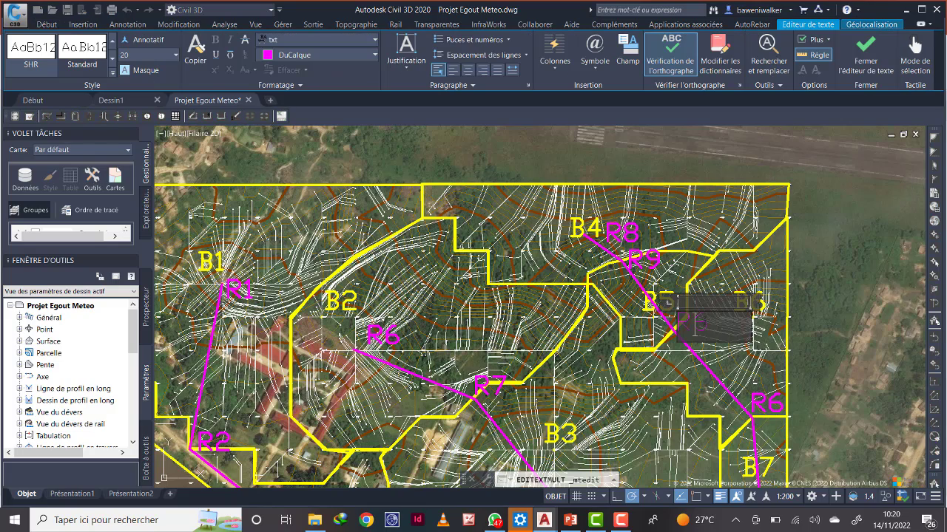
- Change the label on the B5–B6 boundary to R10 and the one at the pipe bend between B6 and B7 to R11
{"action": "left_click", "coordinate": [804, 317]}
{"action": "mouse_move", "coordinate": [805, 317]}
{"action": "middle_mouse_down"}
{"action": "mouse_move", "coordinate": [805, 229]}
{"action": "mouse_move", "coordinate": [739, 190]}
{"action": "middle_mouse_up"}
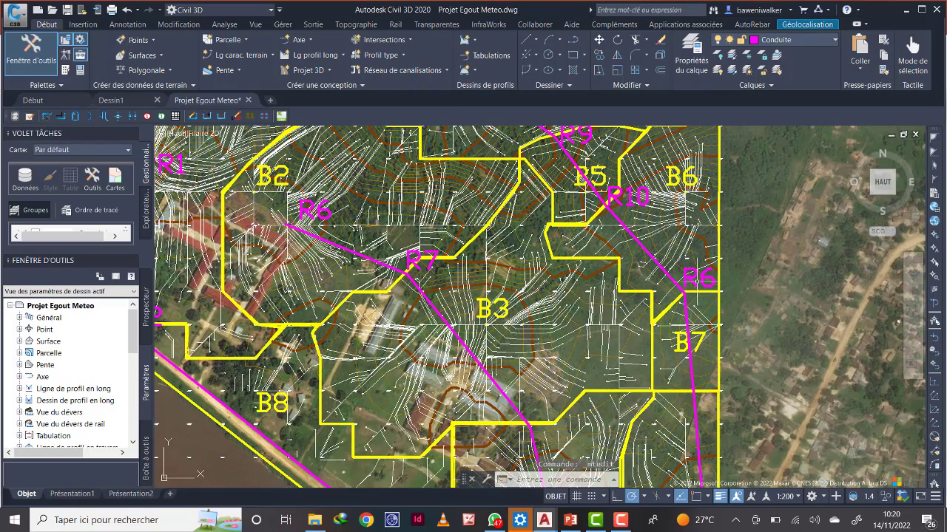
{"action": "double_click", "coordinate": [698, 278]}
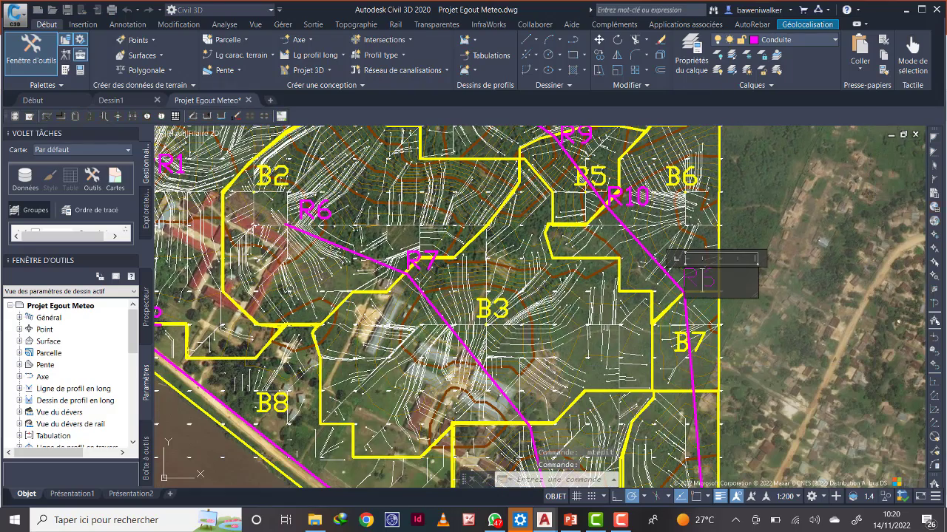
{"action": "left_click", "coordinate": [782, 286]}
- Save the drawing with the whole labelled pipe network in view
{"action": "scroll", "coordinate": [760, 296], "scroll_direction": "down", "scroll_amount": 4}
{"action": "middle_click_drag", "start_coordinate": [756, 410], "coordinate": [732, 321]}
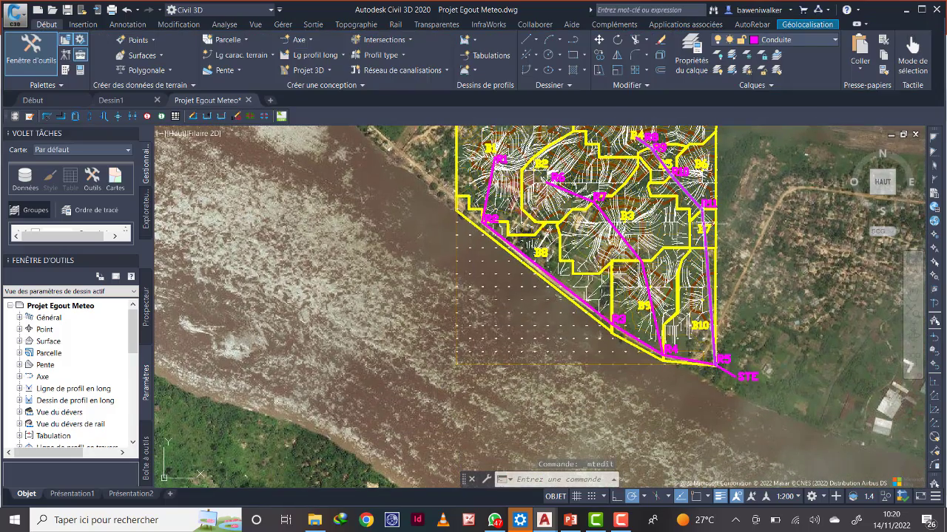
{"action": "middle_click_drag", "start_coordinate": [722, 360], "coordinate": [711, 414]}
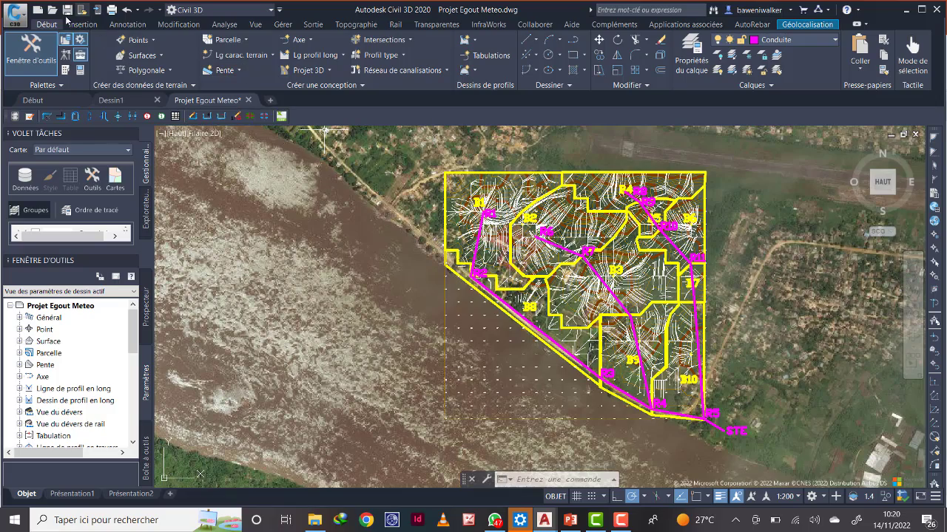
{"action": "left_click", "coordinate": [67, 10]}
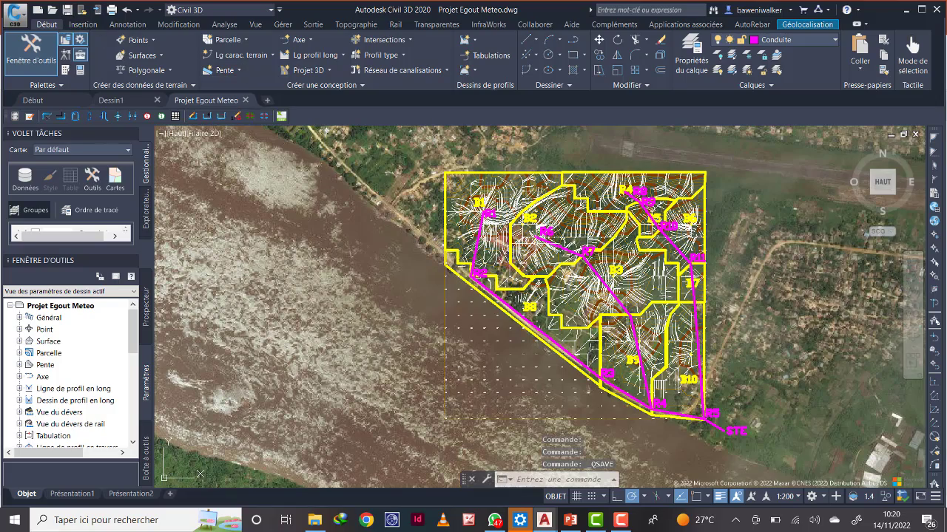
- Examine the labelled pipe network across all sub-basins, from R1, R6 and R8 down to the STE outlet
{"action": "scroll", "coordinate": [678, 337], "scroll_direction": "up", "scroll_amount": 2}
{"action": "middle_click_drag", "start_coordinate": [598, 251], "coordinate": [584, 276]}
{"action": "scroll", "coordinate": [570, 208], "scroll_direction": "down", "scroll_amount": 3}
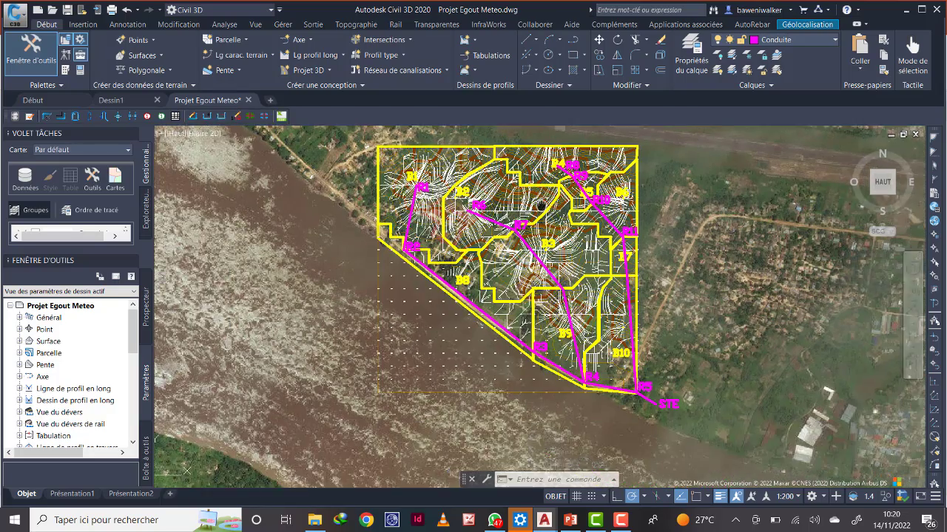
{"action": "middle_click_drag", "start_coordinate": [540, 205], "coordinate": [471, 197]}
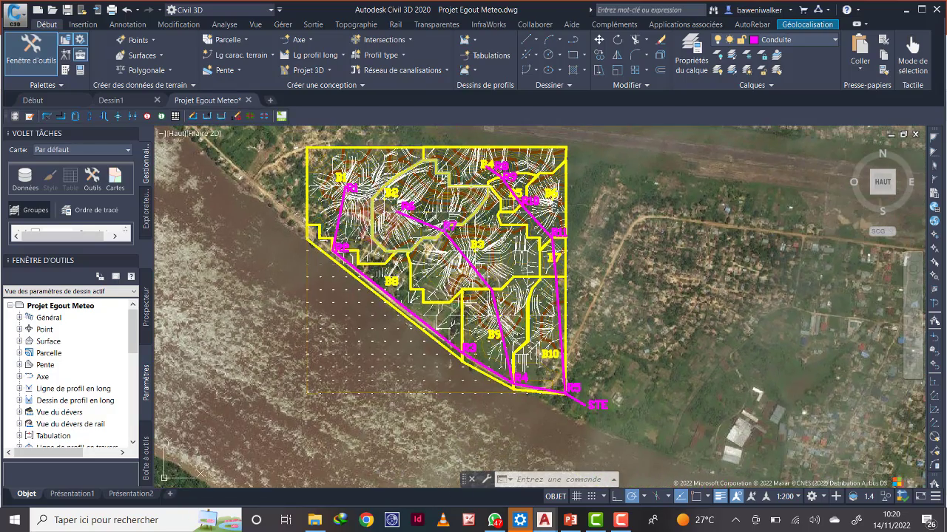
{"action": "scroll", "coordinate": [472, 165], "scroll_direction": "up", "scroll_amount": 2}
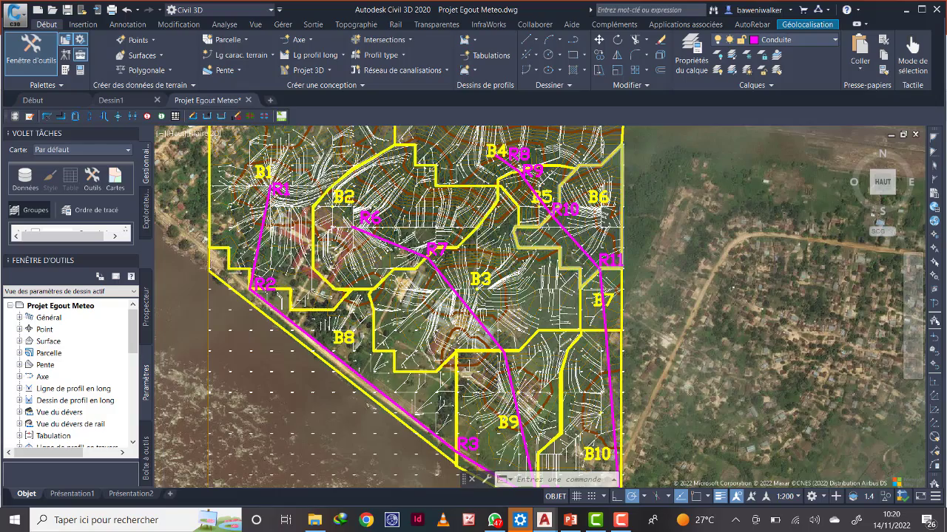
{"action": "scroll", "coordinate": [567, 269], "scroll_direction": "down", "scroll_amount": 2}
{"action": "middle_click_drag", "start_coordinate": [583, 310], "coordinate": [575, 299]}
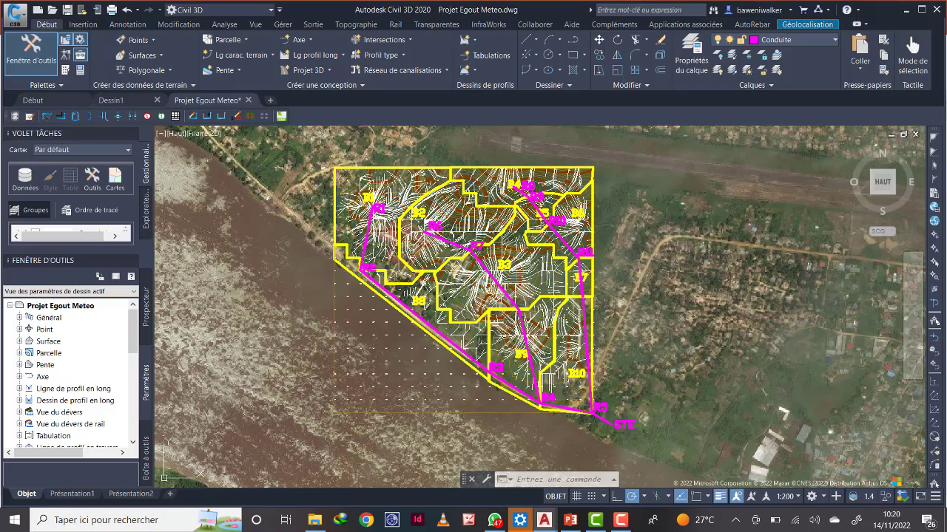
{"action": "middle_click_drag", "start_coordinate": [532, 278], "coordinate": [490, 261]}
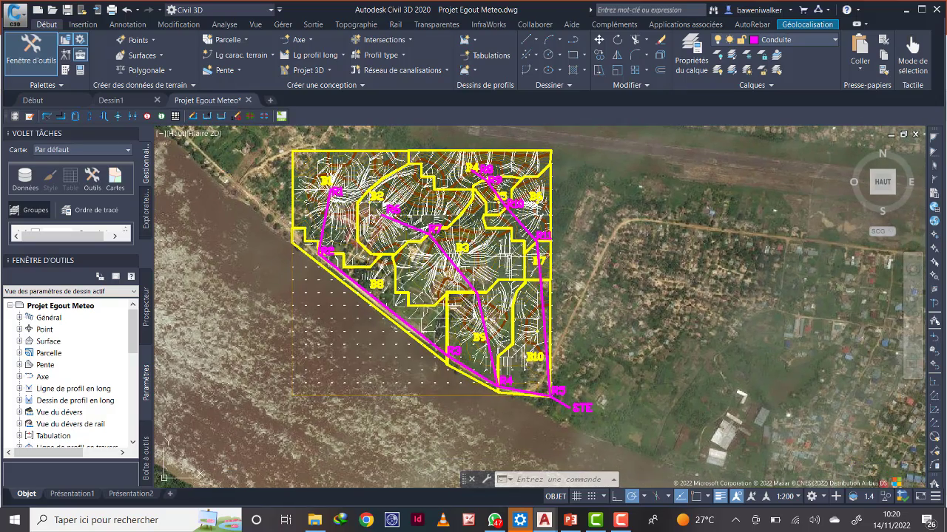
{"action": "middle_click_drag", "start_coordinate": [415, 165], "coordinate": [434, 171]}
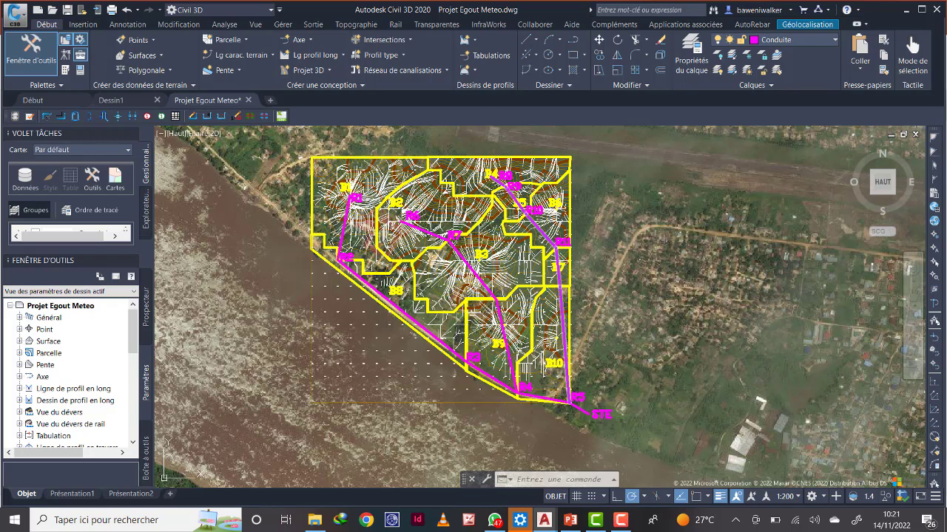
- Start a new alignment with the alignment creation tools and name it Cond followed by the next-counter field
{"action": "left_click", "coordinate": [312, 39]}
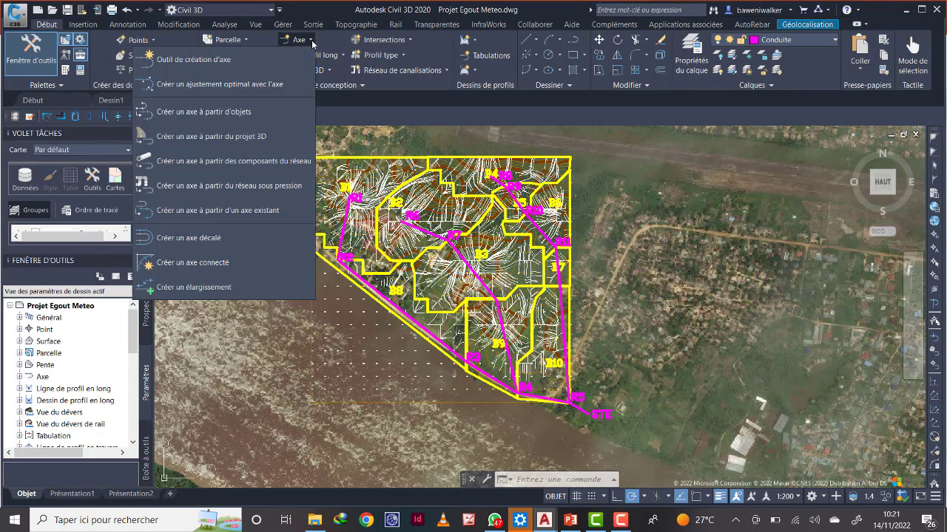
{"action": "left_click", "coordinate": [253, 58]}
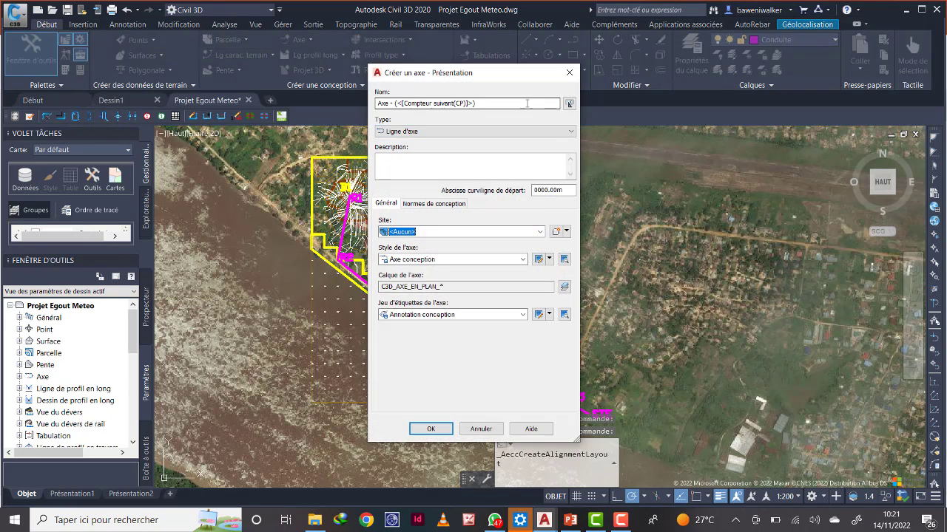
{"action": "left_click", "coordinate": [568, 105]}
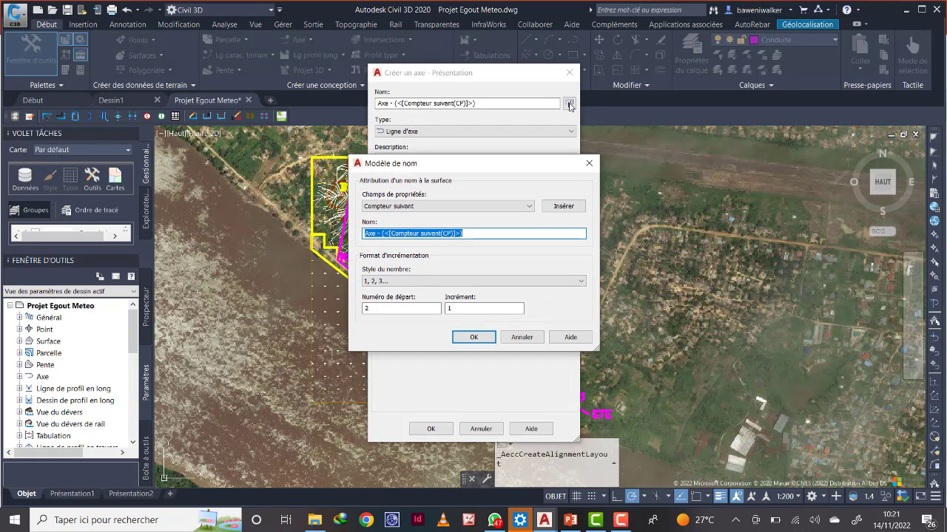
{"action": "left_click", "coordinate": [522, 337]}
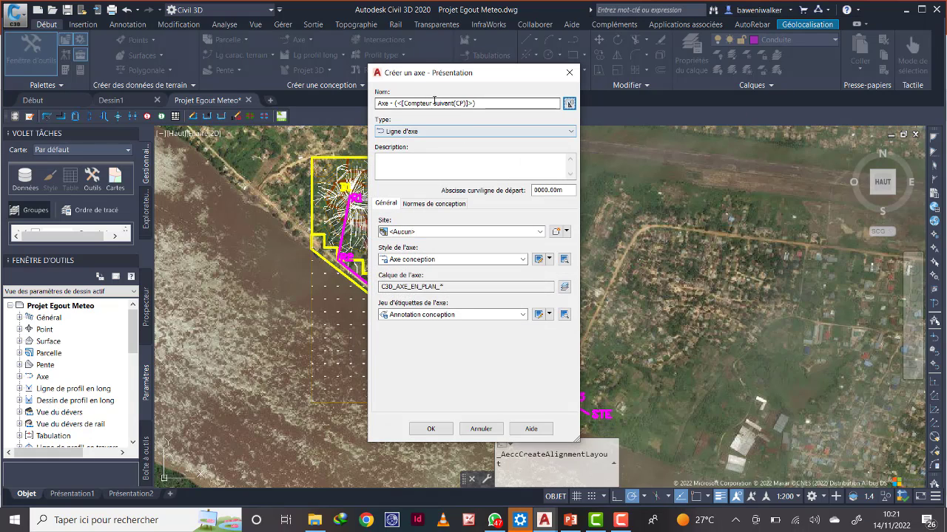
{"action": "left_click_drag", "start_coordinate": [473, 106], "coordinate": [369, 106]}
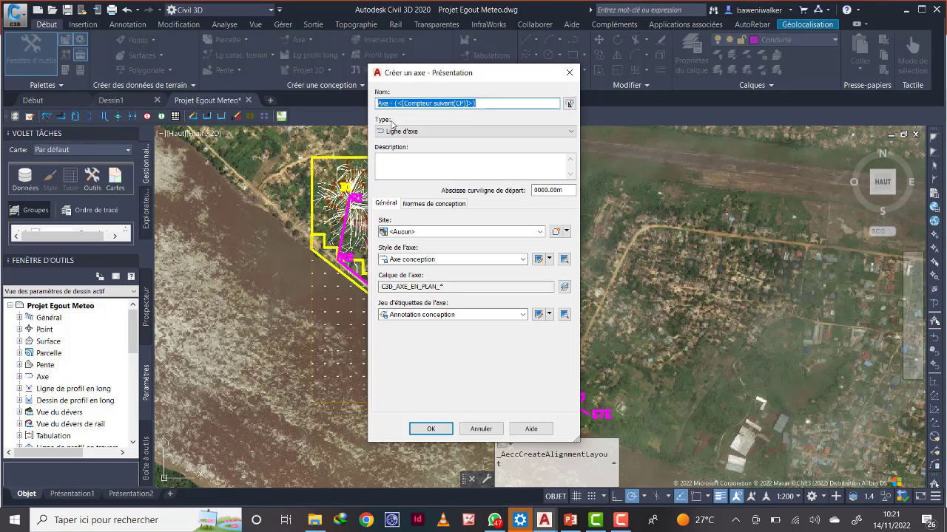
{"action": "type", "text": "C"}
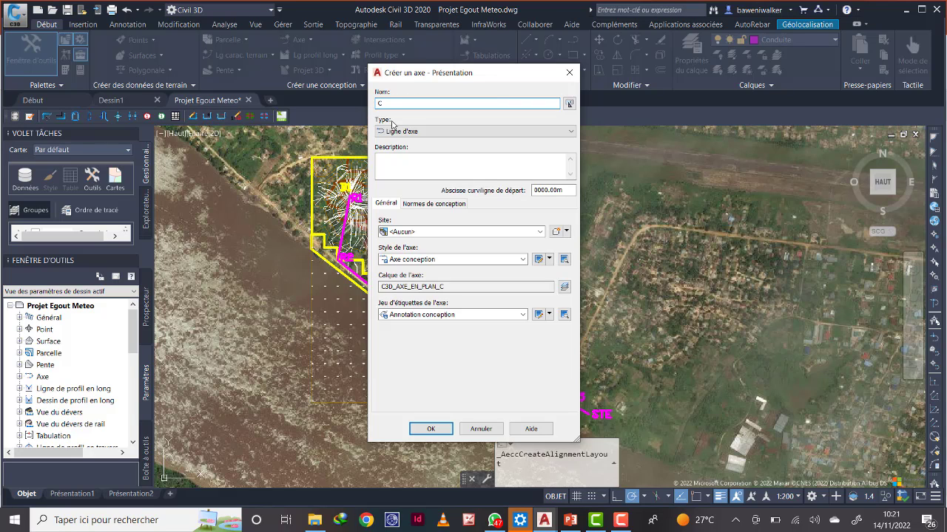
{"action": "type", "text": "ond"}
{"action": "left_click", "coordinate": [570, 104]}
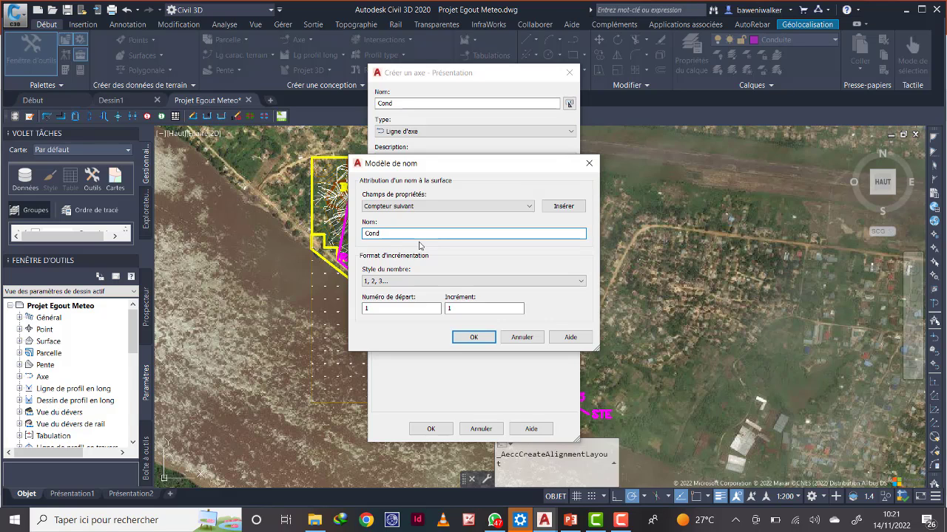
{"action": "left_click", "coordinate": [559, 207]}
{"action": "left_click", "coordinate": [473, 337]}
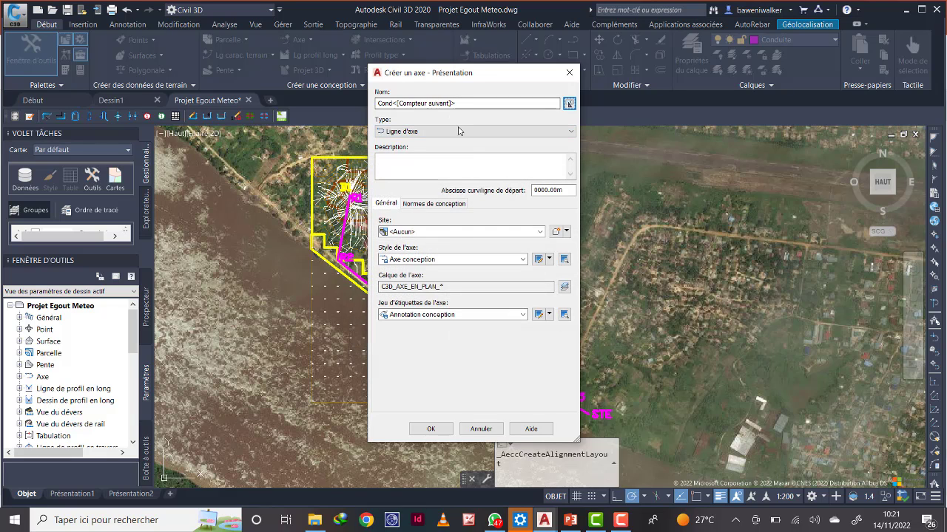
- Assign the new alignment to Site 1 and accept its creation settings
{"action": "left_click", "coordinate": [416, 231]}
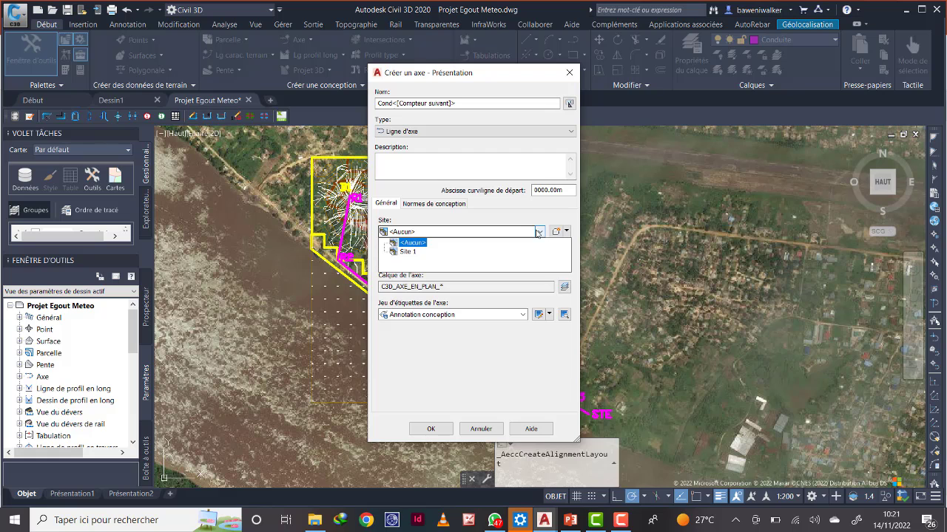
{"action": "left_click", "coordinate": [408, 253]}
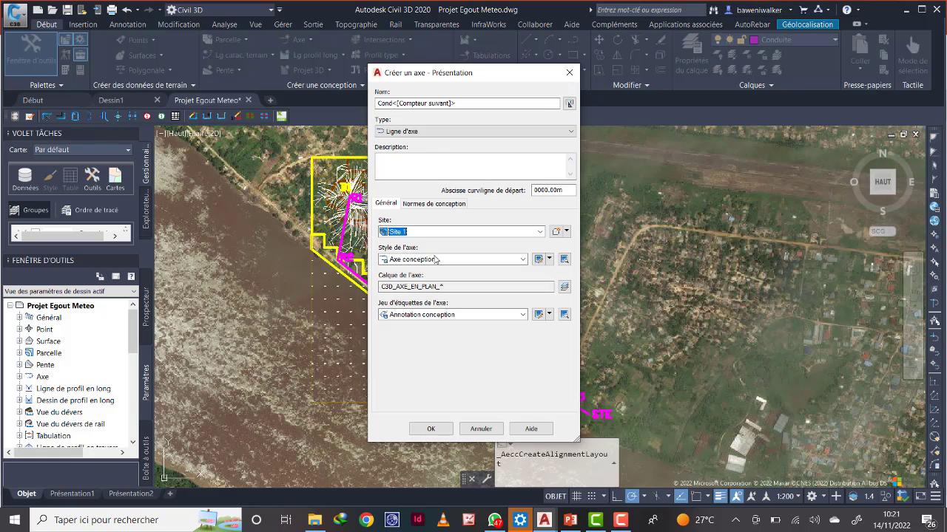
{"action": "left_click", "coordinate": [430, 430]}
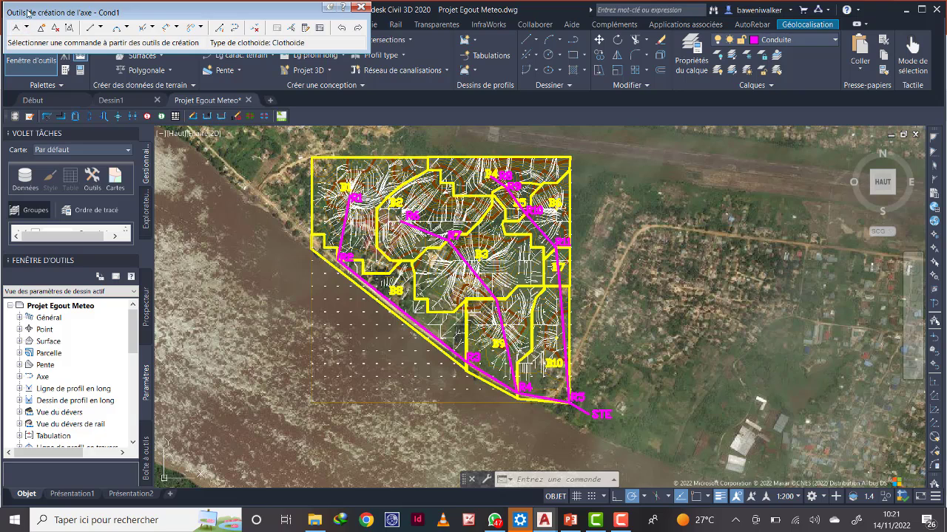
- Draw the first alignment segment from R1 to R2 using tangent-tangent without curves
{"action": "left_click", "coordinate": [26, 28]}
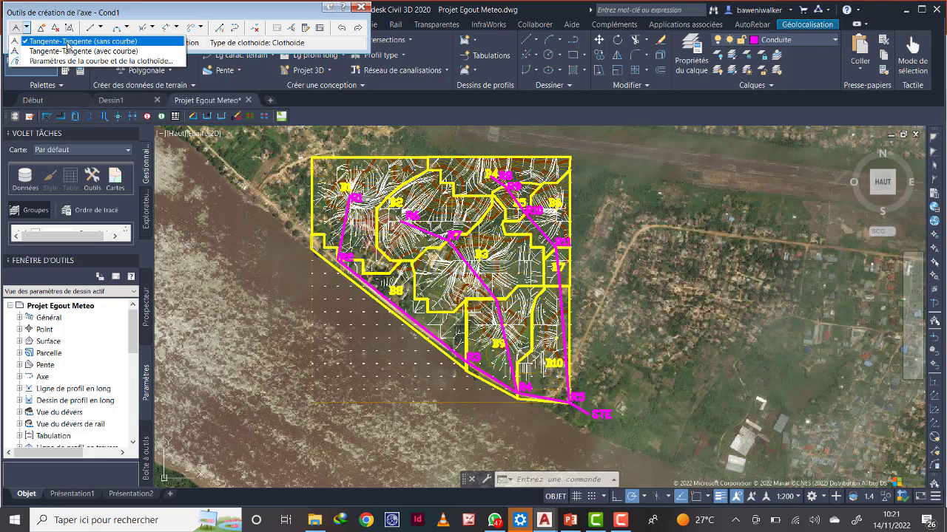
{"action": "left_click", "coordinate": [67, 43]}
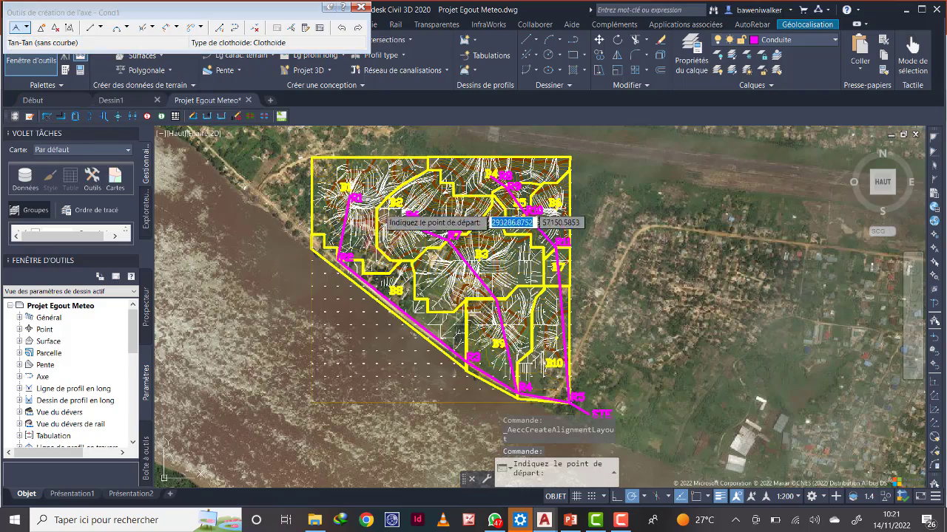
{"action": "scroll", "coordinate": [336, 196], "scroll_direction": "up", "scroll_amount": 2}
{"action": "scroll", "coordinate": [353, 198], "scroll_direction": "up", "scroll_amount": 6}
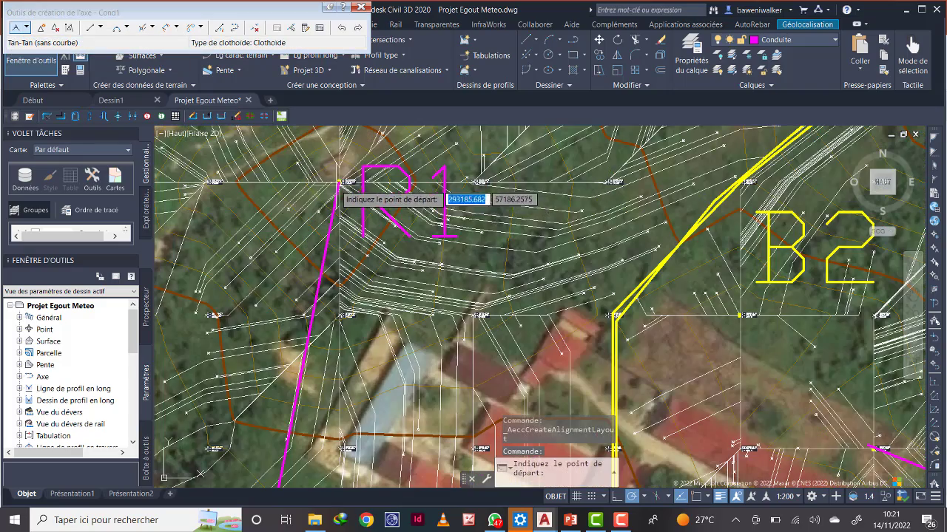
{"action": "left_click", "coordinate": [339, 182]}
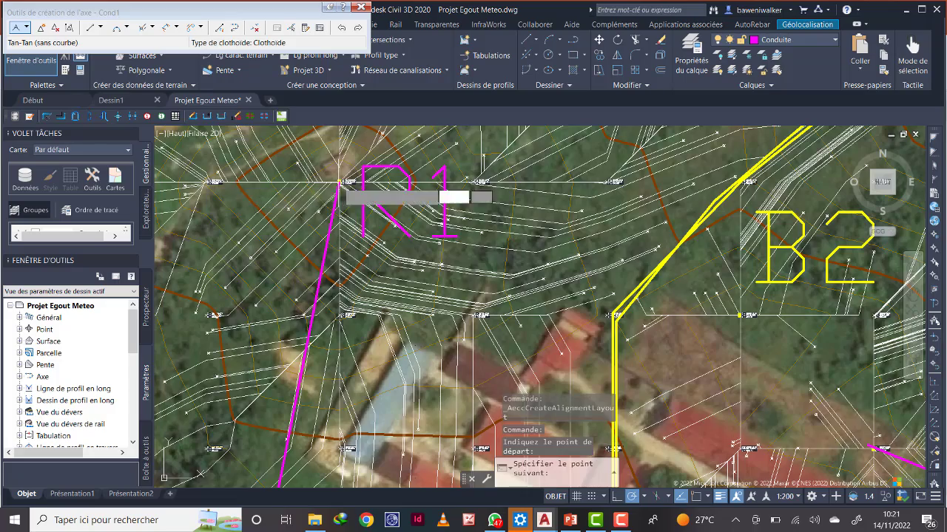
{"action": "scroll", "coordinate": [318, 298], "scroll_direction": "down", "scroll_amount": 4}
{"action": "scroll", "coordinate": [314, 311], "scroll_direction": "up", "scroll_amount": 3}
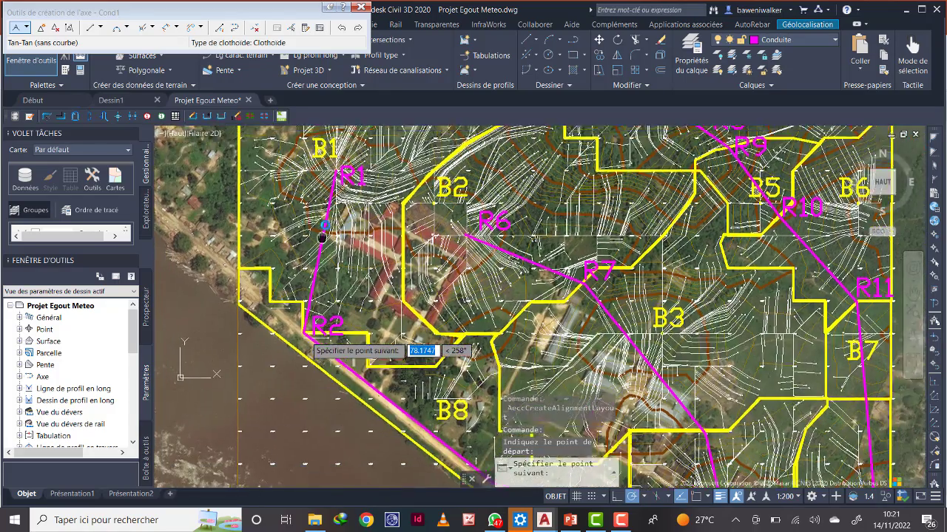
{"action": "scroll", "coordinate": [311, 327], "scroll_direction": "up", "scroll_amount": 4}
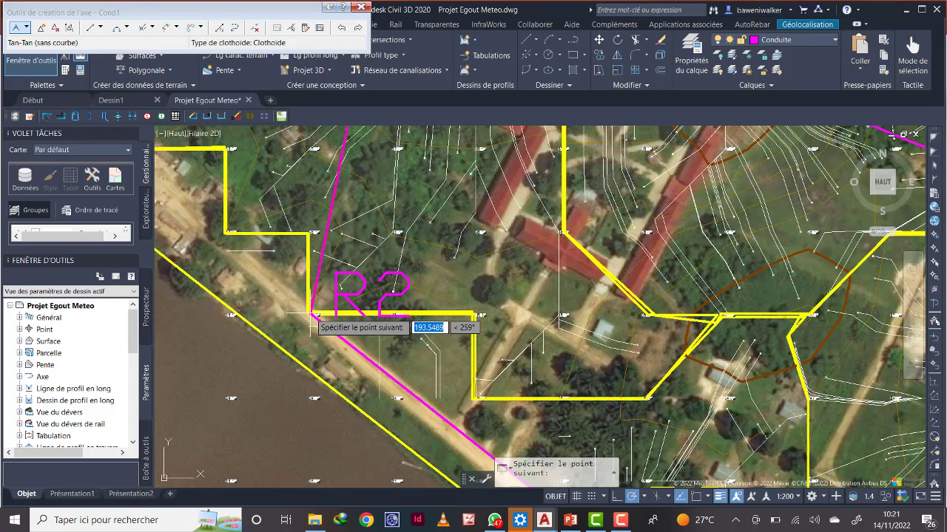
{"action": "left_click", "coordinate": [311, 314]}
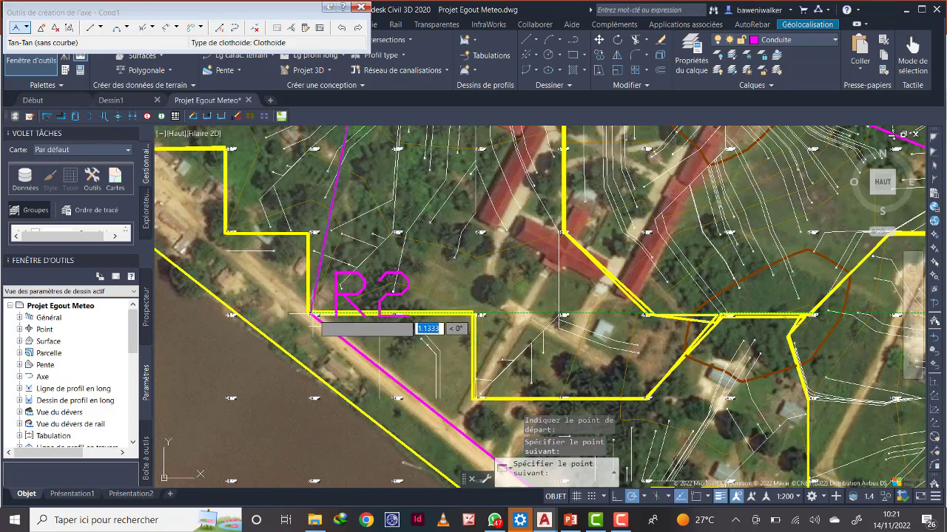
- Continue the alignment along the pipe route from R2 through R3 and R4, and end it at R5
{"action": "scroll", "coordinate": [458, 379], "scroll_direction": "down", "scroll_amount": 3}
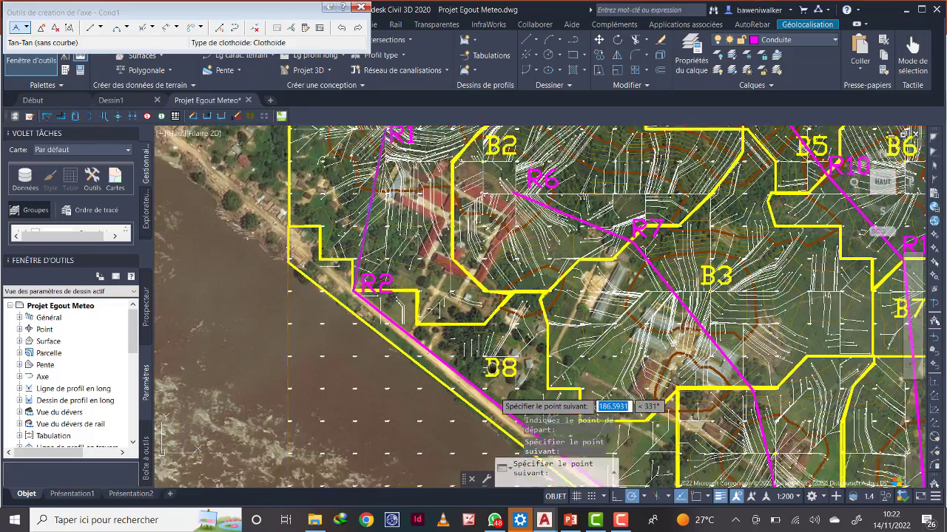
{"action": "middle_click_drag", "start_coordinate": [492, 368], "coordinate": [428, 230]}
{"action": "middle_click_drag", "start_coordinate": [613, 399], "coordinate": [546, 337]}
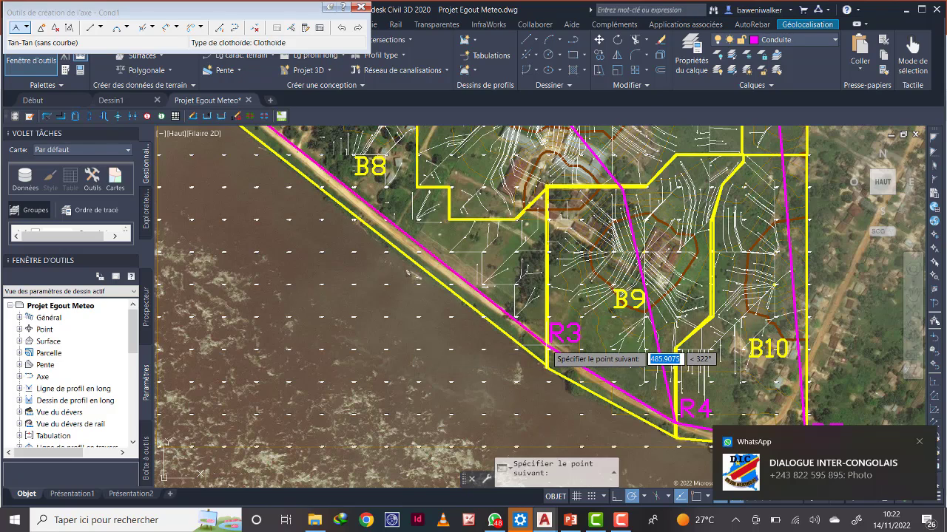
{"action": "left_click", "coordinate": [548, 344]}
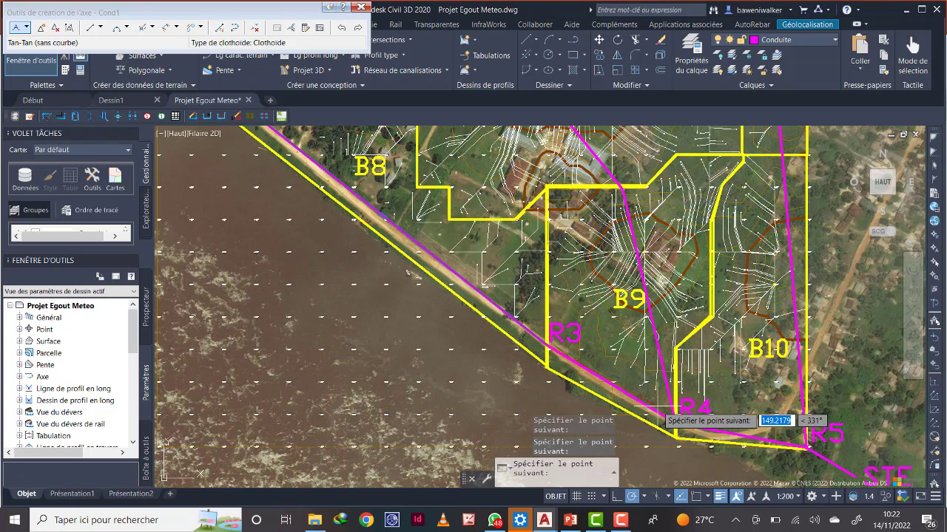
{"action": "middle_click_drag", "start_coordinate": [662, 408], "coordinate": [545, 323]}
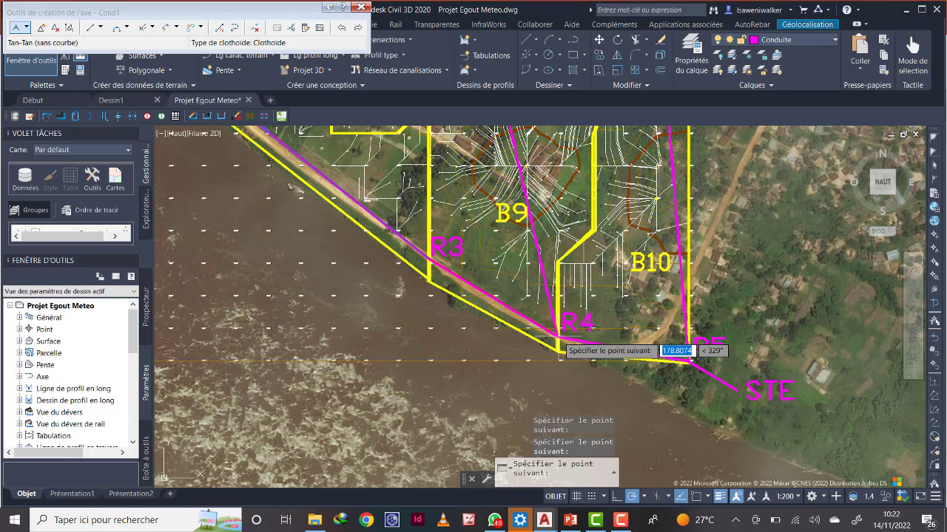
{"action": "left_click", "coordinate": [559, 339]}
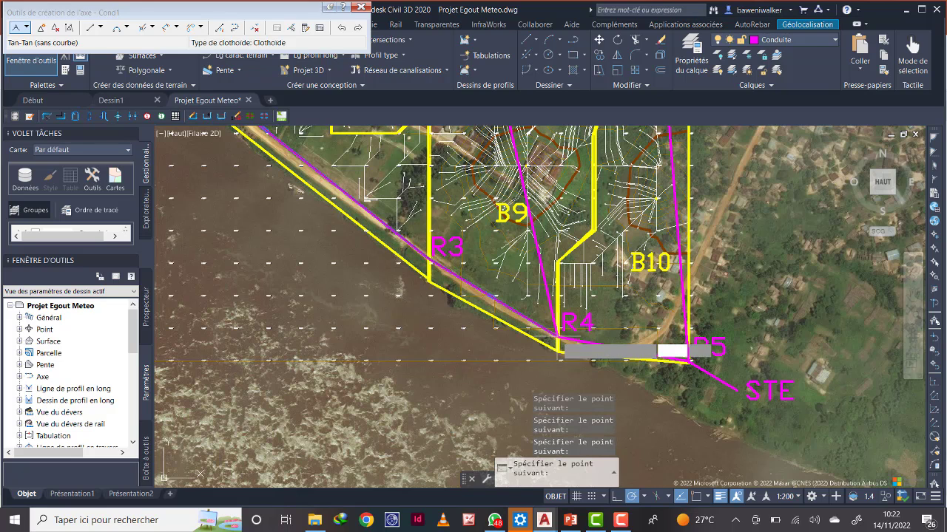
{"action": "left_click", "coordinate": [690, 362]}
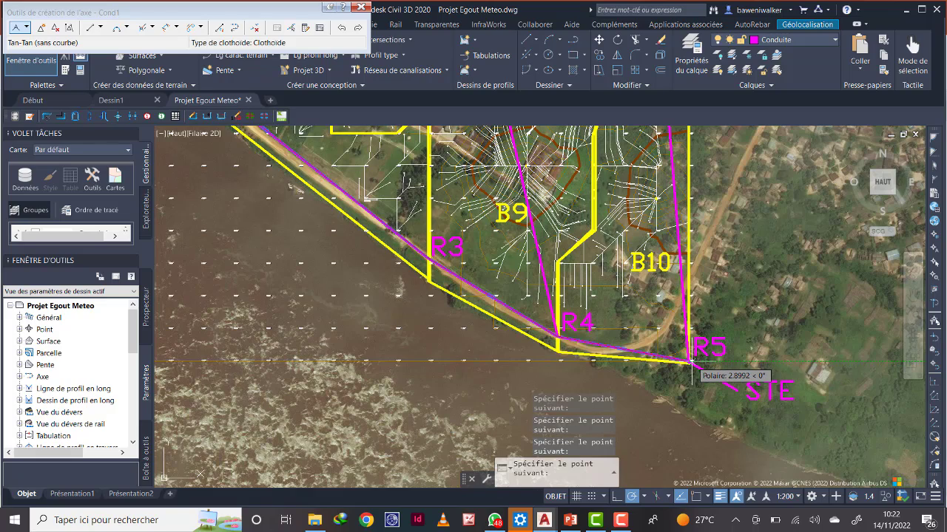
{"action": "key", "text": "Return"}
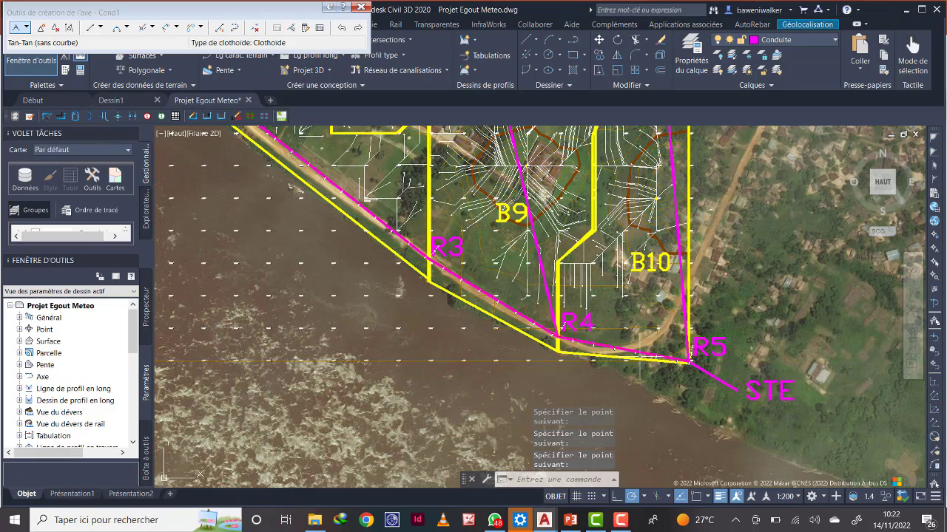
- Examine the new alignment's course along the riverside pipe and its starting station labels at R1
{"action": "scroll", "coordinate": [660, 376], "scroll_direction": "down", "scroll_amount": 4}
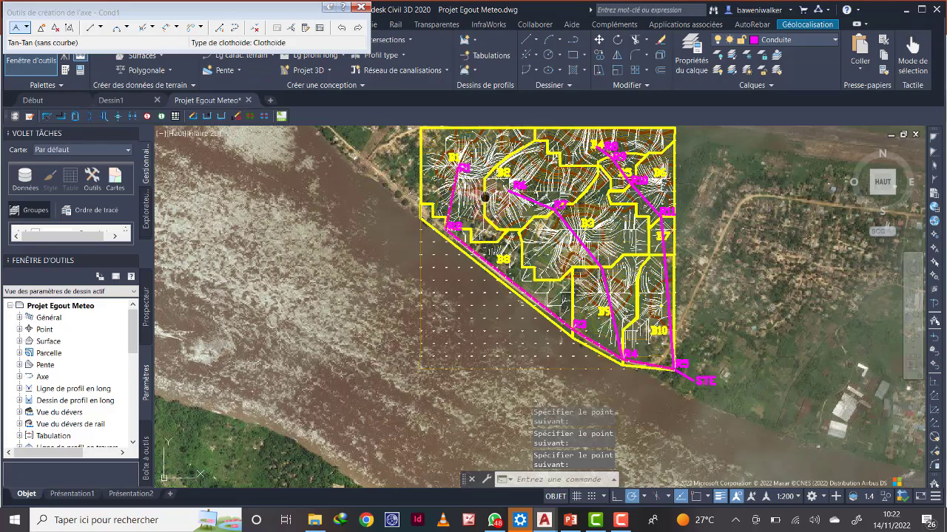
{"action": "middle_click_drag", "start_coordinate": [485, 196], "coordinate": [469, 238]}
{"action": "scroll", "coordinate": [442, 217], "scroll_direction": "up", "scroll_amount": 4}
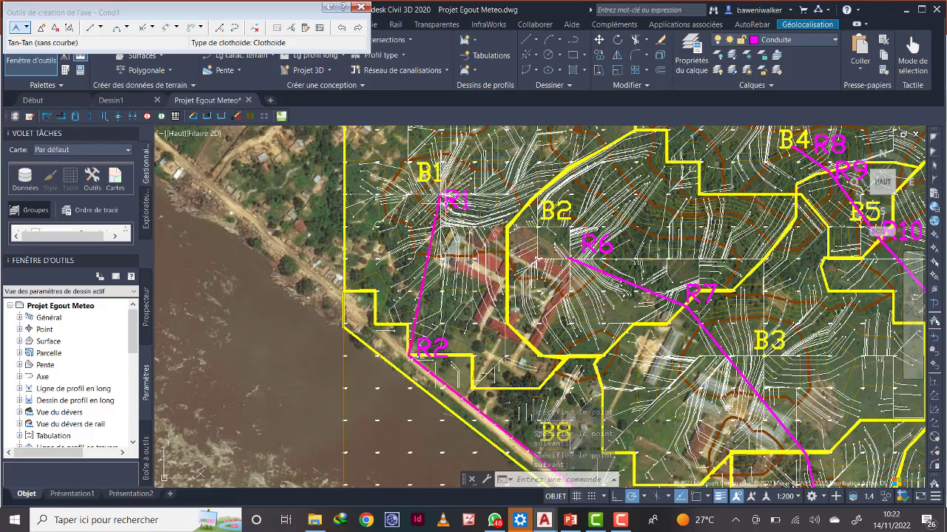
{"action": "middle_click_drag", "start_coordinate": [705, 438], "coordinate": [629, 340]}
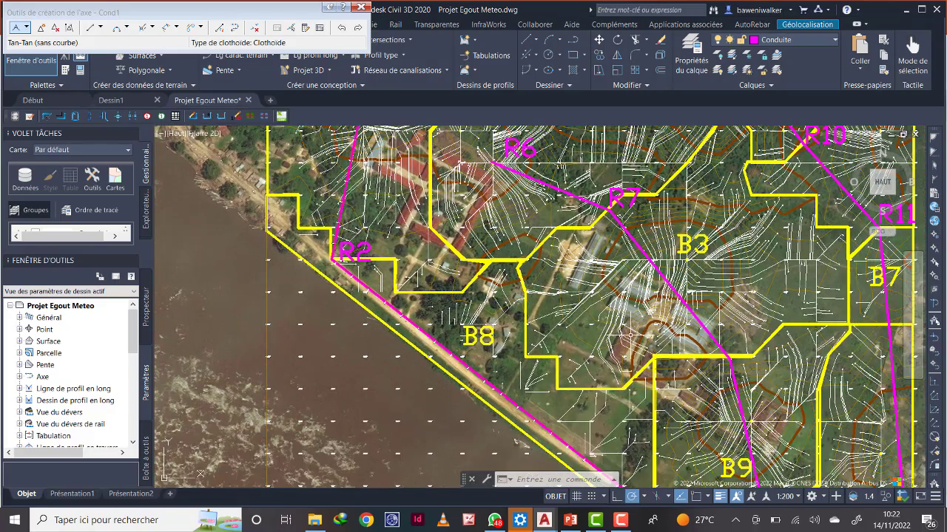
{"action": "scroll", "coordinate": [628, 341], "scroll_direction": "down", "scroll_amount": 4}
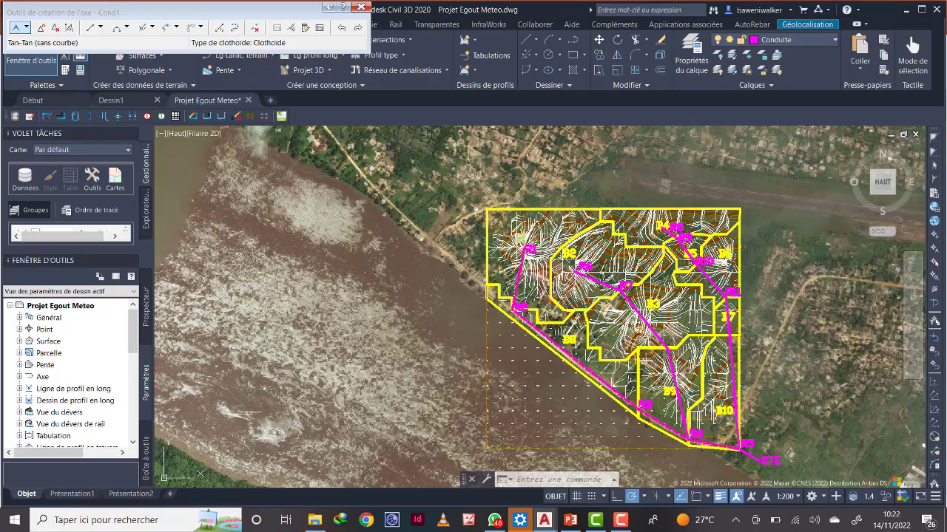
{"action": "scroll", "coordinate": [529, 283], "scroll_direction": "up", "scroll_amount": 6}
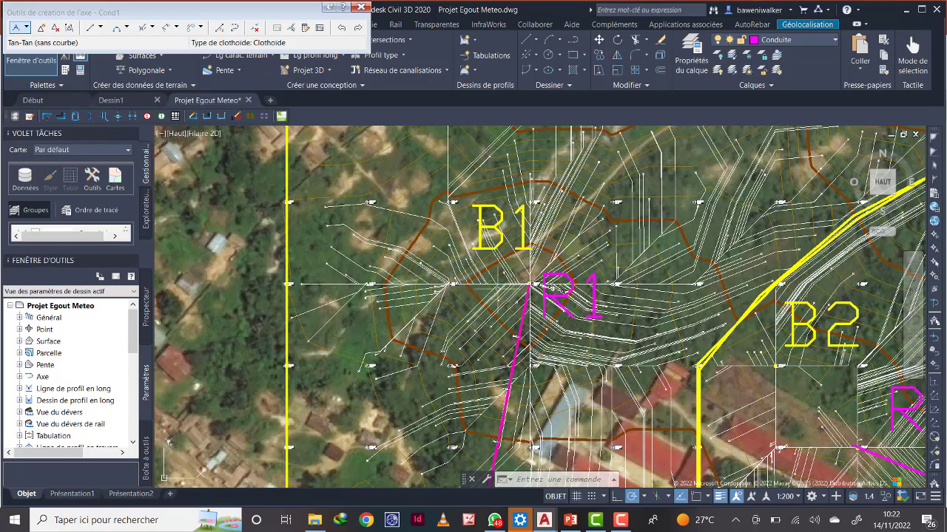
{"action": "scroll", "coordinate": [515, 263], "scroll_direction": "up", "scroll_amount": 4}
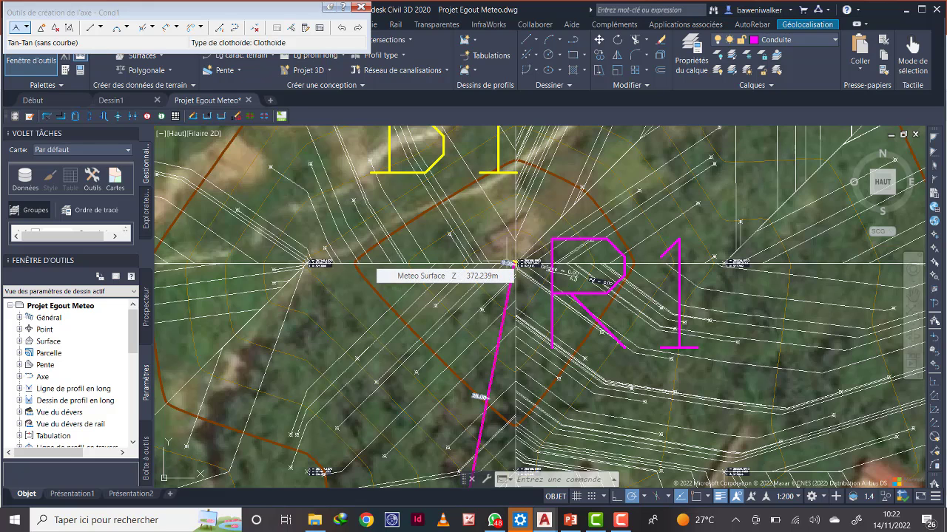
{"action": "scroll", "coordinate": [537, 271], "scroll_direction": "down", "scroll_amount": 8}
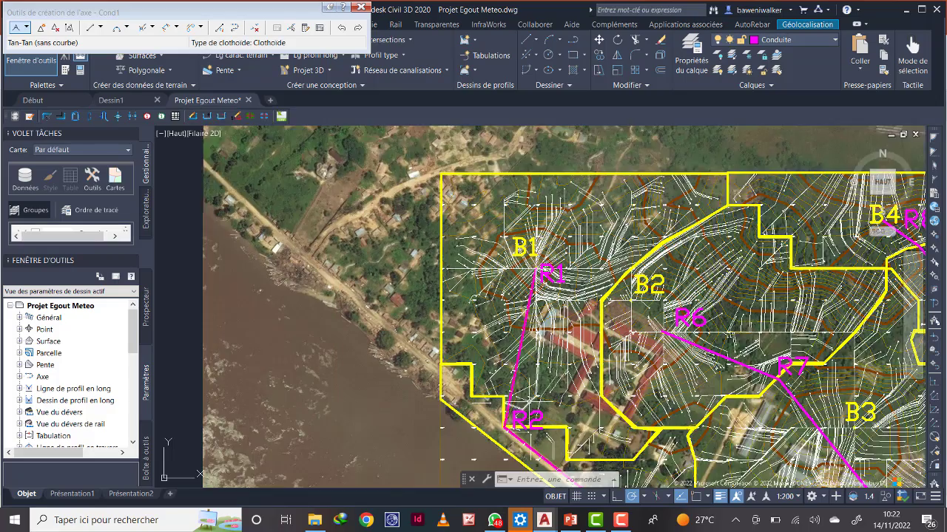
- Examine the alignment's station and geometry-point labels at R2, R3 and R4 through to its end at R5
{"action": "middle_click_drag", "start_coordinate": [528, 400], "coordinate": [520, 280]}
{"action": "scroll", "coordinate": [520, 281], "scroll_direction": "up", "scroll_amount": 10}
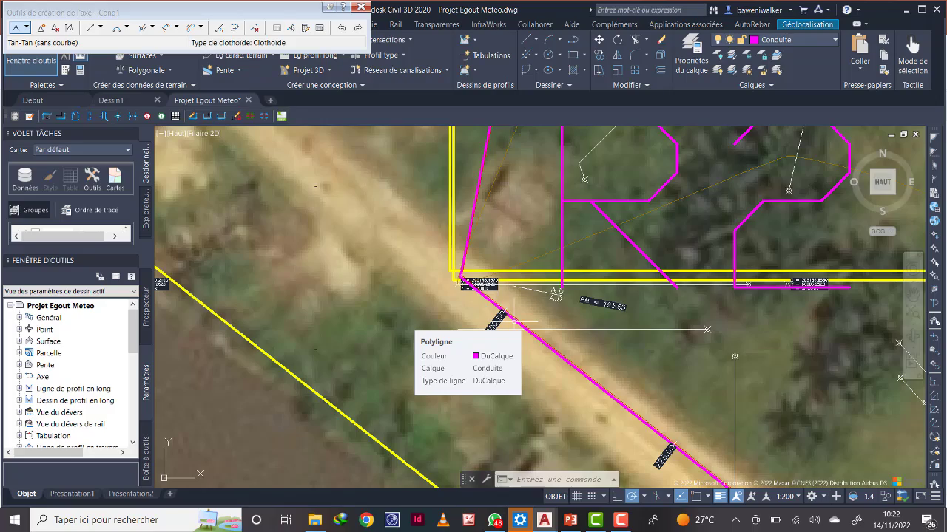
{"action": "scroll", "coordinate": [514, 323], "scroll_direction": "down", "scroll_amount": 5}
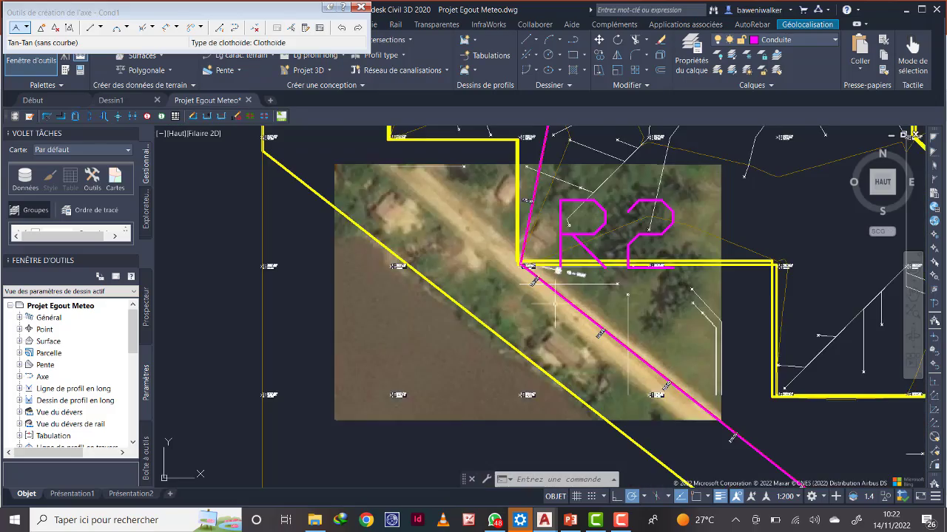
{"action": "mouse_move", "coordinate": [744, 428]}
{"action": "middle_mouse_down"}
{"action": "mouse_move", "coordinate": [670, 380]}
{"action": "mouse_move", "coordinate": [604, 300]}
{"action": "middle_mouse_up"}
{"action": "middle_click_drag", "start_coordinate": [775, 435], "coordinate": [620, 300]}
{"action": "scroll", "coordinate": [648, 358], "scroll_direction": "up", "scroll_amount": 6}
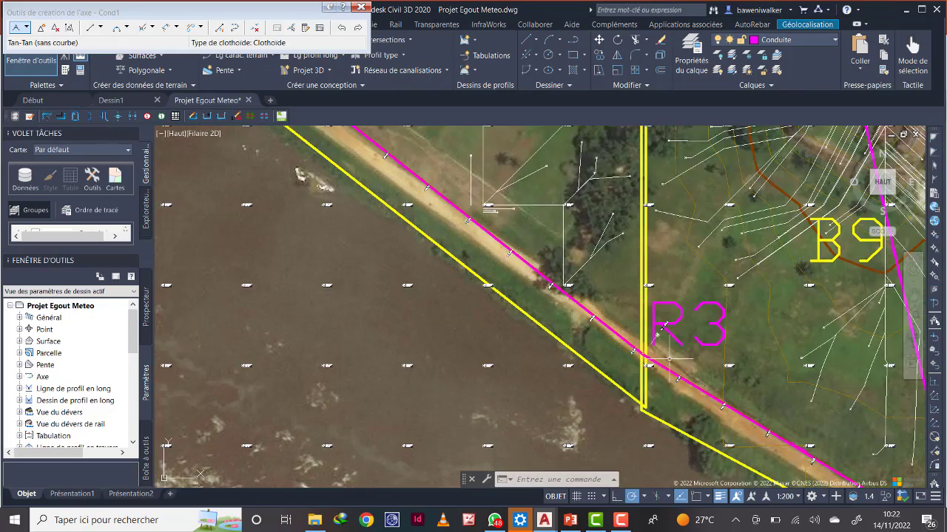
{"action": "scroll", "coordinate": [622, 373], "scroll_direction": "up", "scroll_amount": 3}
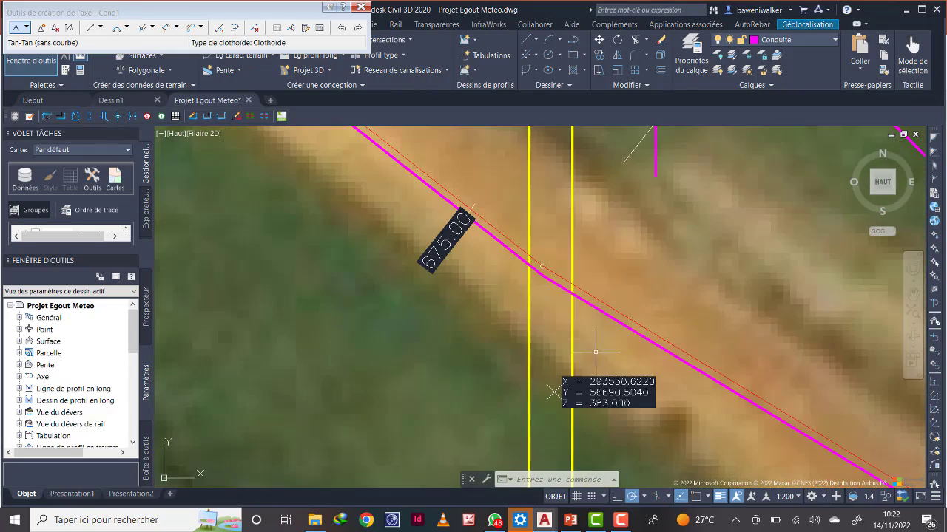
{"action": "scroll", "coordinate": [562, 291], "scroll_direction": "down", "scroll_amount": 5}
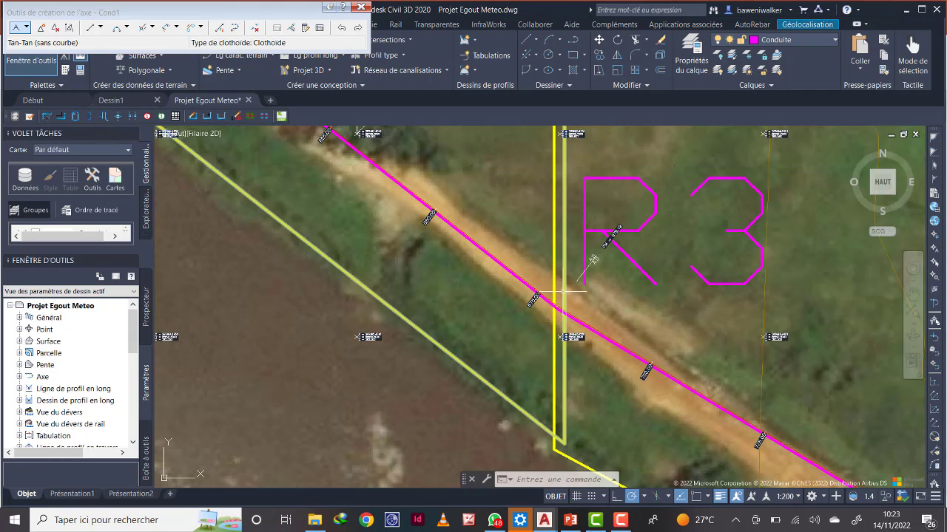
{"action": "scroll", "coordinate": [534, 292], "scroll_direction": "down", "scroll_amount": 4}
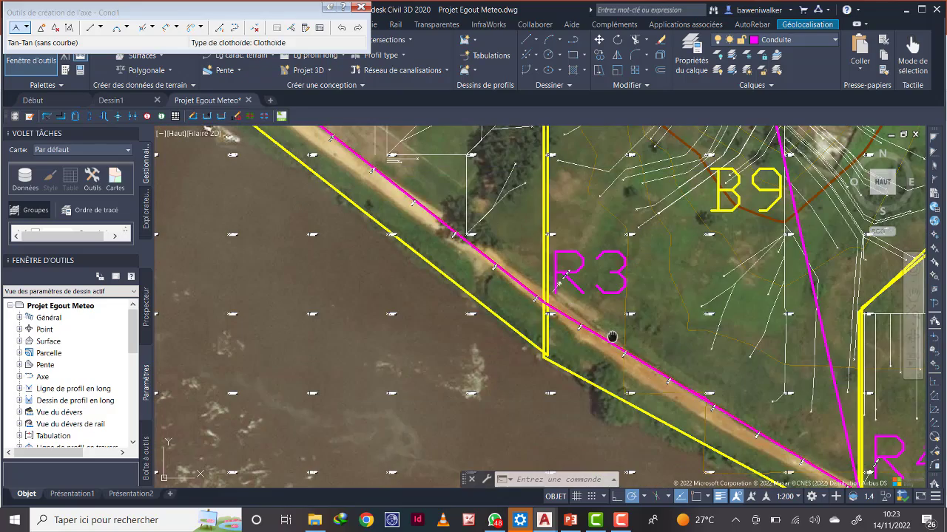
{"action": "middle_click_drag", "start_coordinate": [613, 334], "coordinate": [447, 256]}
{"action": "scroll", "coordinate": [670, 403], "scroll_direction": "up", "scroll_amount": 5}
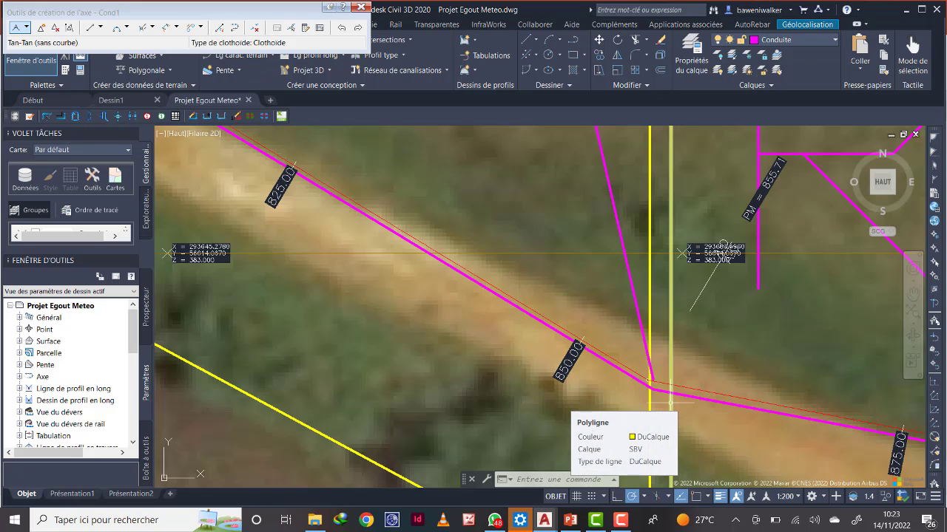
{"action": "scroll", "coordinate": [670, 403], "scroll_direction": "down", "scroll_amount": 5}
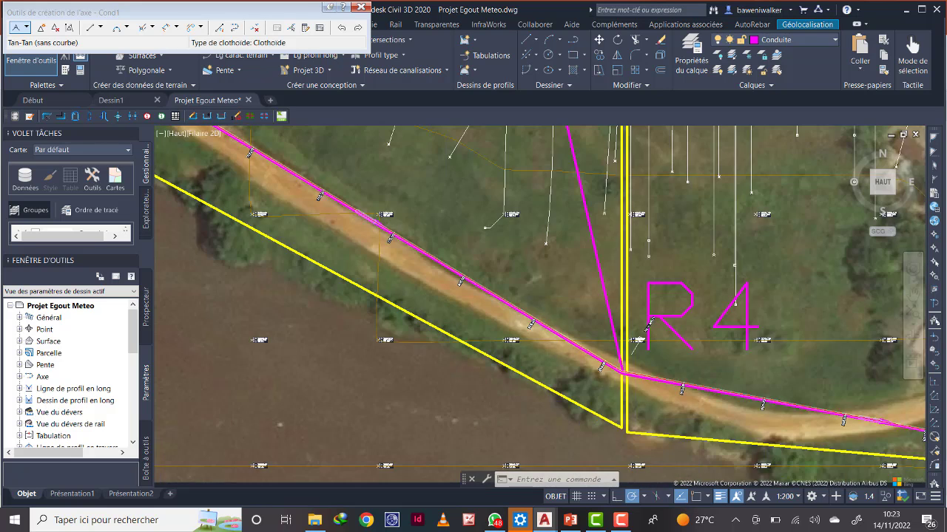
{"action": "middle_click_drag", "start_coordinate": [734, 409], "coordinate": [617, 362]}
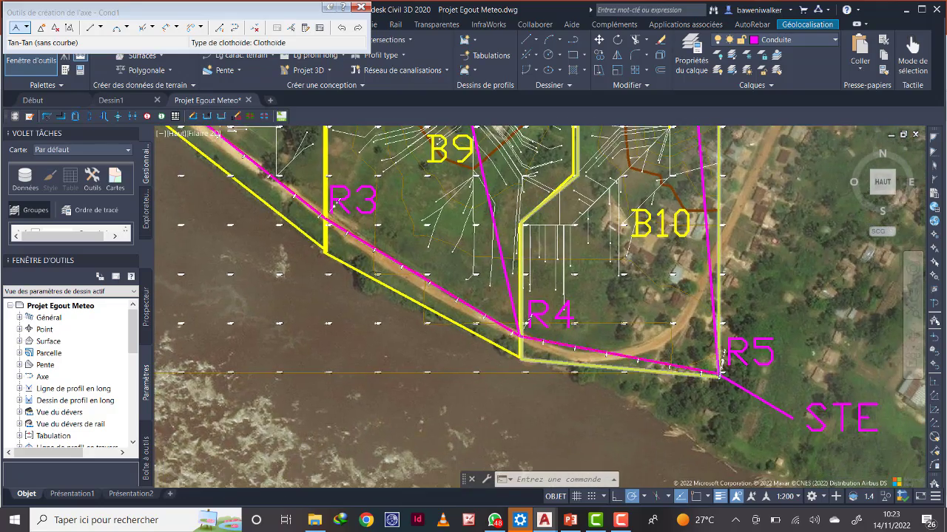
{"action": "scroll", "coordinate": [698, 379], "scroll_direction": "up", "scroll_amount": 6}
{"action": "scroll", "coordinate": [701, 377], "scroll_direction": "up", "scroll_amount": 2}
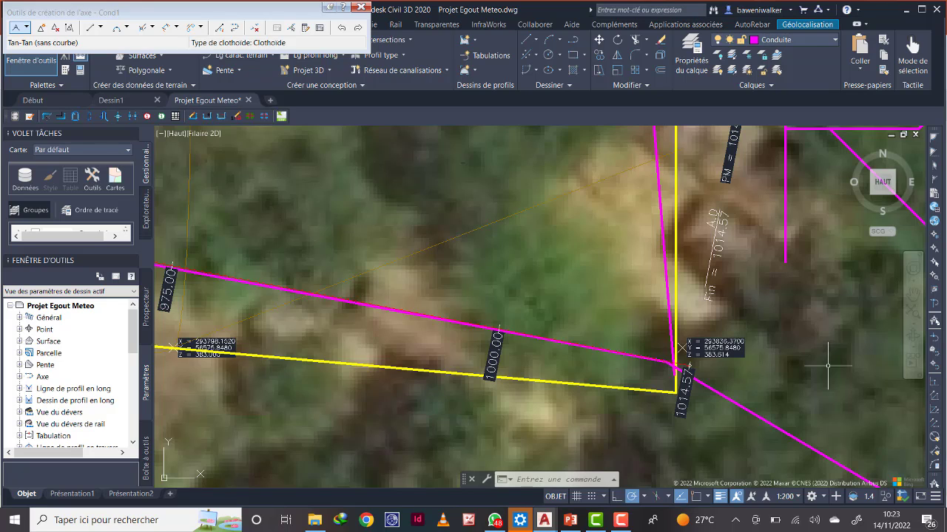
- Close the alignment creation tools and show the whole pipe network
{"action": "scroll", "coordinate": [826, 366], "scroll_direction": "down", "scroll_amount": 10}
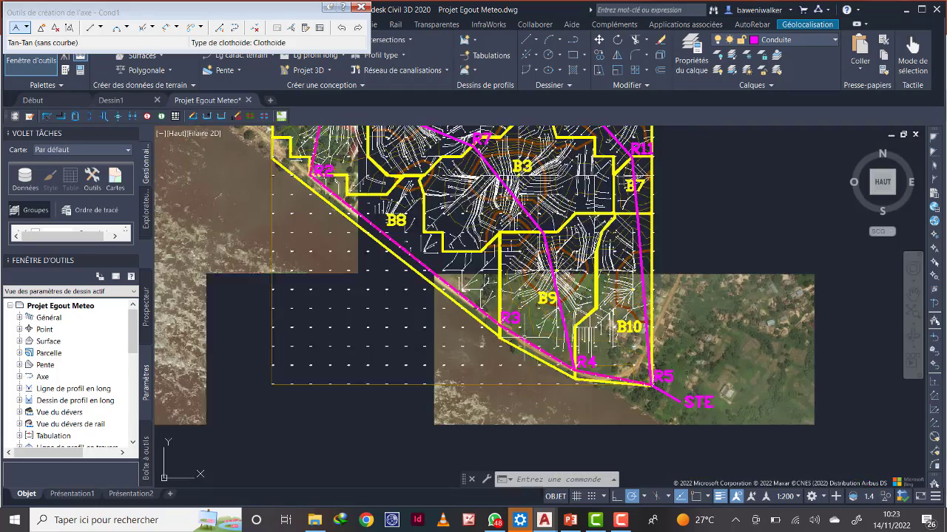
{"action": "middle_click_drag", "start_coordinate": [511, 262], "coordinate": [518, 310]}
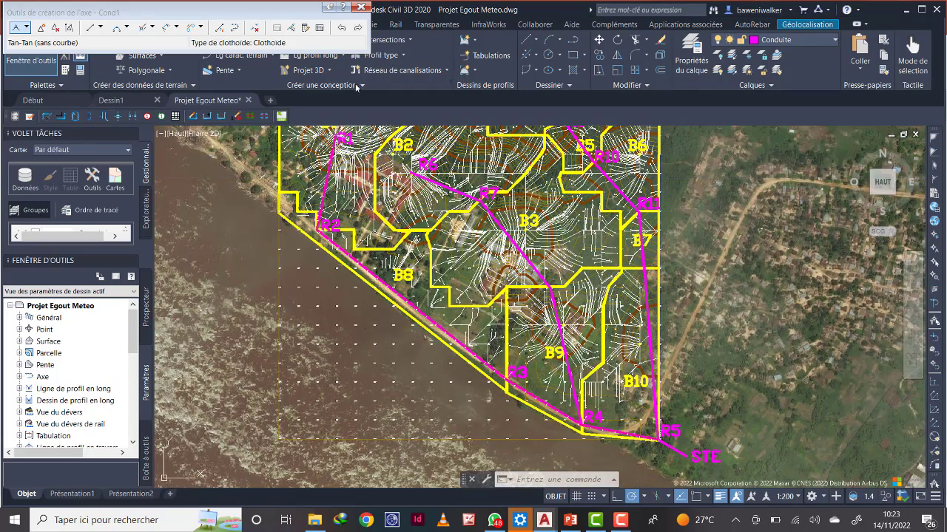
{"action": "left_click", "coordinate": [360, 6]}
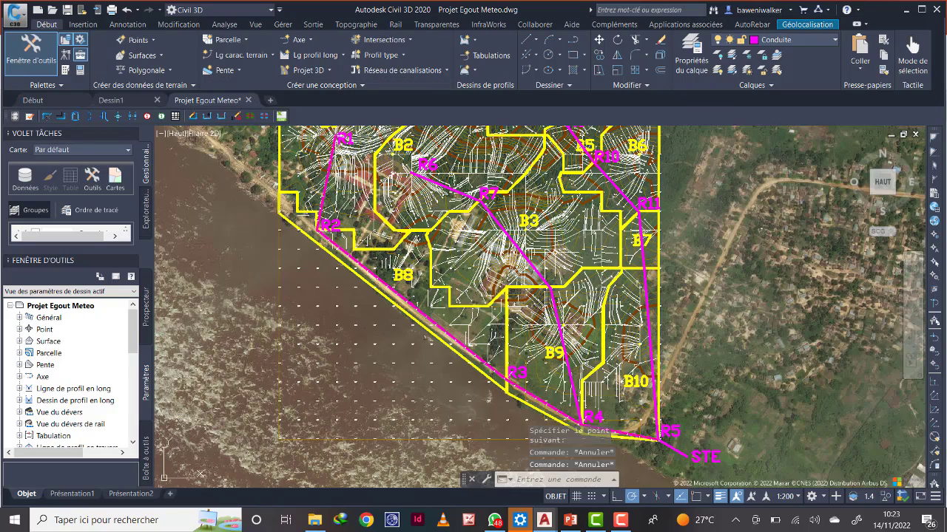
{"action": "scroll", "coordinate": [482, 161], "scroll_direction": "down", "scroll_amount": 3}
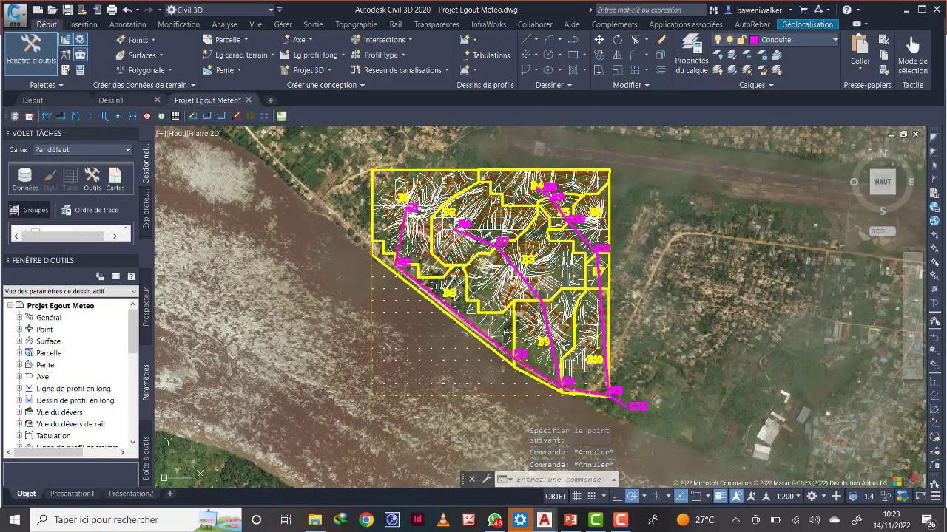
- Sample a ground profile for the Cond1 alignment from Meteo Surface and add it to the profile list
{"action": "middle_click_drag", "start_coordinate": [473, 242], "coordinate": [423, 248]}
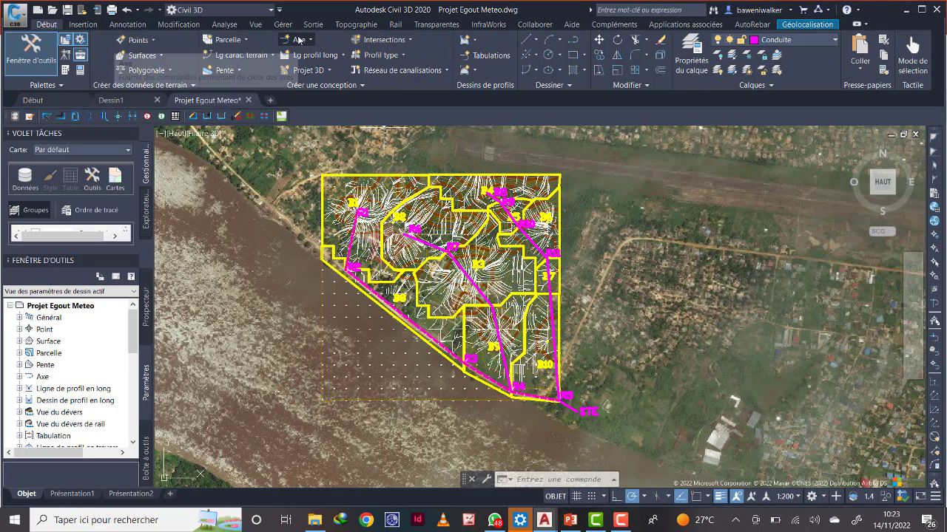
{"action": "left_click", "coordinate": [345, 55]}
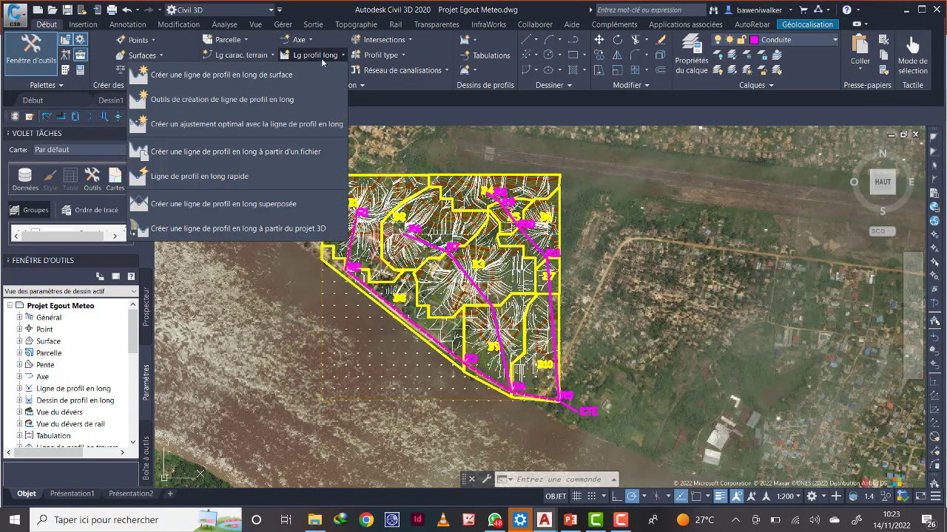
{"action": "left_click", "coordinate": [240, 78]}
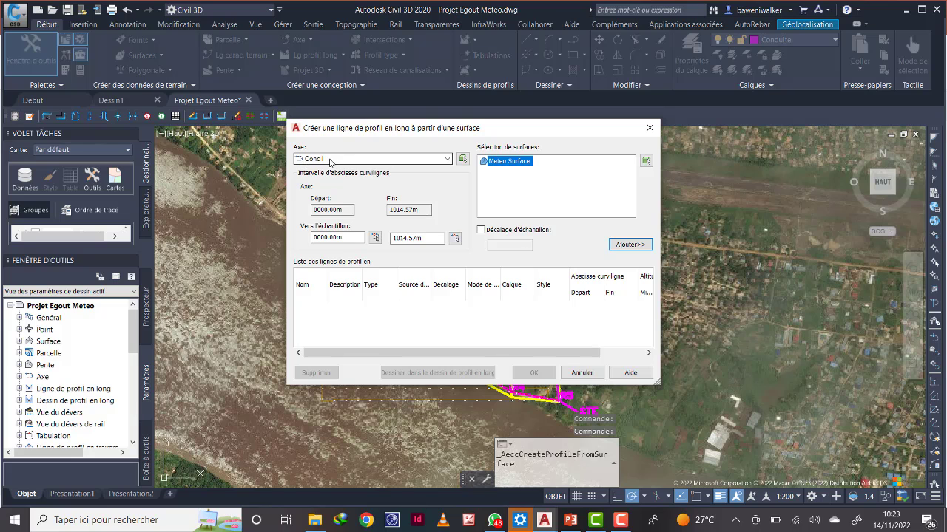
{"action": "left_click", "coordinate": [446, 160]}
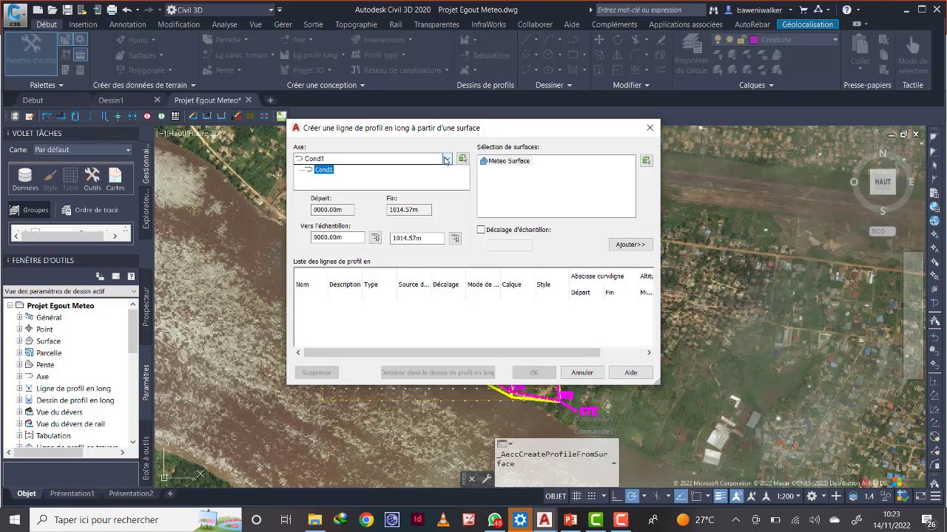
{"action": "left_click", "coordinate": [323, 169]}
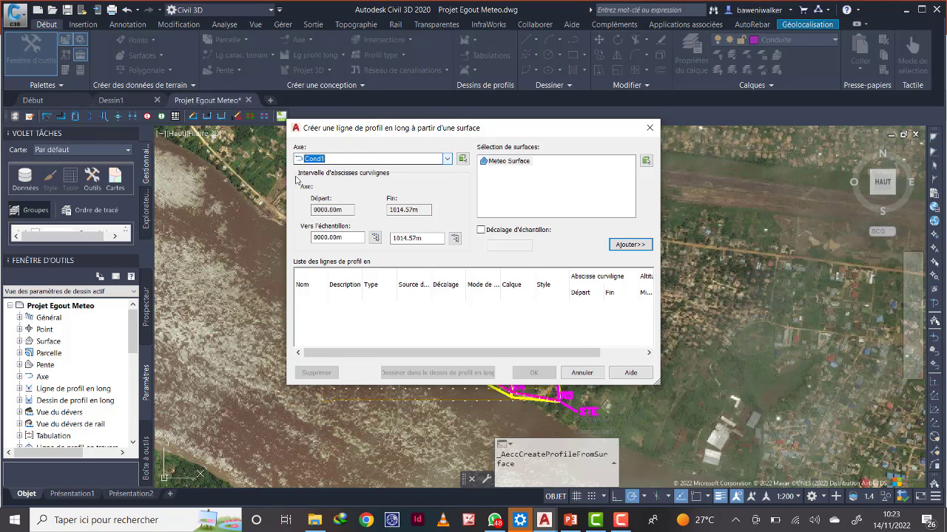
{"action": "left_click", "coordinate": [516, 162]}
{"action": "left_click", "coordinate": [627, 246]}
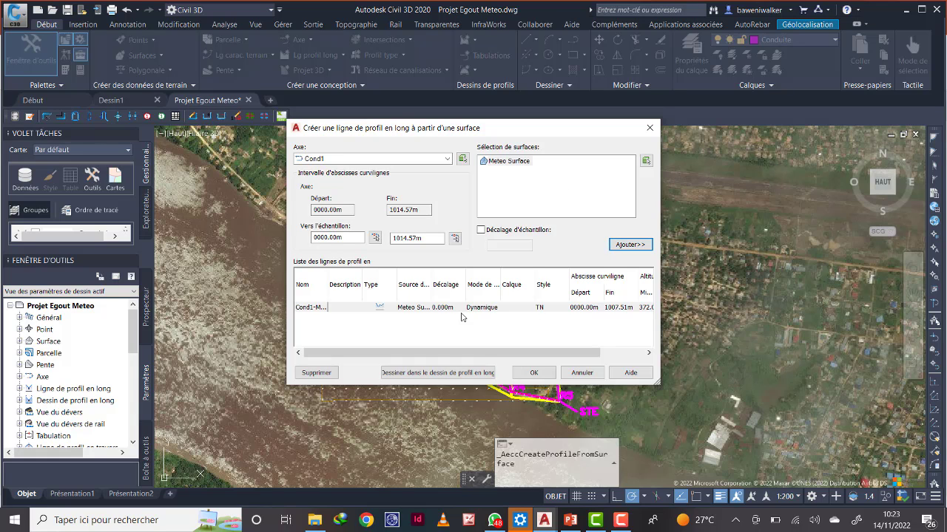
- Draw Cond1's profile view in the Profil en Long style with the Profil Conception band set, placing it east of the STE outlet
{"action": "left_click", "coordinate": [435, 373]}
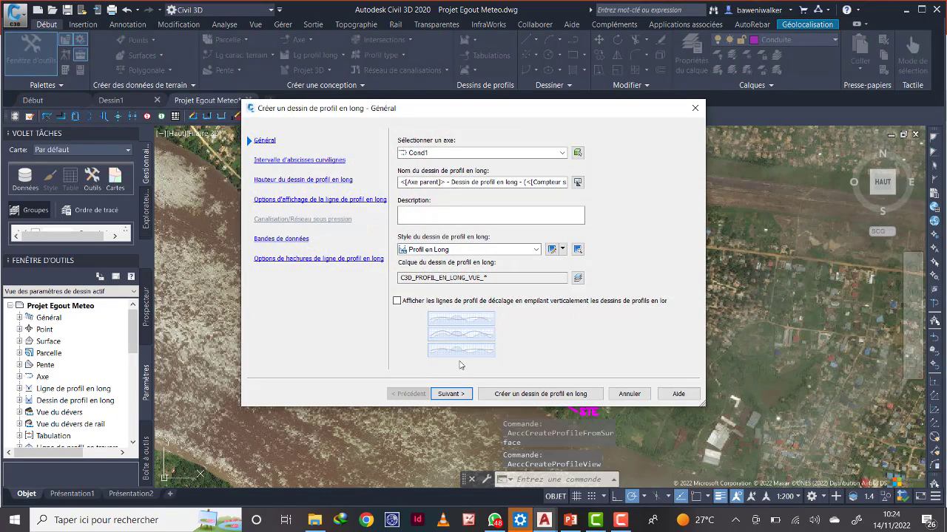
{"action": "left_click", "coordinate": [452, 394]}
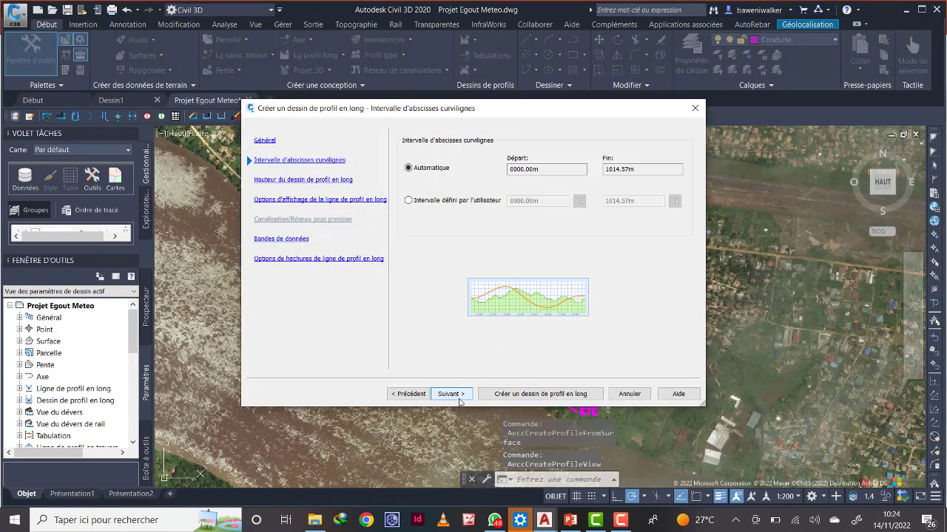
{"action": "left_click", "coordinate": [464, 396]}
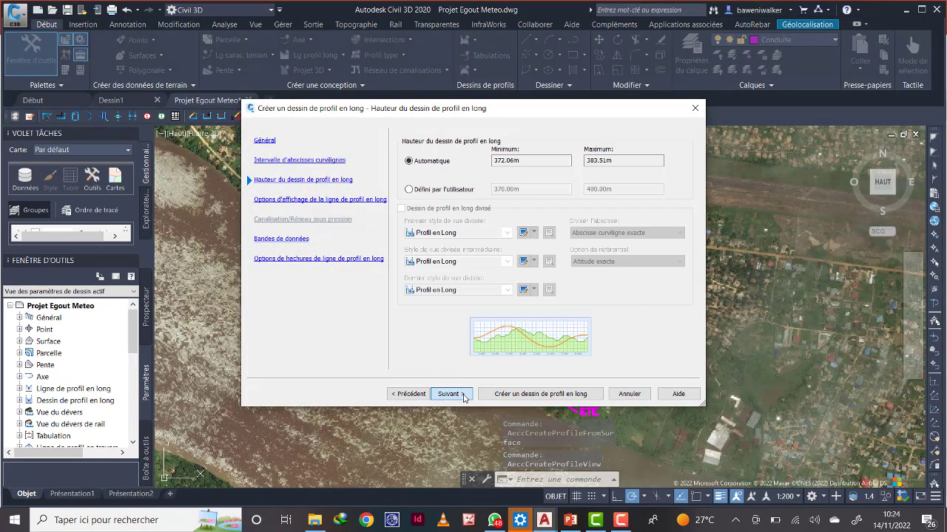
{"action": "left_click", "coordinate": [463, 396]}
{"action": "left_click", "coordinate": [463, 396]}
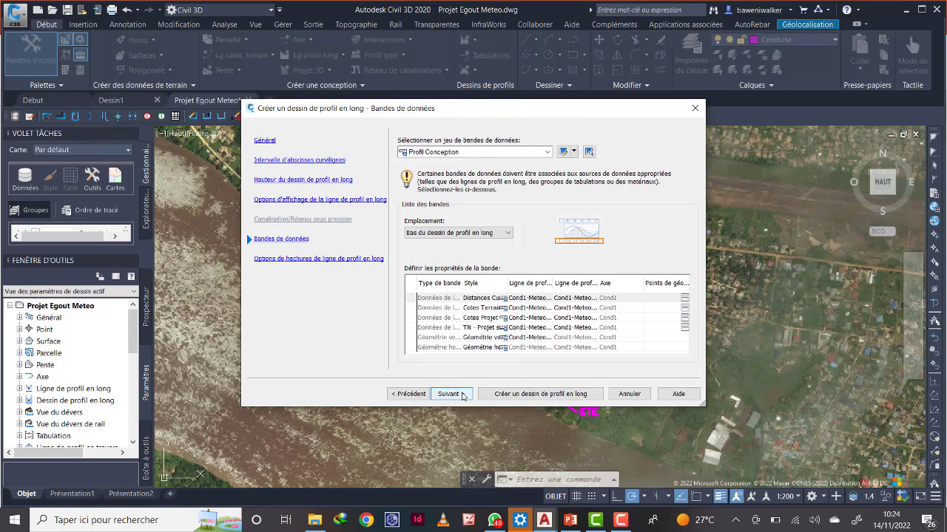
{"action": "left_click", "coordinate": [463, 396]}
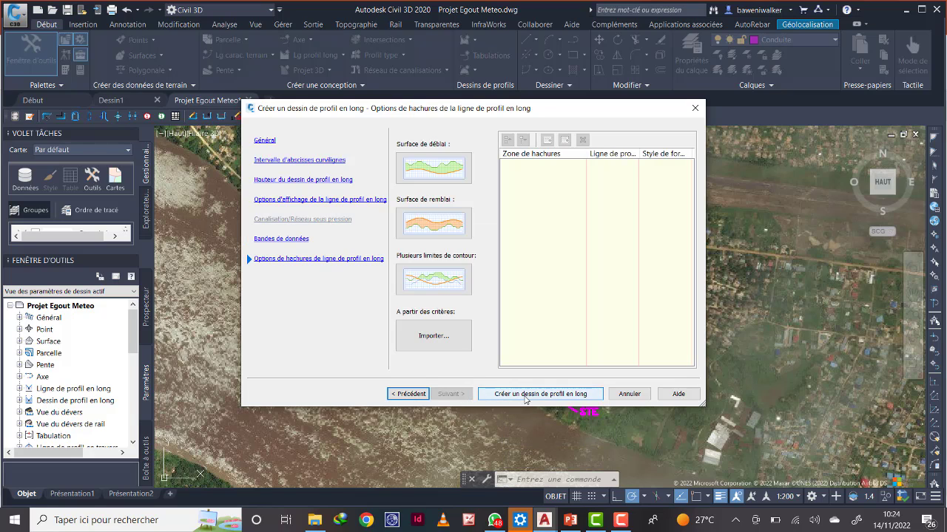
{"action": "left_click", "coordinate": [526, 400]}
{"action": "scroll", "coordinate": [650, 274], "scroll_direction": "down", "scroll_amount": 4}
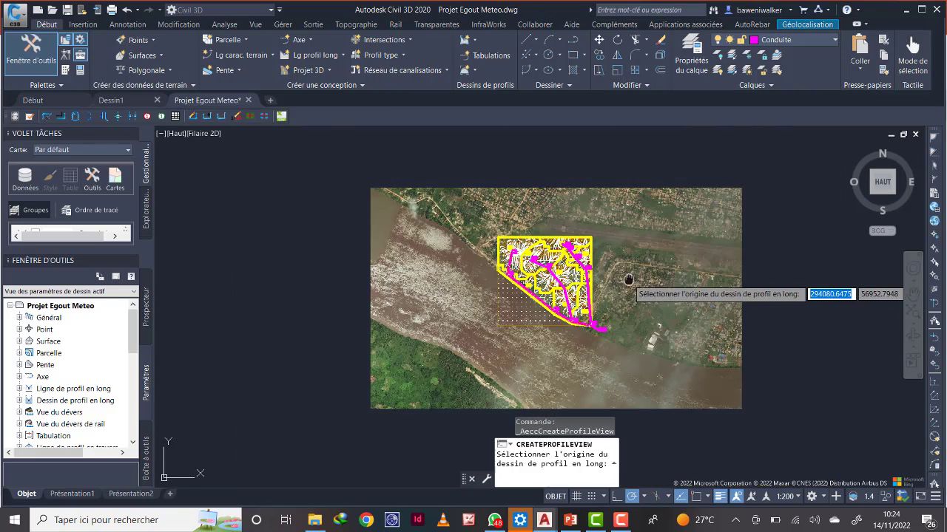
{"action": "middle_click_drag", "start_coordinate": [627, 279], "coordinate": [481, 247]}
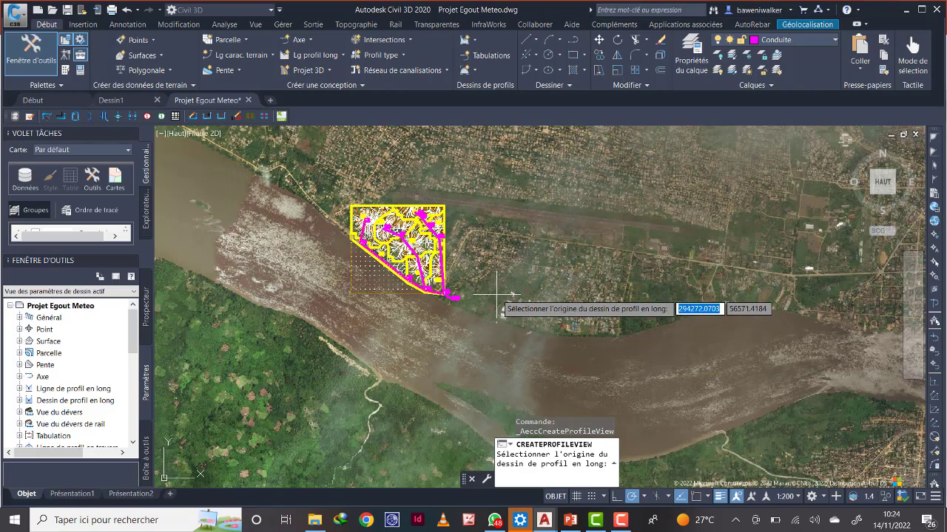
{"action": "left_click", "coordinate": [496, 295]}
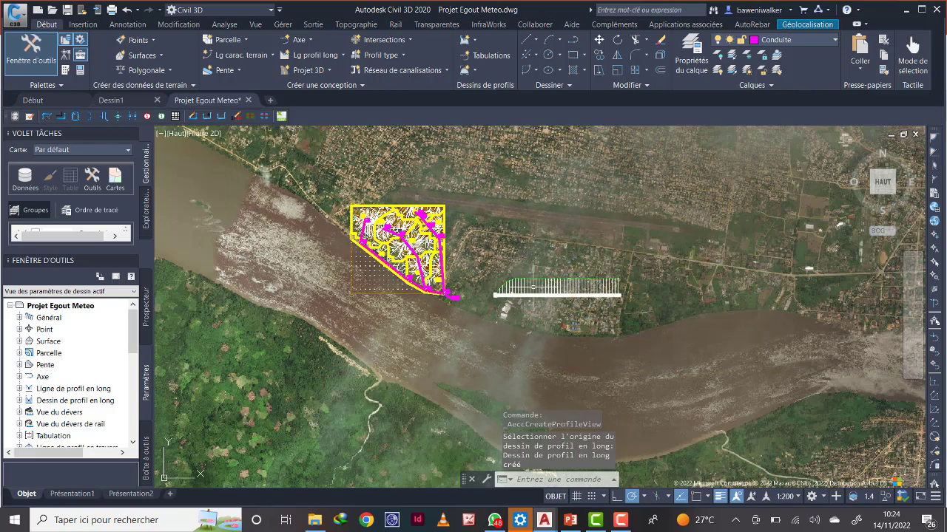
- Examine the new profile view and compare it with the Cond1 alignment's stationing between R4 and R5
{"action": "scroll", "coordinate": [496, 300], "scroll_direction": "up", "scroll_amount": 3}
{"action": "scroll", "coordinate": [497, 304], "scroll_direction": "up", "scroll_amount": 2}
{"action": "middle_click_drag", "start_coordinate": [448, 293], "coordinate": [357, 270]}
{"action": "scroll", "coordinate": [455, 277], "scroll_direction": "down", "scroll_amount": 3}
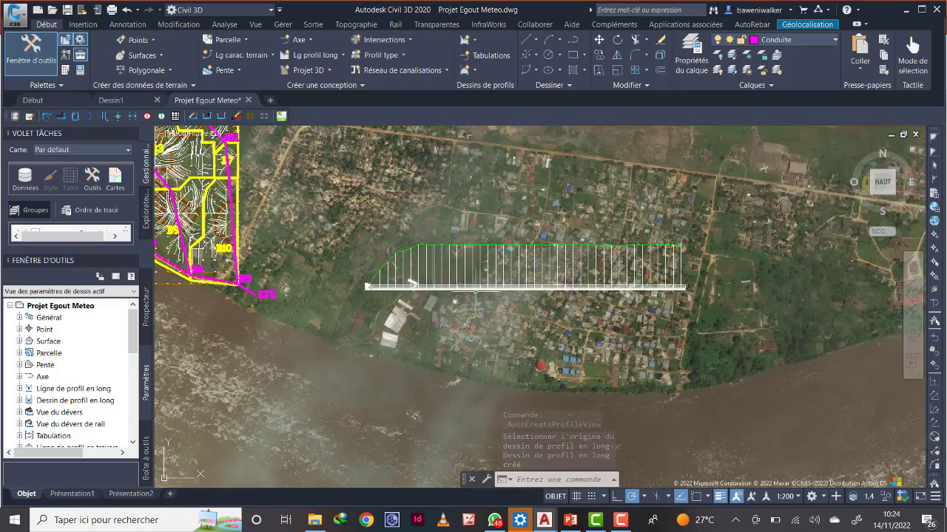
{"action": "scroll", "coordinate": [450, 279], "scroll_direction": "down", "scroll_amount": 4}
{"action": "scroll", "coordinate": [345, 289], "scroll_direction": "up", "scroll_amount": 10}
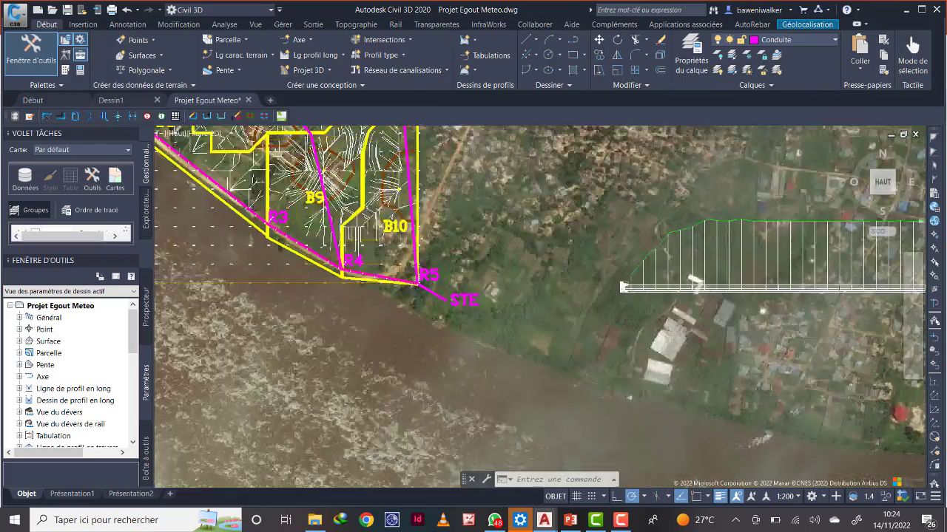
{"action": "scroll", "coordinate": [569, 302], "scroll_direction": "up", "scroll_amount": 4}
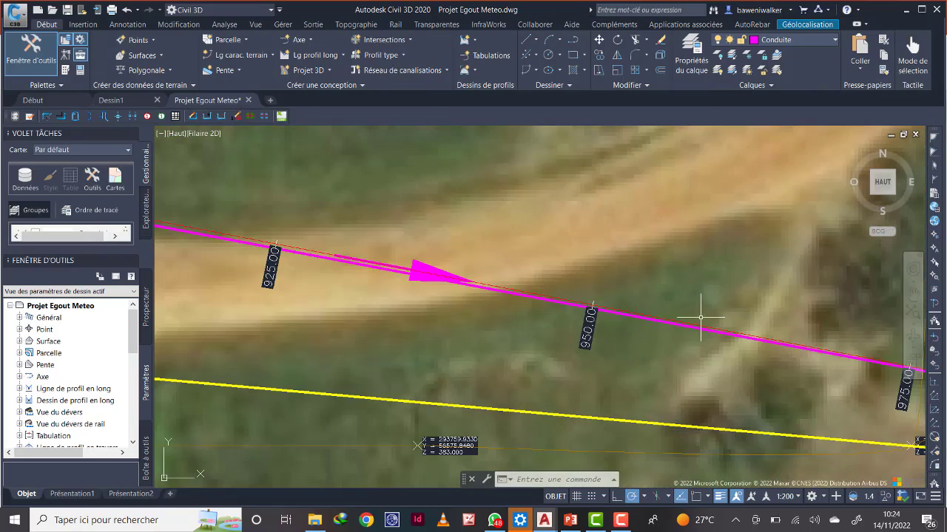
{"action": "scroll", "coordinate": [701, 318], "scroll_direction": "down", "scroll_amount": 15}
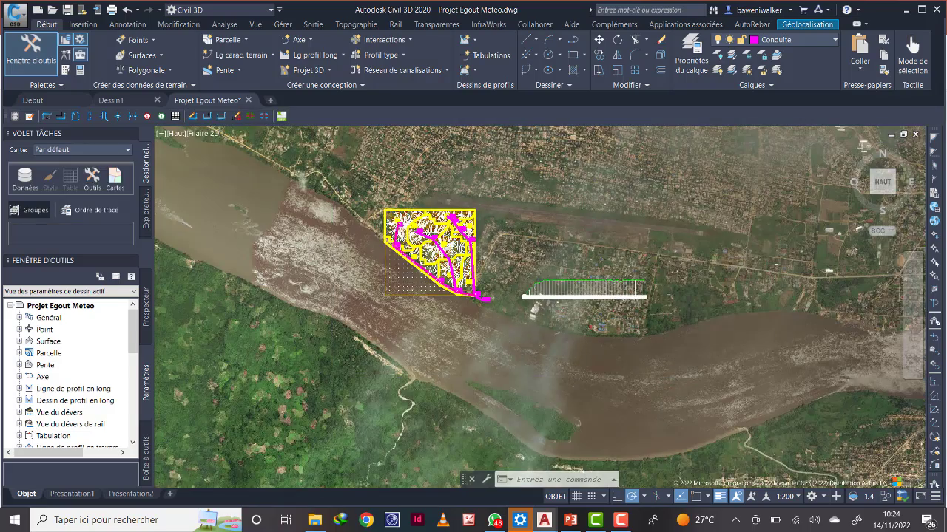
- Examine the terrain line along the Cond1 profile view from start to end against the pipe route in plan
{"action": "scroll", "coordinate": [508, 290], "scroll_direction": "up", "scroll_amount": 2}
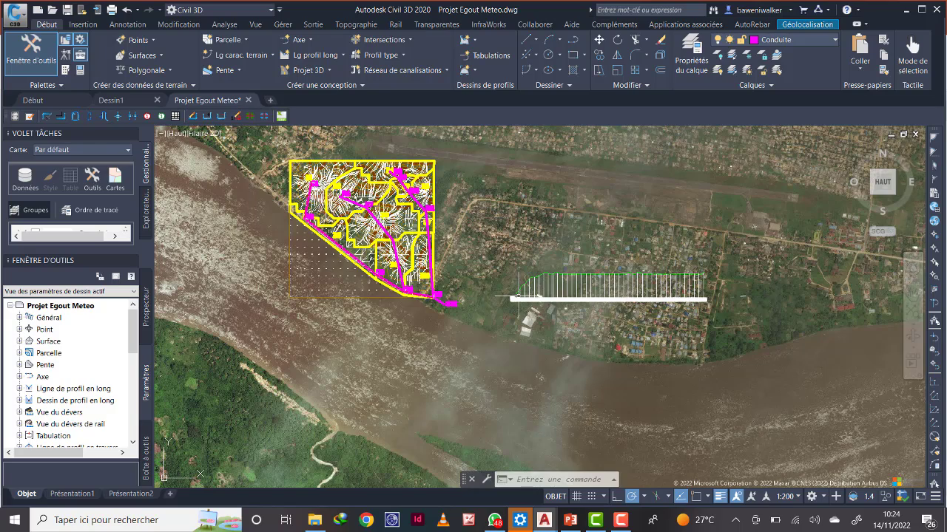
{"action": "scroll", "coordinate": [510, 297], "scroll_direction": "up", "scroll_amount": 5}
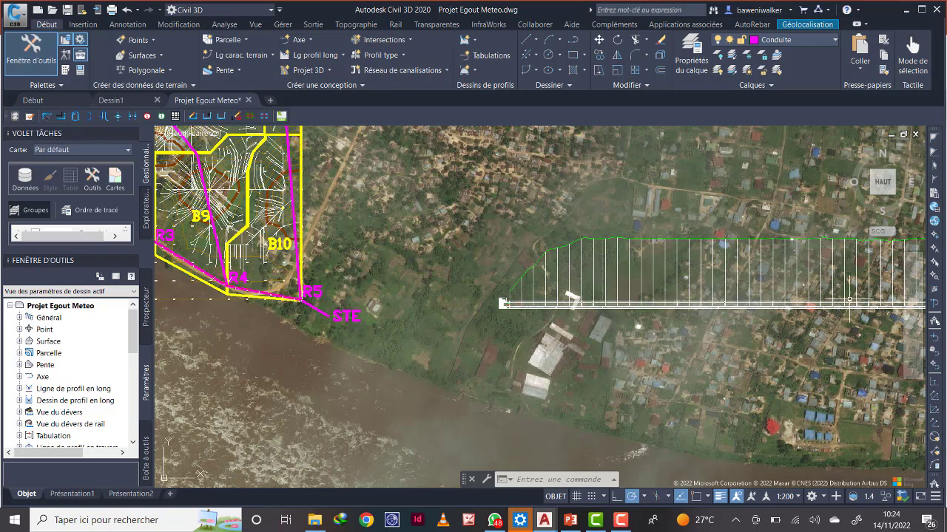
{"action": "middle_click_drag", "start_coordinate": [503, 303], "coordinate": [218, 301]}
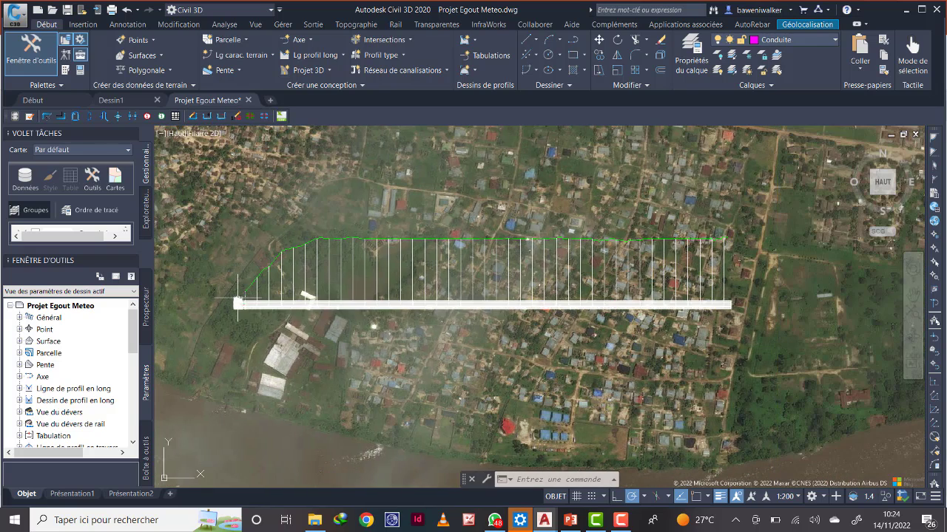
{"action": "left_click", "coordinate": [248, 294]}
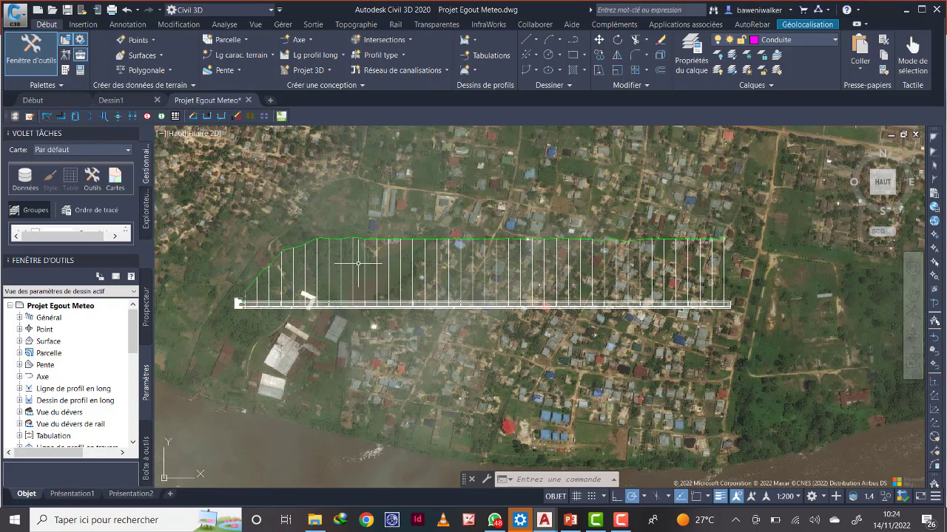
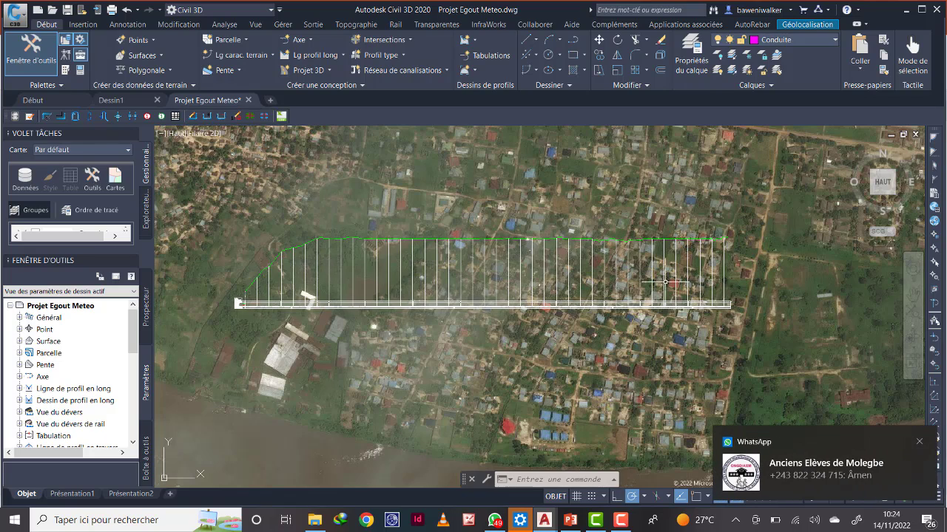
{"action": "scroll", "coordinate": [665, 282], "scroll_direction": "down", "scroll_amount": 6}
{"action": "scroll", "coordinate": [577, 278], "scroll_direction": "up", "scroll_amount": 3}
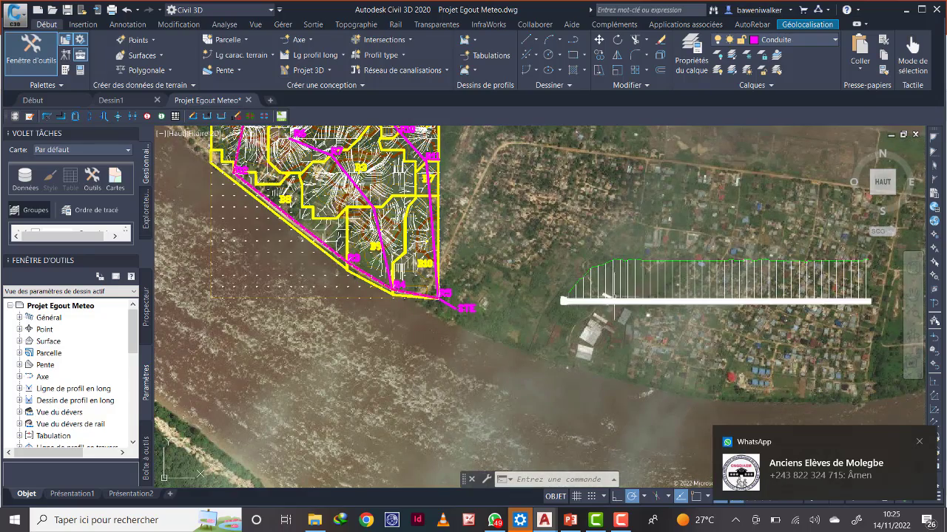
{"action": "scroll", "coordinate": [618, 283], "scroll_direction": "down", "scroll_amount": 2}
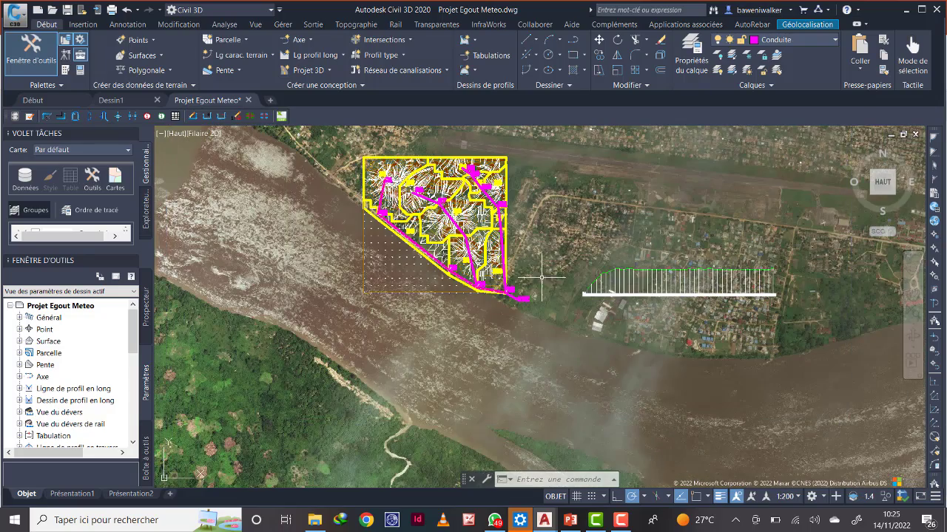
{"action": "middle_click_drag", "start_coordinate": [554, 282], "coordinate": [462, 310]}
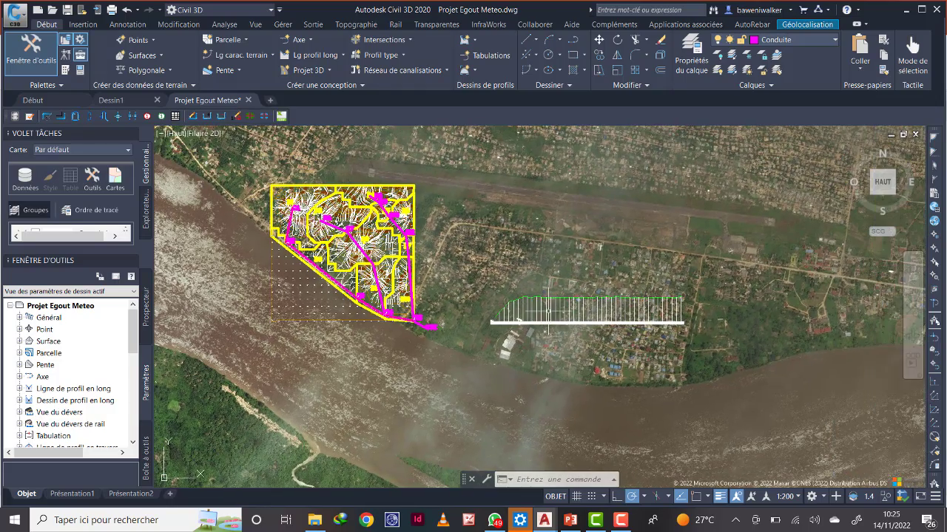
{"action": "scroll", "coordinate": [547, 310], "scroll_direction": "up", "scroll_amount": 4}
{"action": "scroll", "coordinate": [461, 333], "scroll_direction": "down", "scroll_amount": 2}
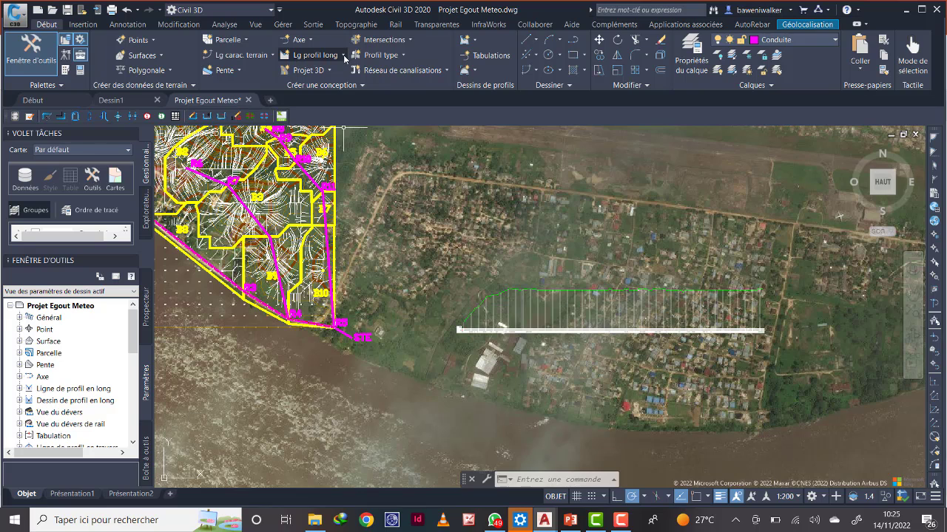
- Examine the Cond1 profile view's title block and data bands at its start, and follow the terrain line to its end
{"action": "left_click", "coordinate": [344, 56]}
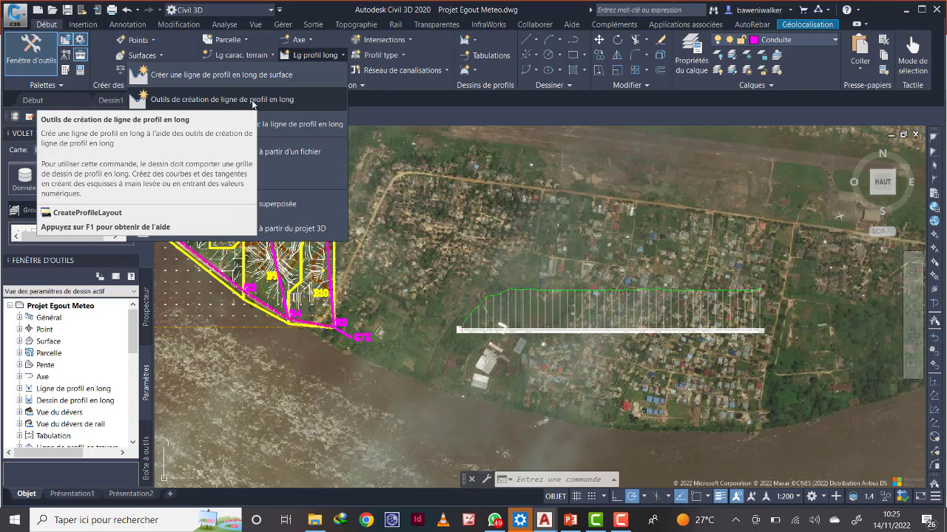
{"action": "left_click", "coordinate": [408, 122]}
{"action": "scroll", "coordinate": [475, 254], "scroll_direction": "up", "scroll_amount": 10}
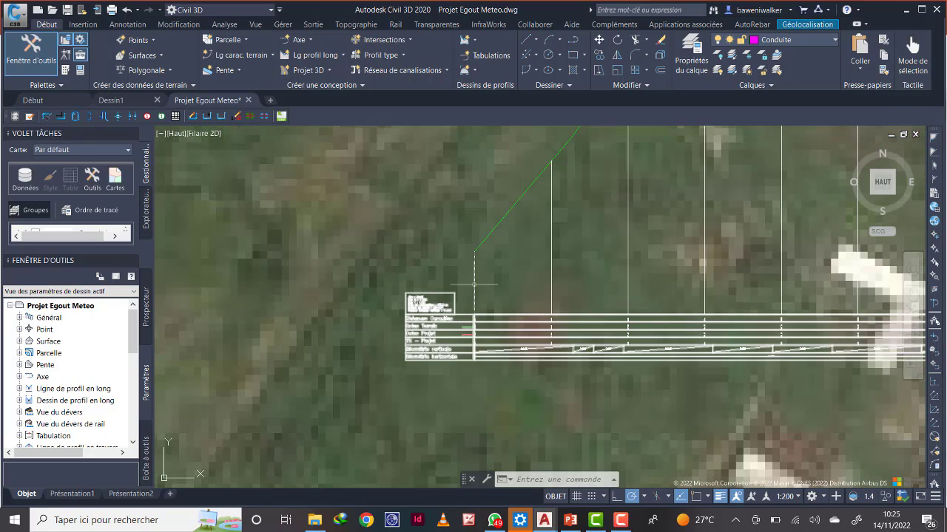
{"action": "scroll", "coordinate": [474, 284], "scroll_direction": "up", "scroll_amount": 5}
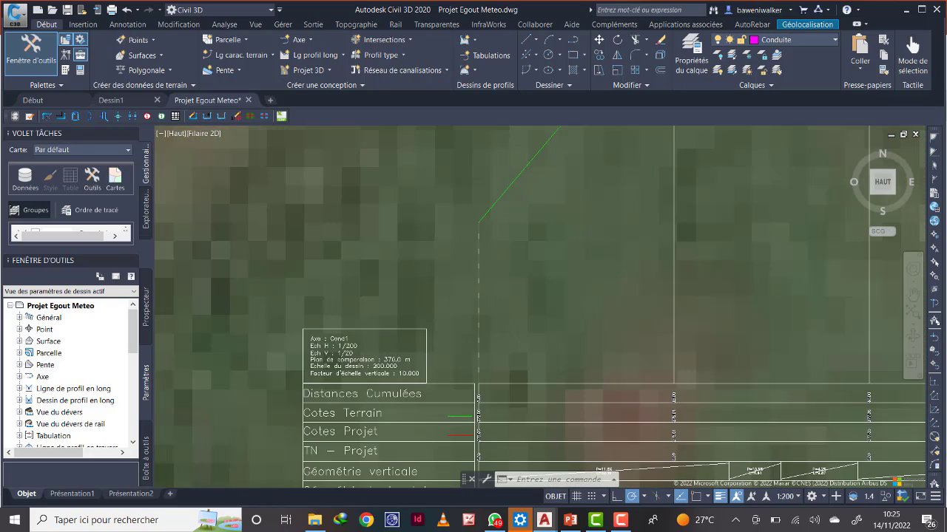
{"action": "scroll", "coordinate": [425, 270], "scroll_direction": "down", "scroll_amount": 10}
{"action": "scroll", "coordinate": [591, 255], "scroll_direction": "up", "scroll_amount": 4}
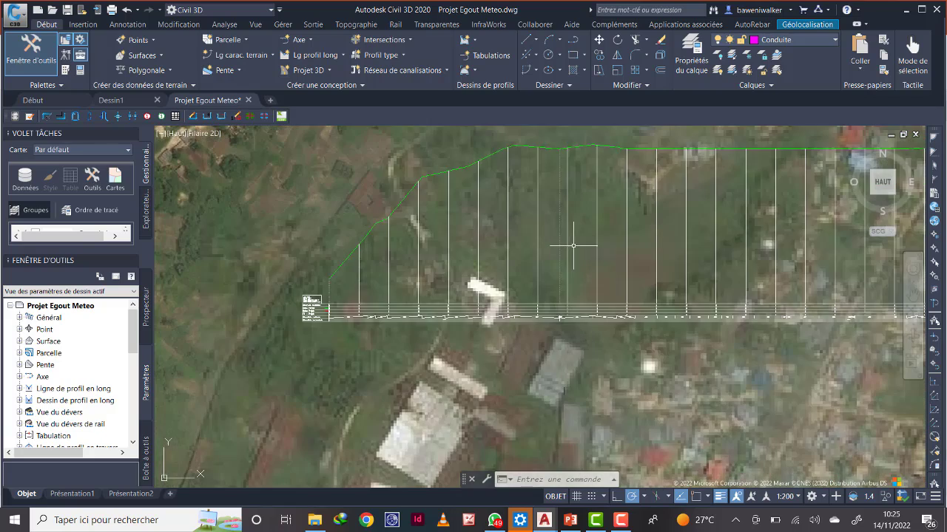
{"action": "scroll", "coordinate": [558, 252], "scroll_direction": "down", "scroll_amount": 5}
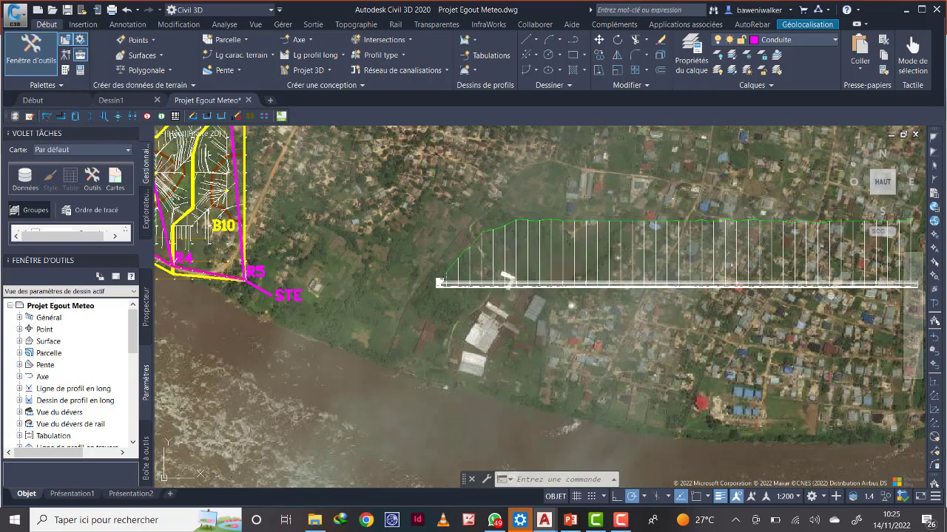
{"action": "middle_click_drag", "start_coordinate": [652, 263], "coordinate": [492, 261]}
{"action": "scroll", "coordinate": [494, 264], "scroll_direction": "up", "scroll_amount": 4}
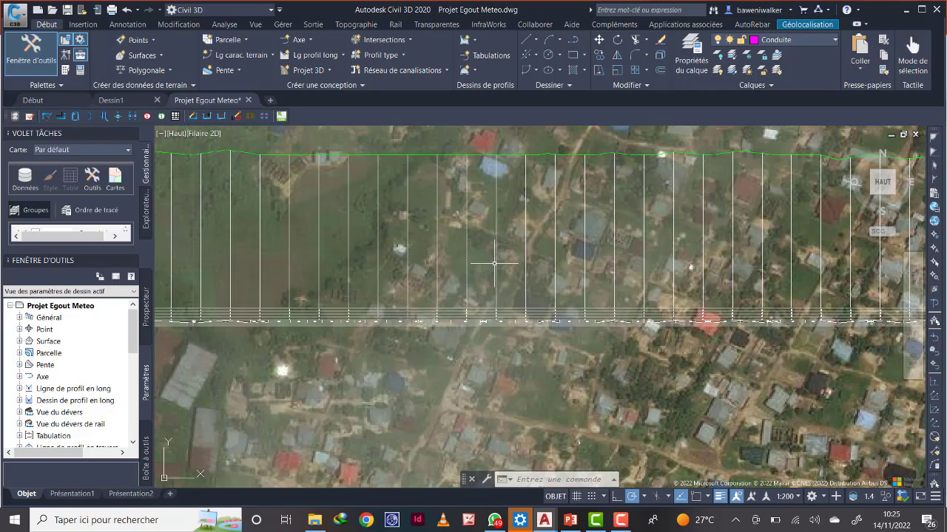
{"action": "middle_click_drag", "start_coordinate": [765, 260], "coordinate": [638, 258]}
{"action": "middle_click_drag", "start_coordinate": [750, 259], "coordinate": [509, 255]}
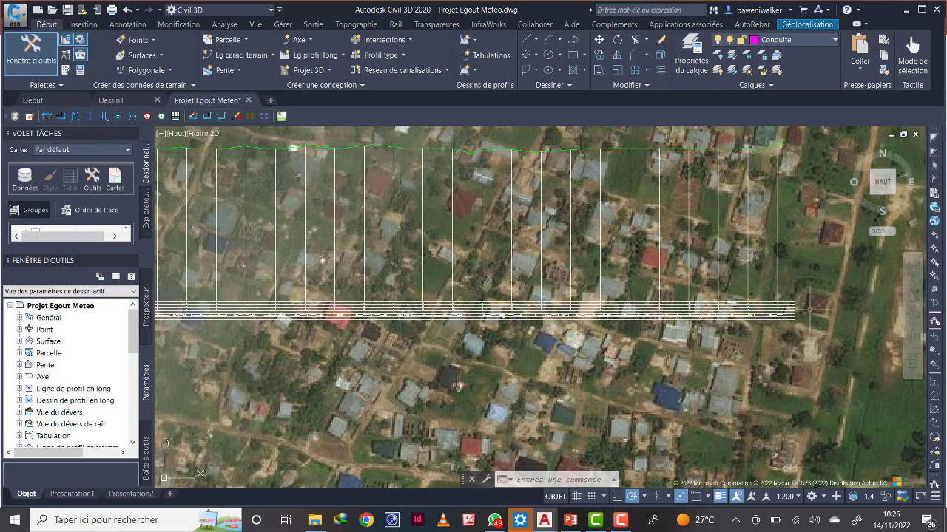
{"action": "scroll", "coordinate": [769, 320], "scroll_direction": "down", "scroll_amount": 5}
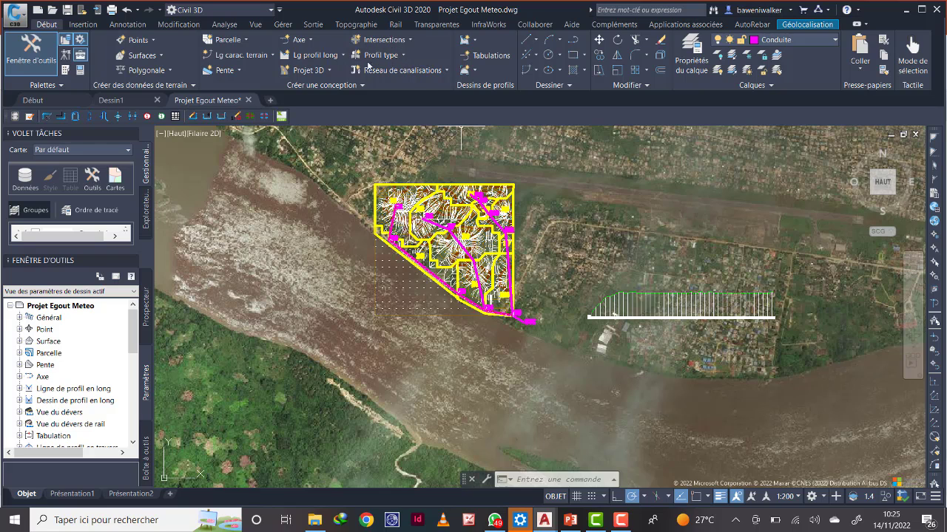
- Create a new layout profile on Cond1's profile view with the Conception style and the Projet Complet label set
{"action": "left_click", "coordinate": [342, 56]}
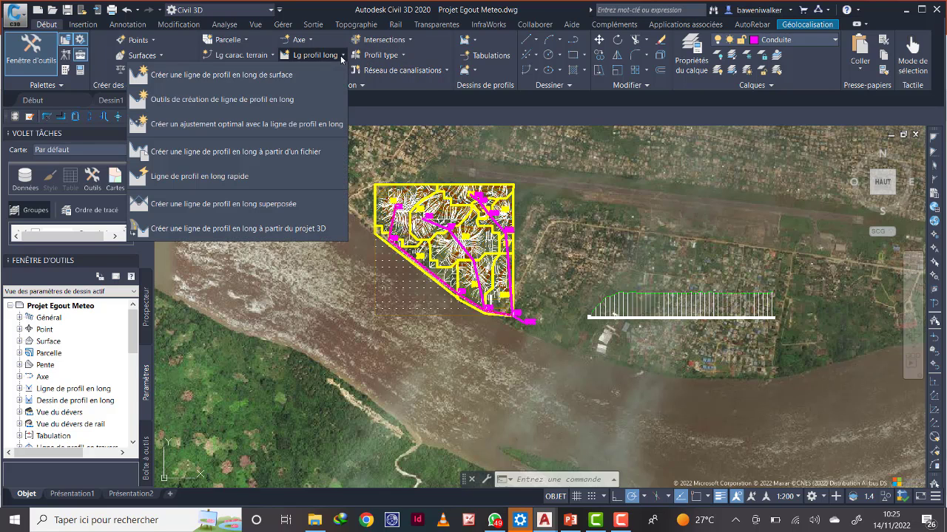
{"action": "left_click", "coordinate": [246, 97]}
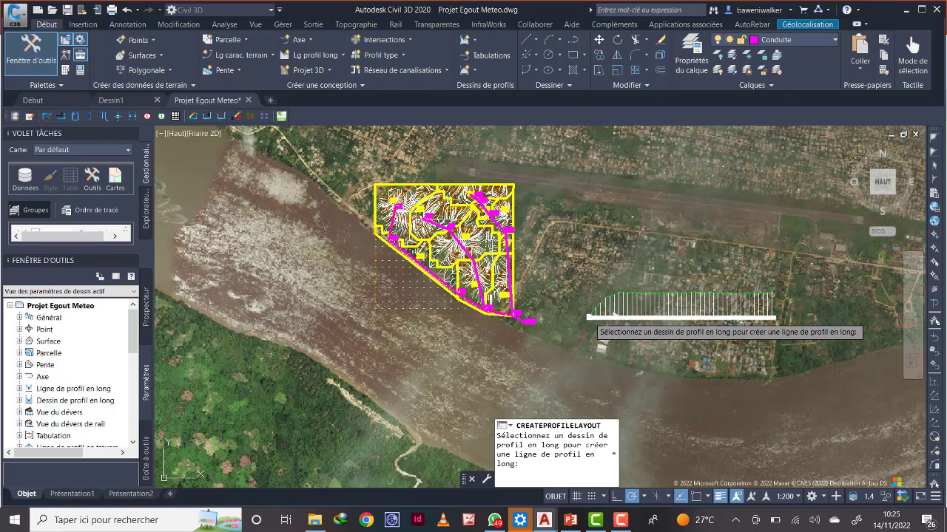
{"action": "left_click", "coordinate": [589, 317]}
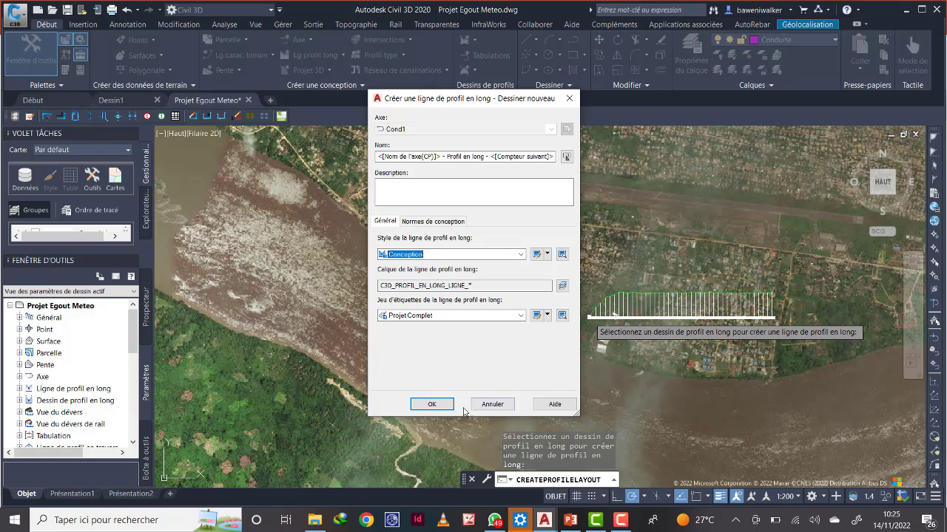
{"action": "left_click", "coordinate": [433, 405]}
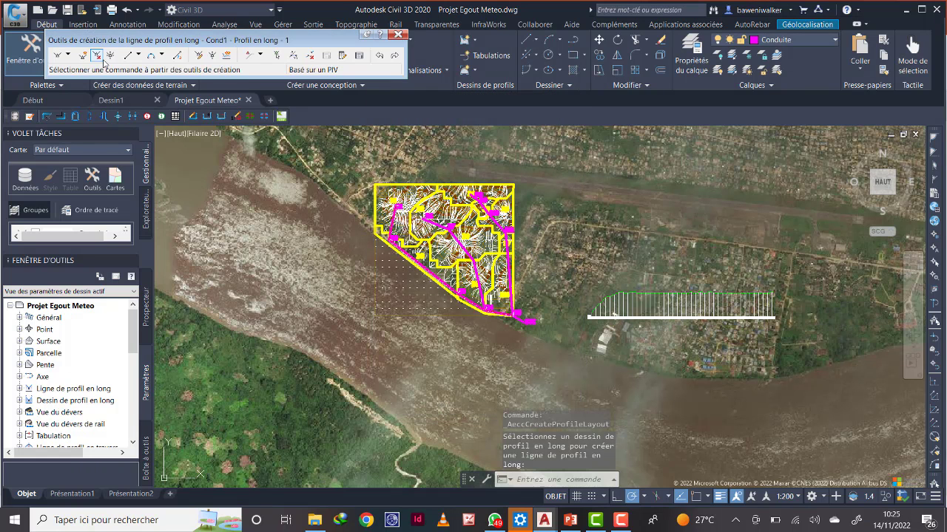
- Start drawing Cond1's design profile as tangents without curves, from the start of the profile view
{"action": "left_click", "coordinate": [68, 55]}
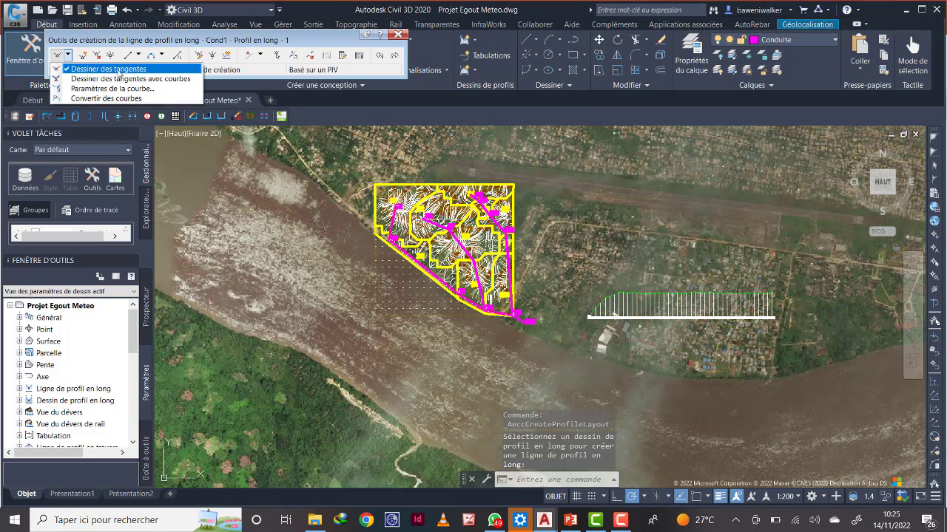
{"action": "left_click", "coordinate": [126, 68]}
{"action": "scroll", "coordinate": [599, 318], "scroll_direction": "up", "scroll_amount": 5}
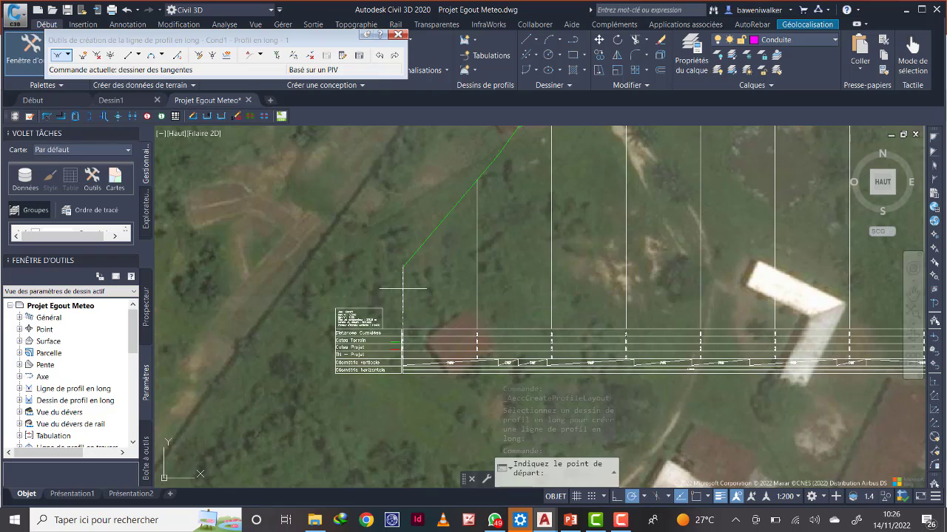
- Draw the first project profile tangent, about 194 long, from the profile view's start down slightly to the first dashed vertical line
{"action": "left_click", "coordinate": [403, 288]}
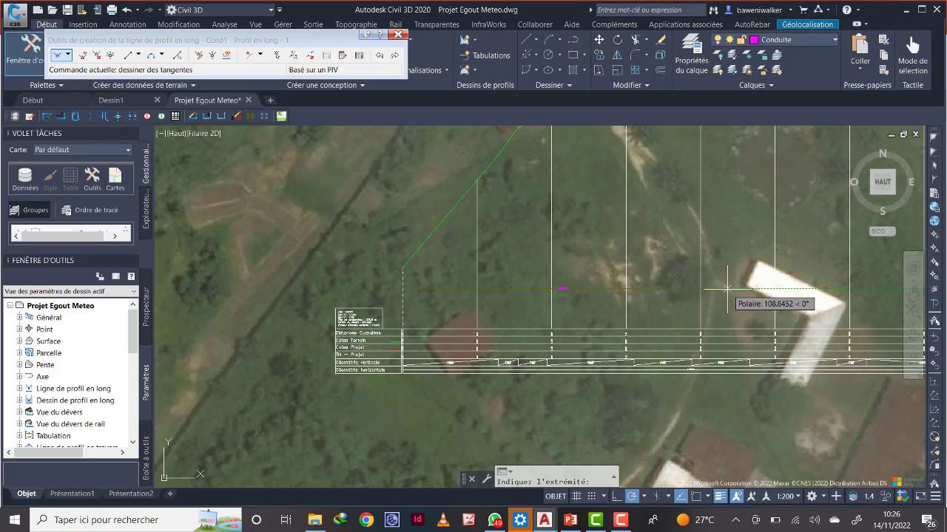
{"action": "scroll", "coordinate": [727, 288], "scroll_direction": "down", "scroll_amount": 4}
{"action": "middle_click_drag", "start_coordinate": [727, 289], "coordinate": [481, 280]}
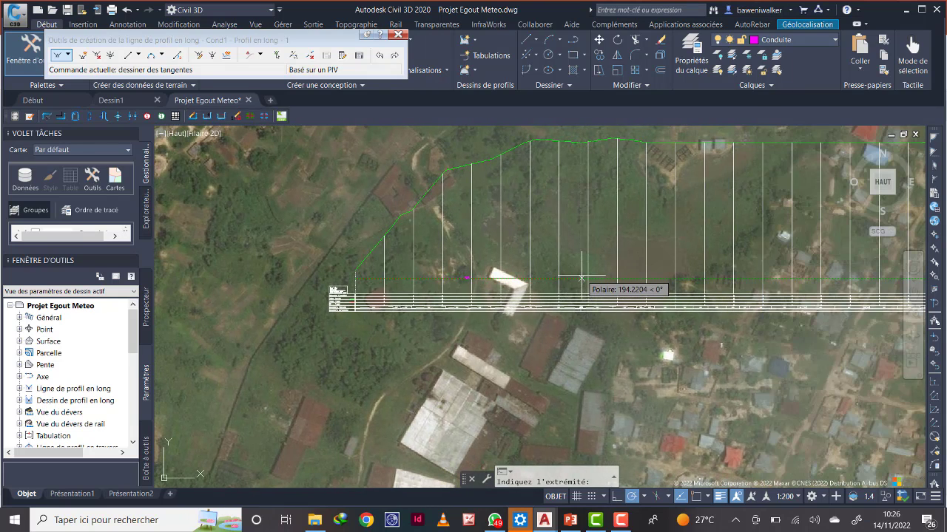
{"action": "scroll", "coordinate": [581, 277], "scroll_direction": "up", "scroll_amount": 2}
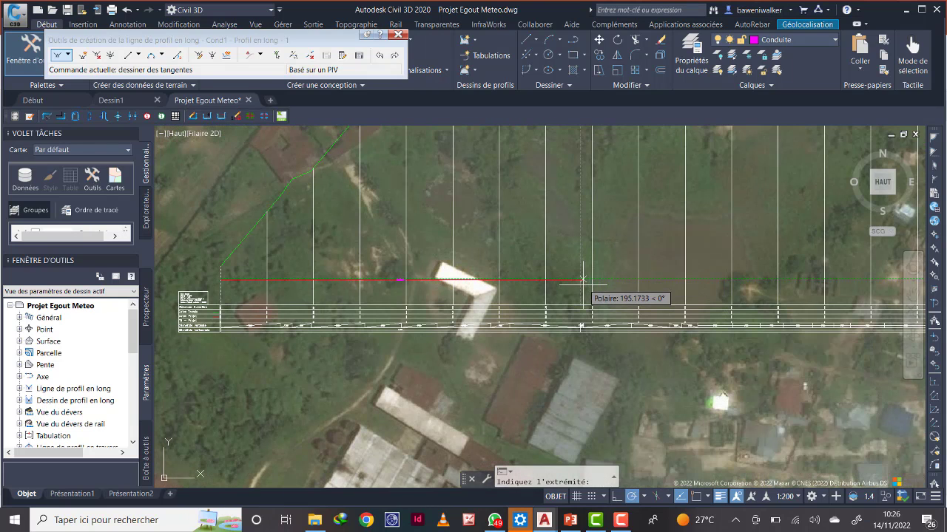
{"action": "scroll", "coordinate": [582, 279], "scroll_direction": "up", "scroll_amount": 5}
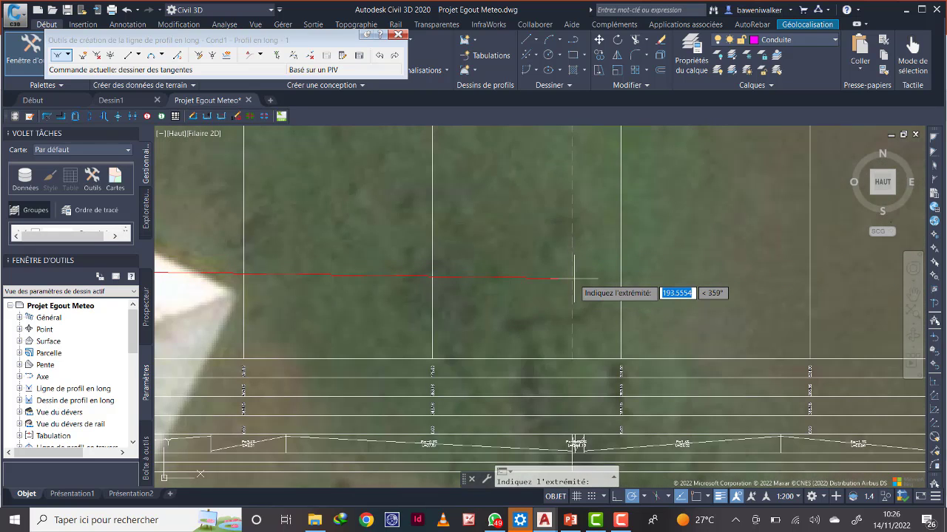
{"action": "left_click", "coordinate": [572, 279]}
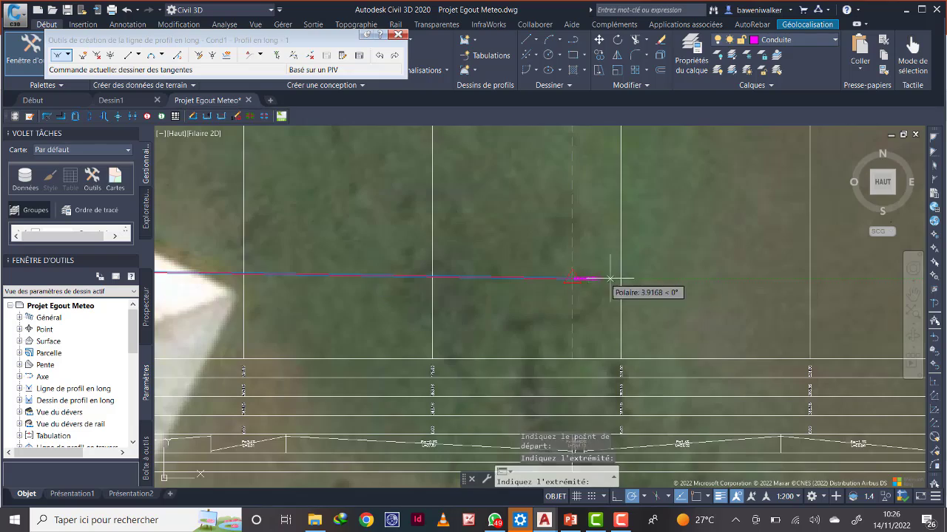
- Add a second tangent about 486 long, sloping gently down to the next dashed vertical line of the profile view
{"action": "scroll", "coordinate": [575, 278], "scroll_direction": "down", "scroll_amount": 5}
{"action": "scroll", "coordinate": [425, 279], "scroll_direction": "up", "scroll_amount": 5}
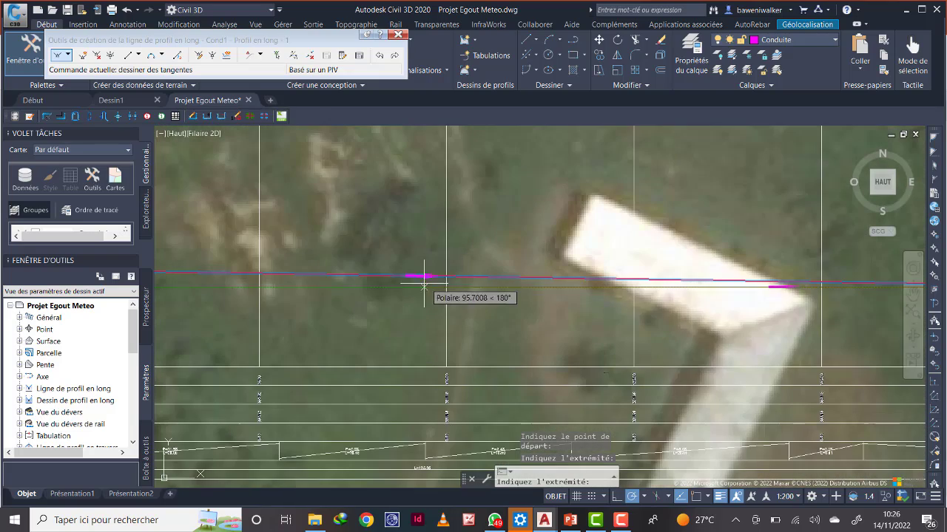
{"action": "scroll", "coordinate": [539, 293], "scroll_direction": "down", "scroll_amount": 12}
{"action": "middle_click_drag", "start_coordinate": [737, 275], "coordinate": [513, 294]}
{"action": "scroll", "coordinate": [525, 297], "scroll_direction": "up", "scroll_amount": 3}
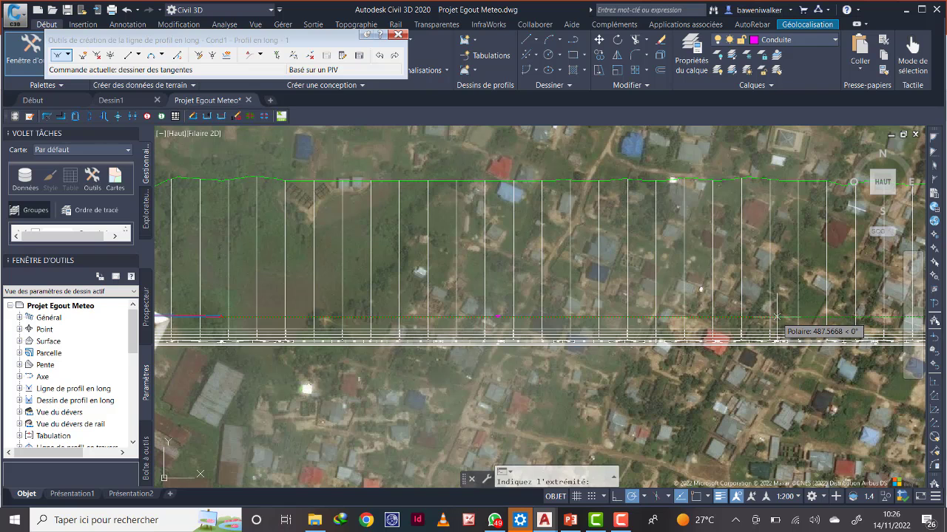
{"action": "scroll", "coordinate": [775, 316], "scroll_direction": "up", "scroll_amount": 5}
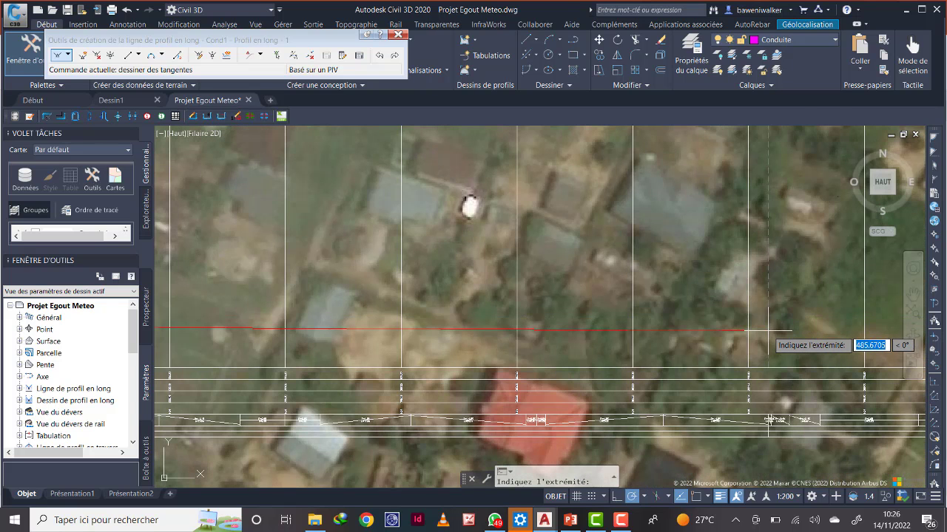
{"action": "left_click", "coordinate": [768, 331]}
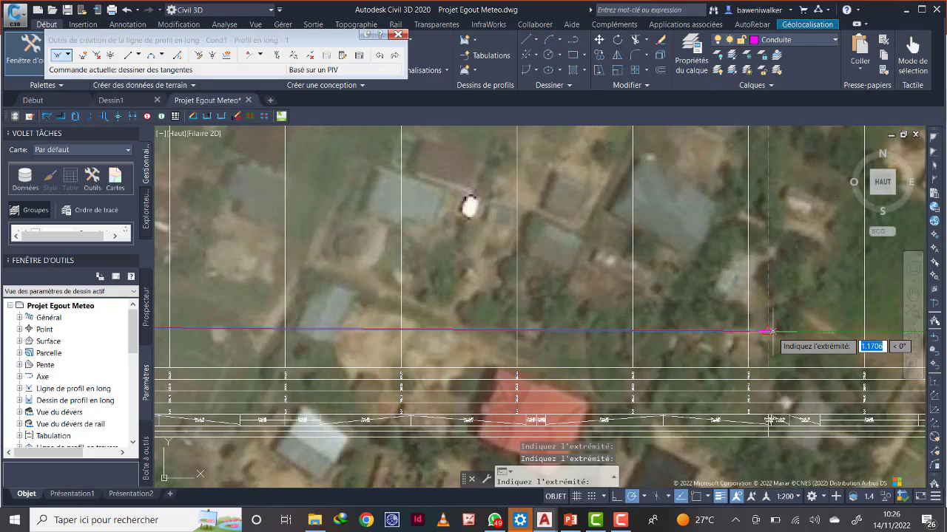
- Add a third tangent about 177 long, descending slightly to the last dashed vertical line before the profile view's end
{"action": "scroll", "coordinate": [769, 331], "scroll_direction": "down", "scroll_amount": 3}
{"action": "scroll", "coordinate": [773, 332], "scroll_direction": "down", "scroll_amount": 4}
{"action": "middle_click_drag", "start_coordinate": [790, 328], "coordinate": [454, 307]}
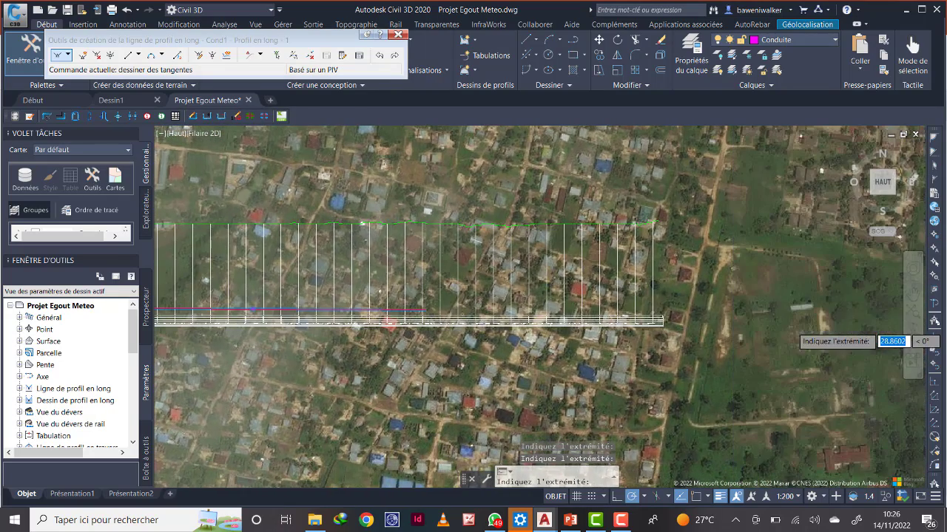
{"action": "scroll", "coordinate": [570, 312], "scroll_direction": "up", "scroll_amount": 4}
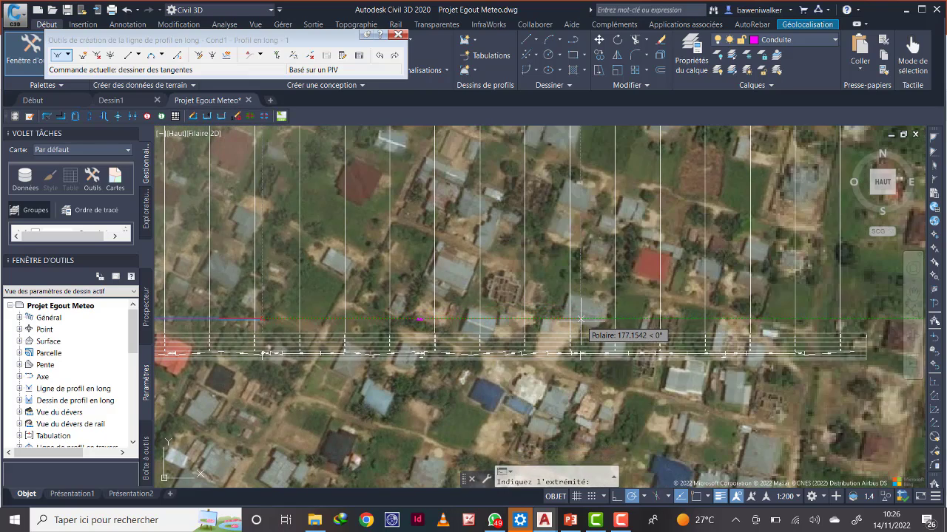
{"action": "scroll", "coordinate": [581, 319], "scroll_direction": "up", "scroll_amount": 4}
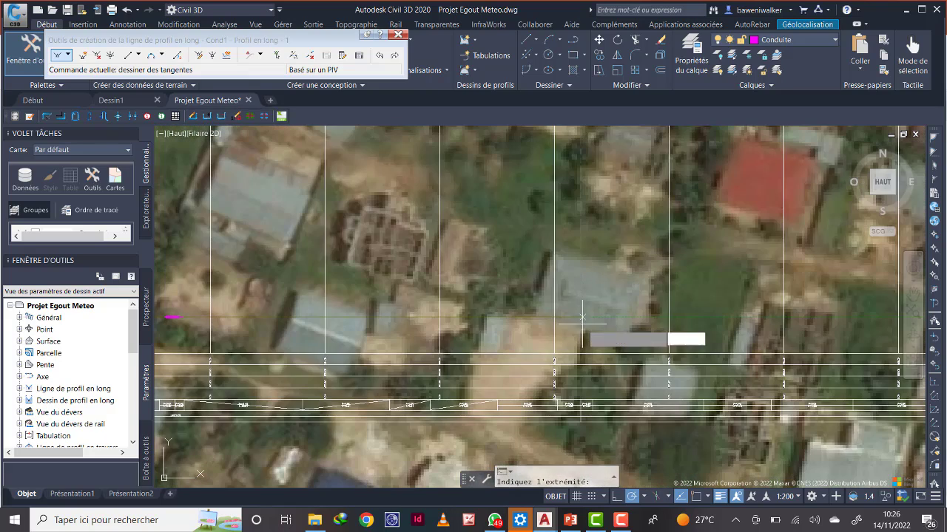
{"action": "left_click", "coordinate": [581, 327]}
- Add the final tangent, about 144 long, down to the last vertical line of the profile view and finish the profile
{"action": "scroll", "coordinate": [592, 333], "scroll_direction": "down", "scroll_amount": 5}
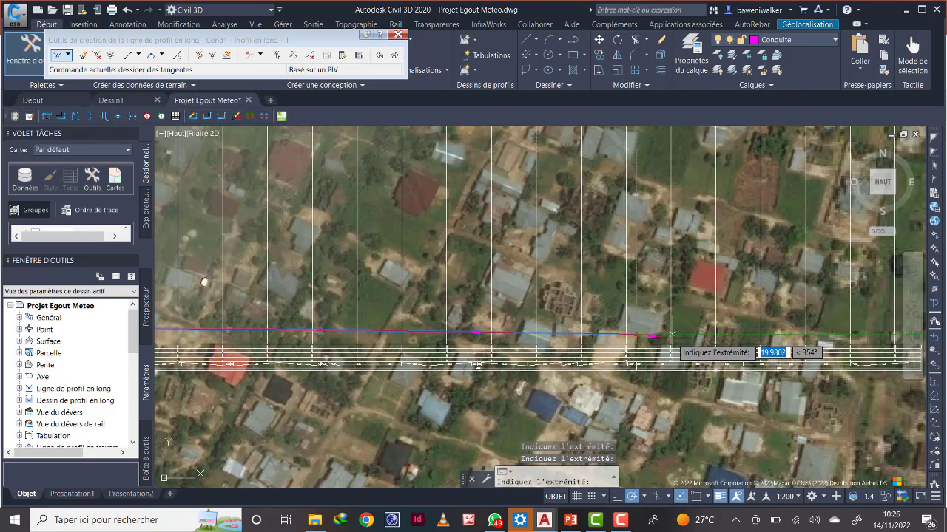
{"action": "middle_click_drag", "start_coordinate": [744, 337], "coordinate": [557, 350]}
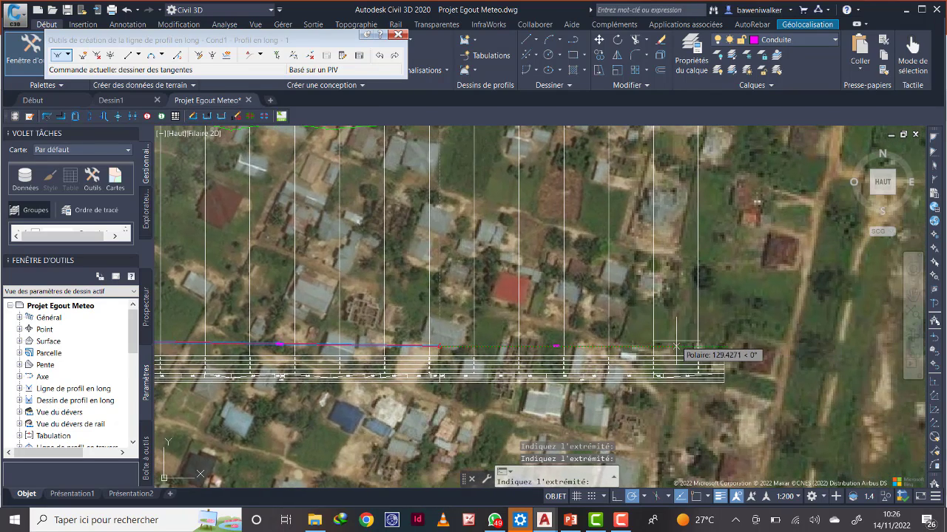
{"action": "middle_click_drag", "start_coordinate": [689, 345], "coordinate": [640, 330]}
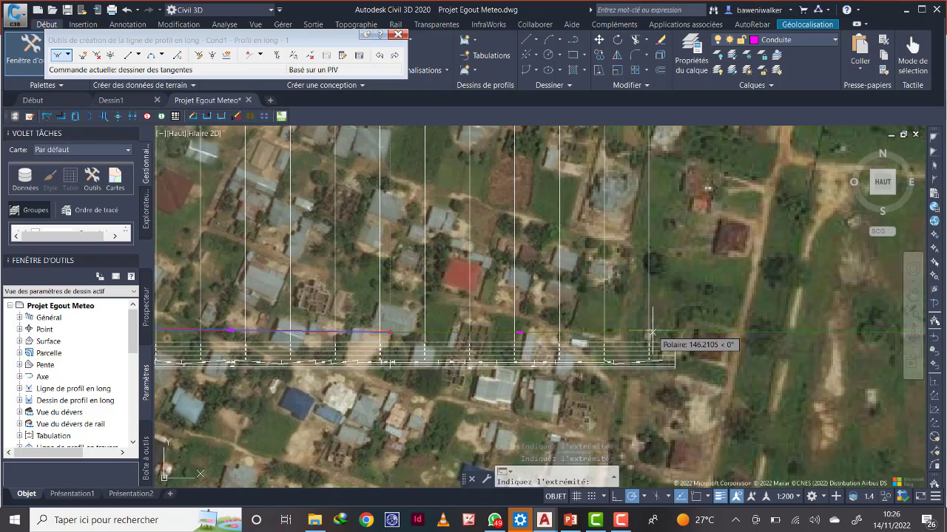
{"action": "scroll", "coordinate": [652, 333], "scroll_direction": "up", "scroll_amount": 4}
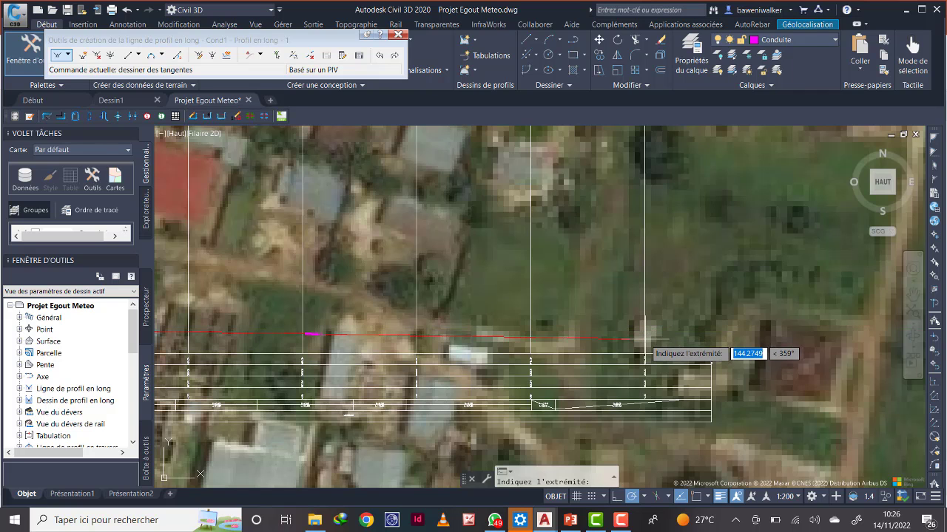
{"action": "left_click", "coordinate": [645, 340]}
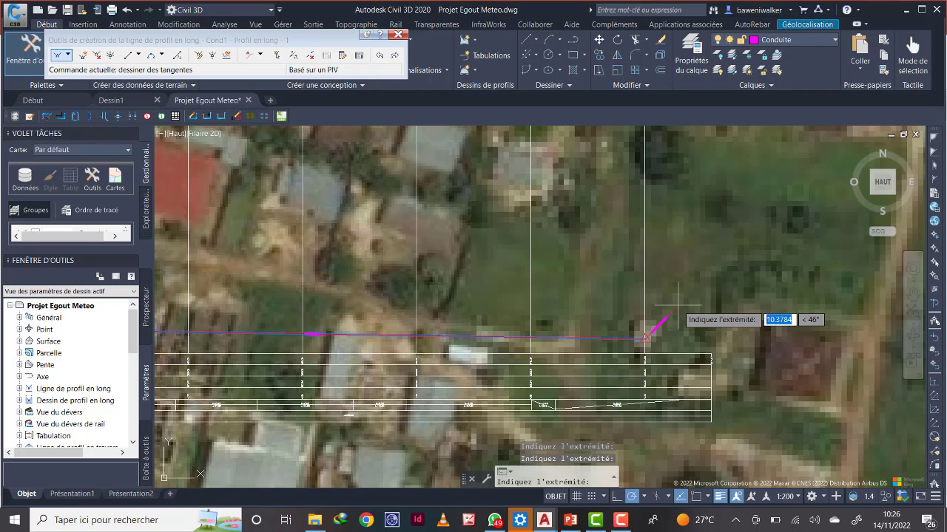
{"action": "scroll", "coordinate": [678, 306], "scroll_direction": "down", "scroll_amount": 8}
{"action": "key", "text": "Return"}
- Examine the completed profile from end to end and its position relative to the sewer network plan
{"action": "scroll", "coordinate": [680, 318], "scroll_direction": "up", "scroll_amount": 7}
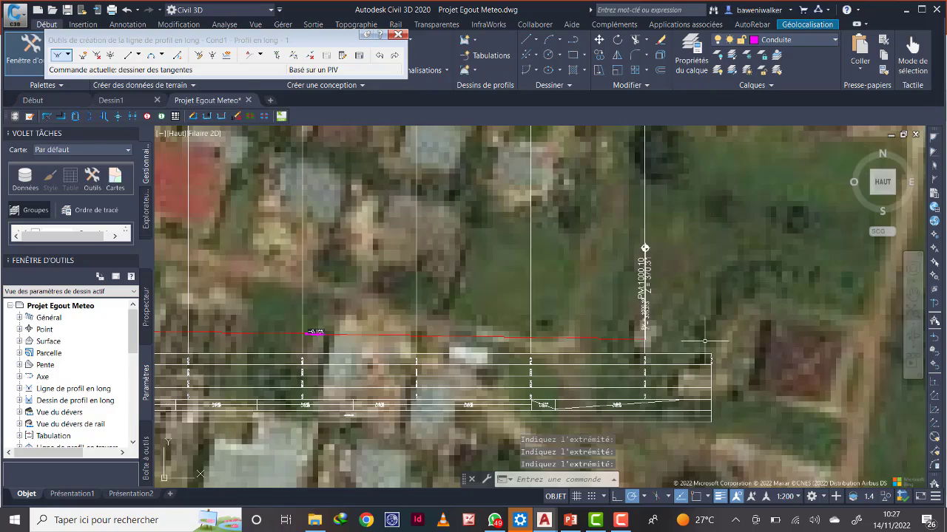
{"action": "scroll", "coordinate": [721, 345], "scroll_direction": "down", "scroll_amount": 5}
{"action": "scroll", "coordinate": [651, 350], "scroll_direction": "down", "scroll_amount": 2}
{"action": "scroll", "coordinate": [553, 378], "scroll_direction": "down", "scroll_amount": 2}
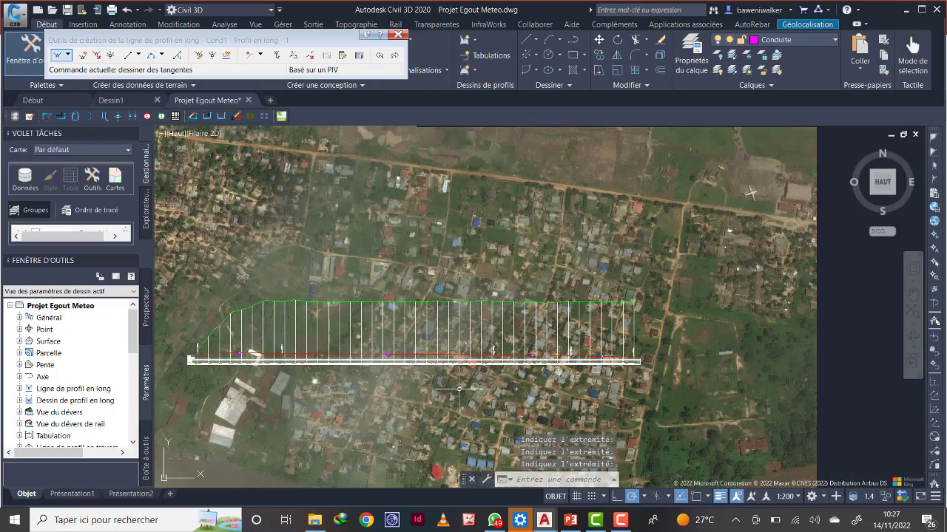
{"action": "middle_click_drag", "start_coordinate": [438, 389], "coordinate": [507, 337]}
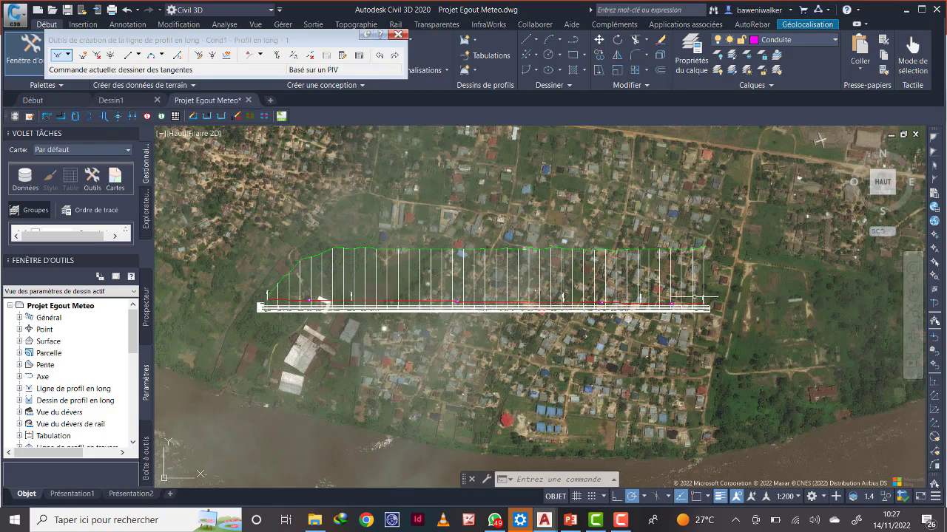
{"action": "scroll", "coordinate": [584, 332], "scroll_direction": "down", "scroll_amount": 4}
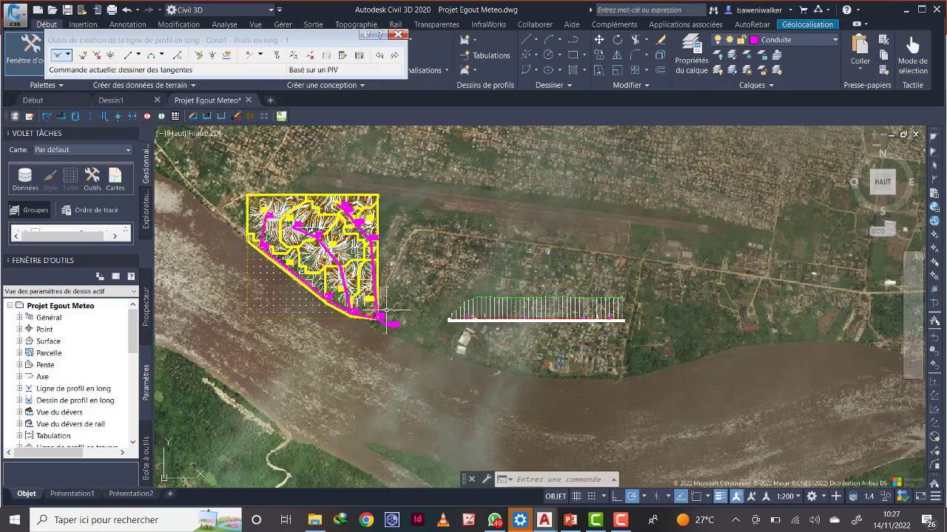
{"action": "scroll", "coordinate": [385, 311], "scroll_direction": "up", "scroll_amount": 4}
{"action": "scroll", "coordinate": [376, 322], "scroll_direction": "down", "scroll_amount": 2}
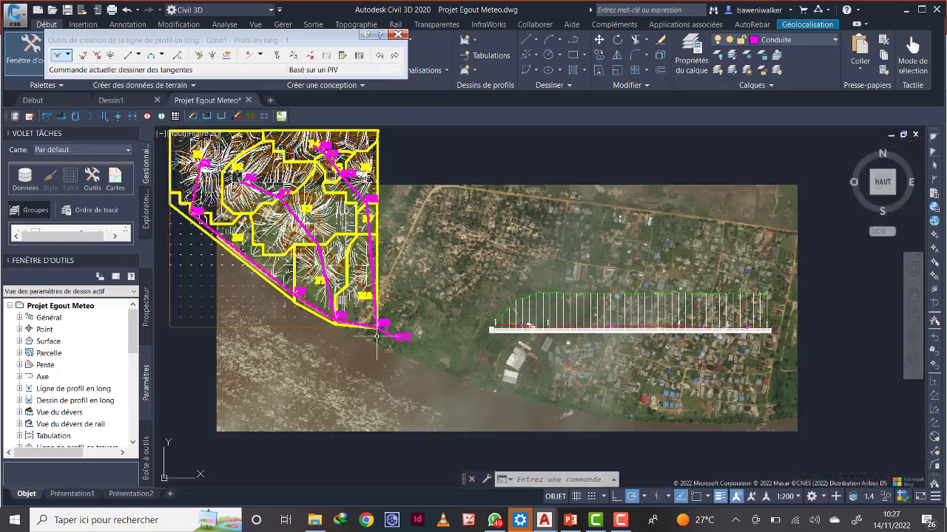
{"action": "scroll", "coordinate": [532, 326], "scroll_direction": "up", "scroll_amount": 4}
{"action": "scroll", "coordinate": [532, 325], "scroll_direction": "up", "scroll_amount": 2}
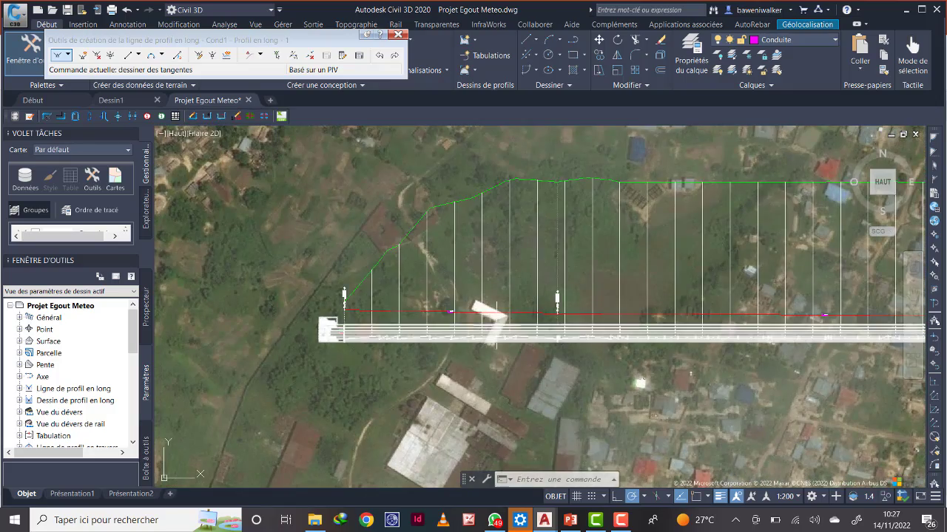
- Check the slope label of each tangent along the project profile, from its start to its end
{"action": "scroll", "coordinate": [438, 314], "scroll_direction": "up", "scroll_amount": 6}
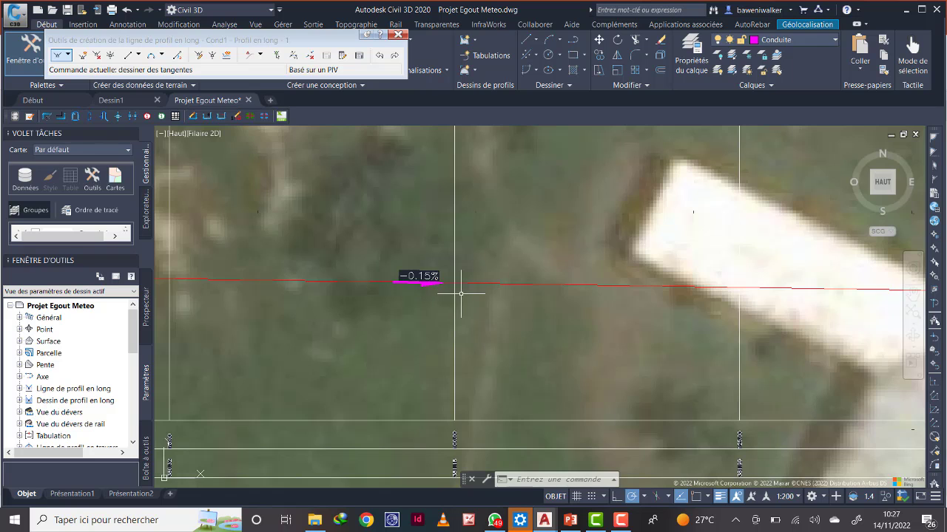
{"action": "scroll", "coordinate": [460, 293], "scroll_direction": "down", "scroll_amount": 5}
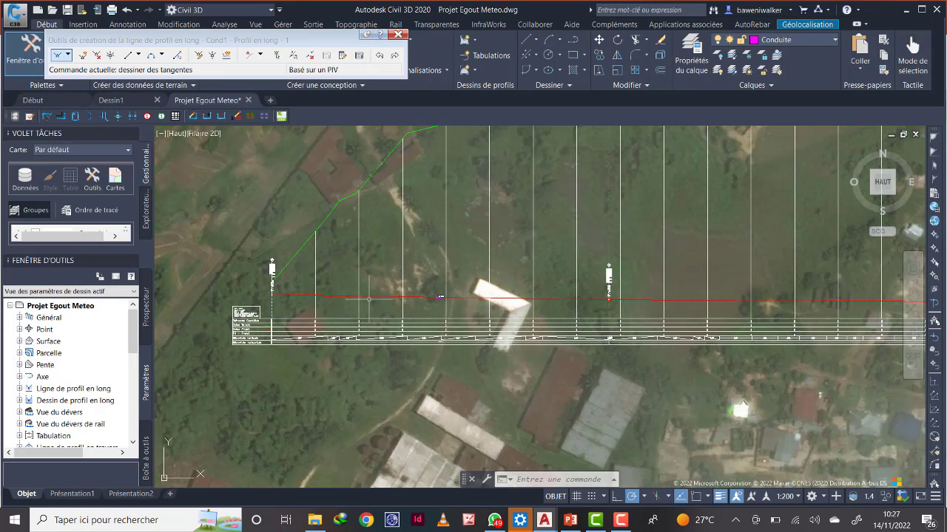
{"action": "scroll", "coordinate": [433, 296], "scroll_direction": "up", "scroll_amount": 6}
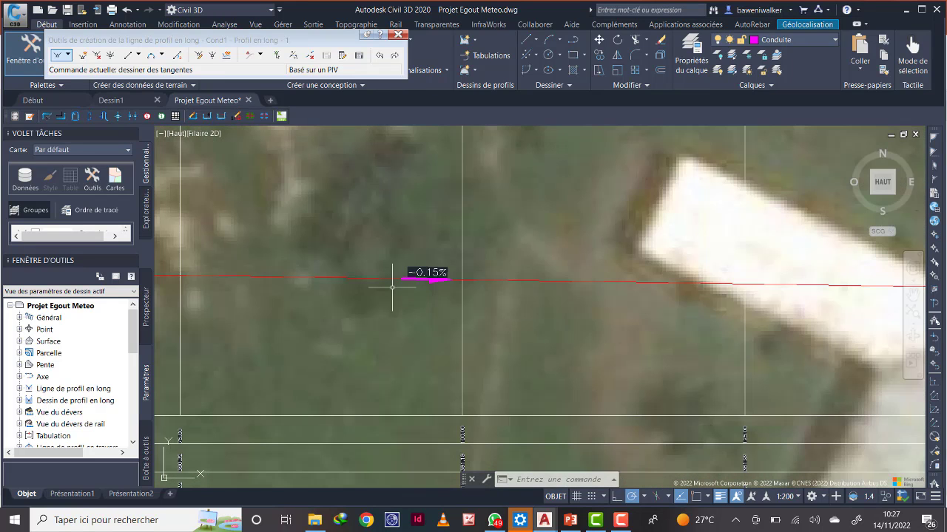
{"action": "scroll", "coordinate": [365, 285], "scroll_direction": "down", "scroll_amount": 3}
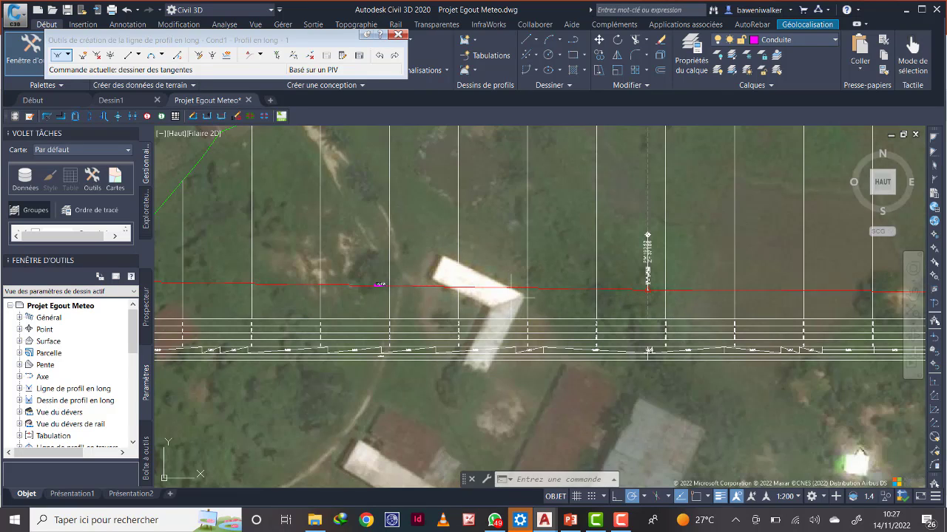
{"action": "scroll", "coordinate": [365, 293], "scroll_direction": "up", "scroll_amount": 3}
{"action": "scroll", "coordinate": [333, 281], "scroll_direction": "down", "scroll_amount": 5}
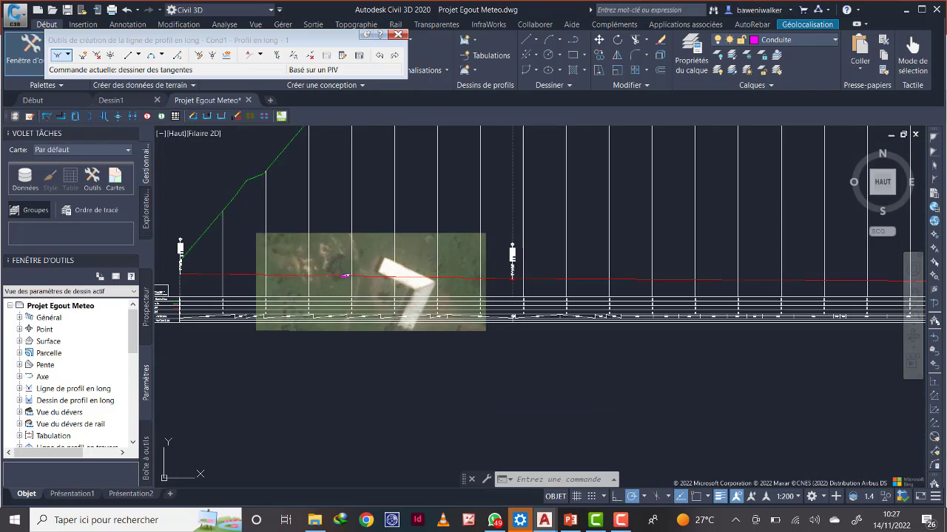
{"action": "middle_click_drag", "start_coordinate": [634, 284], "coordinate": [626, 285]}
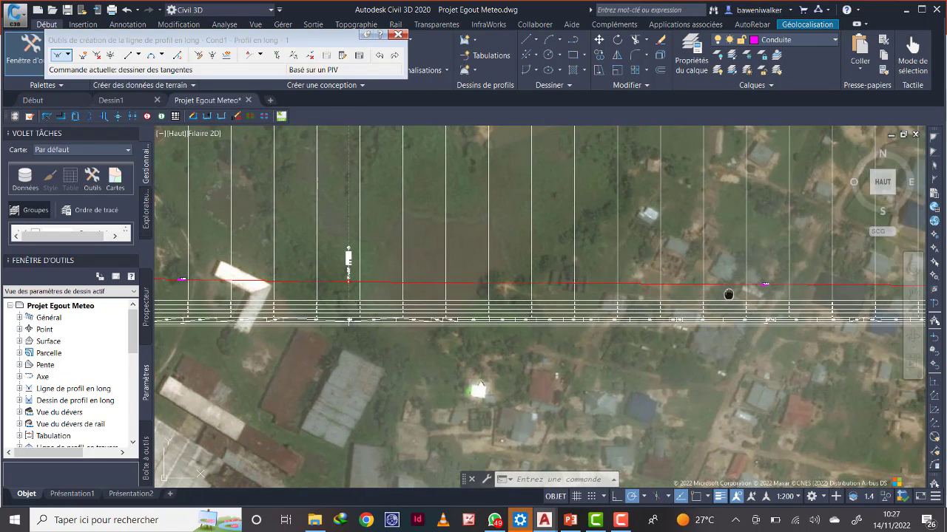
{"action": "scroll", "coordinate": [444, 287], "scroll_direction": "up", "scroll_amount": 3}
{"action": "scroll", "coordinate": [445, 286], "scroll_direction": "up", "scroll_amount": 3}
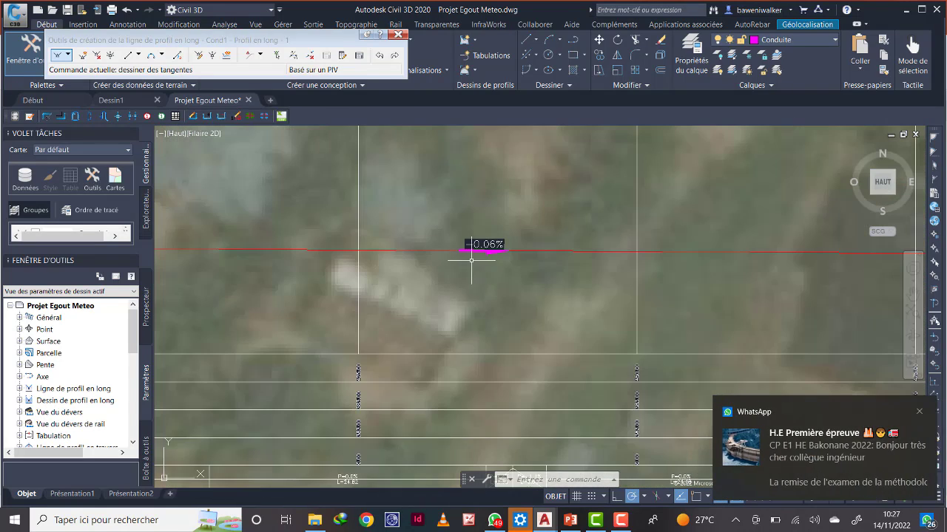
{"action": "scroll", "coordinate": [417, 277], "scroll_direction": "down", "scroll_amount": 6}
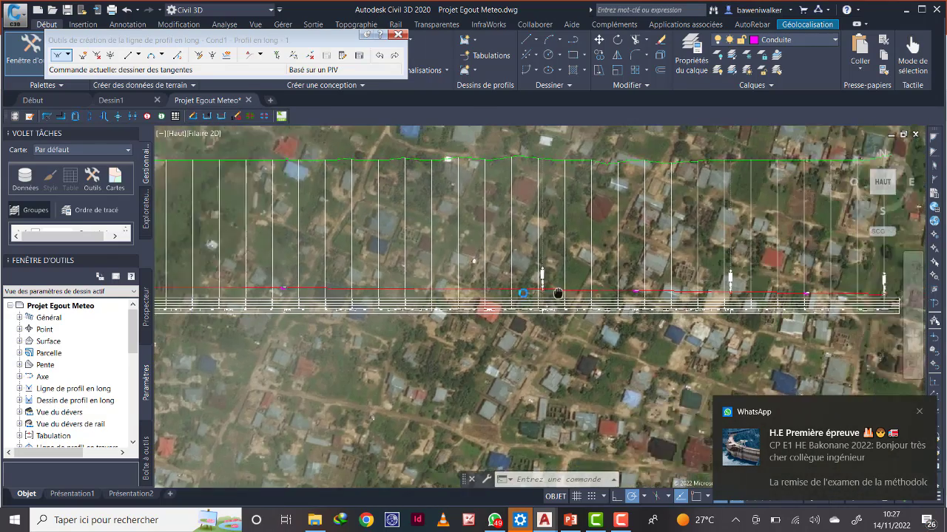
{"action": "scroll", "coordinate": [884, 281], "scroll_direction": "up", "scroll_amount": 3}
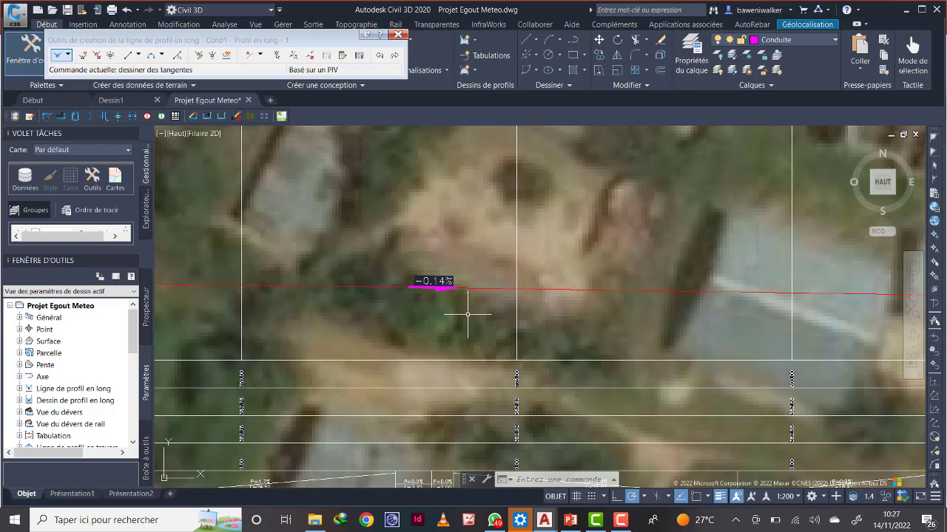
{"action": "scroll", "coordinate": [426, 300], "scroll_direction": "down", "scroll_amount": 5}
{"action": "scroll", "coordinate": [703, 311], "scroll_direction": "up", "scroll_amount": 8}
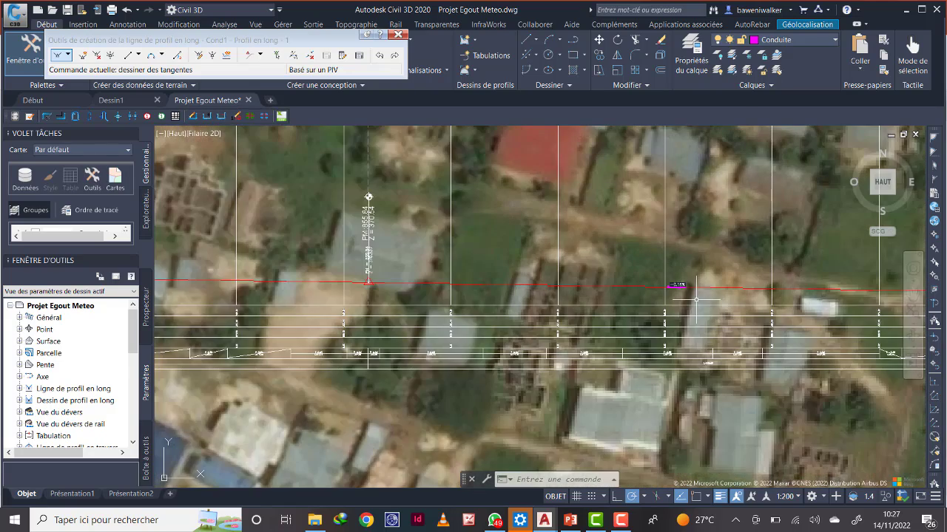
{"action": "scroll", "coordinate": [631, 289], "scroll_direction": "down", "scroll_amount": 8}
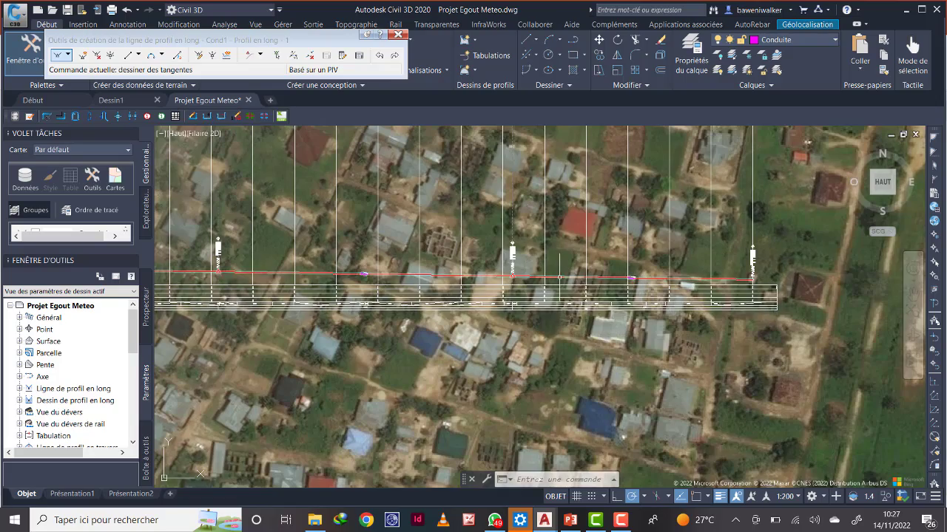
{"action": "scroll", "coordinate": [559, 277], "scroll_direction": "down", "scroll_amount": 6}
{"action": "scroll", "coordinate": [458, 316], "scroll_direction": "up", "scroll_amount": 5}
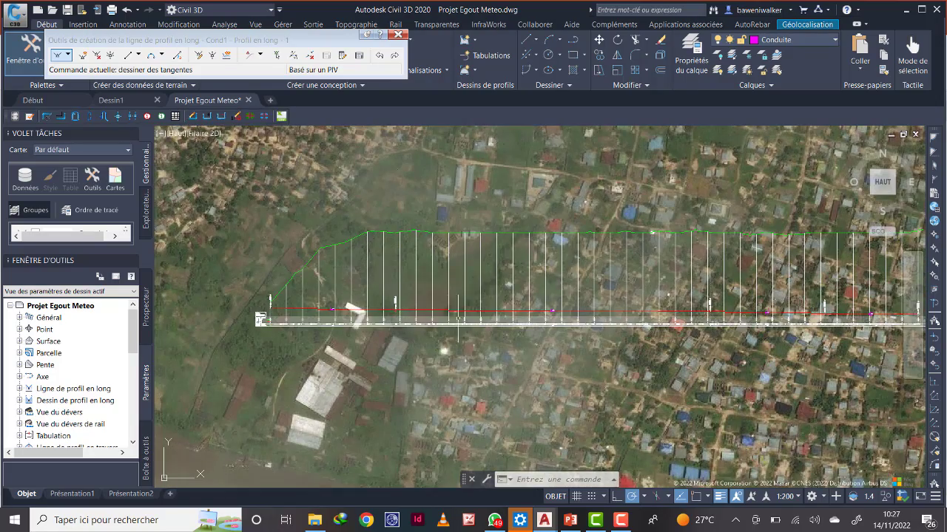
- Examine a tangent slope label near the profile's far end and compare the terrain and project elevations in the data bands near its start
{"action": "middle_click_drag", "start_coordinate": [459, 317], "coordinate": [390, 306]}
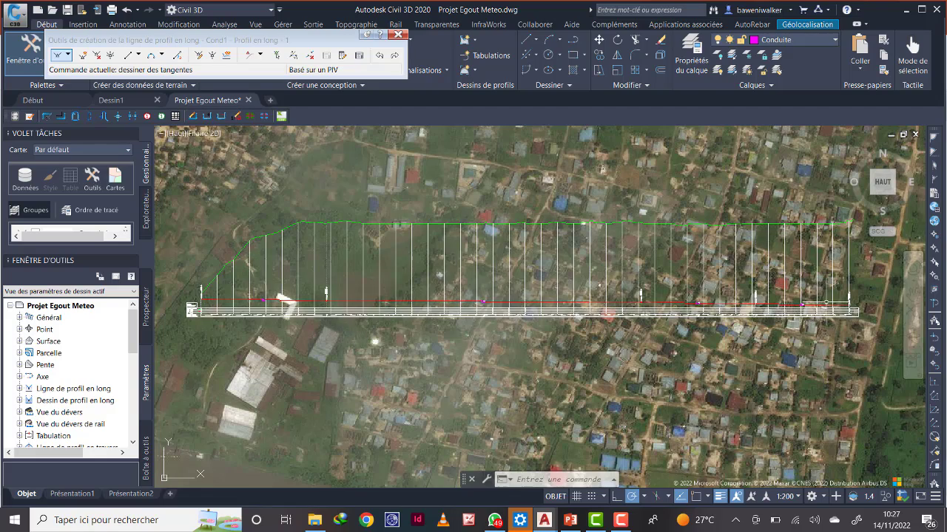
{"action": "scroll", "coordinate": [850, 325], "scroll_direction": "up", "scroll_amount": 4}
{"action": "scroll", "coordinate": [695, 277], "scroll_direction": "up", "scroll_amount": 6}
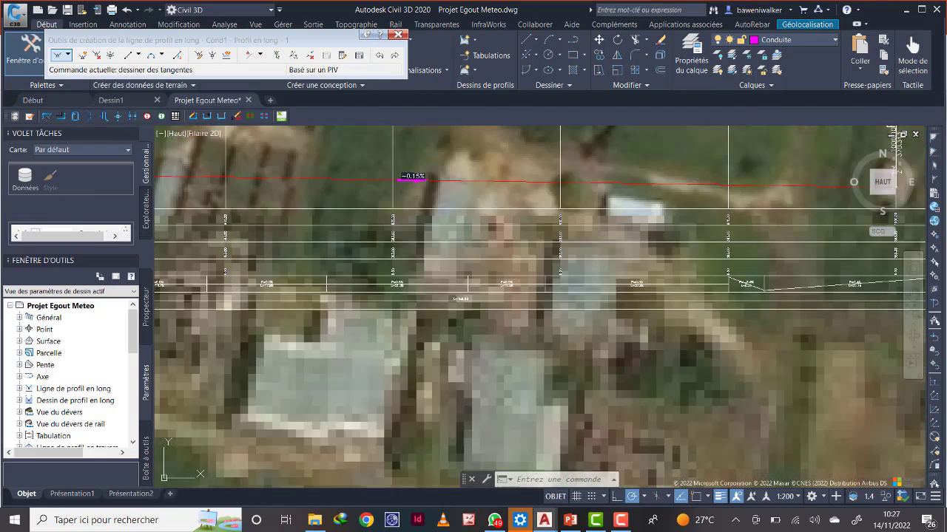
{"action": "scroll", "coordinate": [805, 281], "scroll_direction": "down", "scroll_amount": 10}
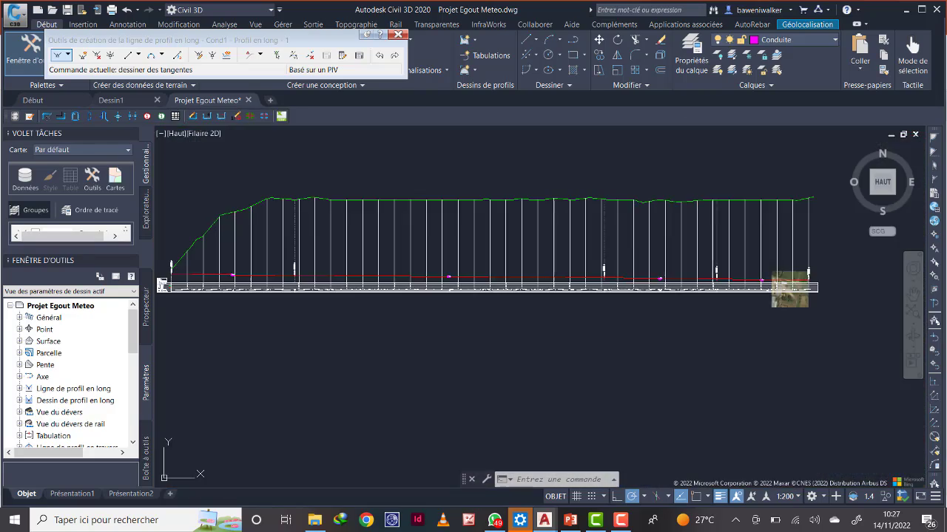
{"action": "middle_click_drag", "start_coordinate": [197, 281], "coordinate": [443, 266]}
{"action": "scroll", "coordinate": [426, 269], "scroll_direction": "up", "scroll_amount": 8}
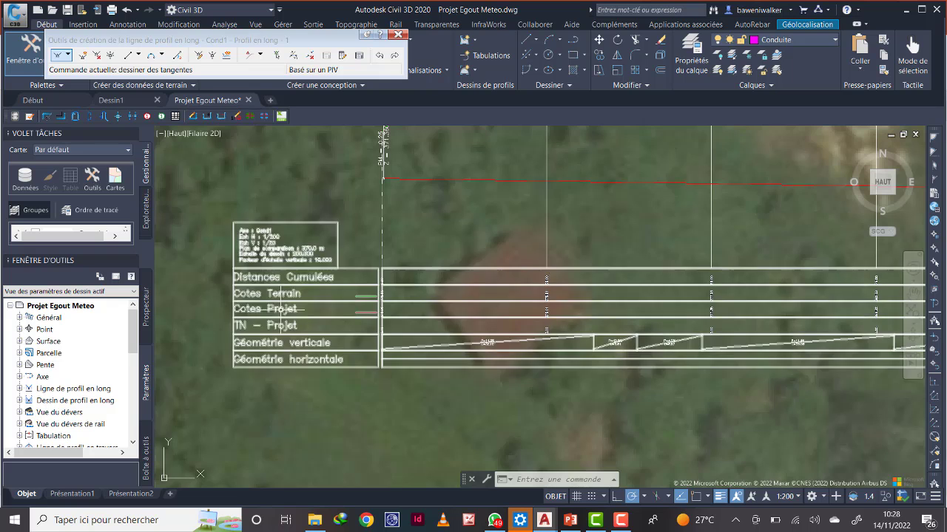
{"action": "scroll", "coordinate": [537, 298], "scroll_direction": "up", "scroll_amount": 4}
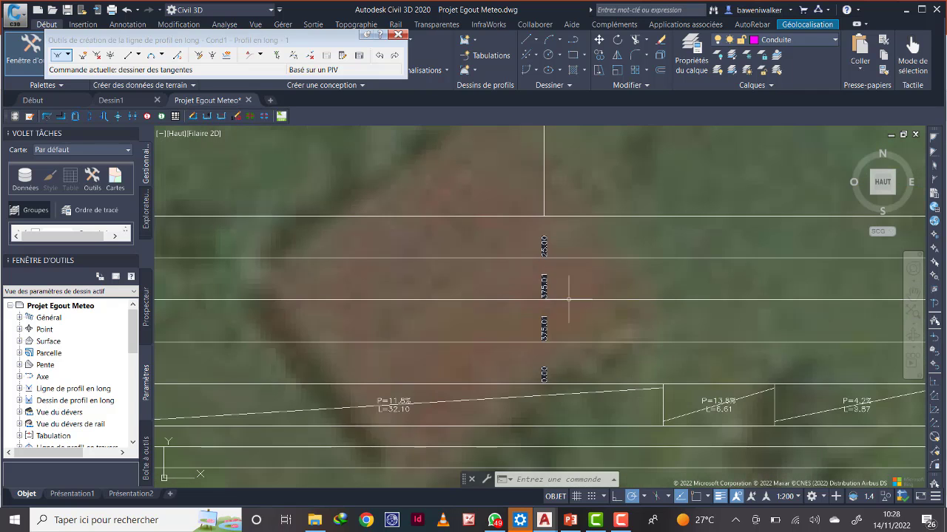
{"action": "scroll", "coordinate": [544, 301], "scroll_direction": "down", "scroll_amount": 8}
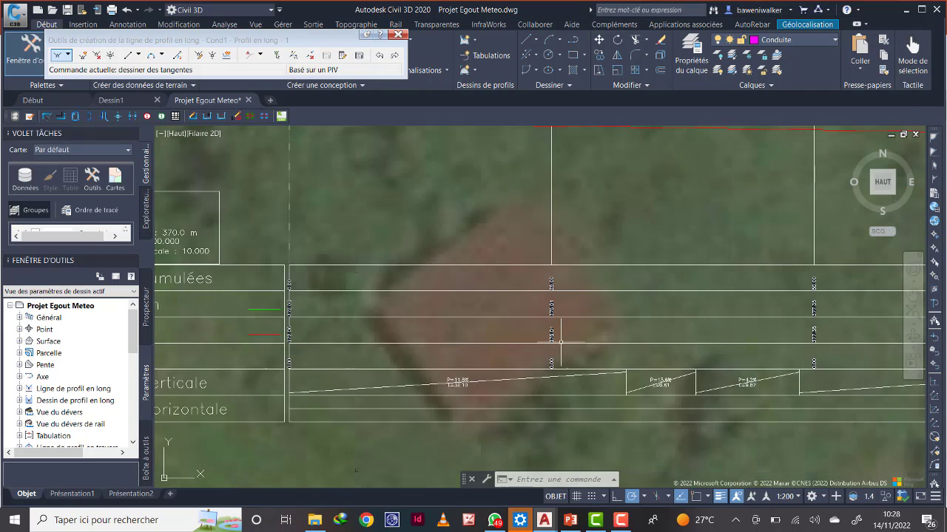
{"action": "scroll", "coordinate": [542, 292], "scroll_direction": "down", "scroll_amount": 2}
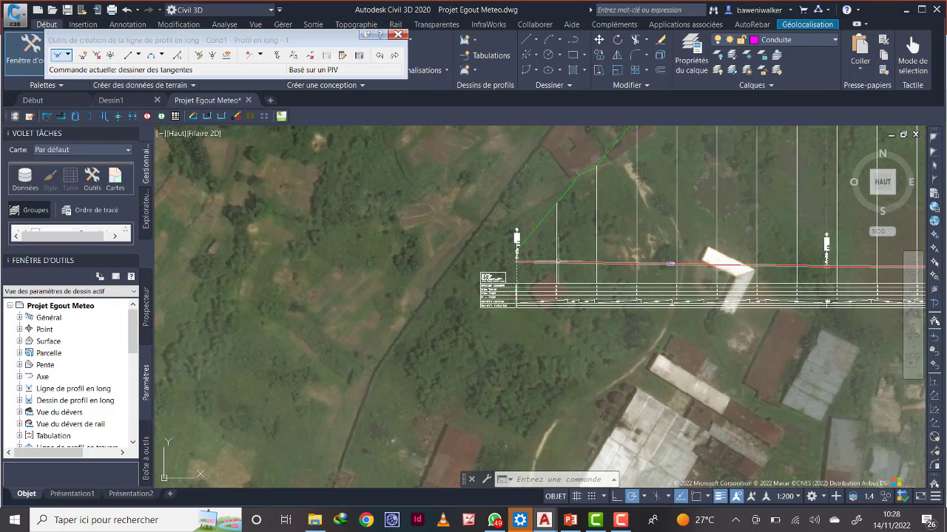
{"action": "scroll", "coordinate": [553, 289], "scroll_direction": "up", "scroll_amount": 10}
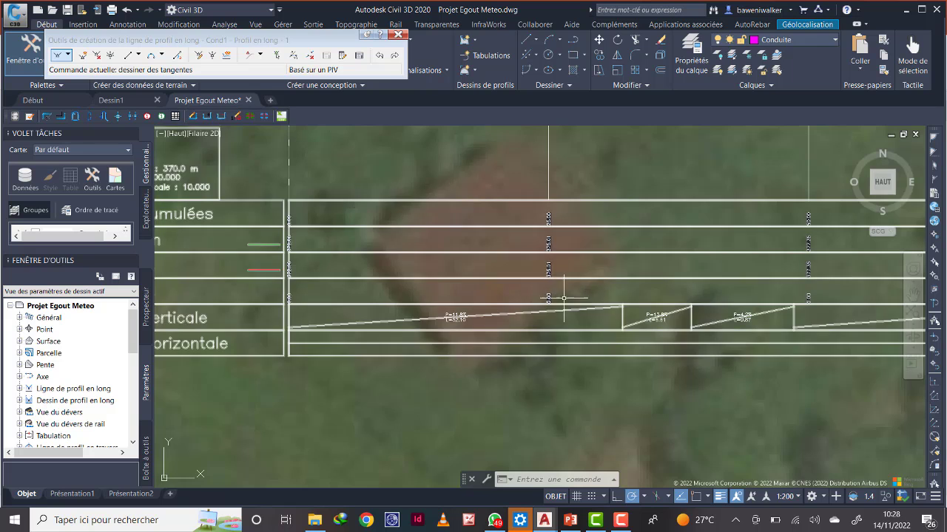
{"action": "scroll", "coordinate": [548, 299], "scroll_direction": "down", "scroll_amount": 10}
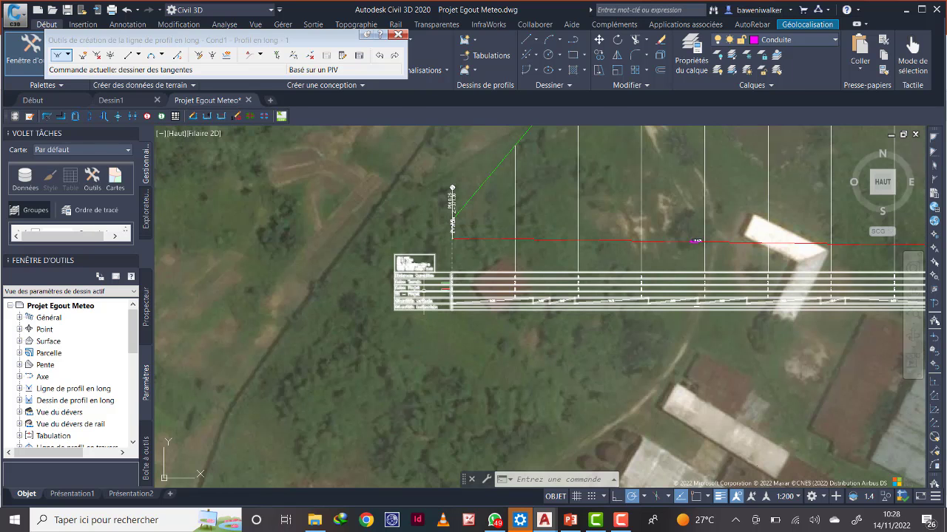
- In the profile view's band properties, set both profiles of the Cotes Projet band to Cond1 - Profil en long - 1
{"action": "left_click", "coordinate": [548, 296]}
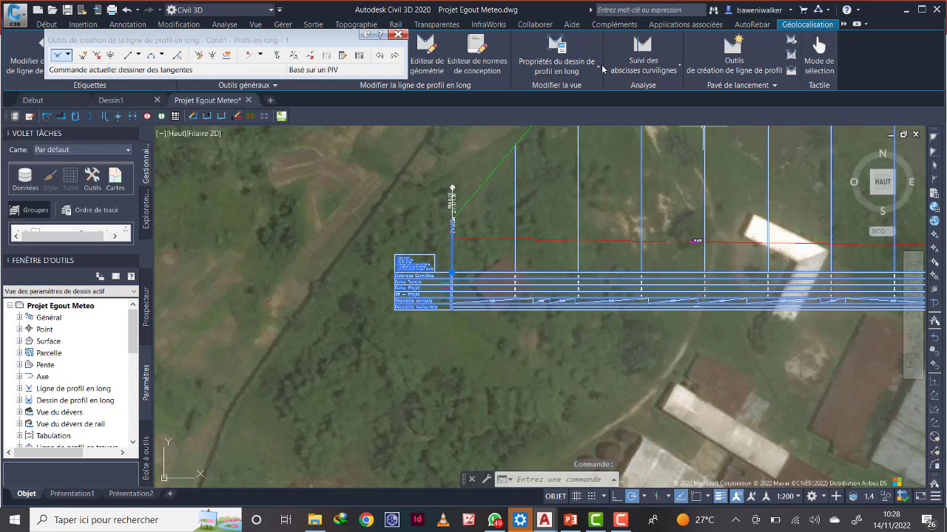
{"action": "left_click", "coordinate": [593, 69]}
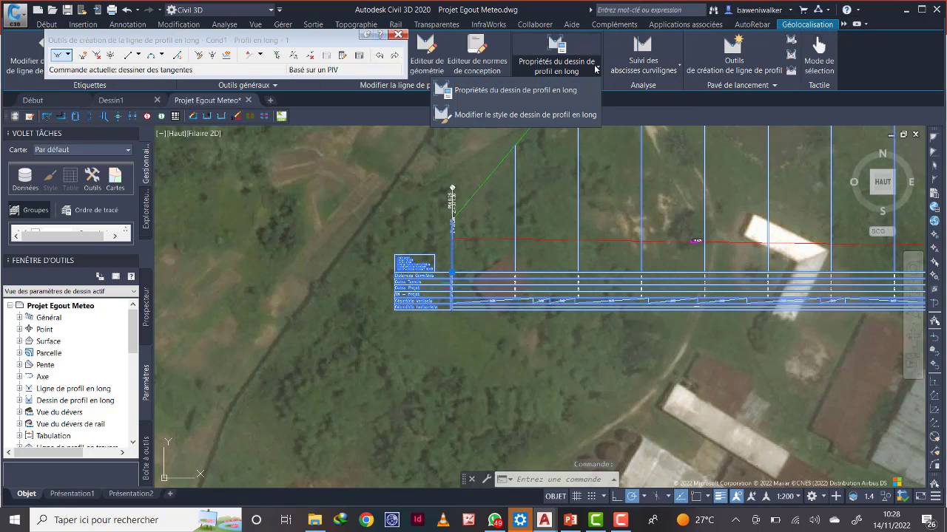
{"action": "left_click", "coordinate": [550, 92]}
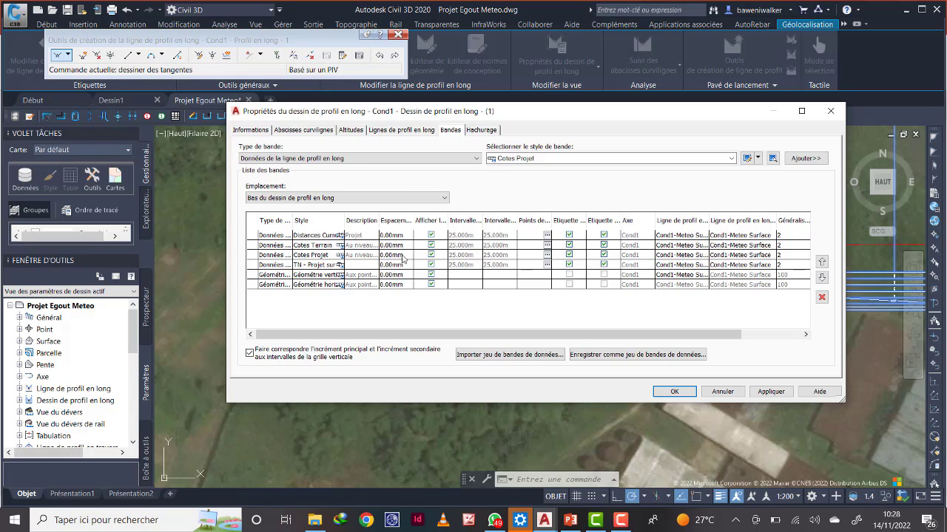
{"action": "left_click", "coordinate": [668, 257]}
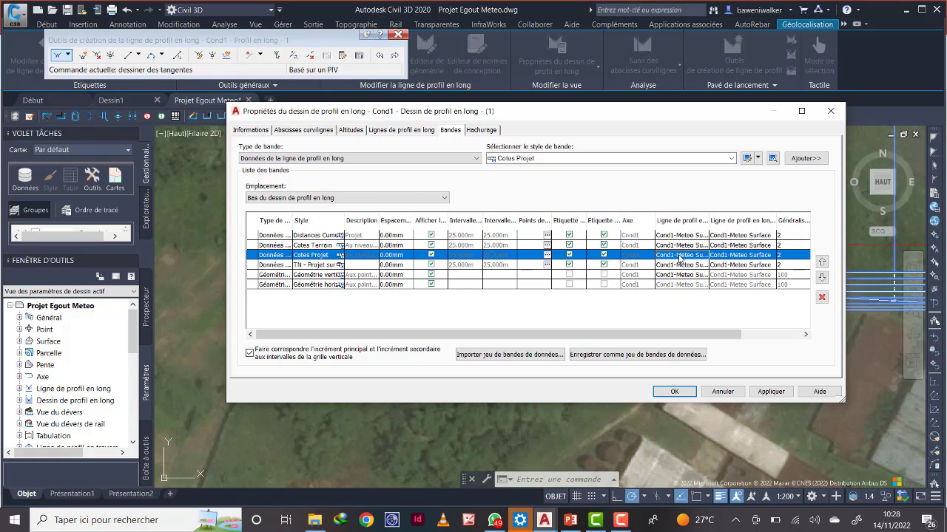
{"action": "left_click", "coordinate": [681, 257]}
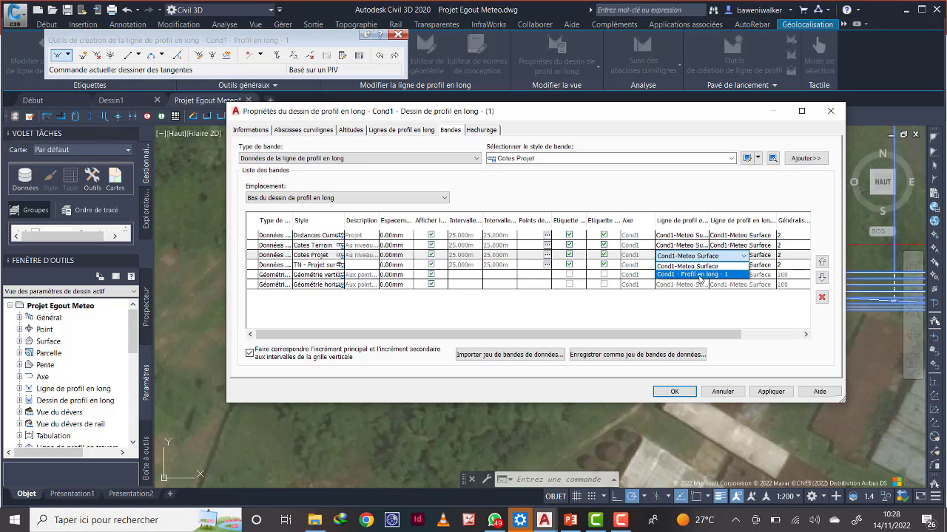
{"action": "left_click", "coordinate": [699, 274]}
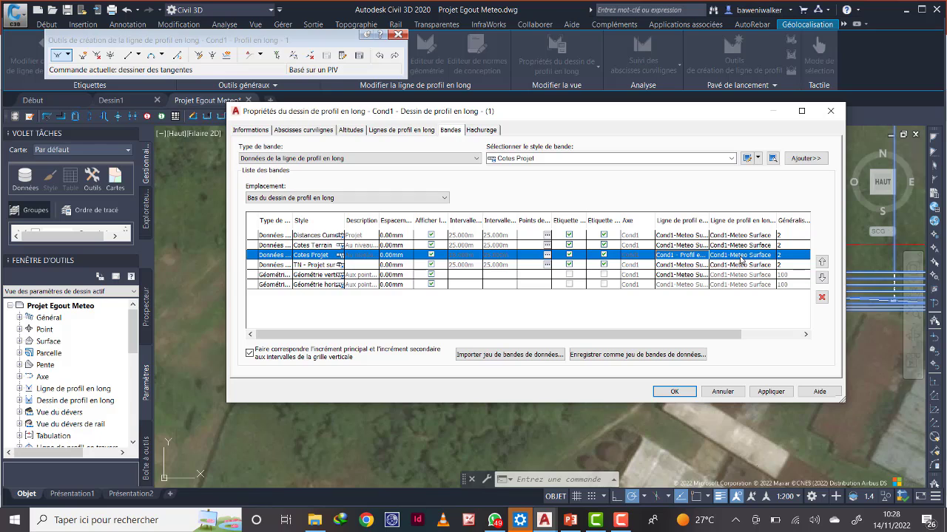
{"action": "left_click", "coordinate": [742, 256]}
{"action": "left_click", "coordinate": [741, 257]}
{"action": "left_click", "coordinate": [743, 276]}
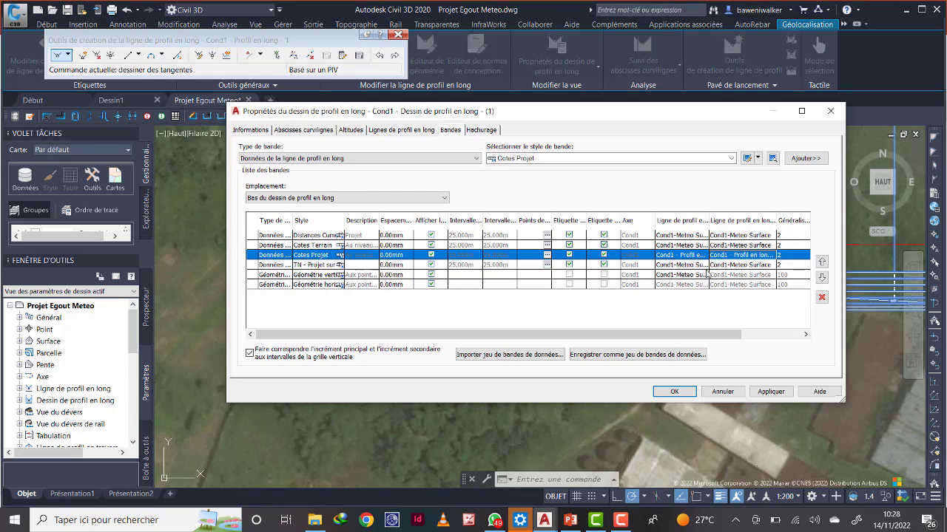
- Set the second profile of the TN - Projet band to Cond1 - Profil en long - 1 and apply the band changes to the profile view
{"action": "left_click", "coordinate": [756, 267]}
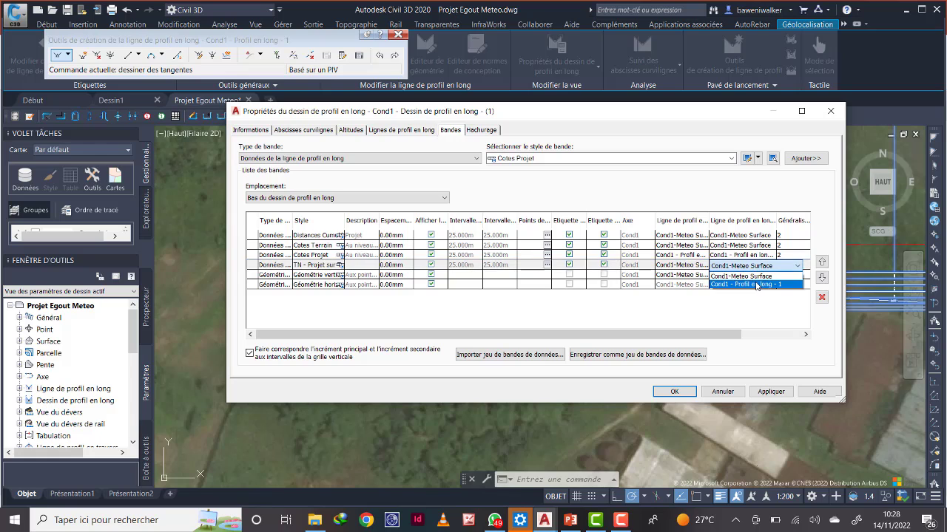
{"action": "left_click", "coordinate": [756, 286]}
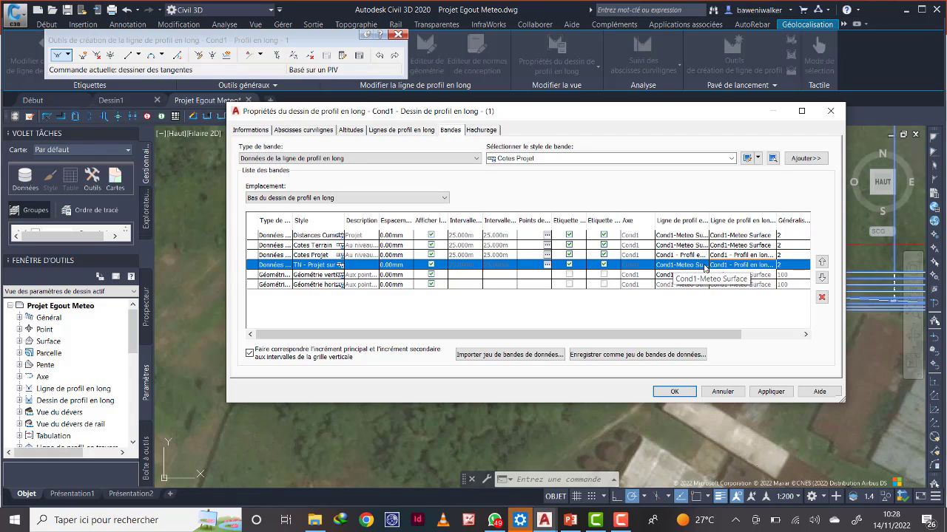
{"action": "left_click", "coordinate": [767, 395]}
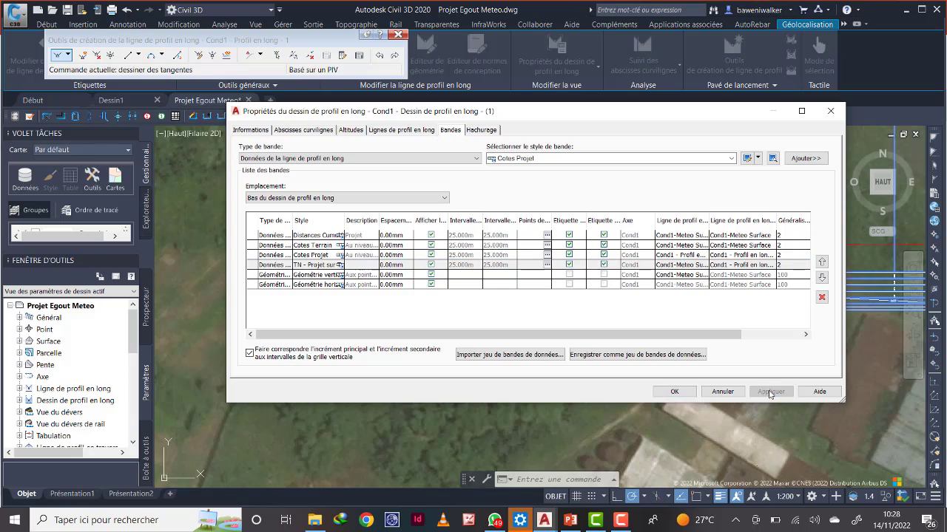
{"action": "left_click", "coordinate": [674, 392]}
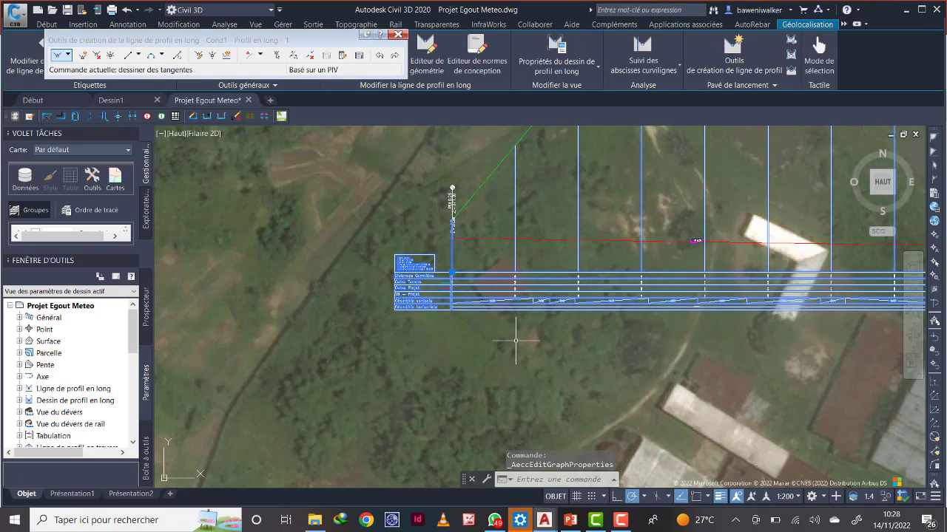
{"action": "key", "text": "Escape"}
- Examine the project elevations and terrain-to-project differences in the data bands, from the profile's start to station 200
{"action": "scroll", "coordinate": [517, 338], "scroll_direction": "up", "scroll_amount": 8}
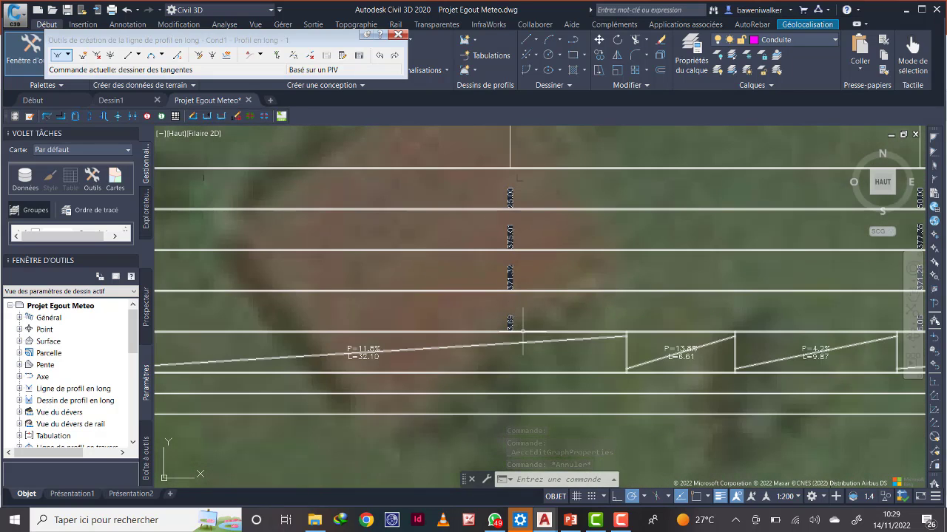
{"action": "scroll", "coordinate": [512, 319], "scroll_direction": "down", "scroll_amount": 8}
{"action": "scroll", "coordinate": [513, 297], "scroll_direction": "up", "scroll_amount": 2}
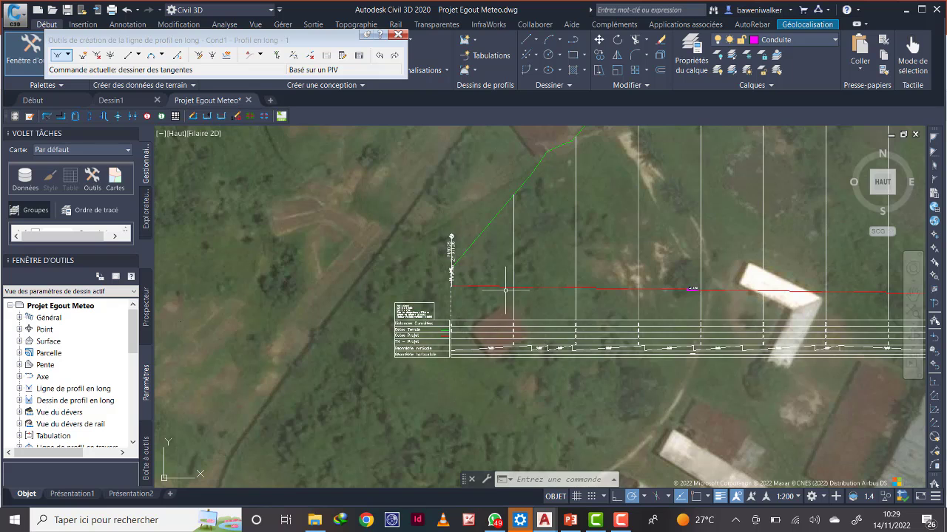
{"action": "scroll", "coordinate": [442, 292], "scroll_direction": "up", "scroll_amount": 10}
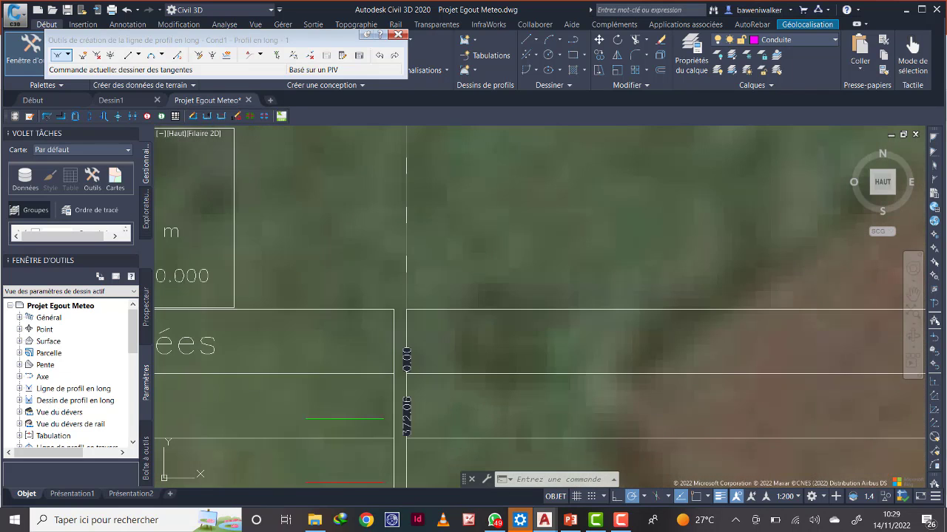
{"action": "scroll", "coordinate": [450, 294], "scroll_direction": "down", "scroll_amount": 6}
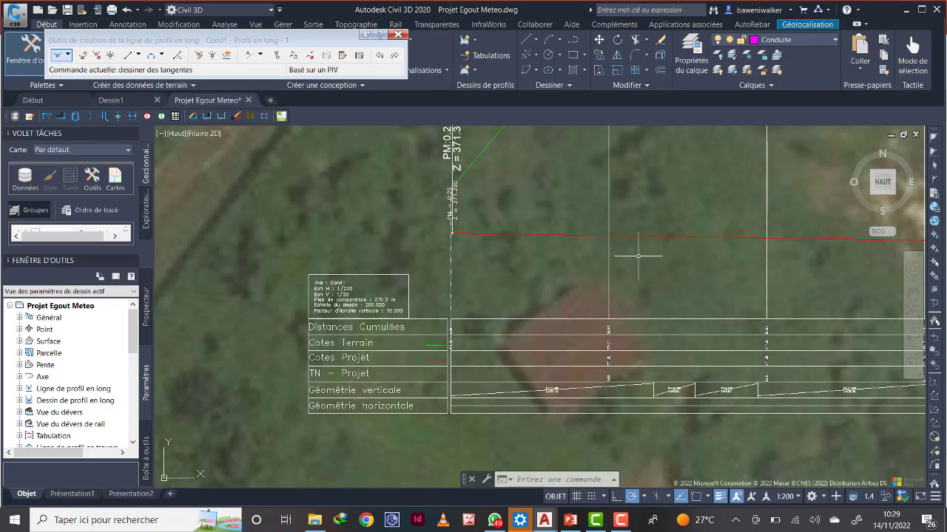
{"action": "scroll", "coordinate": [475, 271], "scroll_direction": "down", "scroll_amount": 3}
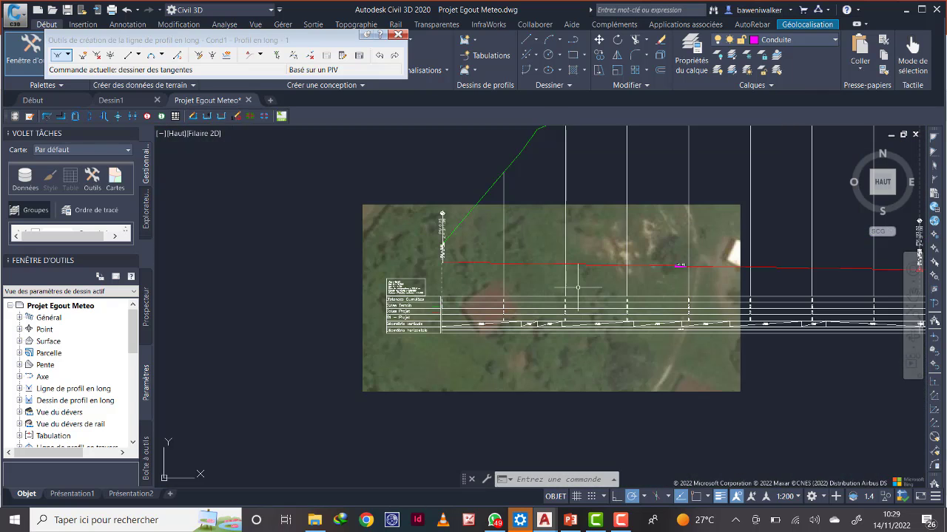
{"action": "scroll", "coordinate": [658, 280], "scroll_direction": "down", "scroll_amount": 4}
{"action": "middle_click_drag", "start_coordinate": [666, 281], "coordinate": [466, 291]}
{"action": "scroll", "coordinate": [567, 292], "scroll_direction": "up", "scroll_amount": 2}
{"action": "scroll", "coordinate": [551, 298], "scroll_direction": "up", "scroll_amount": 6}
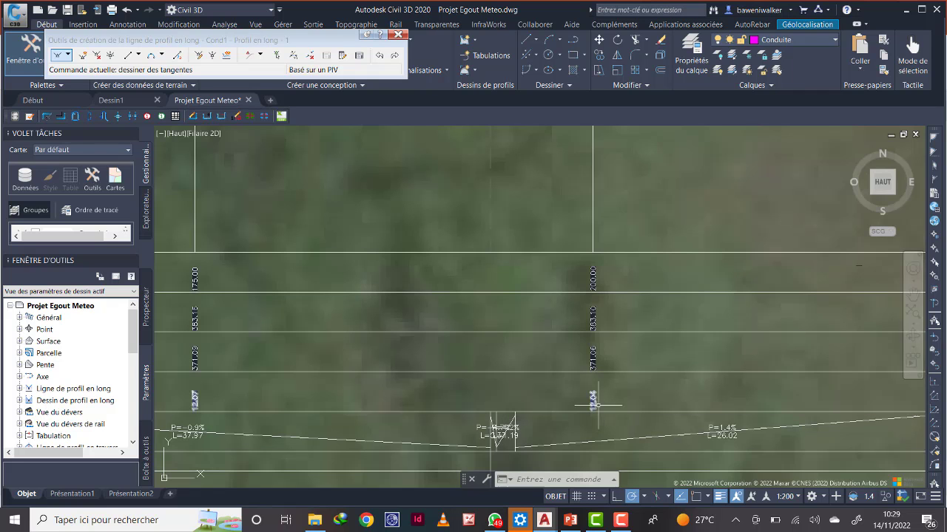
{"action": "scroll", "coordinate": [602, 388], "scroll_direction": "down", "scroll_amount": 6}
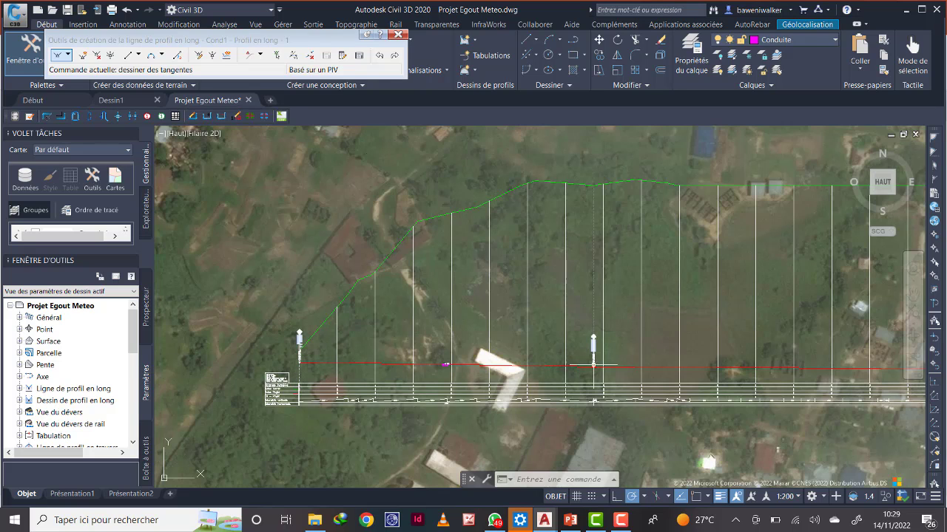
- Raise the project profile's intersection point at station 193.52 m vertically to an elevation of about 380.12 m
{"action": "scroll", "coordinate": [593, 370], "scroll_direction": "up", "scroll_amount": 3}
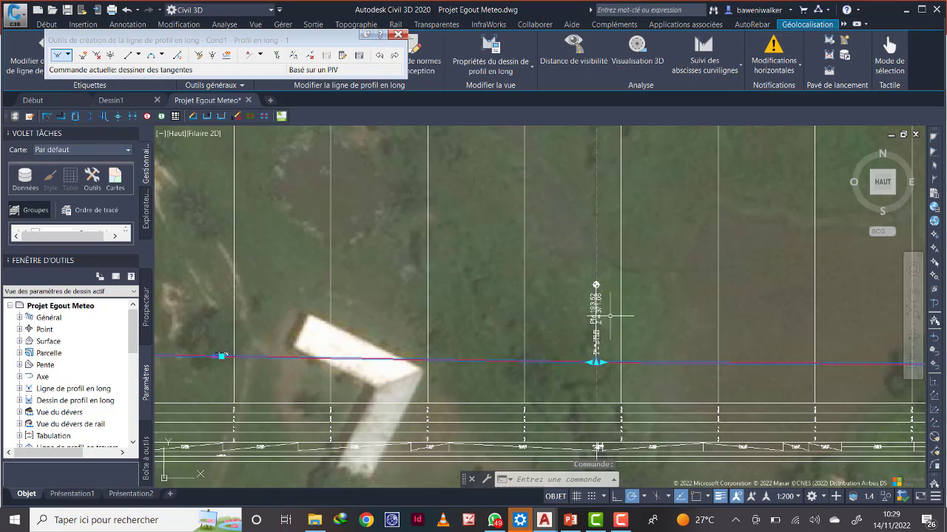
{"action": "scroll", "coordinate": [600, 267], "scroll_direction": "down", "scroll_amount": 5}
{"action": "scroll", "coordinate": [601, 268], "scroll_direction": "up", "scroll_amount": 3}
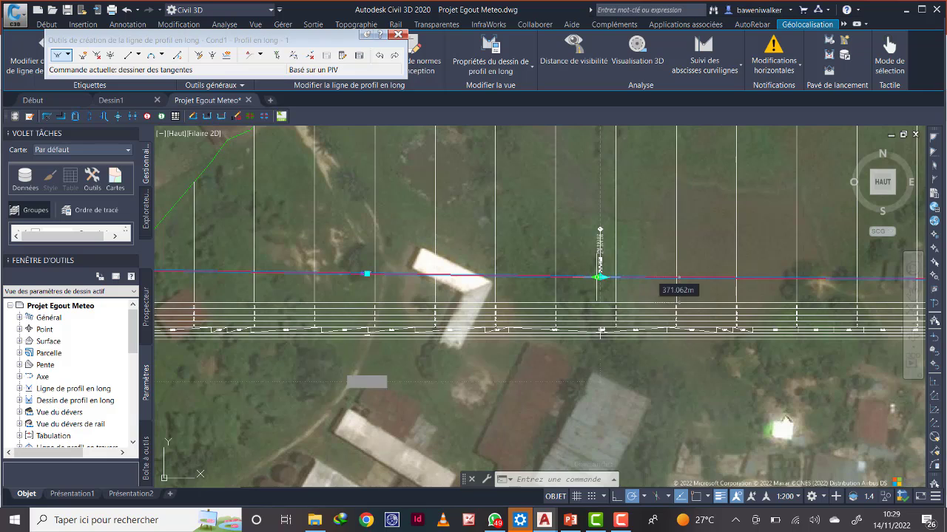
{"action": "left_click", "coordinate": [601, 277]}
{"action": "scroll", "coordinate": [601, 203], "scroll_direction": "down", "scroll_amount": 4}
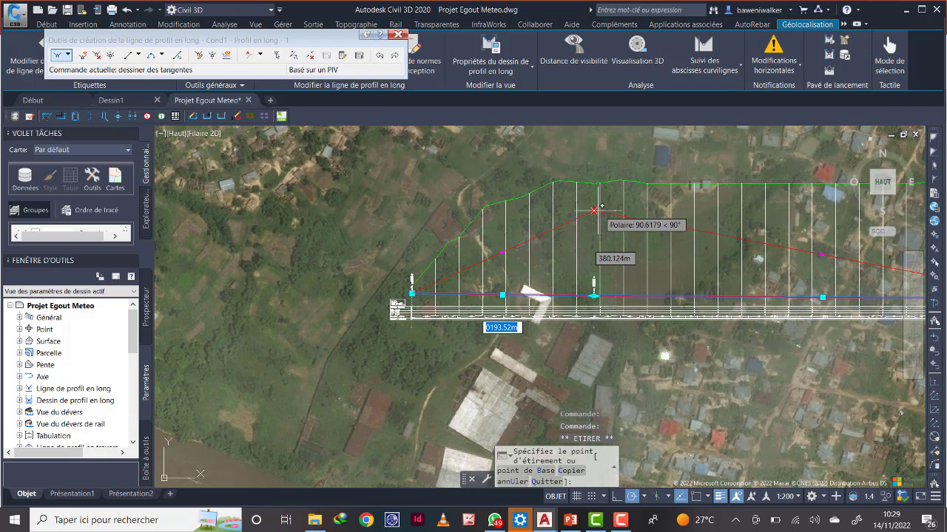
{"action": "left_click", "coordinate": [594, 212]}
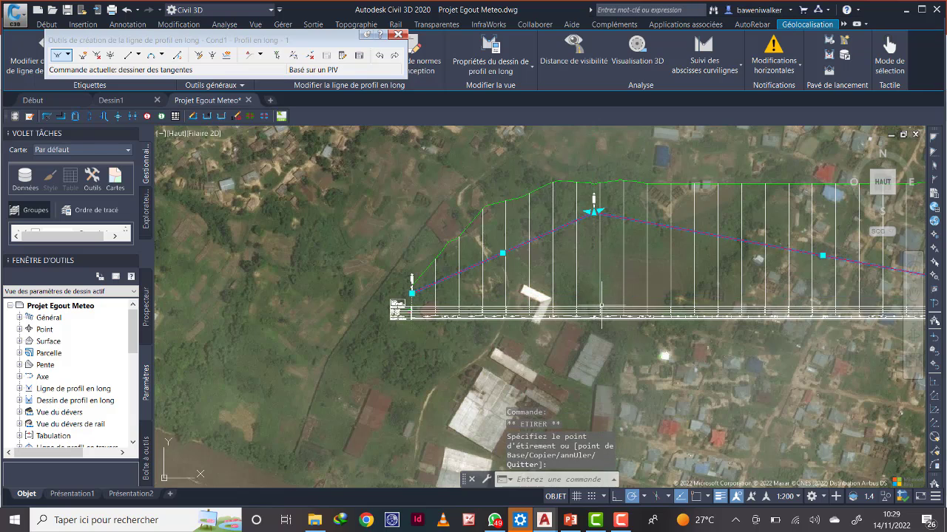
- Check the project elevations in the data bands near station 200 and the slope label of the first tangent
{"action": "scroll", "coordinate": [601, 304], "scroll_direction": "up", "scroll_amount": 6}
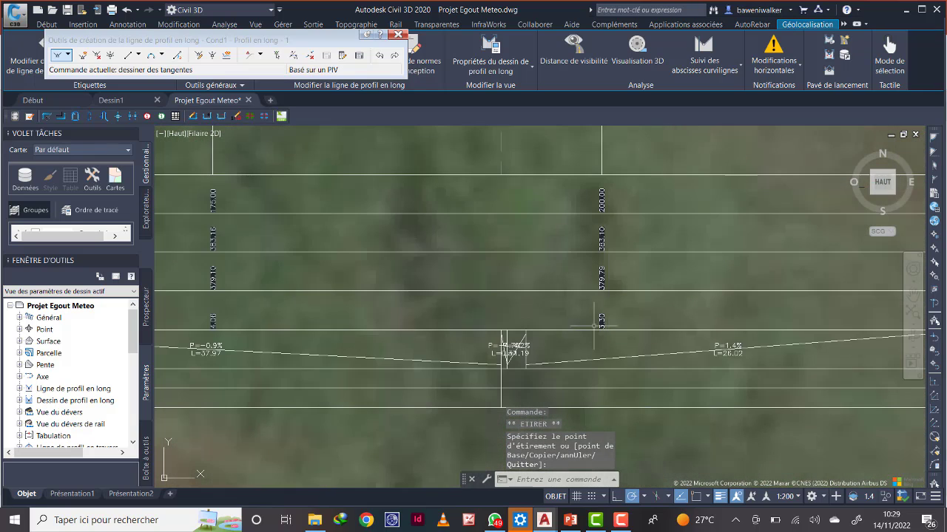
{"action": "scroll", "coordinate": [594, 325], "scroll_direction": "down", "scroll_amount": 8}
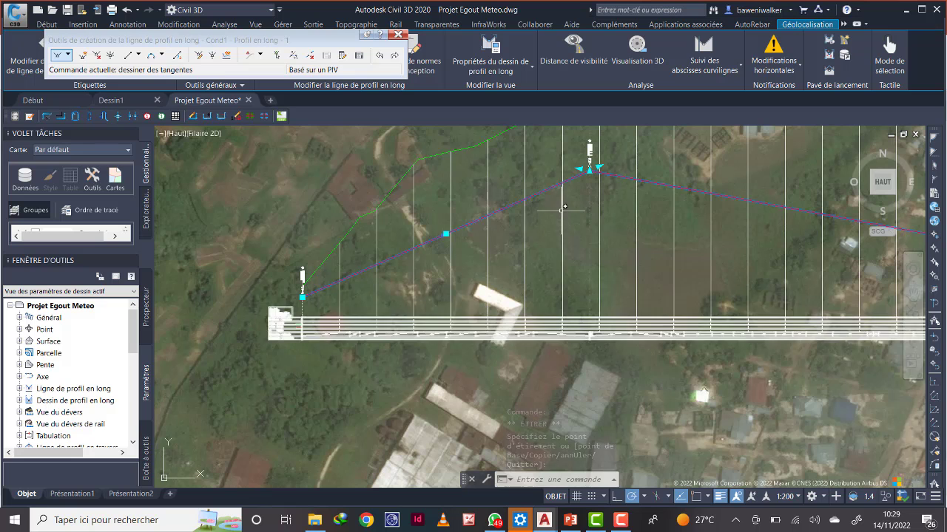
{"action": "key", "text": "Escape"}
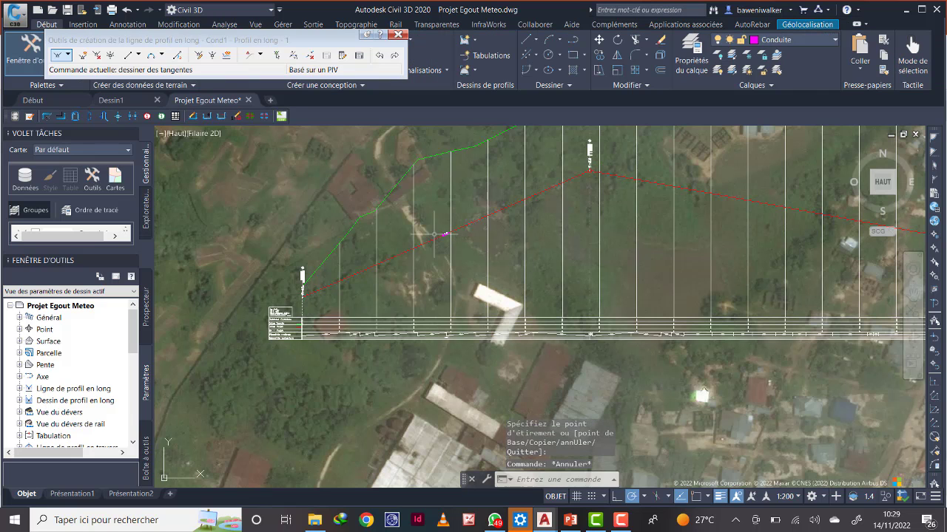
{"action": "scroll", "coordinate": [445, 233], "scroll_direction": "up", "scroll_amount": 8}
{"action": "scroll", "coordinate": [402, 234], "scroll_direction": "up", "scroll_amount": 2}
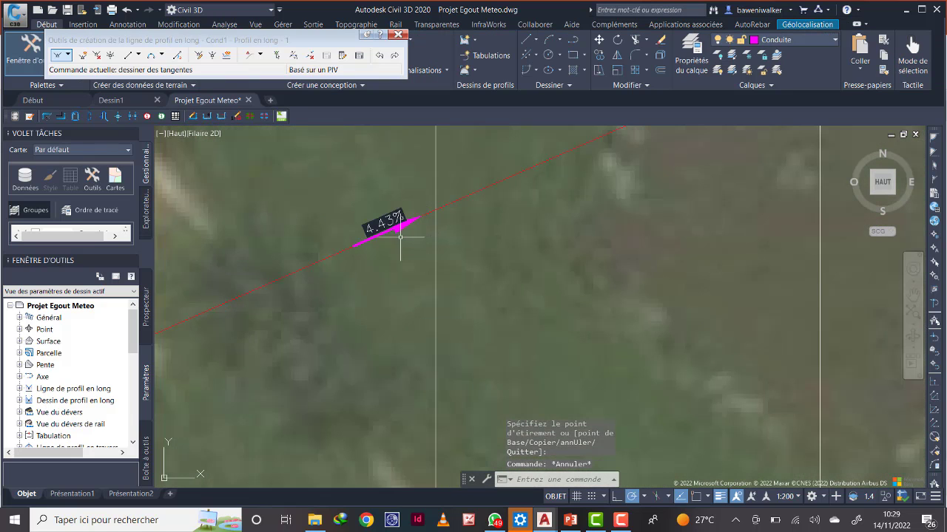
- Lower the project profile's intersection point at station 193.52 m vertically to an elevation of about 371 m
{"action": "scroll", "coordinate": [400, 236], "scroll_direction": "down", "scroll_amount": 10}
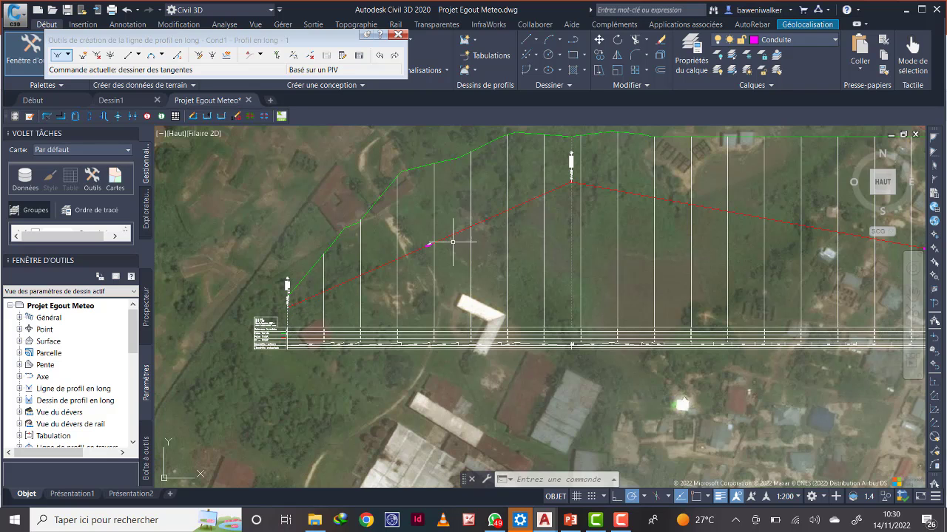
{"action": "scroll", "coordinate": [580, 190], "scroll_direction": "down", "scroll_amount": 6}
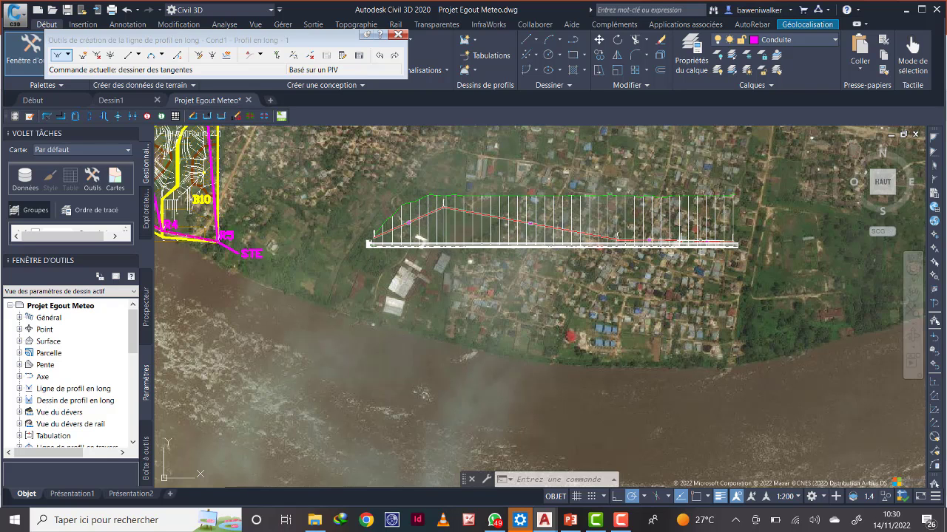
{"action": "scroll", "coordinate": [491, 235], "scroll_direction": "up", "scroll_amount": 2}
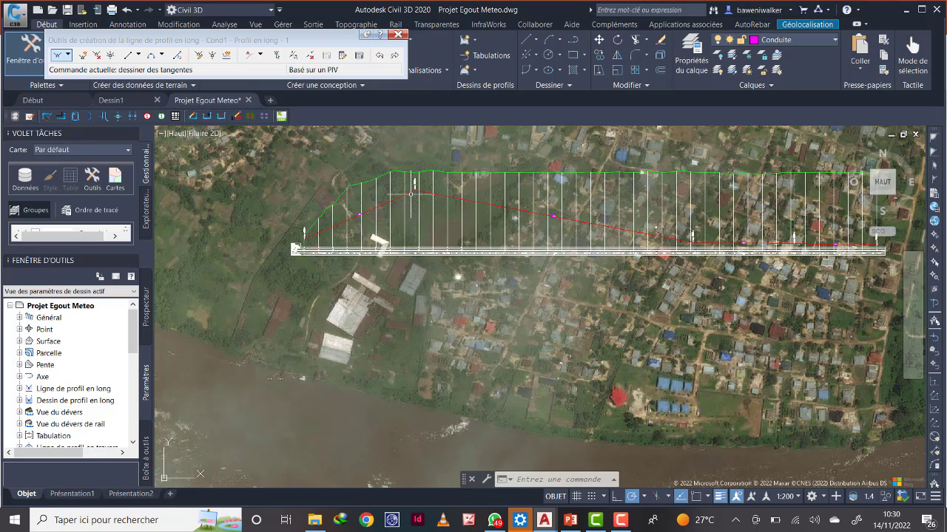
{"action": "scroll", "coordinate": [411, 194], "scroll_direction": "up", "scroll_amount": 2}
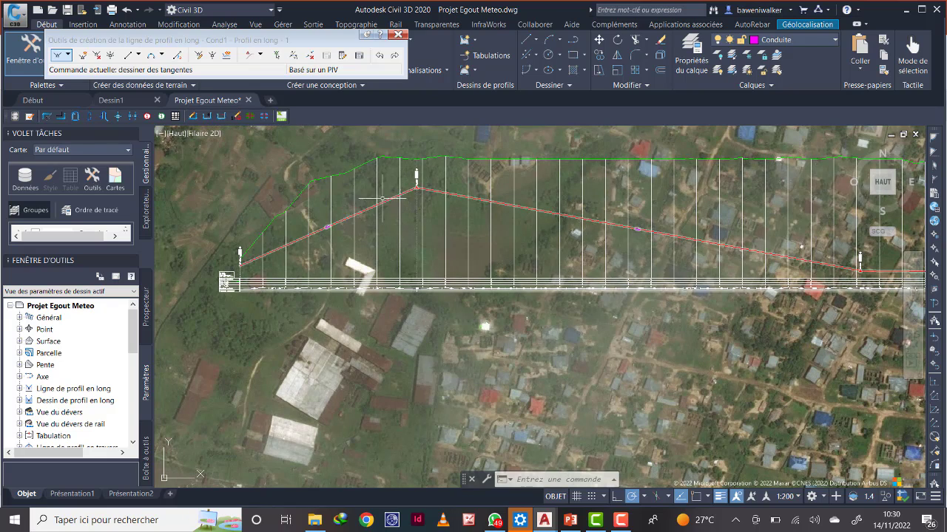
{"action": "left_click", "coordinate": [385, 202]}
{"action": "scroll", "coordinate": [424, 194], "scroll_direction": "up", "scroll_amount": 3}
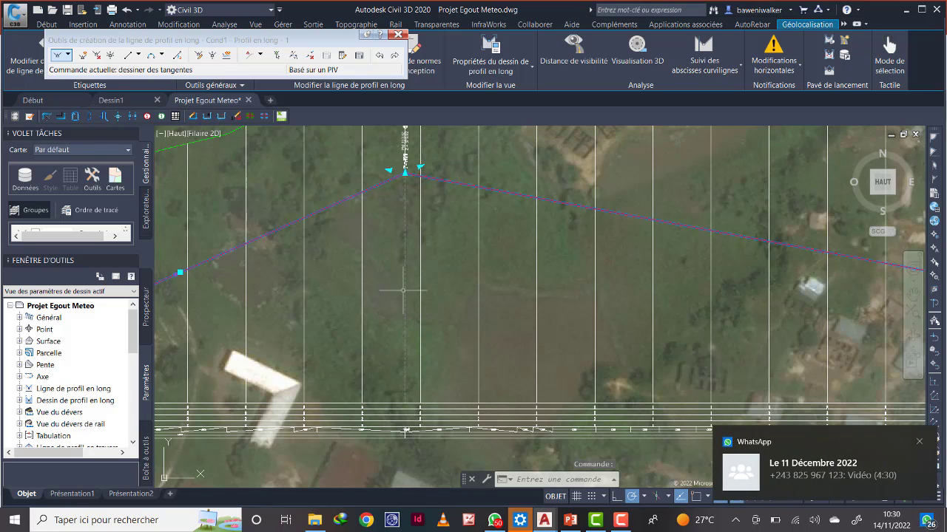
{"action": "scroll", "coordinate": [402, 172], "scroll_direction": "up", "scroll_amount": 3}
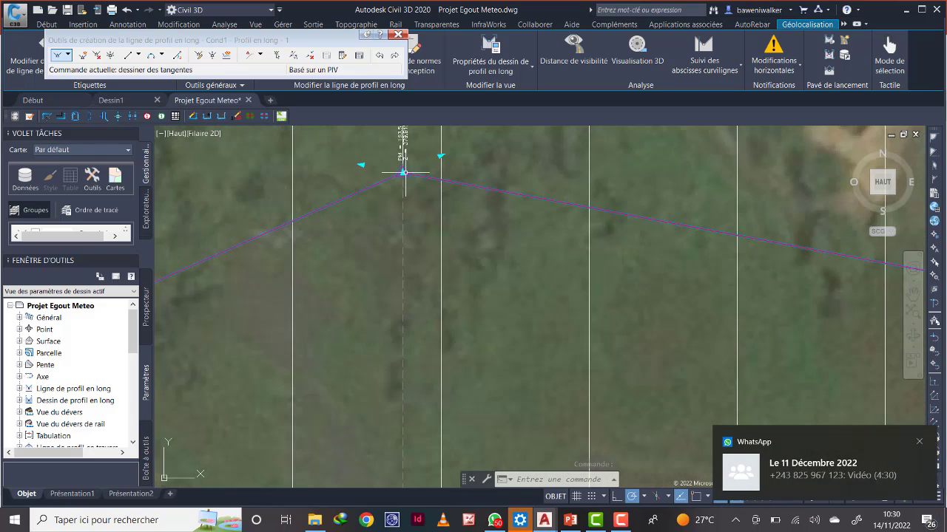
{"action": "left_click", "coordinate": [403, 173]}
{"action": "scroll", "coordinate": [414, 252], "scroll_direction": "down", "scroll_amount": 5}
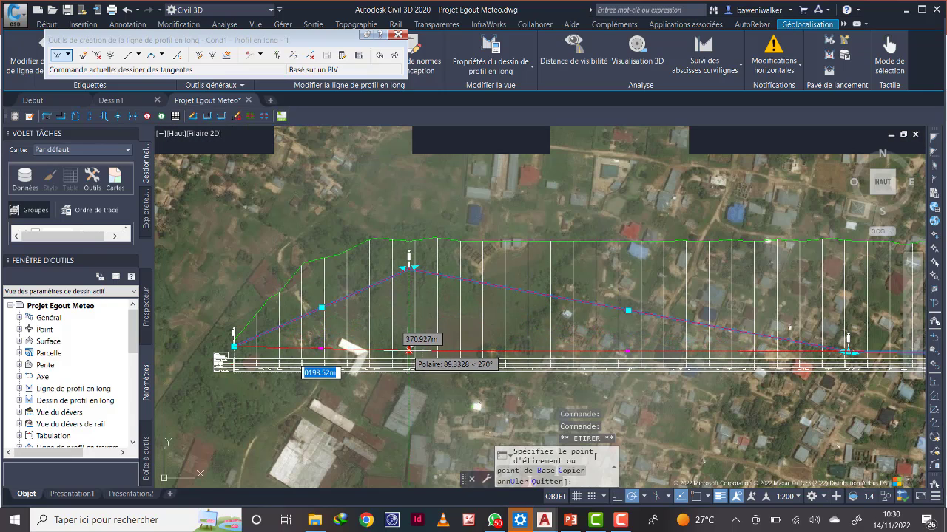
{"action": "scroll", "coordinate": [410, 351], "scroll_direction": "up", "scroll_amount": 3}
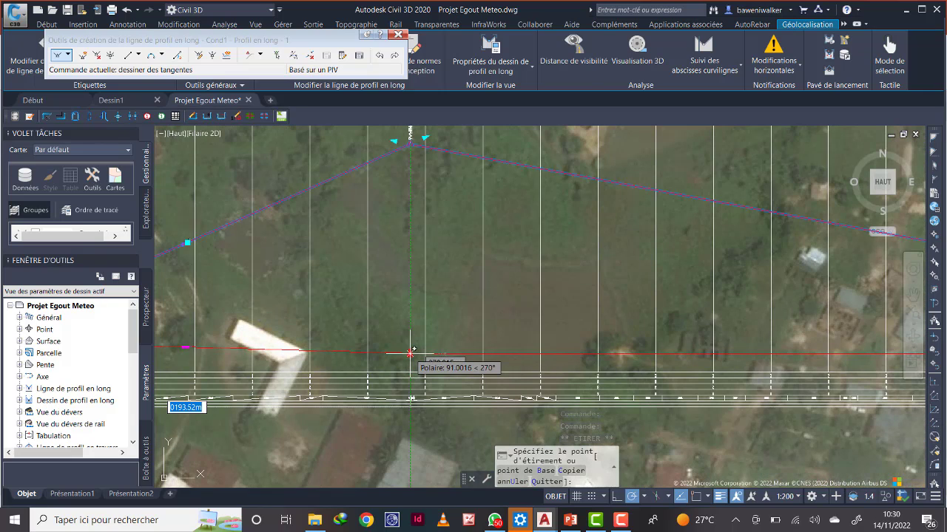
{"action": "left_click", "coordinate": [409, 346]}
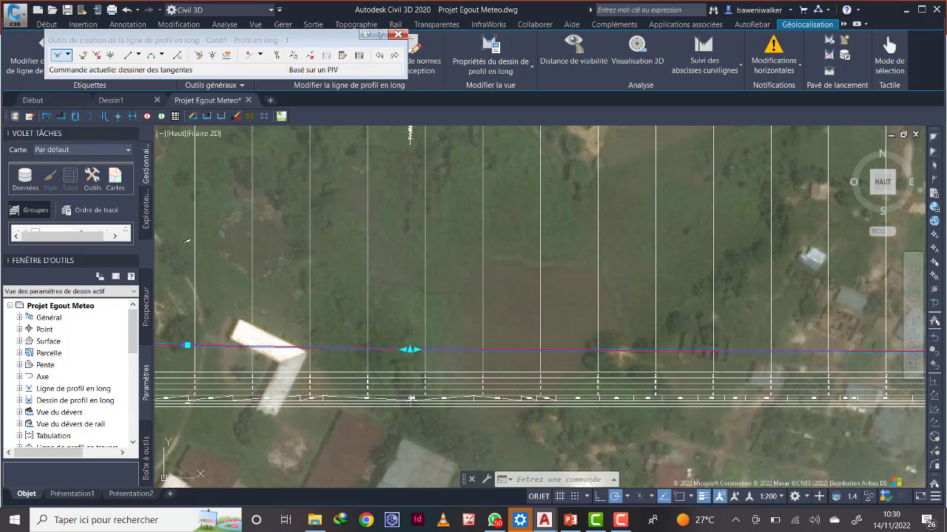
- Check the project elevations and terrain-to-project differences in the data bands between stations 175 and 225
{"action": "scroll", "coordinate": [416, 384], "scroll_direction": "up", "scroll_amount": 2}
{"action": "scroll", "coordinate": [417, 394], "scroll_direction": "up", "scroll_amount": 4}
{"action": "scroll", "coordinate": [414, 385], "scroll_direction": "down", "scroll_amount": 3}
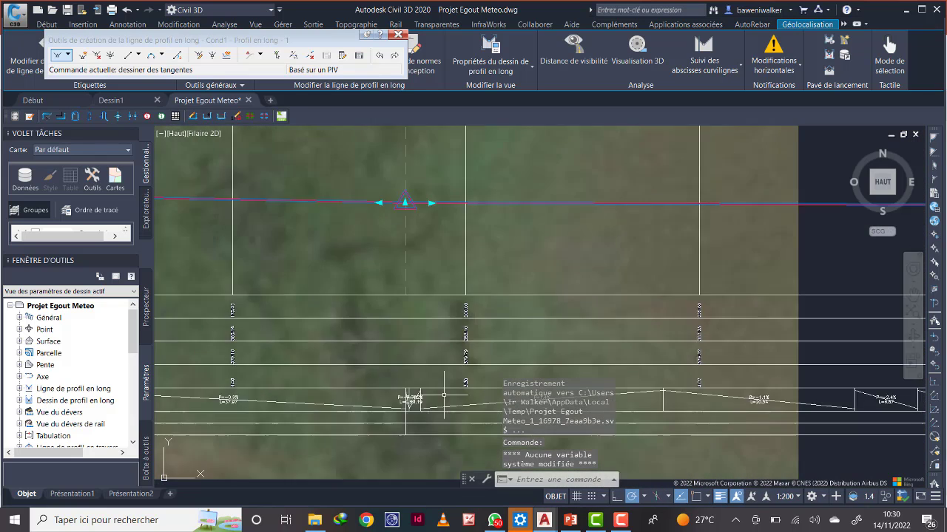
{"action": "scroll", "coordinate": [414, 378], "scroll_direction": "down", "scroll_amount": 4}
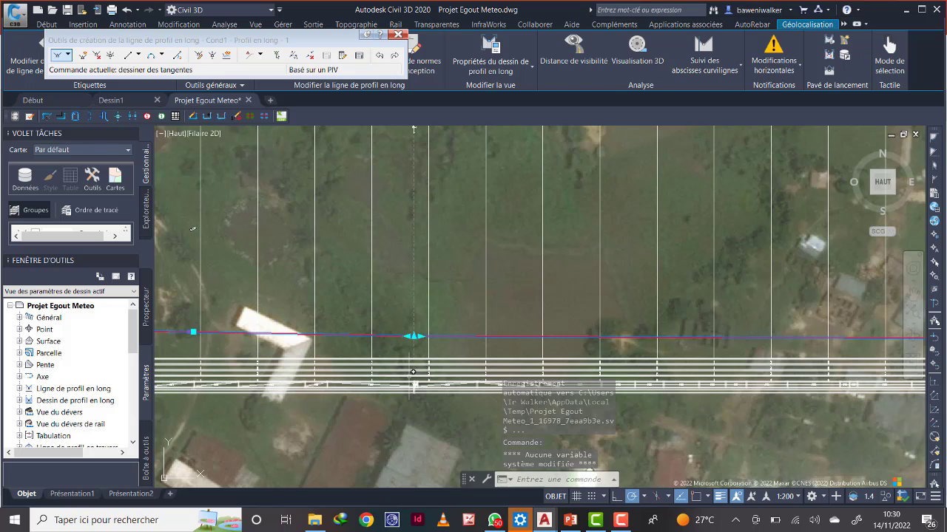
{"action": "key", "text": "ctrl+z"}
{"action": "scroll", "coordinate": [415, 373], "scroll_direction": "up", "scroll_amount": 6}
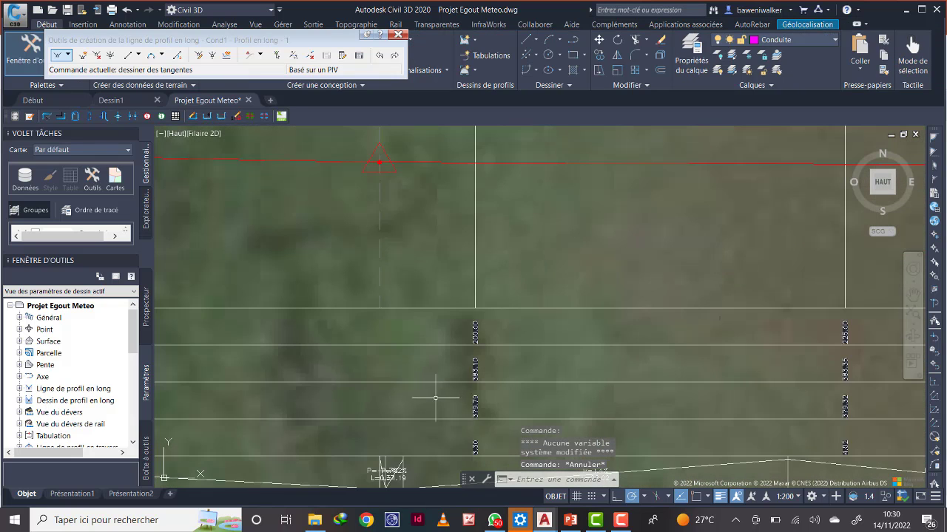
{"action": "scroll", "coordinate": [451, 385], "scroll_direction": "down", "scroll_amount": 7}
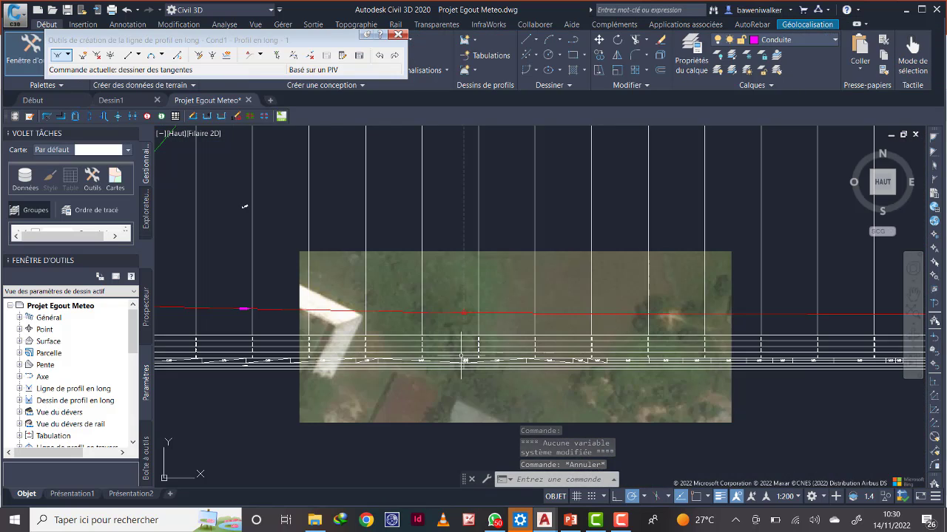
{"action": "scroll", "coordinate": [461, 359], "scroll_direction": "up", "scroll_amount": 10}
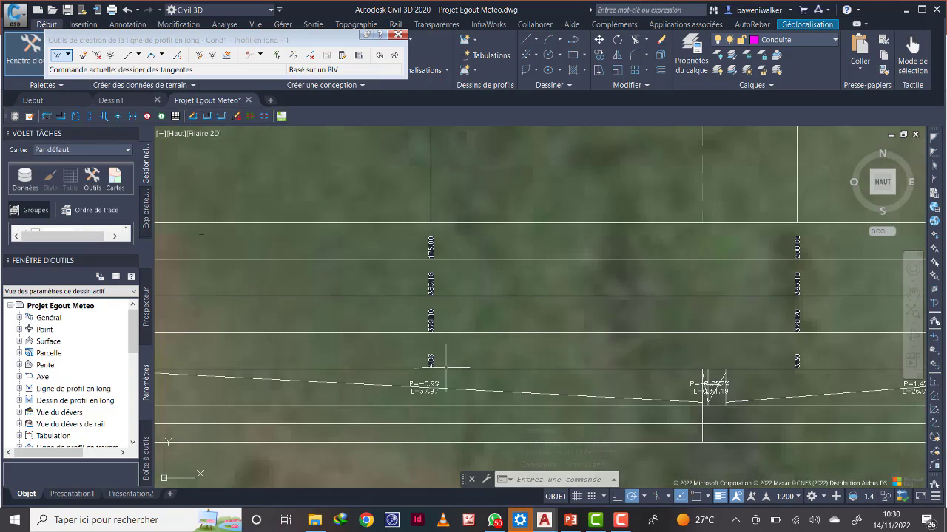
- Review the flattened project profile along its length and the slope labels of the tangents farther downstream
{"action": "scroll", "coordinate": [446, 367], "scroll_direction": "down", "scroll_amount": 8}
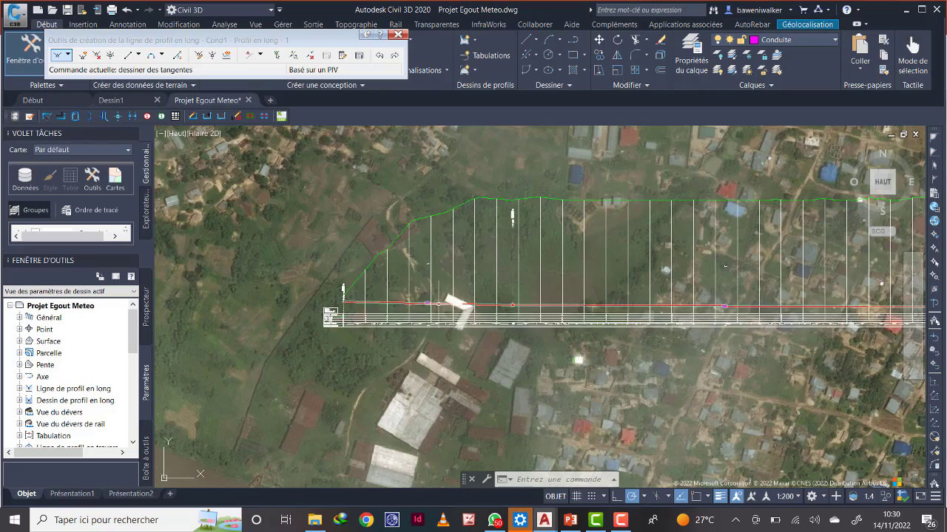
{"action": "scroll", "coordinate": [438, 304], "scroll_direction": "up", "scroll_amount": 8}
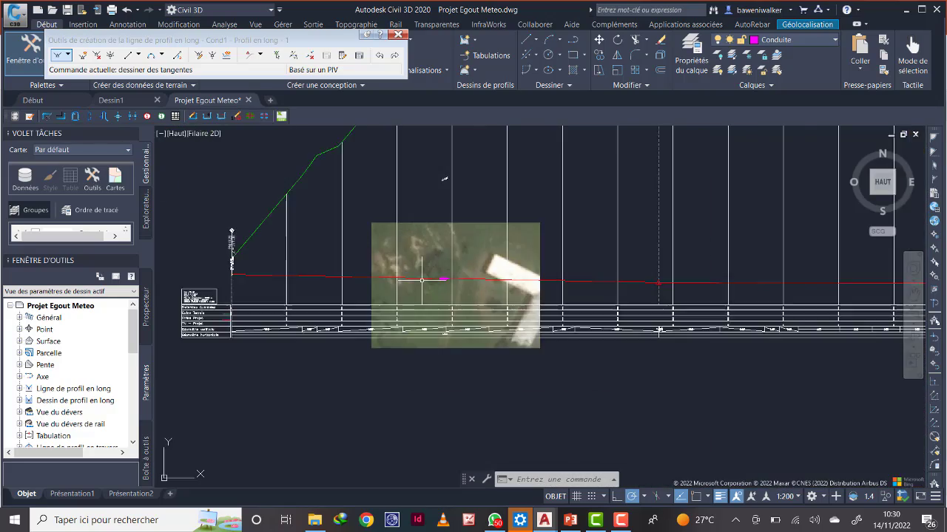
{"action": "scroll", "coordinate": [421, 280], "scroll_direction": "down", "scroll_amount": 8}
{"action": "scroll", "coordinate": [612, 281], "scroll_direction": "up", "scroll_amount": 5}
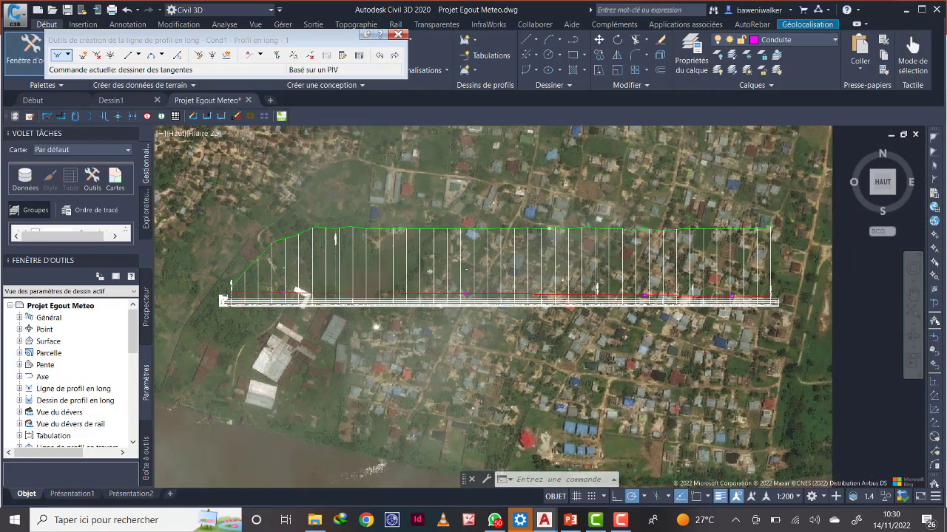
{"action": "scroll", "coordinate": [610, 271], "scroll_direction": "up", "scroll_amount": 3}
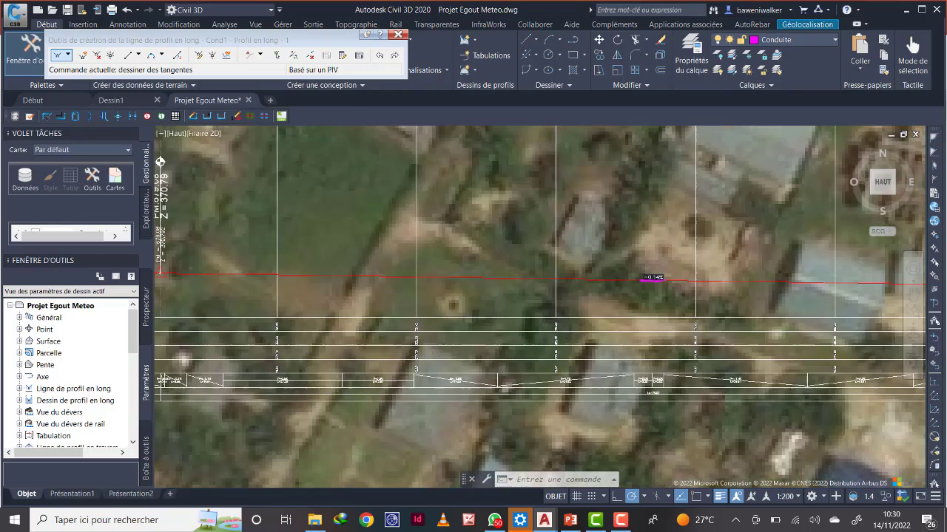
{"action": "scroll", "coordinate": [455, 325], "scroll_direction": "down", "scroll_amount": 8}
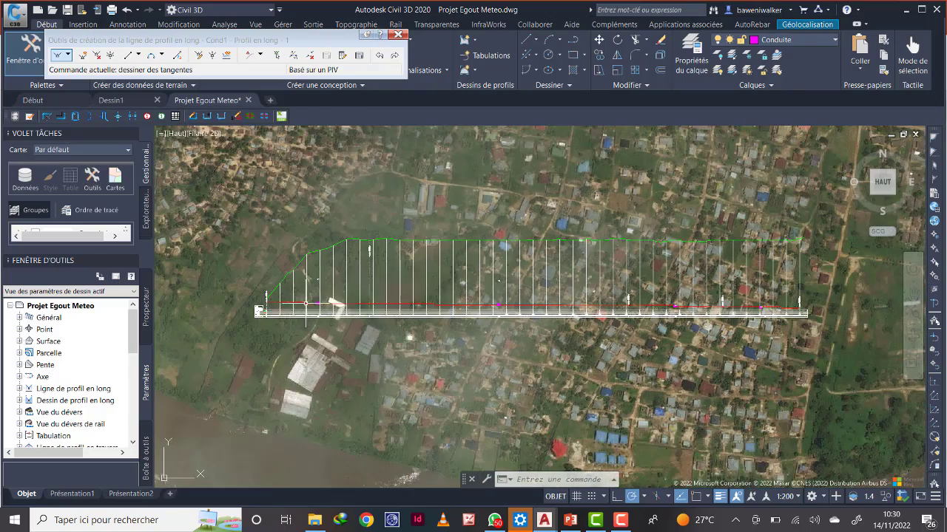
- Lower the project profile's intersection point at station 193.52 m slightly, to an elevation of about 370.622 m
{"action": "scroll", "coordinate": [305, 303], "scroll_direction": "up", "scroll_amount": 5}
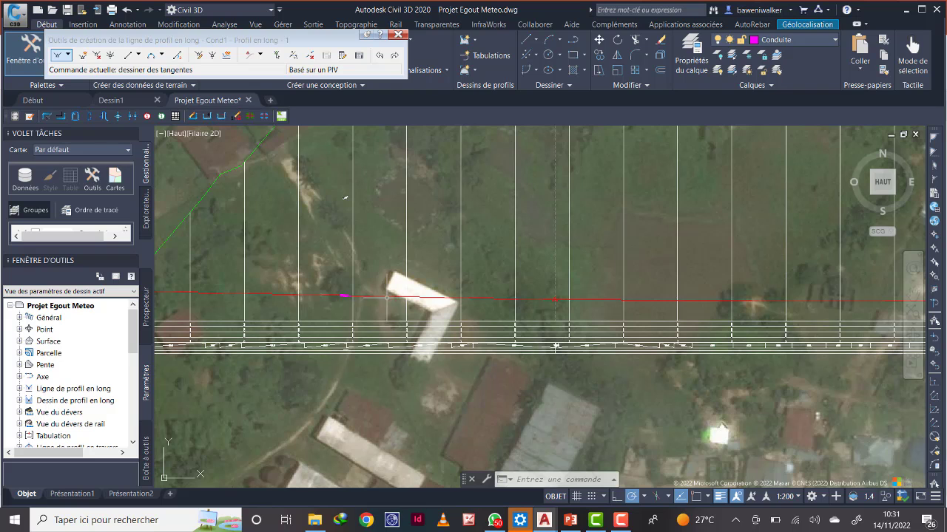
{"action": "left_click", "coordinate": [554, 299]}
{"action": "scroll", "coordinate": [562, 296], "scroll_direction": "up", "scroll_amount": 4}
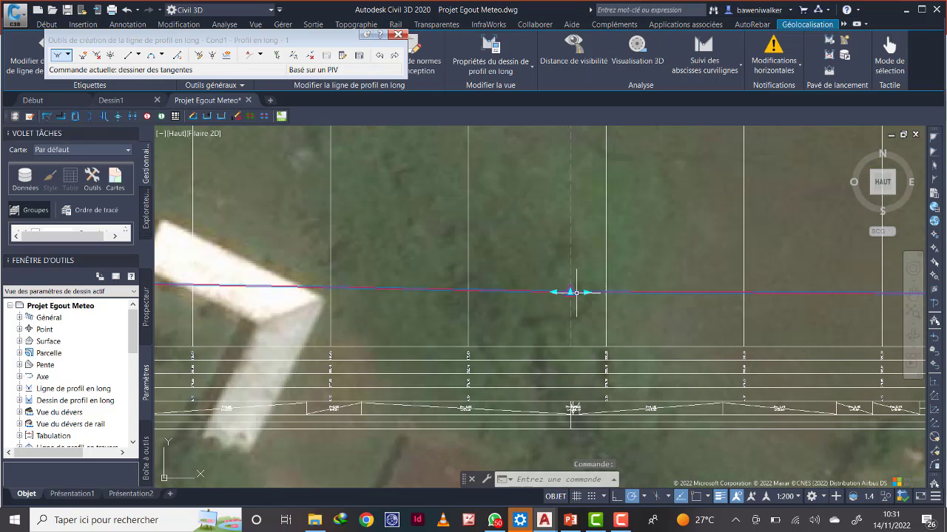
{"action": "left_click", "coordinate": [570, 293]}
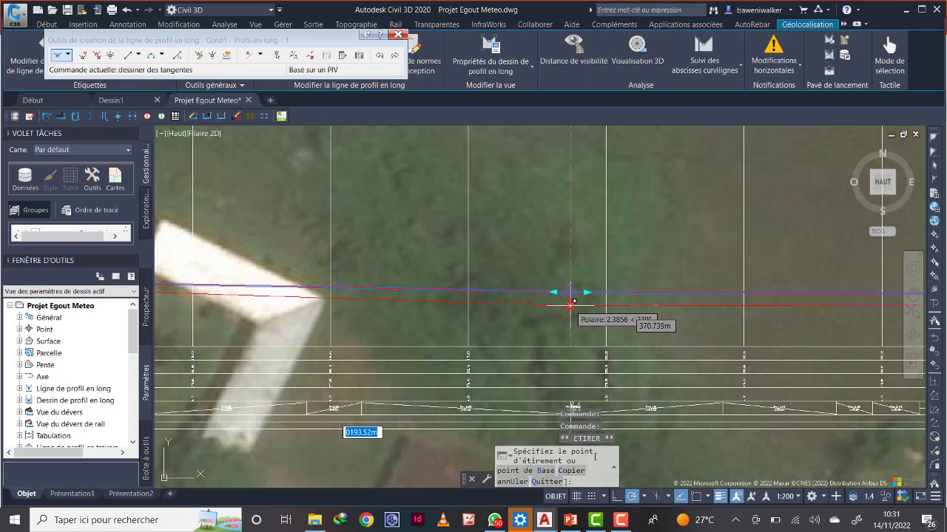
{"action": "scroll", "coordinate": [653, 351], "scroll_direction": "down", "scroll_amount": 2}
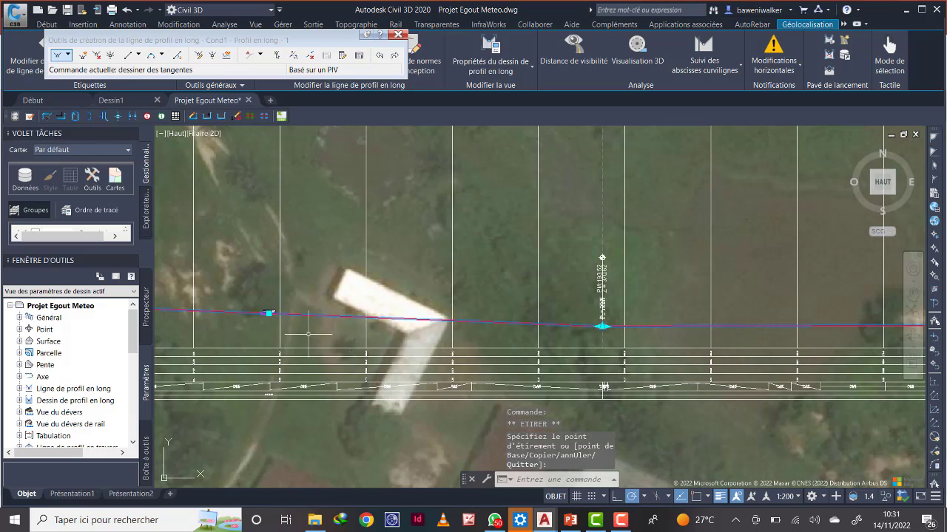
- Raise the intersection point at station 193.52 m vertically to an elevation of about 370.724 m
{"action": "scroll", "coordinate": [255, 305], "scroll_direction": "up", "scroll_amount": 3}
{"action": "scroll", "coordinate": [255, 303], "scroll_direction": "down", "scroll_amount": 5}
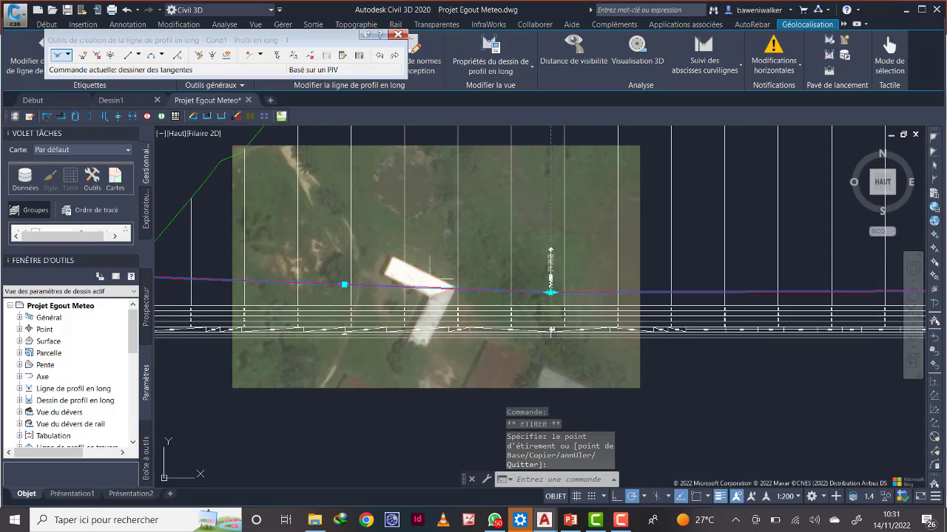
{"action": "scroll", "coordinate": [550, 293], "scroll_direction": "down", "scroll_amount": 3}
{"action": "scroll", "coordinate": [671, 292], "scroll_direction": "up", "scroll_amount": 3}
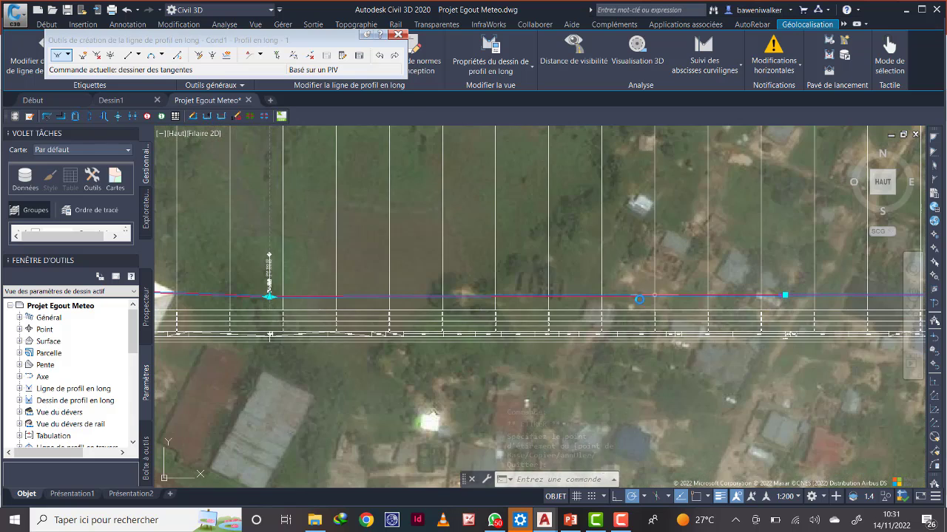
{"action": "middle_click_drag", "start_coordinate": [247, 303], "coordinate": [285, 301]}
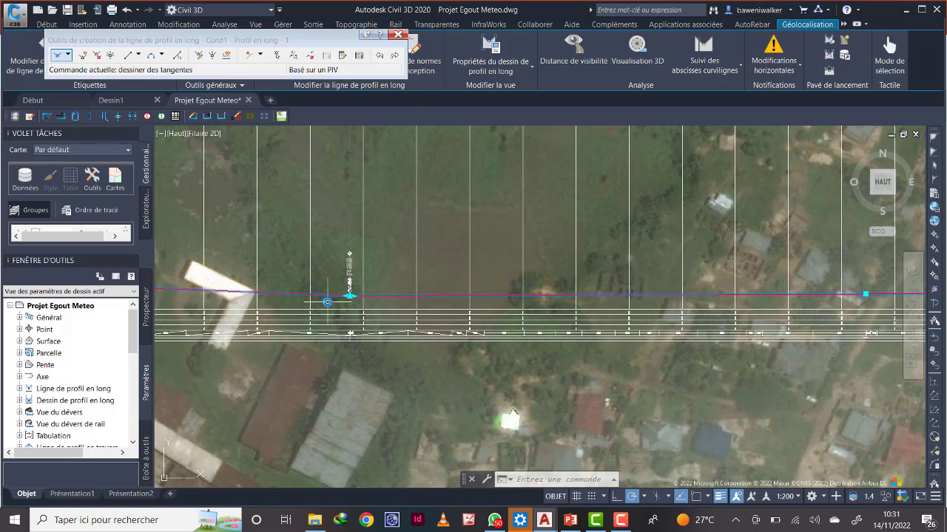
{"action": "scroll", "coordinate": [333, 298], "scroll_direction": "up", "scroll_amount": 5}
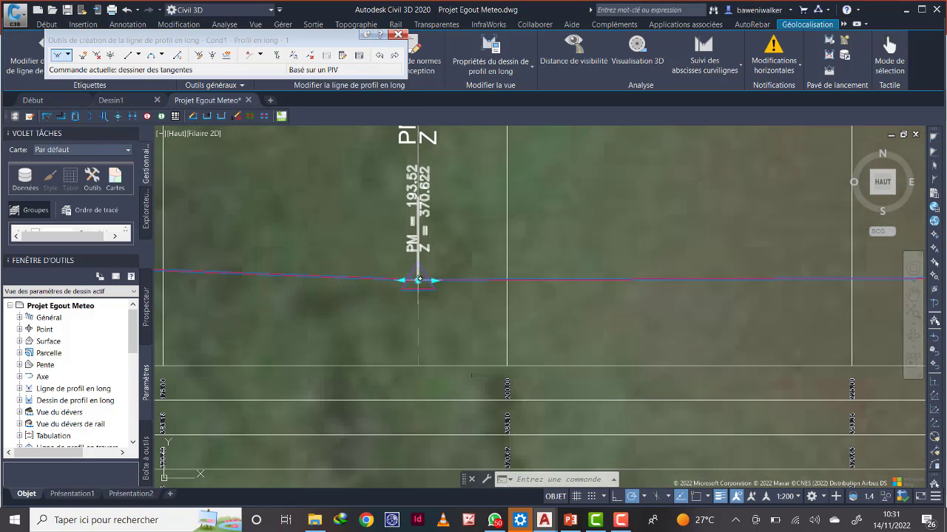
{"action": "left_click", "coordinate": [418, 280]}
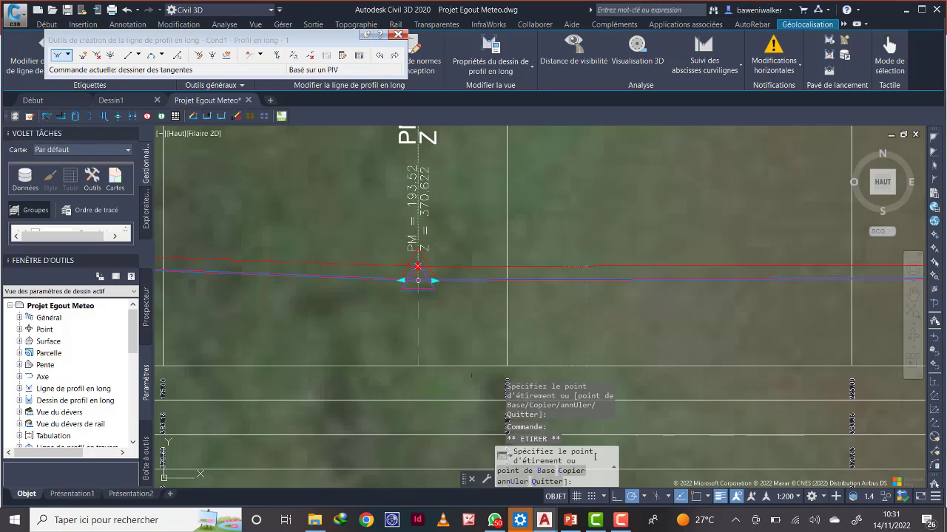
{"action": "left_click", "coordinate": [417, 266]}
- Check the second tangent's slope label and the data bands on both sides of the intersection point at station 193.52 m
{"action": "scroll", "coordinate": [471, 376], "scroll_direction": "down", "scroll_amount": 8}
{"action": "scroll", "coordinate": [740, 322], "scroll_direction": "down", "scroll_amount": 2}
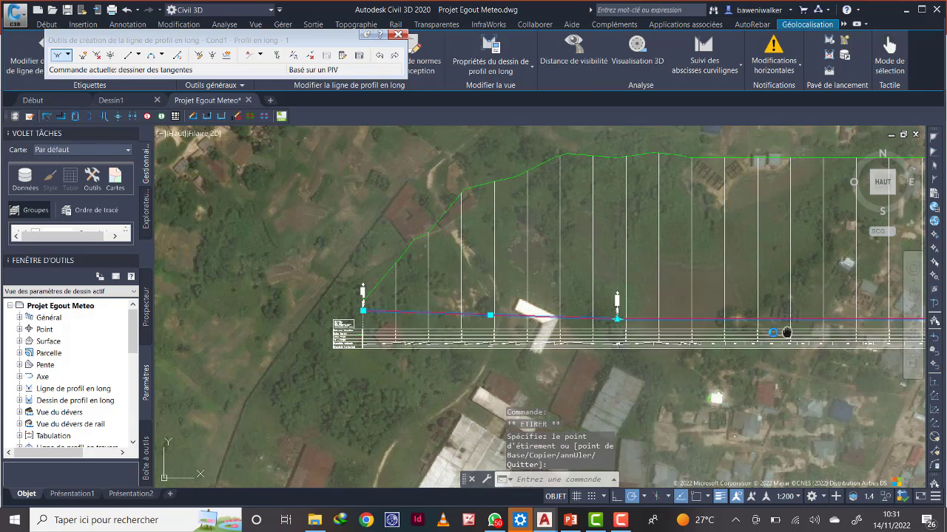
{"action": "middle_click_drag", "start_coordinate": [786, 332], "coordinate": [522, 296]}
{"action": "scroll", "coordinate": [660, 285], "scroll_direction": "up", "scroll_amount": 4}
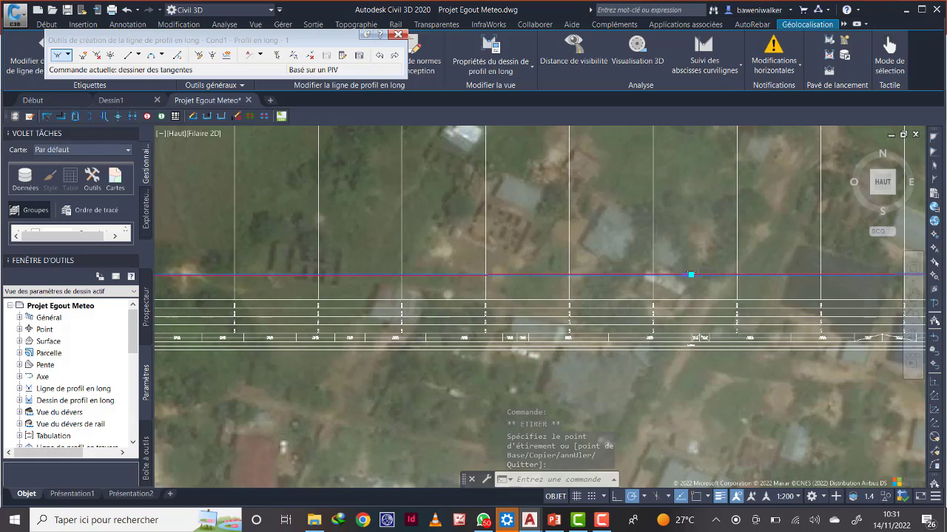
{"action": "scroll", "coordinate": [690, 279], "scroll_direction": "up", "scroll_amount": 8}
{"action": "scroll", "coordinate": [691, 273], "scroll_direction": "down", "scroll_amount": 12}
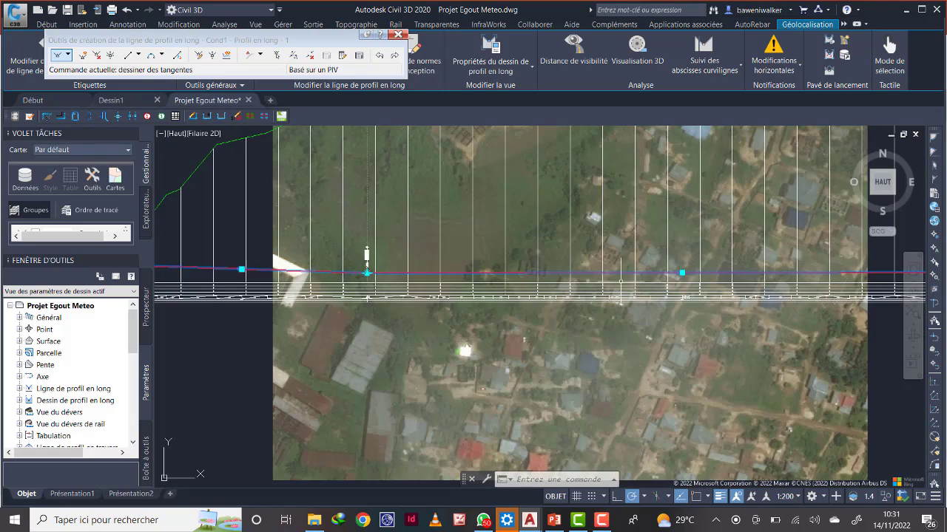
{"action": "scroll", "coordinate": [241, 269], "scroll_direction": "up", "scroll_amount": 10}
{"action": "scroll", "coordinate": [265, 279], "scroll_direction": "down", "scroll_amount": 8}
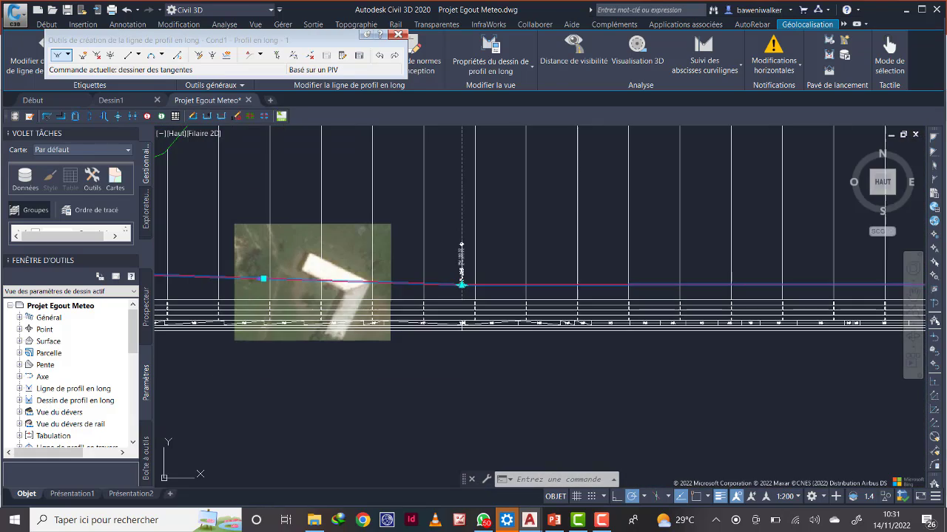
- Raise the project profile's intersection point at station 193.52 m a little further above 370.724 m, keeping its station
{"action": "scroll", "coordinate": [462, 284], "scroll_direction": "up", "scroll_amount": 8}
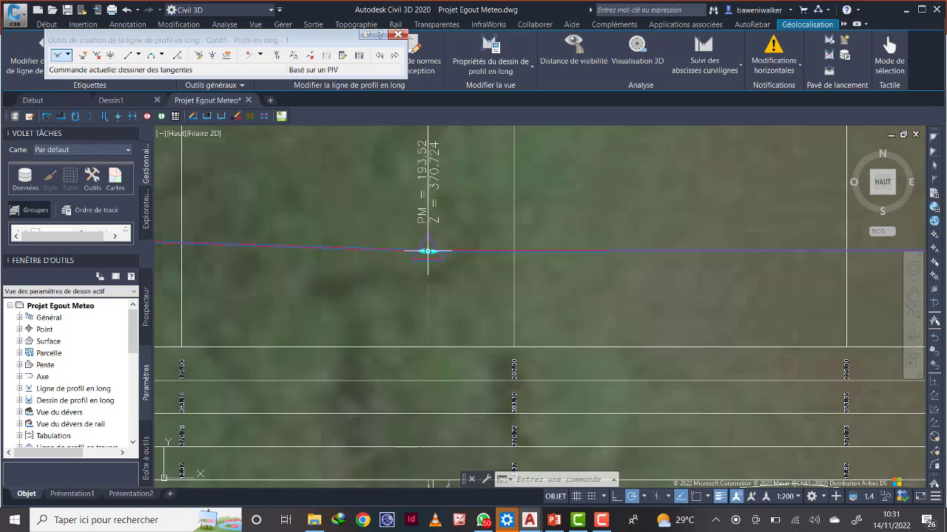
{"action": "left_click", "coordinate": [427, 251]}
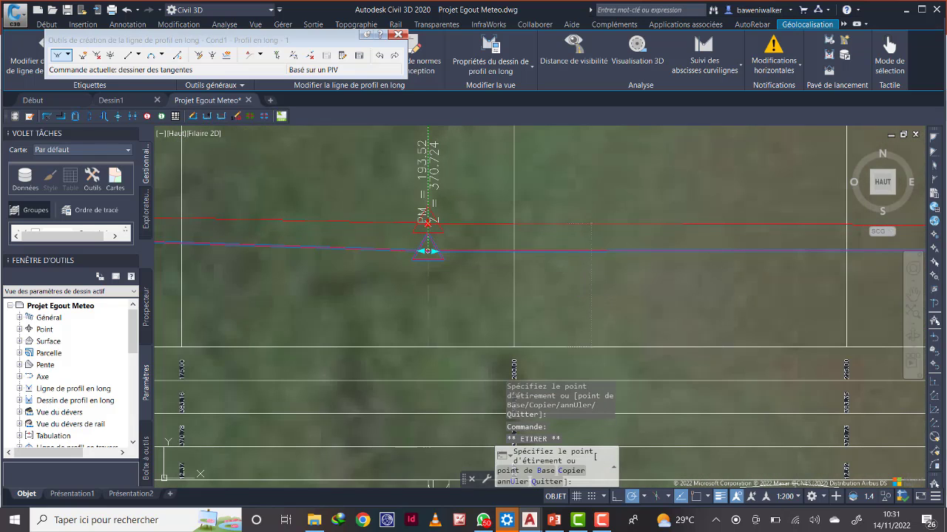
{"action": "left_click", "coordinate": [427, 223]}
{"action": "scroll", "coordinate": [443, 274], "scroll_direction": "down", "scroll_amount": 10}
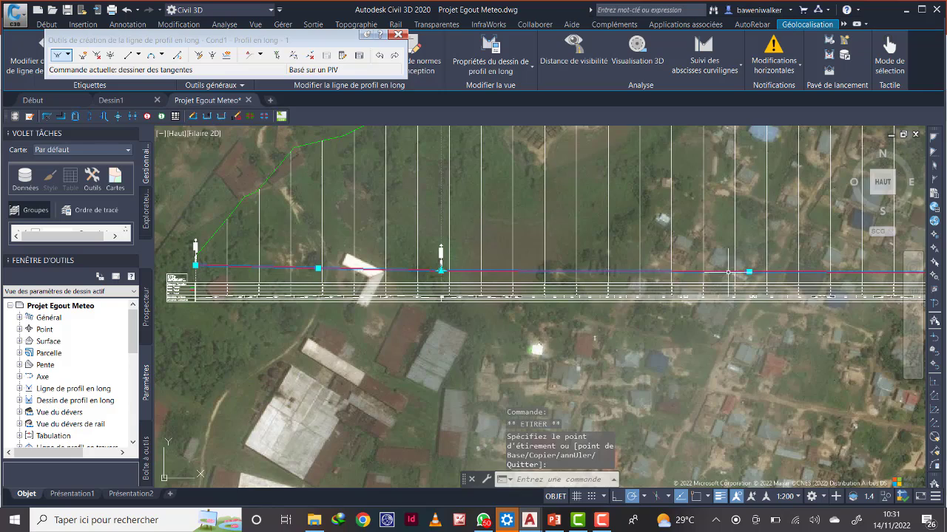
- Check the first two tangents' slope labels and the vertical-geometry band around station 193.52 m, and deselect the project profile
{"action": "scroll", "coordinate": [757, 273], "scroll_direction": "up", "scroll_amount": 10}
{"action": "scroll", "coordinate": [709, 251], "scroll_direction": "down", "scroll_amount": 8}
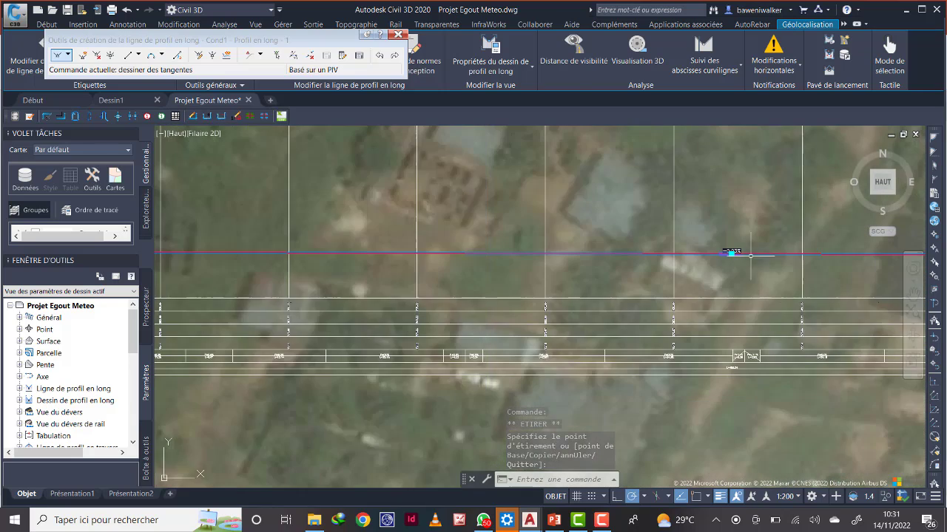
{"action": "scroll", "coordinate": [331, 258], "scroll_direction": "up", "scroll_amount": 4}
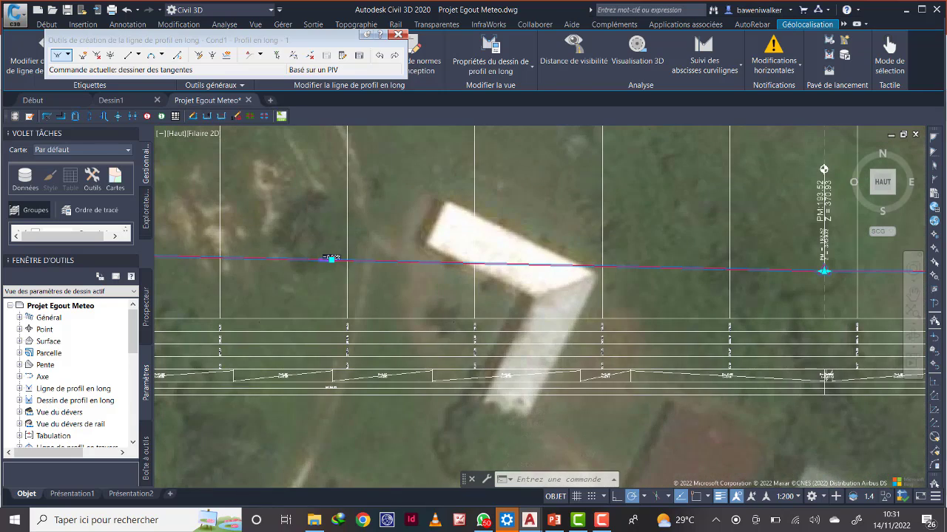
{"action": "scroll", "coordinate": [330, 258], "scroll_direction": "up", "scroll_amount": 5}
{"action": "scroll", "coordinate": [366, 248], "scroll_direction": "down", "scroll_amount": 8}
{"action": "scroll", "coordinate": [484, 252], "scroll_direction": "up", "scroll_amount": 8}
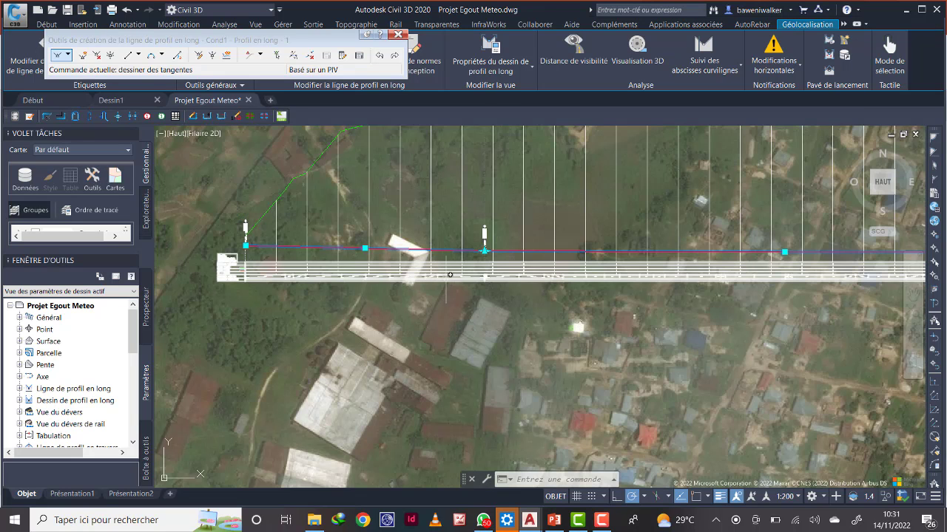
{"action": "scroll", "coordinate": [482, 251], "scroll_direction": "up", "scroll_amount": 4}
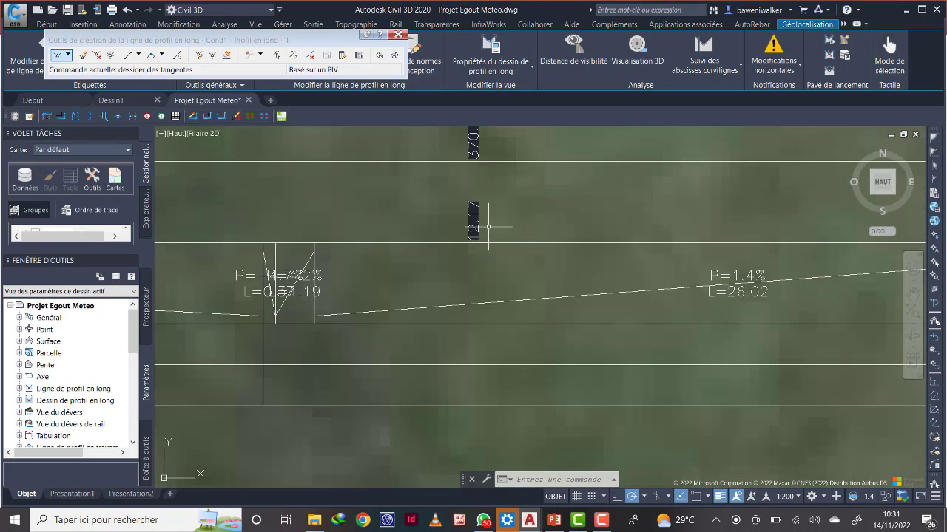
{"action": "scroll", "coordinate": [502, 234], "scroll_direction": "down", "scroll_amount": 8}
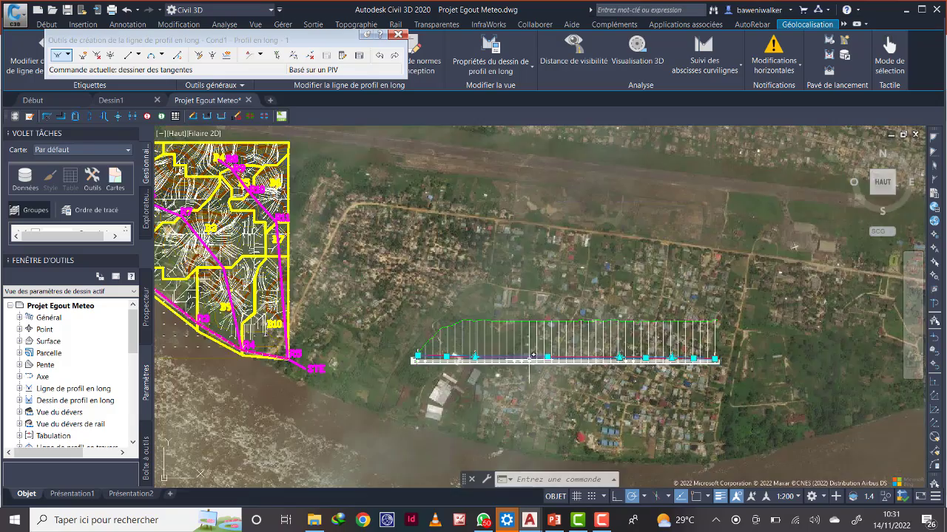
{"action": "scroll", "coordinate": [529, 366], "scroll_direction": "up", "scroll_amount": 4}
{"action": "key", "text": "Escape"}
{"action": "scroll", "coordinate": [529, 366], "scroll_direction": "down", "scroll_amount": 6}
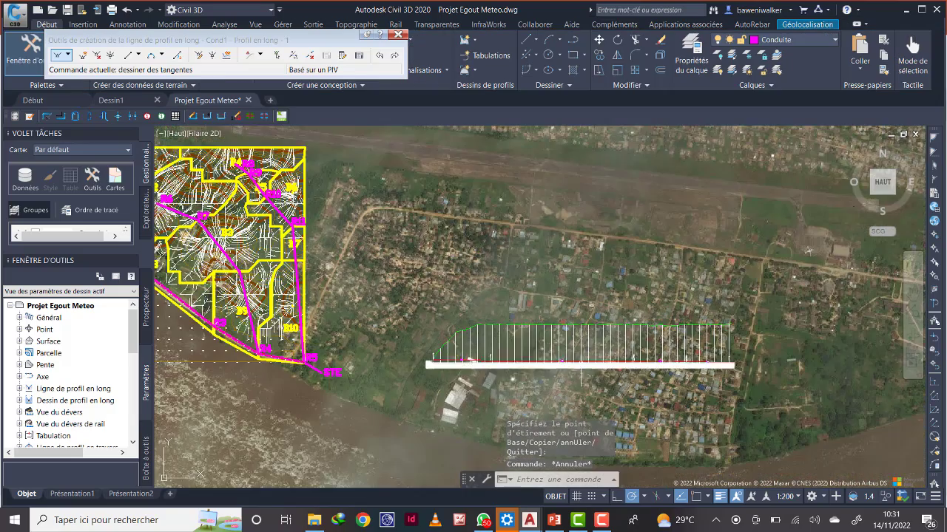
- Examine the station and elevation labels at the project profile's starting point and its first tangent's slope label
{"action": "scroll", "coordinate": [569, 330], "scroll_direction": "up", "scroll_amount": 2}
{"action": "scroll", "coordinate": [569, 331], "scroll_direction": "up", "scroll_amount": 3}
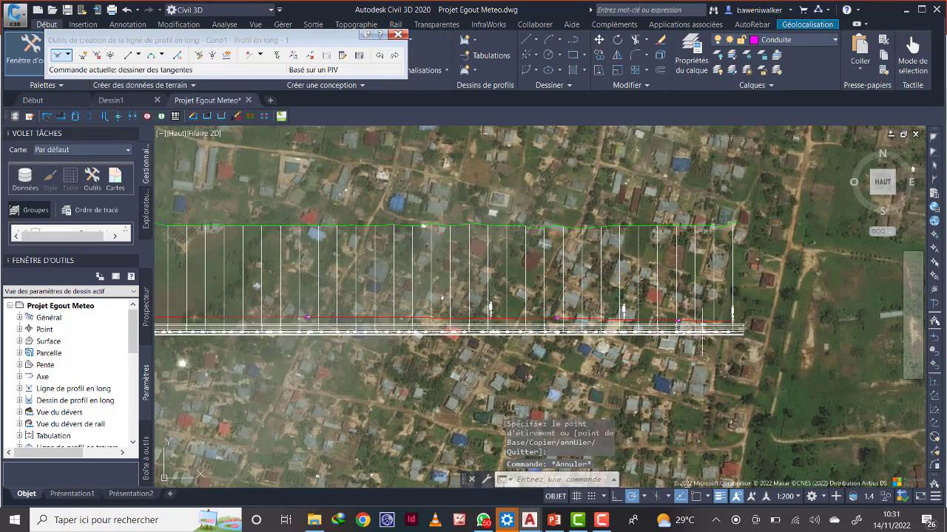
{"action": "scroll", "coordinate": [603, 349], "scroll_direction": "down", "scroll_amount": 1}
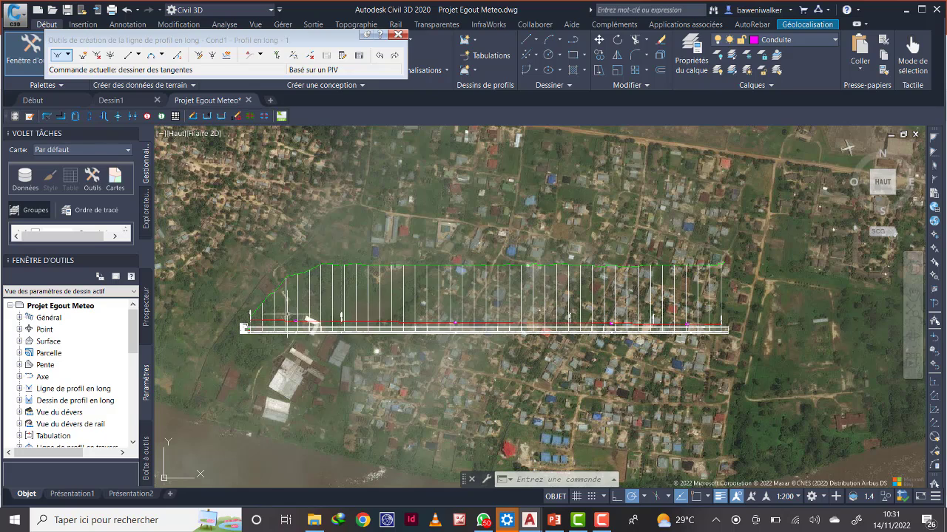
{"action": "scroll", "coordinate": [312, 324], "scroll_direction": "up", "scroll_amount": 4}
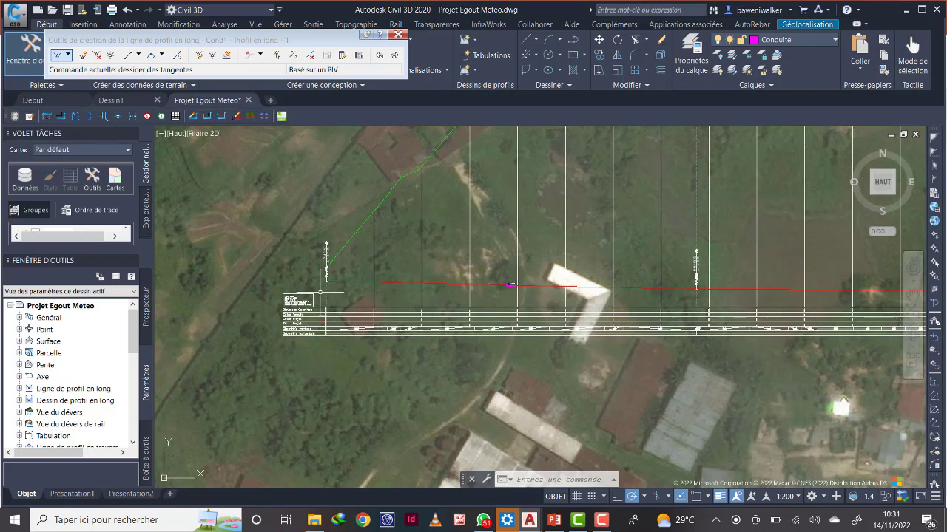
{"action": "scroll", "coordinate": [322, 277], "scroll_direction": "up", "scroll_amount": 2}
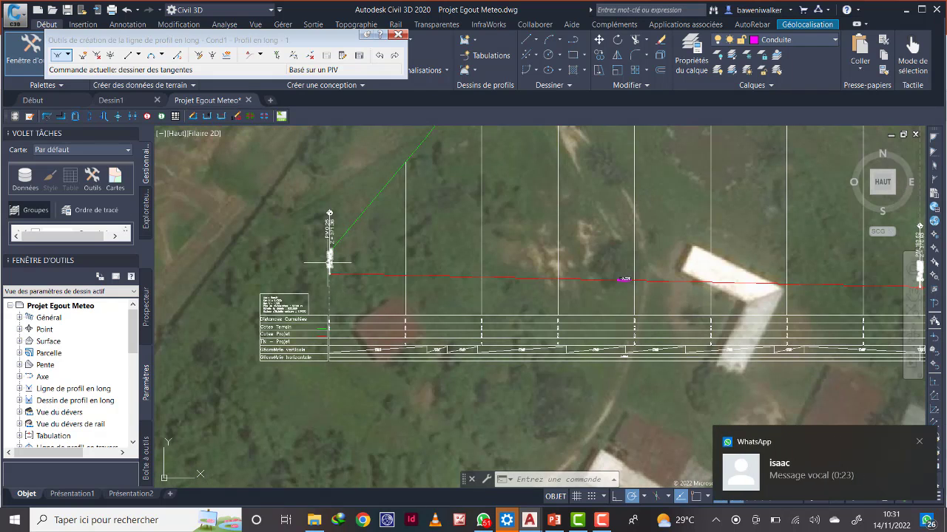
{"action": "scroll", "coordinate": [663, 287], "scroll_direction": "down", "scroll_amount": 2}
{"action": "middle_click_drag", "start_coordinate": [663, 287], "coordinate": [440, 289]}
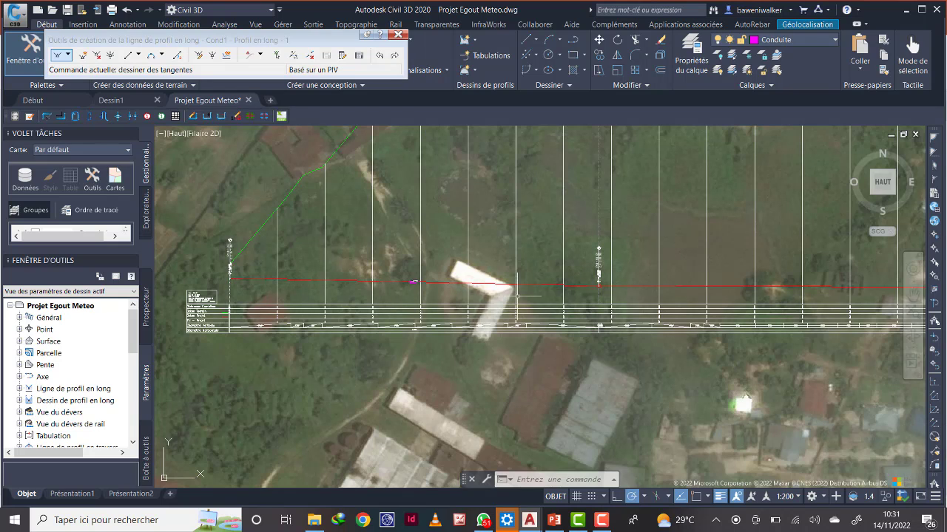
{"action": "scroll", "coordinate": [229, 273], "scroll_direction": "up", "scroll_amount": 3}
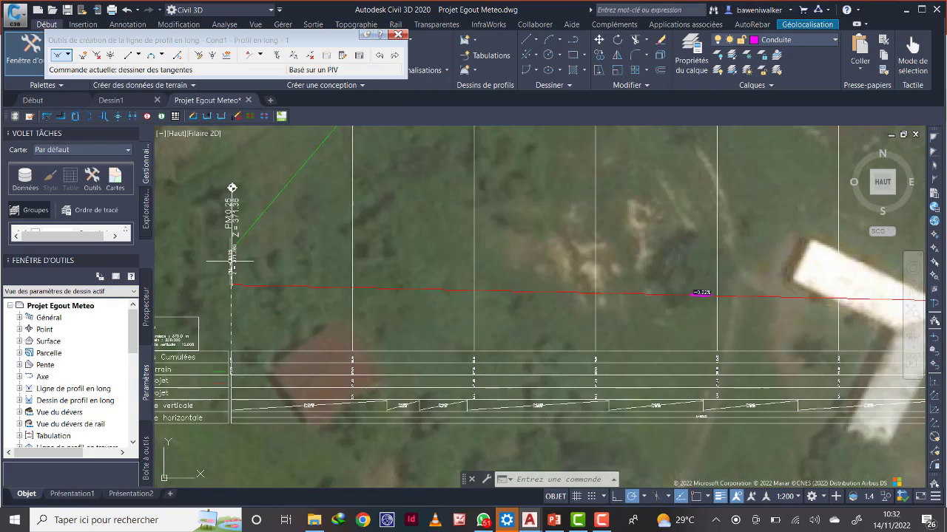
{"action": "scroll", "coordinate": [226, 235], "scroll_direction": "up", "scroll_amount": 3}
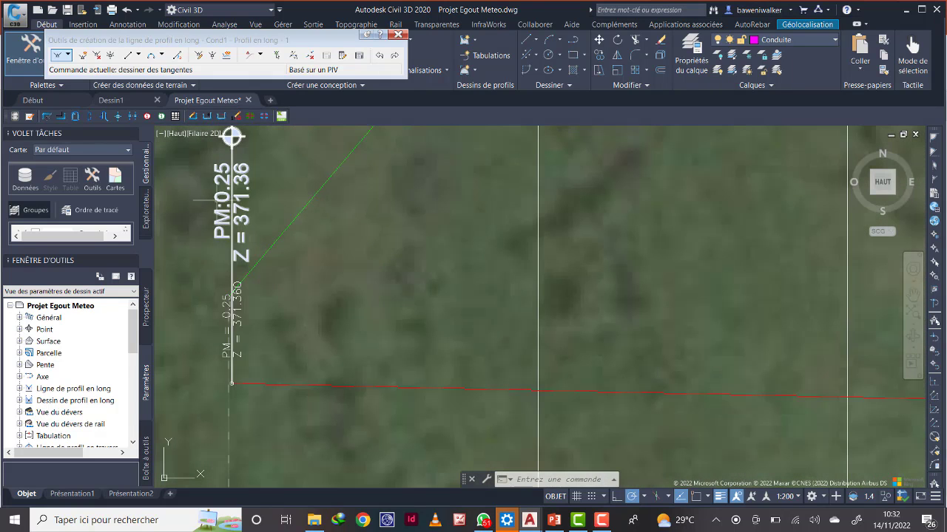
{"action": "scroll", "coordinate": [256, 329], "scroll_direction": "down", "scroll_amount": 2}
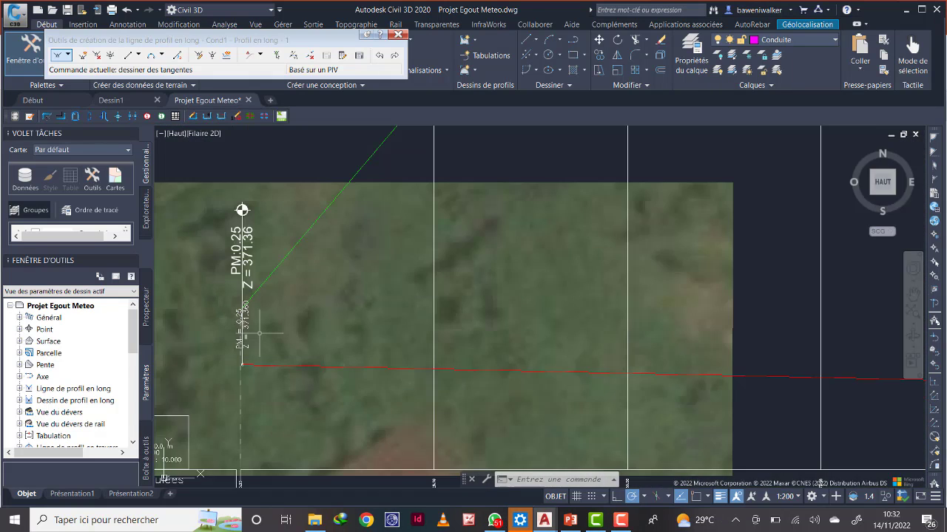
{"action": "scroll", "coordinate": [232, 330], "scroll_direction": "down", "scroll_amount": 2}
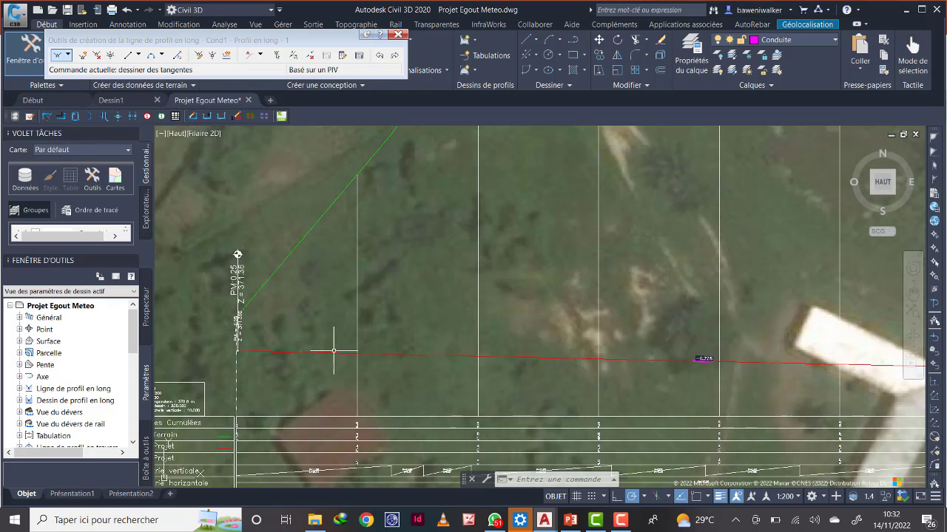
- Read the station and elevation labels of the project profile's intersection points at stations 193.52 m and 679.08 m
{"action": "middle_click_drag", "start_coordinate": [696, 365], "coordinate": [374, 340]}
{"action": "scroll", "coordinate": [557, 345], "scroll_direction": "down", "scroll_amount": 2}
{"action": "scroll", "coordinate": [743, 340], "scroll_direction": "up", "scroll_amount": 8}
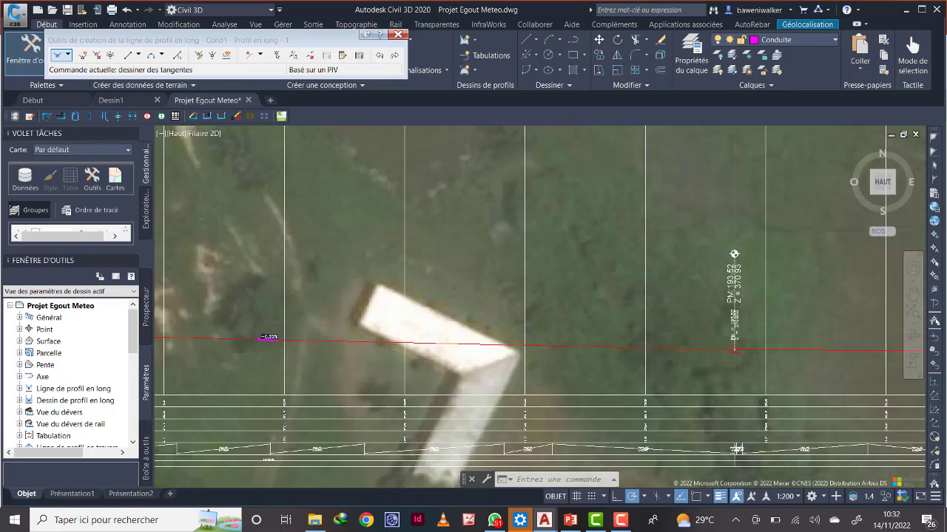
{"action": "scroll", "coordinate": [696, 236], "scroll_direction": "down", "scroll_amount": 1}
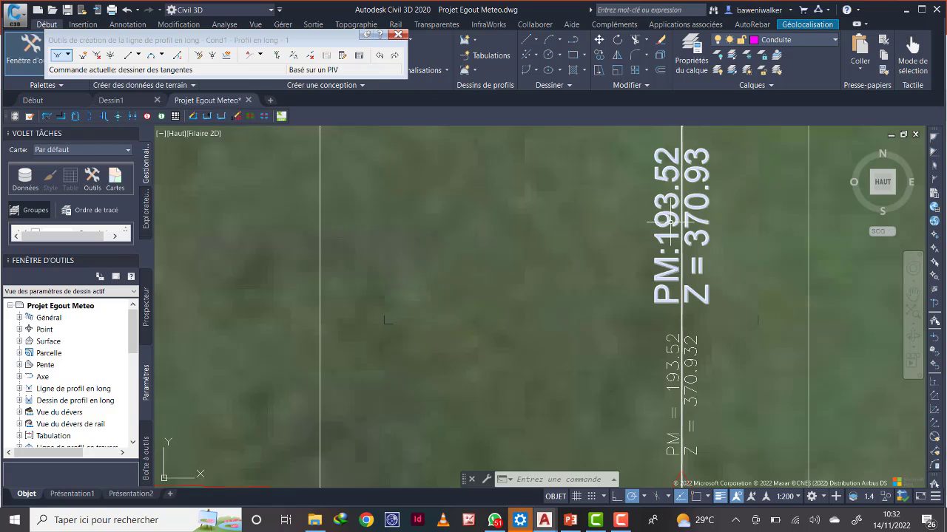
{"action": "scroll", "coordinate": [678, 172], "scroll_direction": "down", "scroll_amount": 2}
{"action": "scroll", "coordinate": [678, 220], "scroll_direction": "down", "scroll_amount": 3}
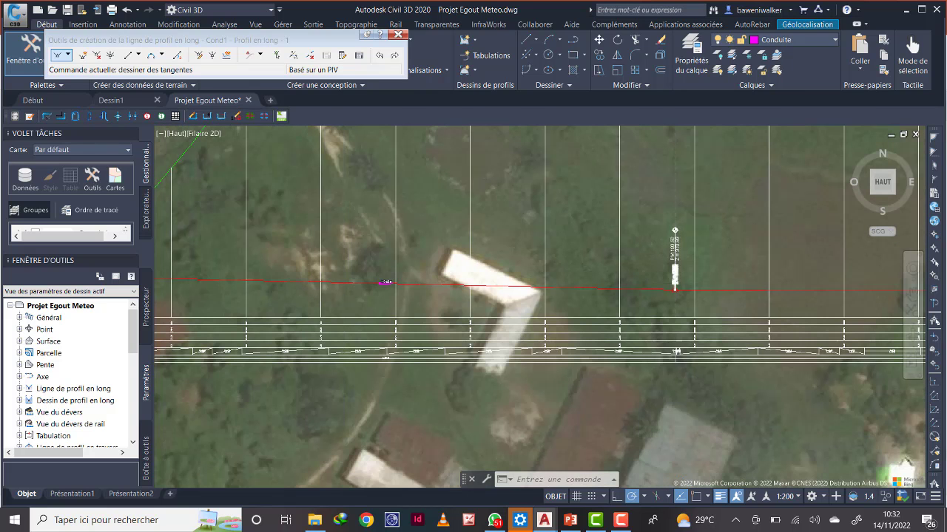
{"action": "scroll", "coordinate": [680, 293], "scroll_direction": "down", "scroll_amount": 4}
{"action": "middle_click_drag", "start_coordinate": [748, 295], "coordinate": [350, 292]}
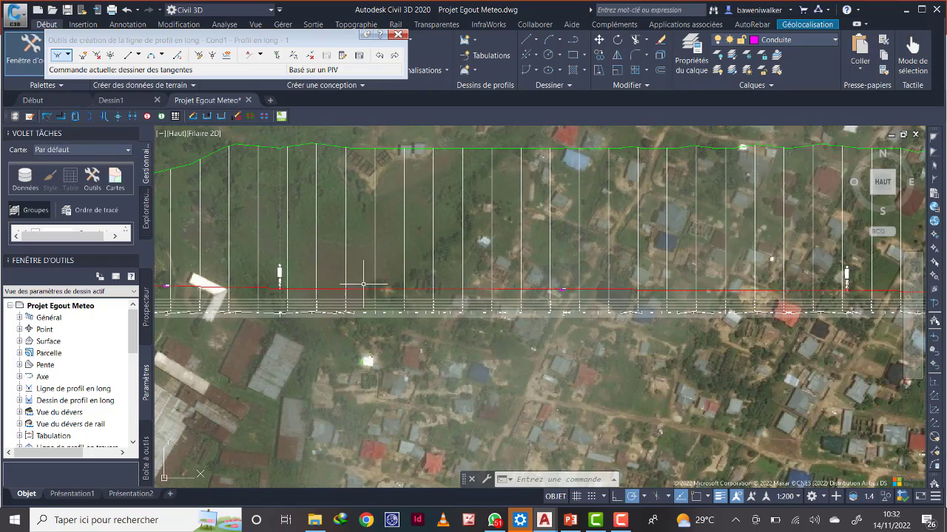
{"action": "scroll", "coordinate": [278, 273], "scroll_direction": "up", "scroll_amount": 5}
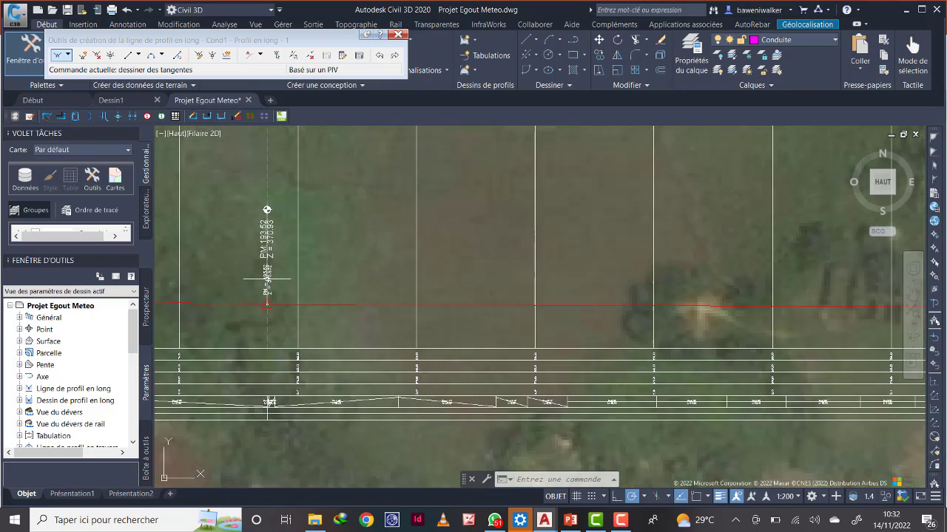
{"action": "scroll", "coordinate": [267, 247], "scroll_direction": "down", "scroll_amount": 5}
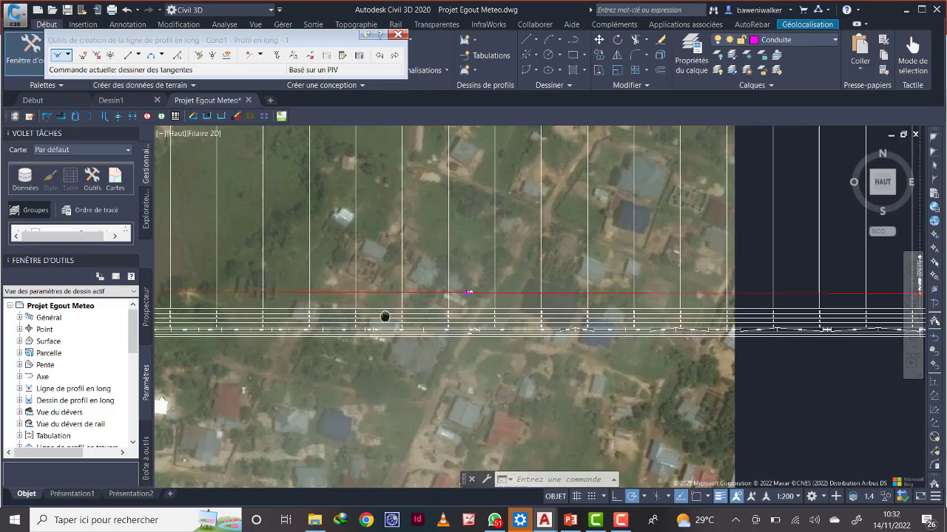
{"action": "scroll", "coordinate": [681, 302], "scroll_direction": "up", "scroll_amount": 7}
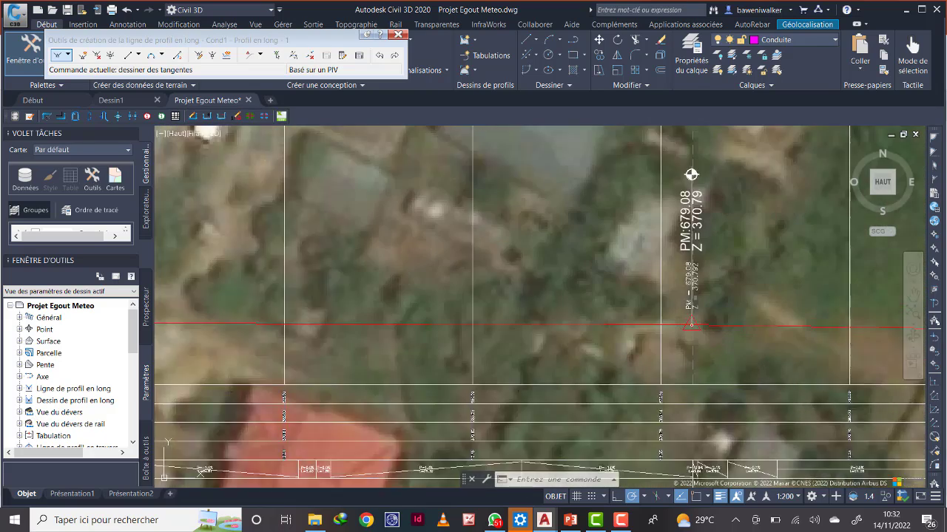
{"action": "scroll", "coordinate": [654, 187], "scroll_direction": "down", "scroll_amount": 8}
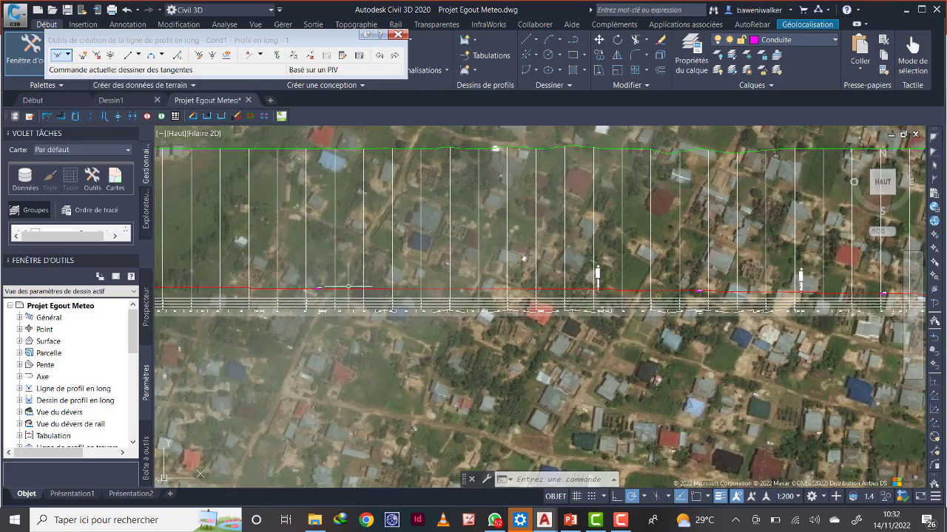
- Review the slope label of the tangent between stations 193.52 m and 679.08 m, the whole profile view, and the pipe network plan
{"action": "scroll", "coordinate": [443, 282], "scroll_direction": "down", "scroll_amount": 4}
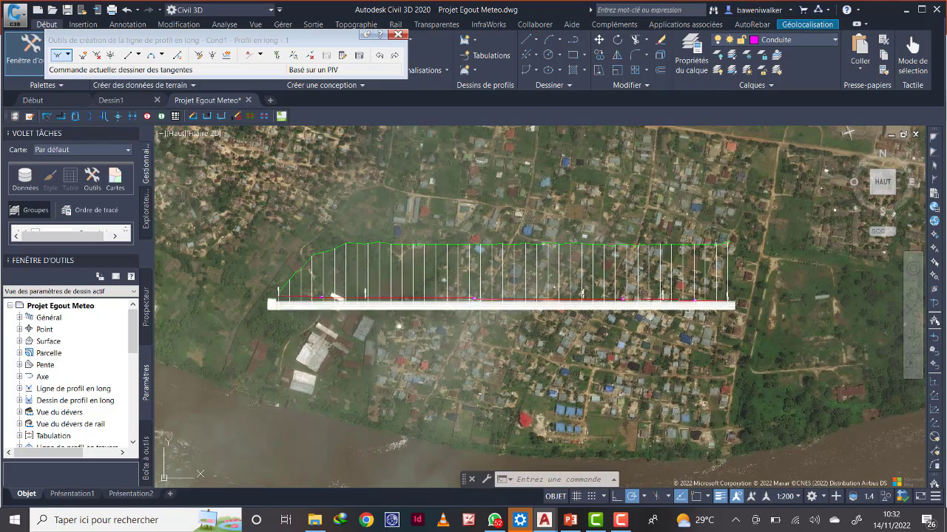
{"action": "scroll", "coordinate": [471, 300], "scroll_direction": "up", "scroll_amount": 2}
{"action": "scroll", "coordinate": [475, 298], "scroll_direction": "up", "scroll_amount": 7}
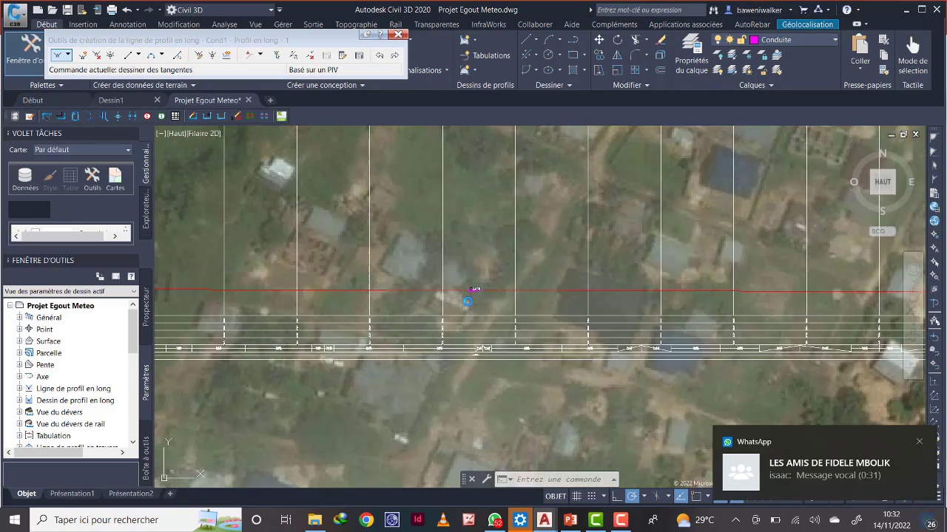
{"action": "scroll", "coordinate": [494, 285], "scroll_direction": "down", "scroll_amount": 6}
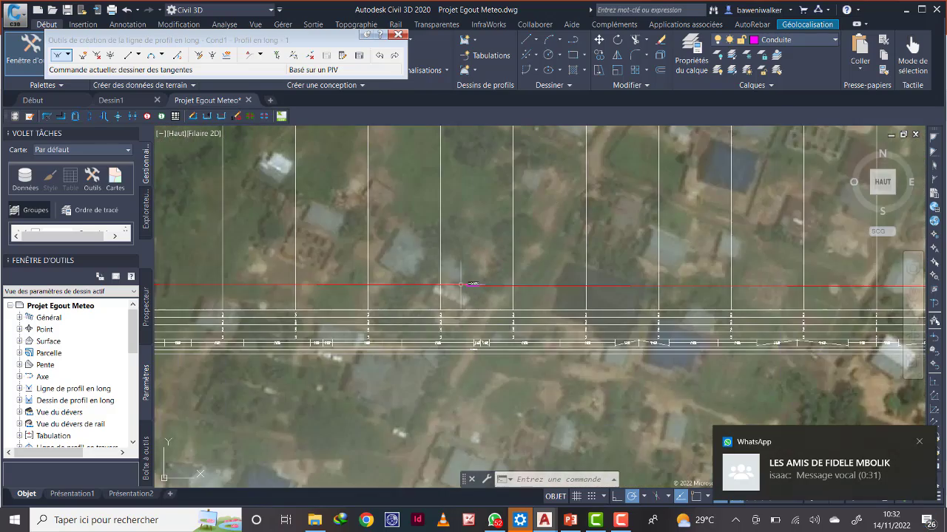
{"action": "scroll", "coordinate": [493, 312], "scroll_direction": "down", "scroll_amount": 5}
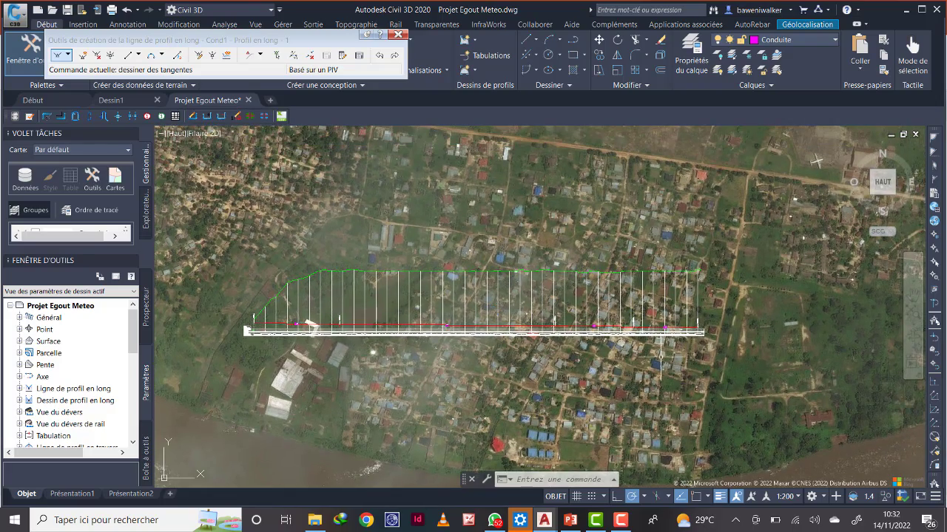
{"action": "scroll", "coordinate": [702, 360], "scroll_direction": "down", "scroll_amount": 4}
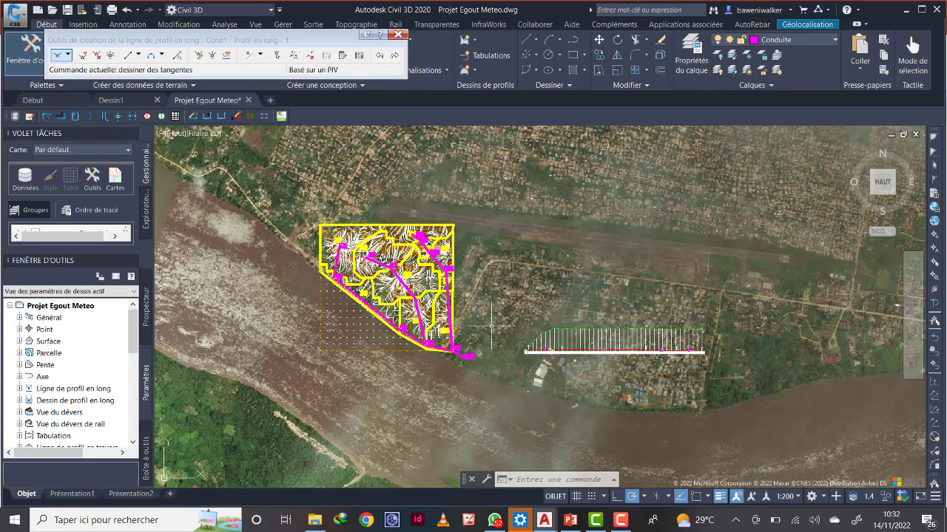
{"action": "scroll", "coordinate": [558, 332], "scroll_direction": "up", "scroll_amount": 2}
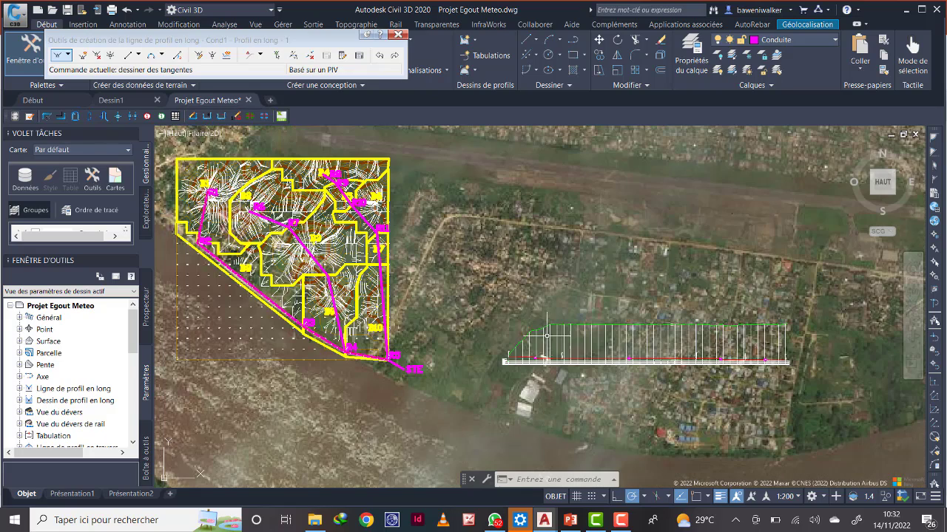
- Close the profile layout tools and start a new alignment with the Alignment Creation Tools, using the name template Cond<[Compteur suivant]>
{"action": "left_click", "coordinate": [398, 35]}
{"action": "left_click", "coordinate": [309, 42]}
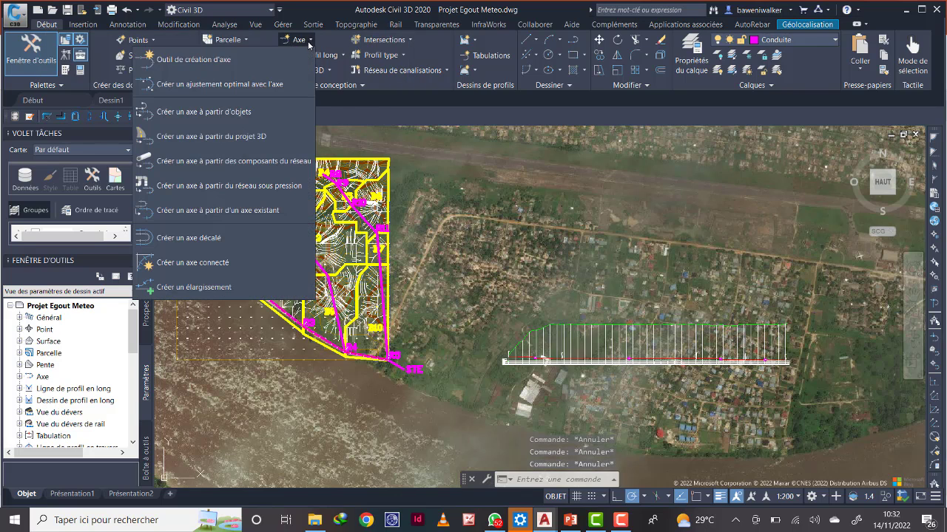
{"action": "left_click", "coordinate": [244, 59]}
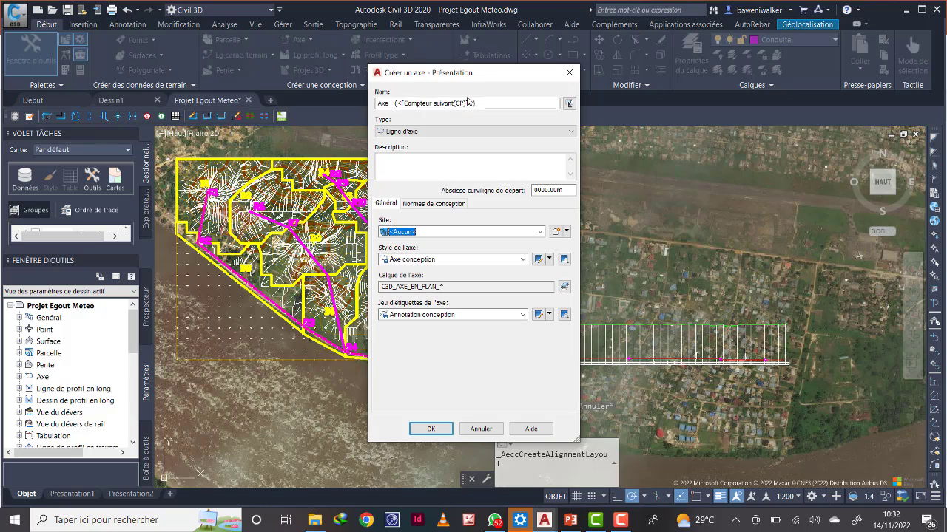
{"action": "left_click", "coordinate": [569, 106]}
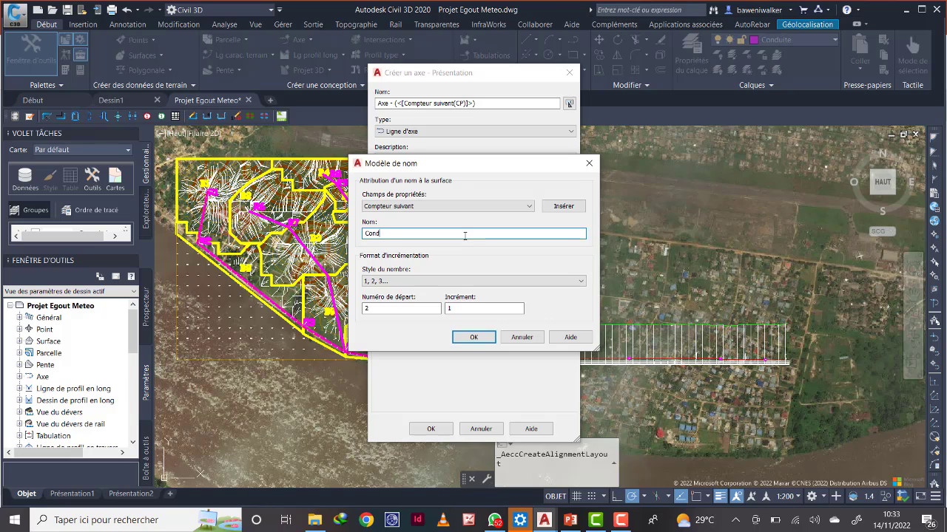
{"action": "left_click", "coordinate": [561, 207]}
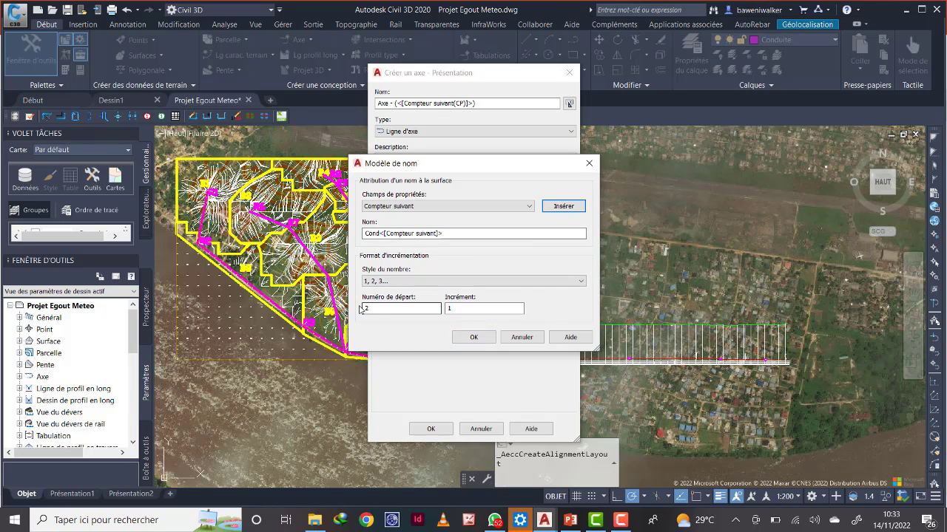
{"action": "left_click", "coordinate": [474, 337]}
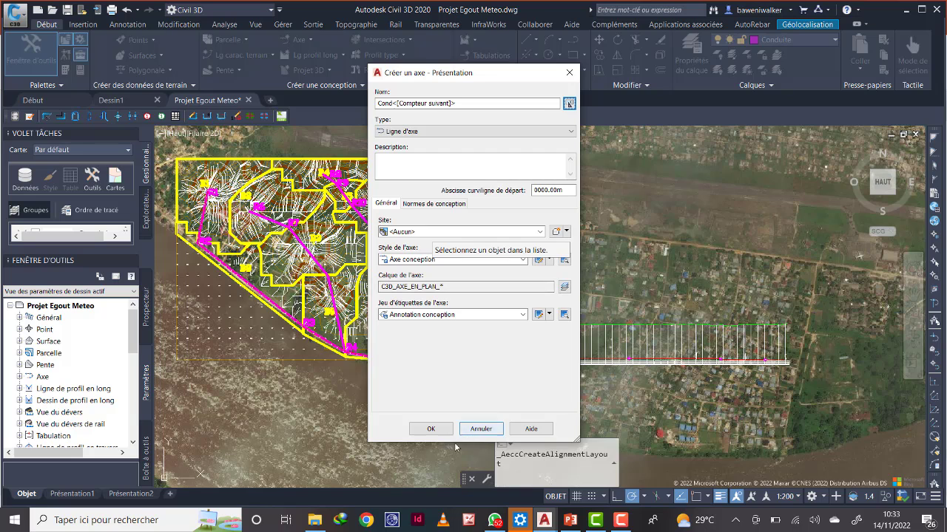
- Assign the new alignment to Site 1 and create it with the Axe conception style and the Annotation conception label set
{"action": "left_click", "coordinate": [437, 231]}
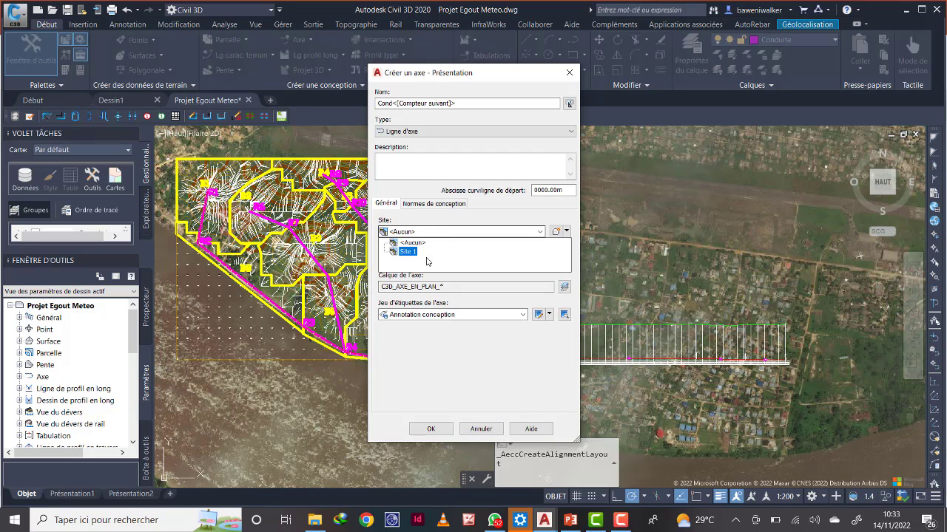
{"action": "left_click", "coordinate": [414, 252]}
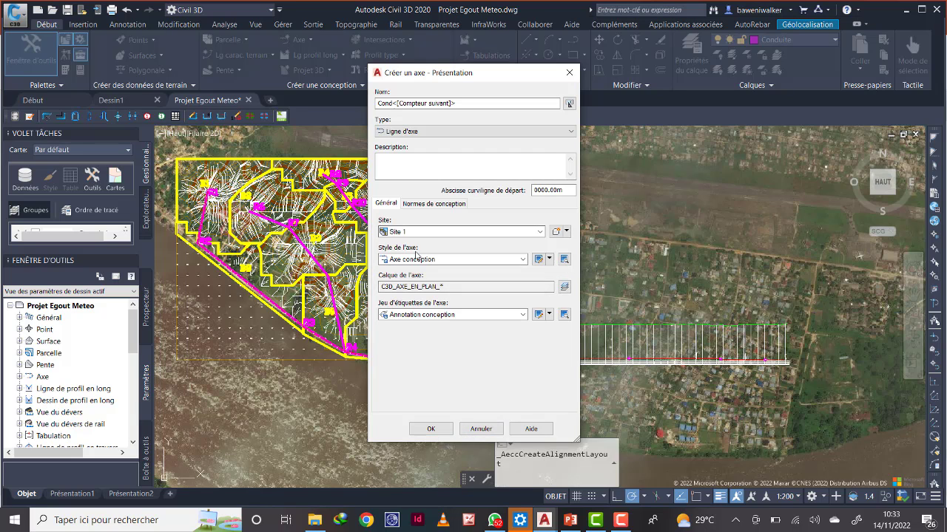
{"action": "left_click", "coordinate": [431, 429]}
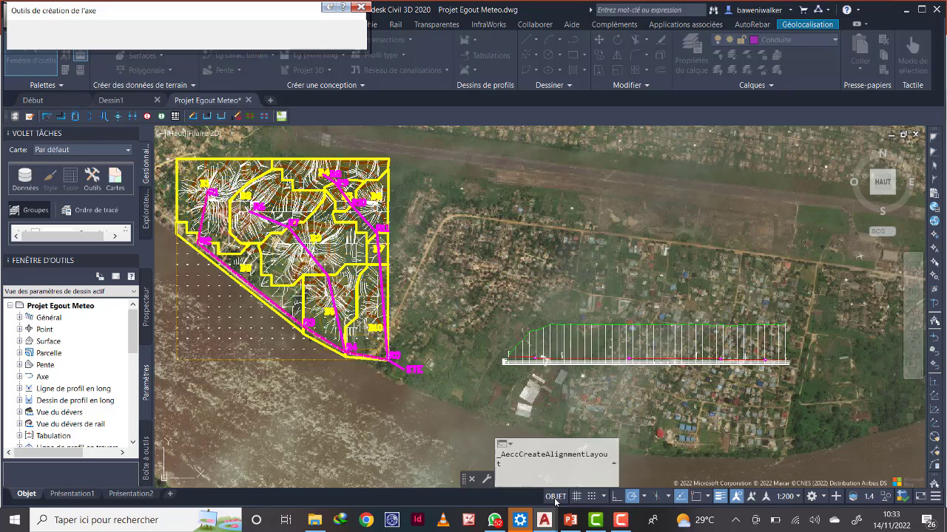
{"action": "left_click", "coordinate": [622, 523]}
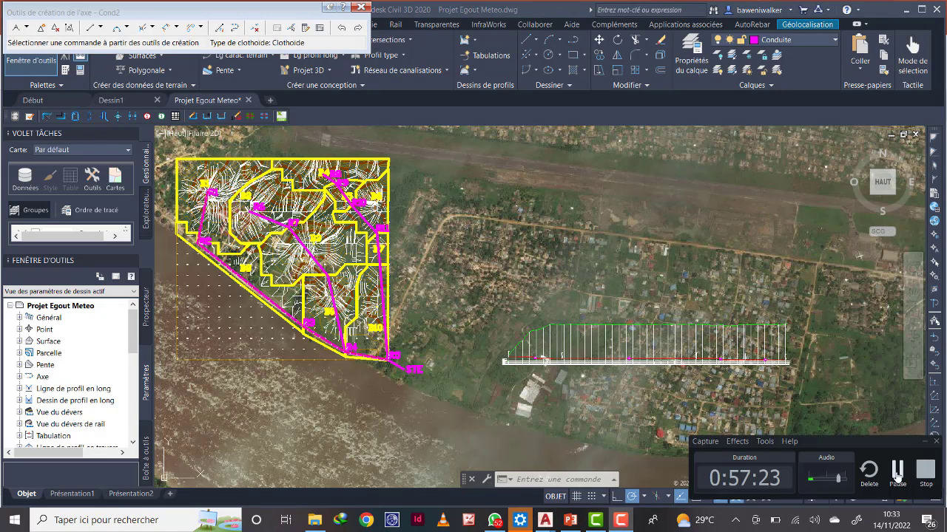
{"action": "left_click", "coordinate": [897, 473]}
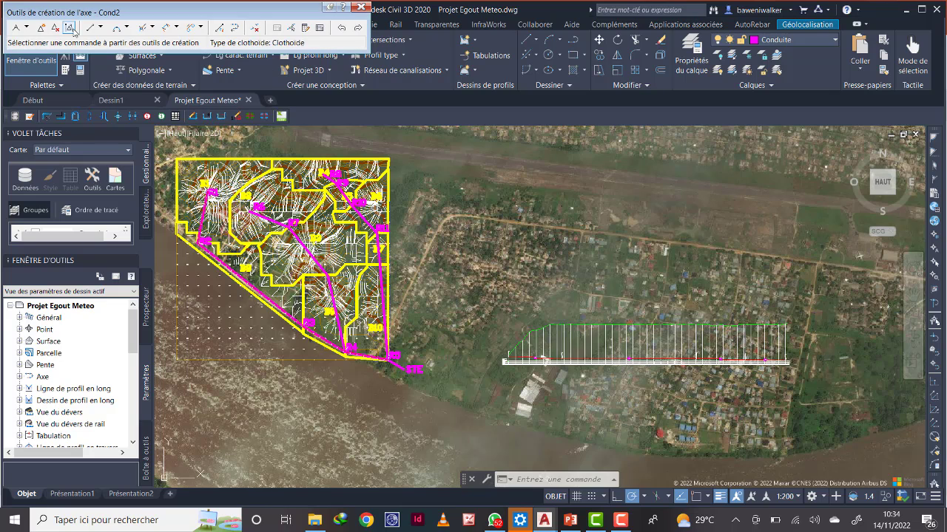
- Draw the Cond2 alignment with tangents without curves along the pipe from R6 through R7 and the bend above B9 to R4
{"action": "left_click", "coordinate": [27, 28]}
{"action": "left_click", "coordinate": [44, 38]}
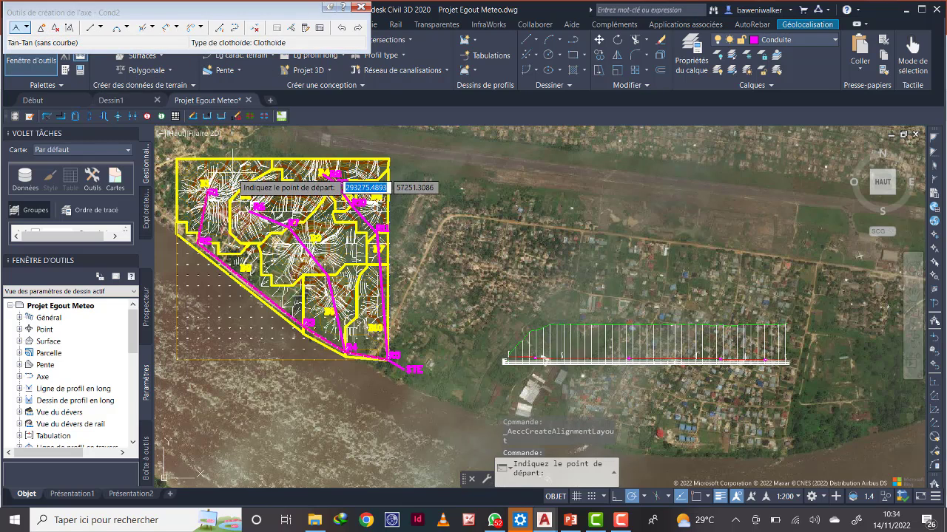
{"action": "scroll", "coordinate": [257, 225], "scroll_direction": "up", "scroll_amount": 5}
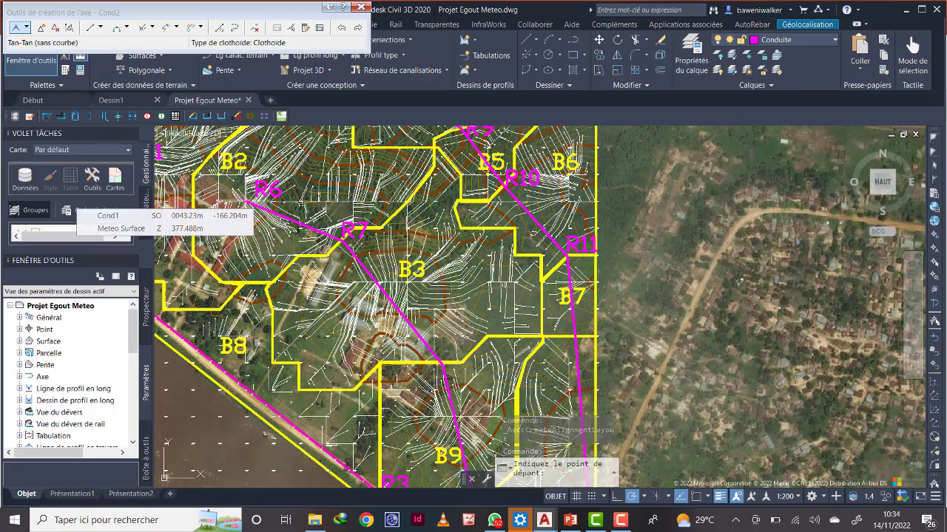
{"action": "left_click", "coordinate": [257, 210]}
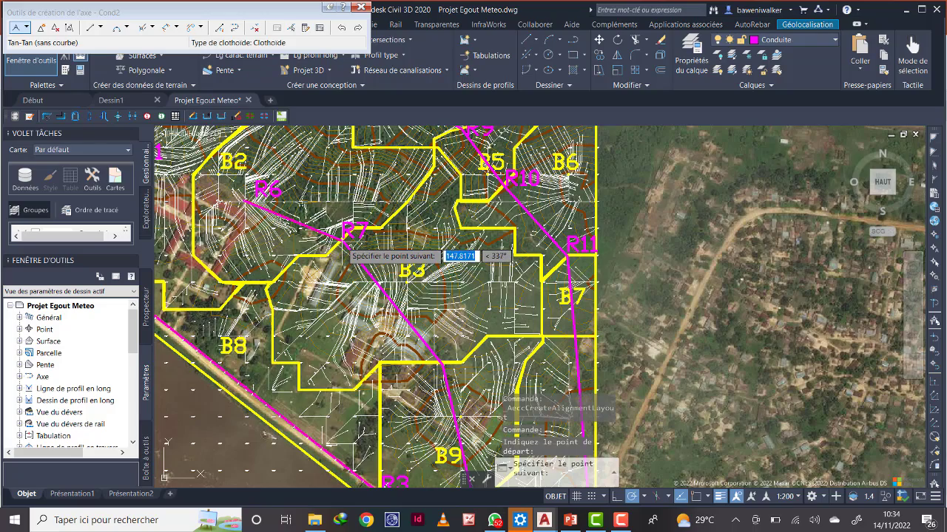
{"action": "left_click", "coordinate": [342, 240]}
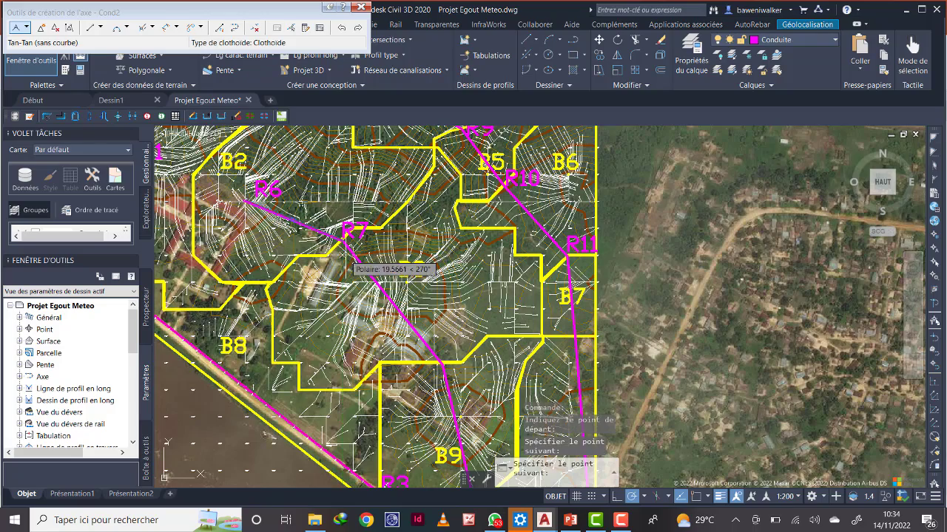
{"action": "middle_click_drag", "start_coordinate": [441, 362], "coordinate": [419, 251]}
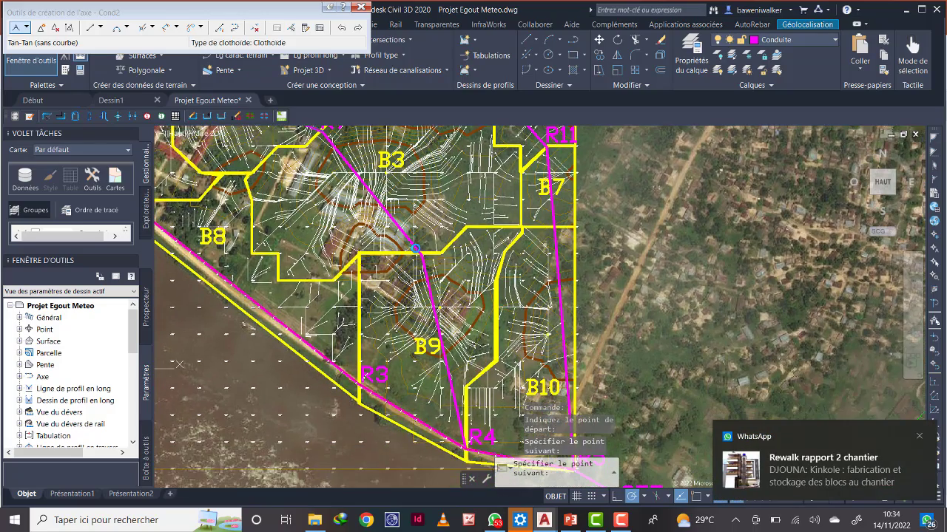
{"action": "scroll", "coordinate": [447, 289], "scroll_direction": "down", "scroll_amount": 2}
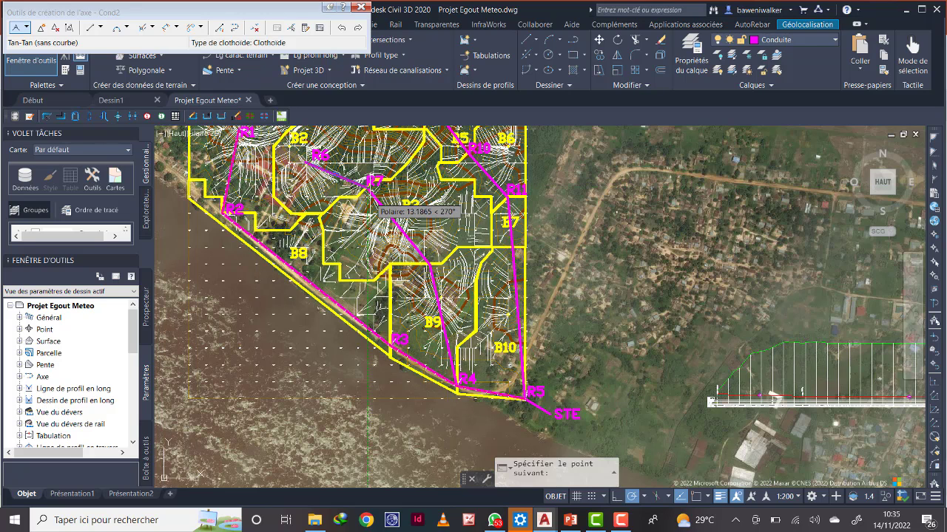
{"action": "left_click", "coordinate": [456, 399]}
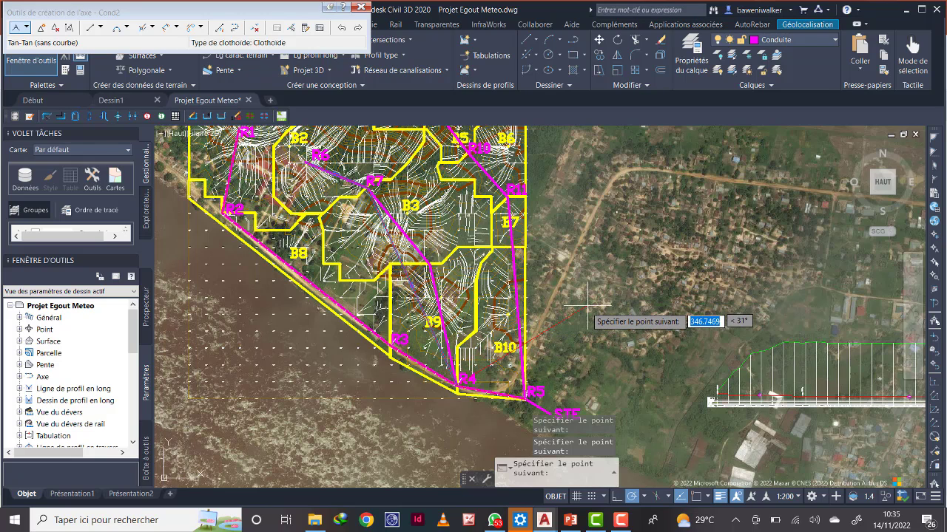
{"action": "key", "text": "Return"}
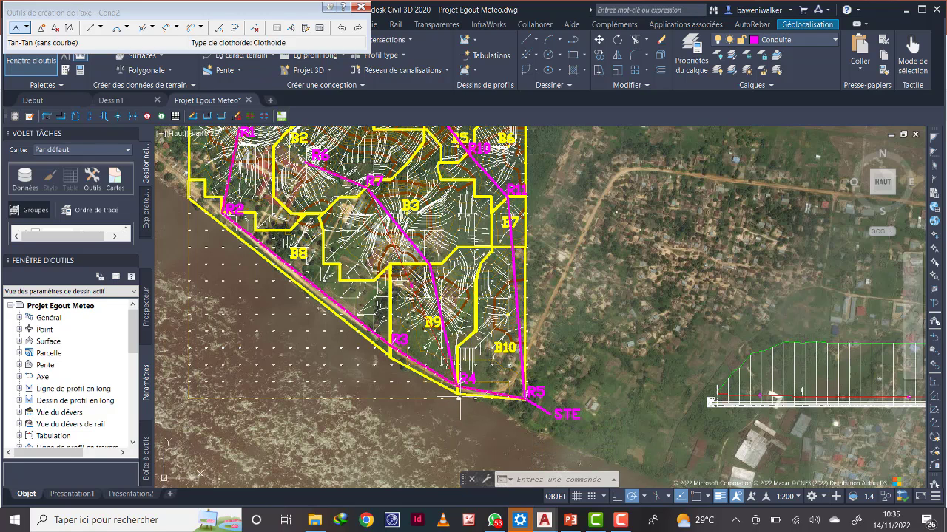
- Examine the drawn Cond2 alignment against the pipe route between R6 and R4 and its place in the whole network plan
{"action": "scroll", "coordinate": [403, 220], "scroll_direction": "up", "scroll_amount": 5}
{"action": "scroll", "coordinate": [403, 220], "scroll_direction": "down", "scroll_amount": 5}
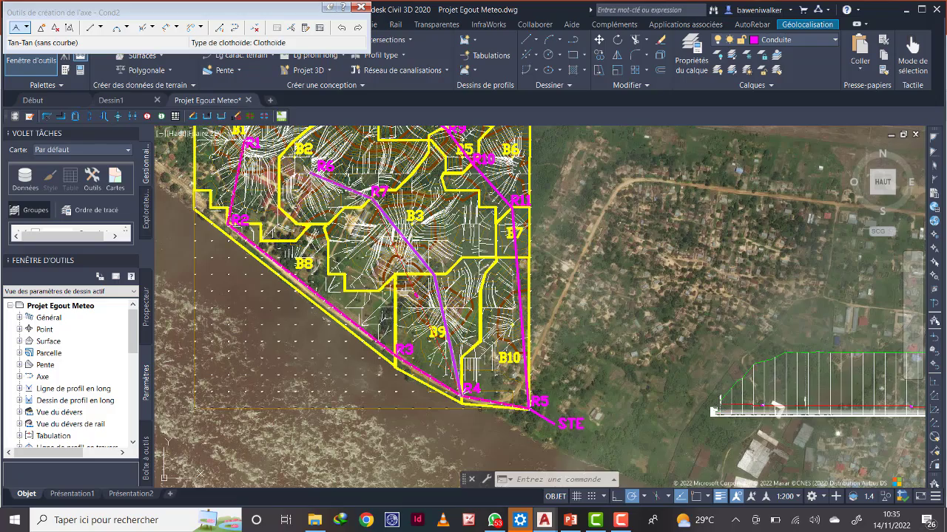
{"action": "scroll", "coordinate": [430, 241], "scroll_direction": "down", "scroll_amount": 3}
{"action": "middle_click_drag", "start_coordinate": [433, 237], "coordinate": [432, 269]}
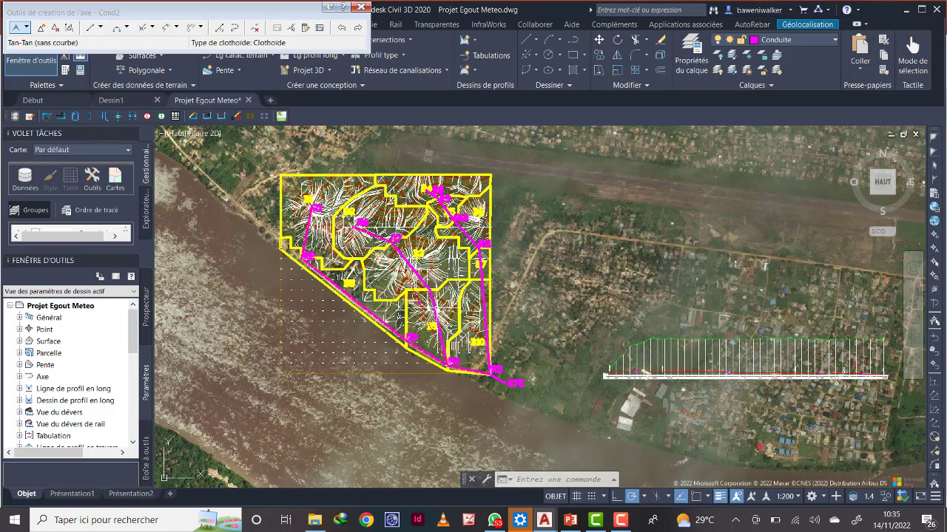
{"action": "middle_click_drag", "start_coordinate": [401, 251], "coordinate": [397, 257]}
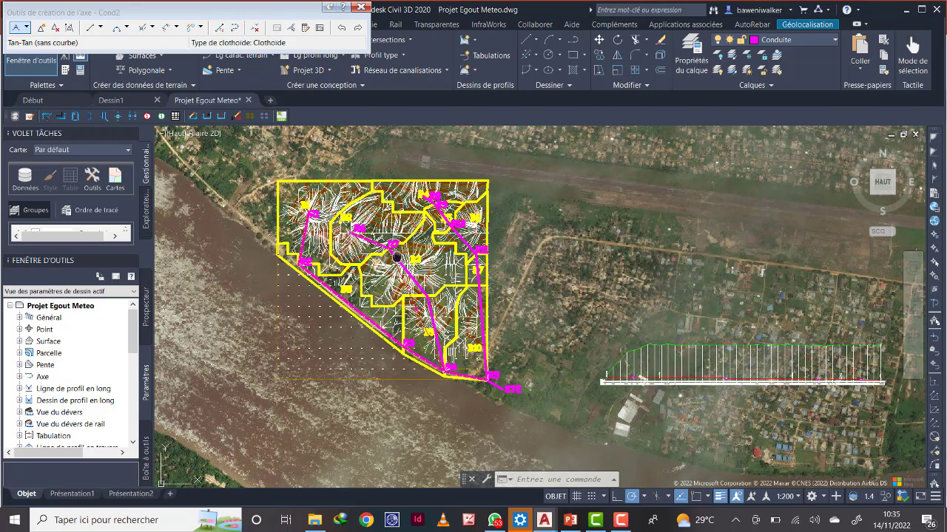
{"action": "scroll", "coordinate": [392, 241], "scroll_direction": "up", "scroll_amount": 4}
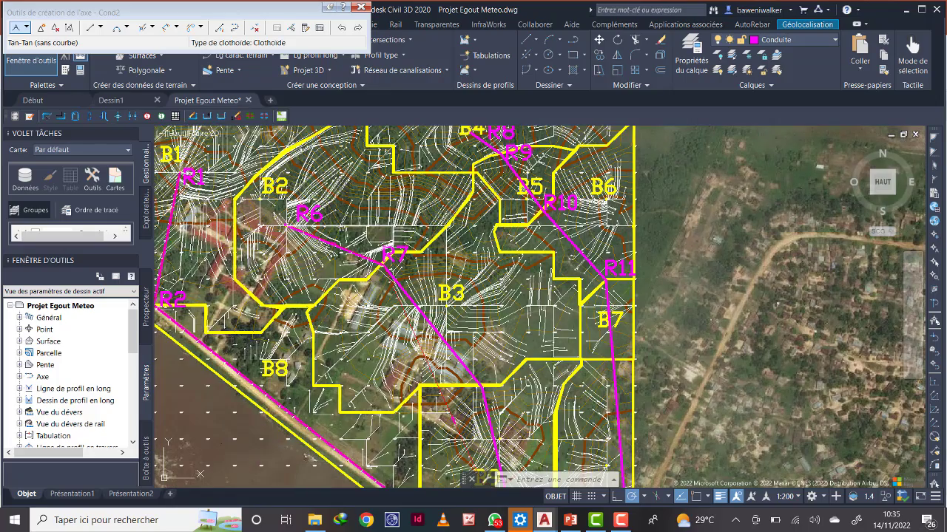
{"action": "scroll", "coordinate": [381, 268], "scroll_direction": "down", "scroll_amount": 2}
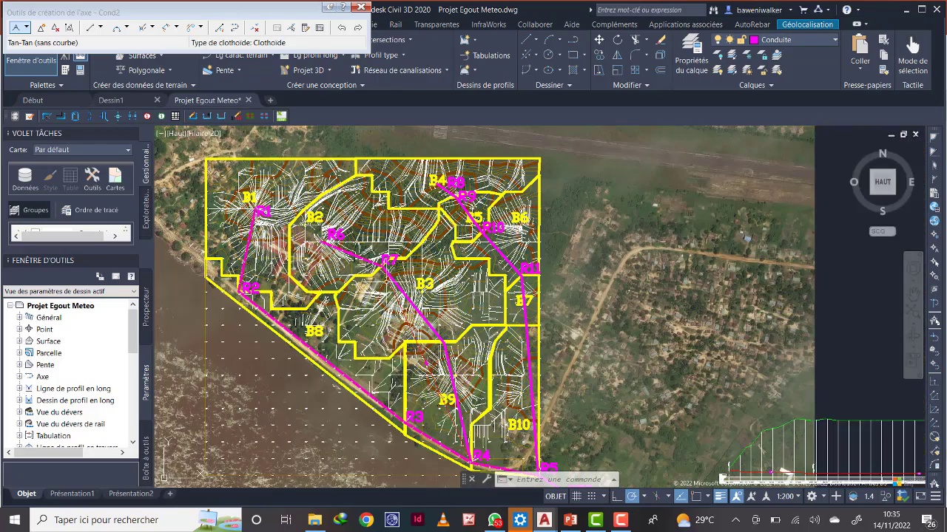
{"action": "scroll", "coordinate": [481, 342], "scroll_direction": "down", "scroll_amount": 2}
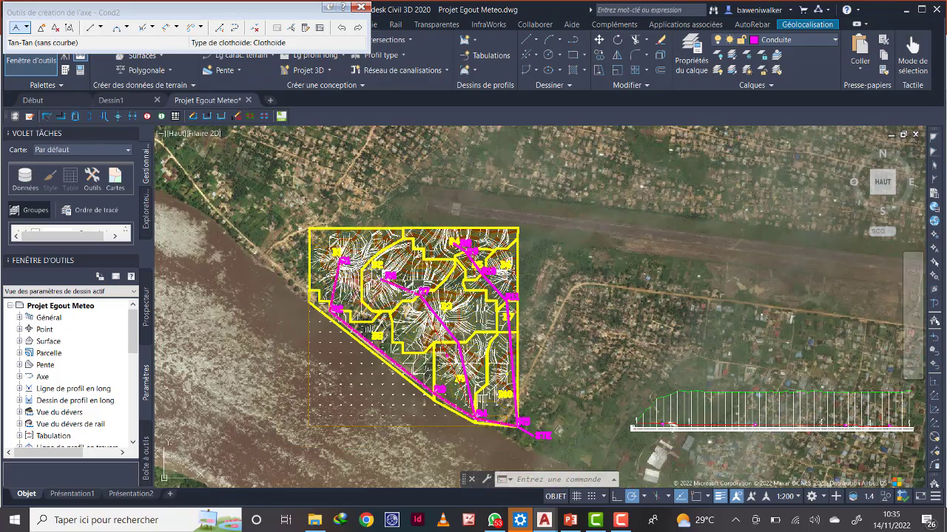
- Close the alignment layout tools and add a surface profile of Meteo Surface for the Cond2 alignment
{"action": "left_click", "coordinate": [359, 8]}
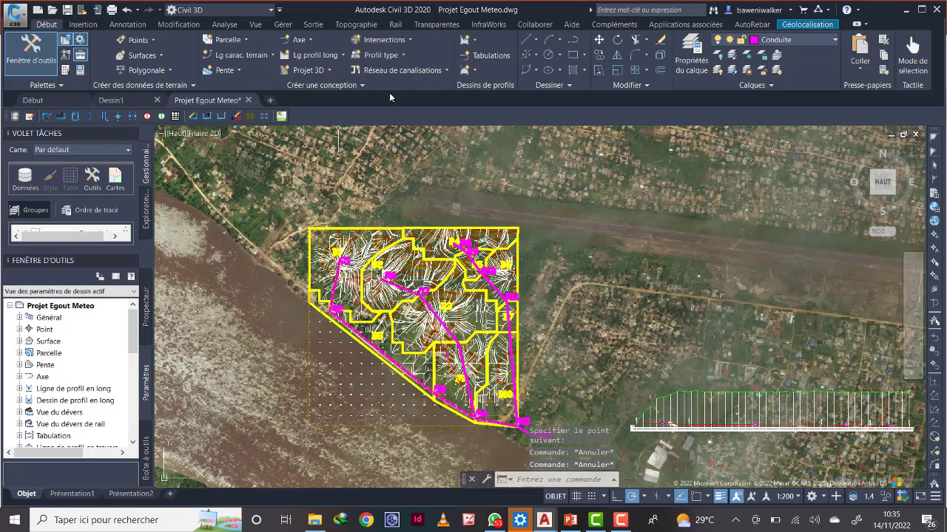
{"action": "left_click", "coordinate": [344, 57]}
{"action": "left_click", "coordinate": [271, 75]}
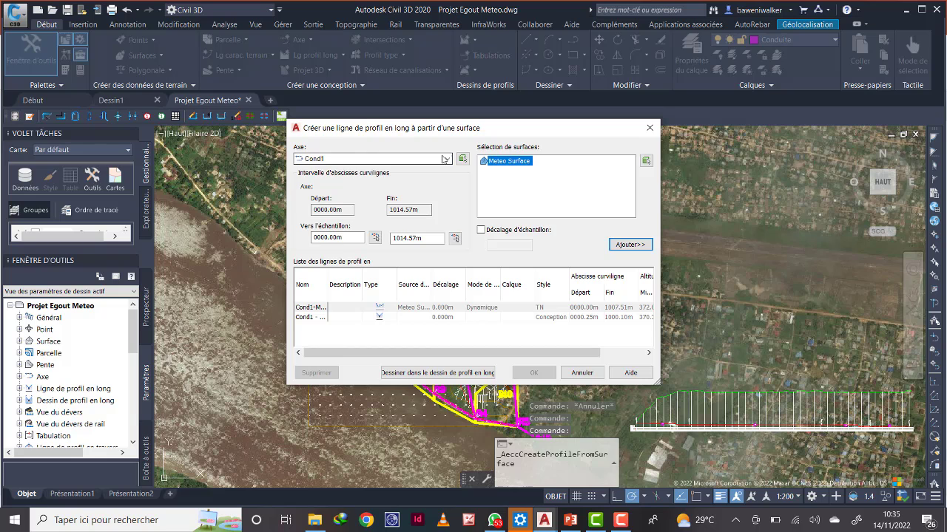
{"action": "left_click", "coordinate": [445, 159]}
{"action": "left_click", "coordinate": [329, 183]}
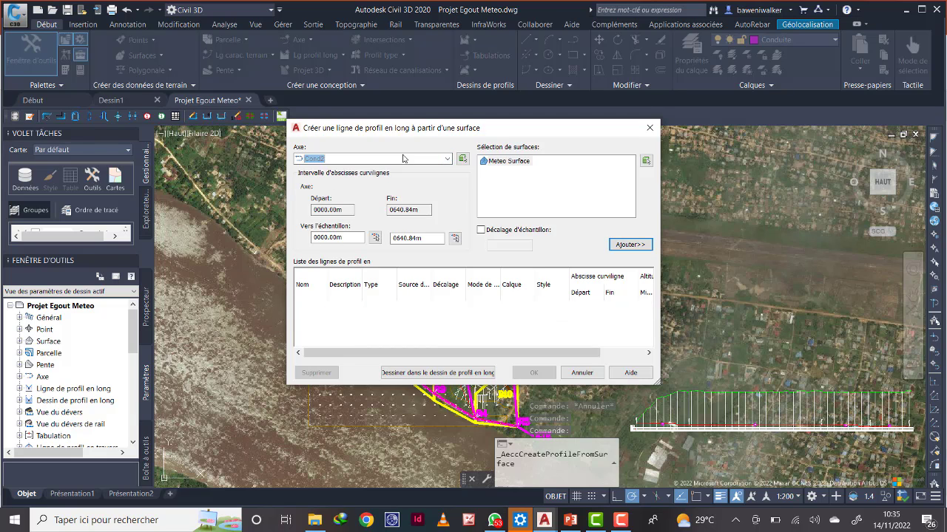
{"action": "left_click", "coordinate": [630, 244]}
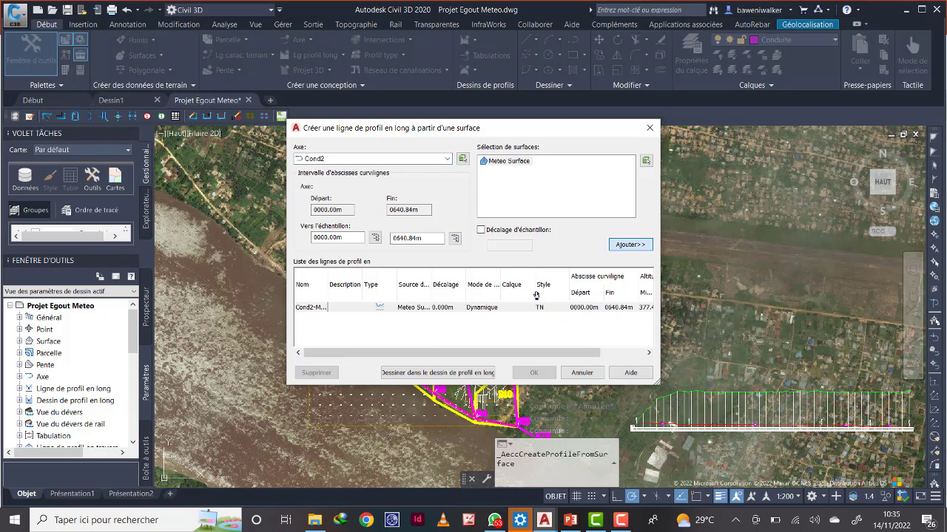
- Create the Cond2 profile view with the Profil en Long style and default options, placing it just above the first pipe's profile view
{"action": "left_click", "coordinate": [418, 374]}
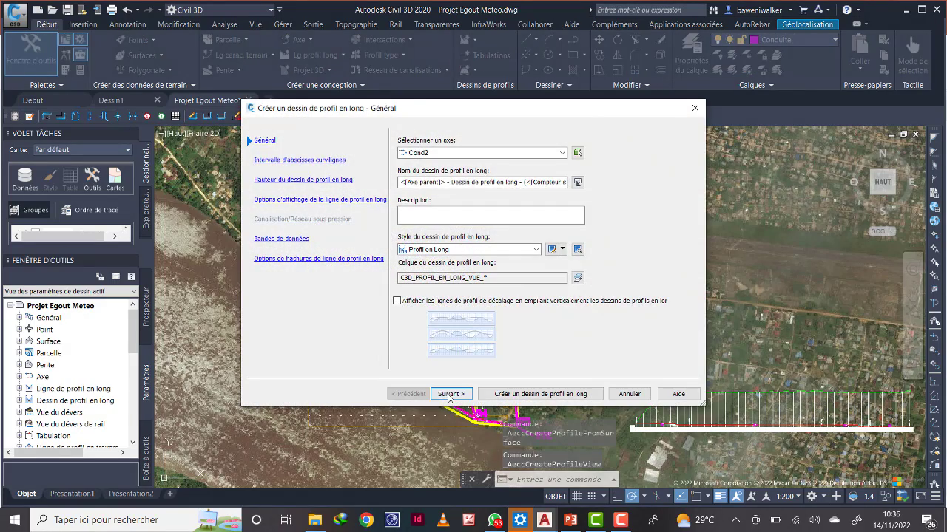
{"action": "left_click", "coordinate": [449, 395]}
{"action": "left_click", "coordinate": [449, 394]}
{"action": "left_click", "coordinate": [451, 394]}
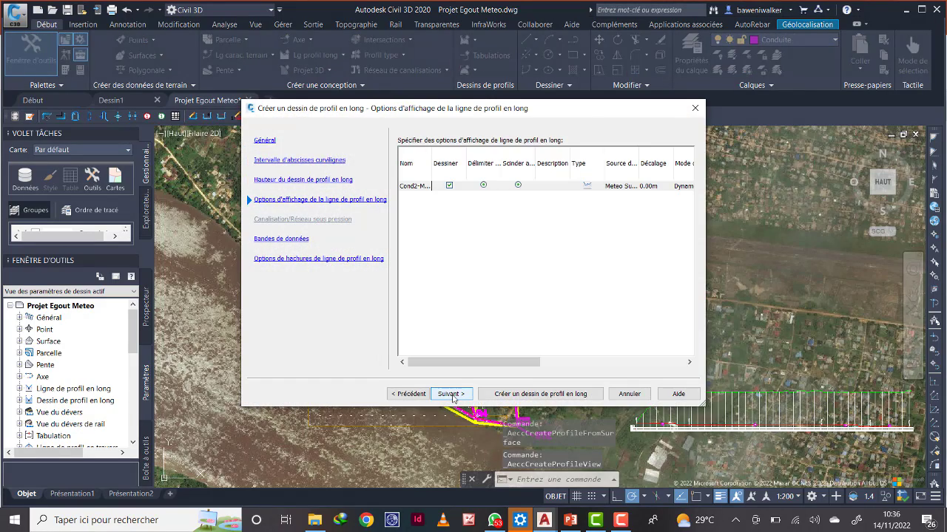
{"action": "left_click", "coordinate": [451, 394]}
{"action": "left_click", "coordinate": [451, 394]}
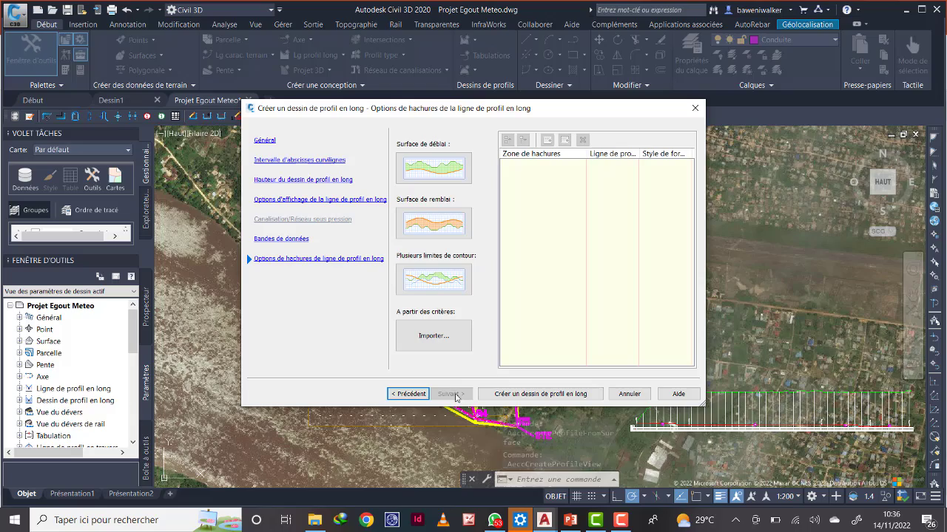
{"action": "left_click", "coordinate": [565, 397]}
{"action": "scroll", "coordinate": [493, 315], "scroll_direction": "down", "scroll_amount": 2}
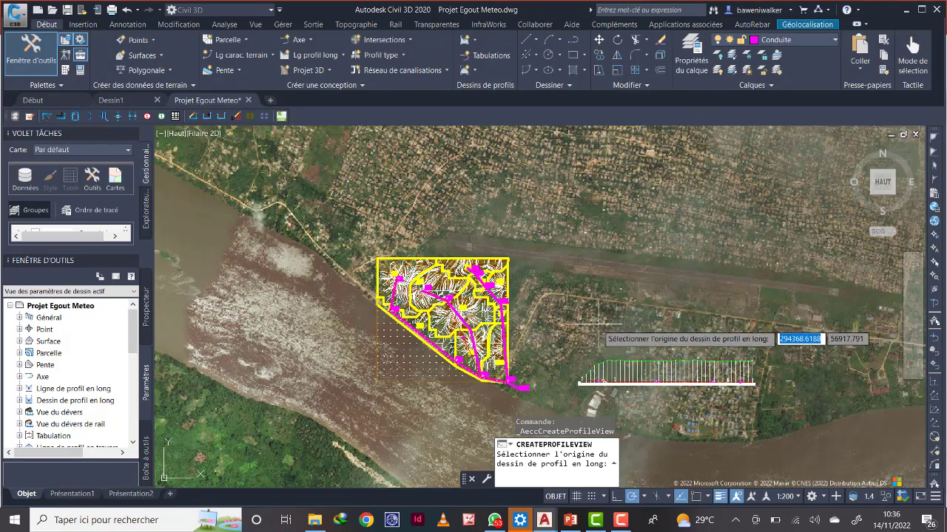
{"action": "left_click", "coordinate": [578, 324]}
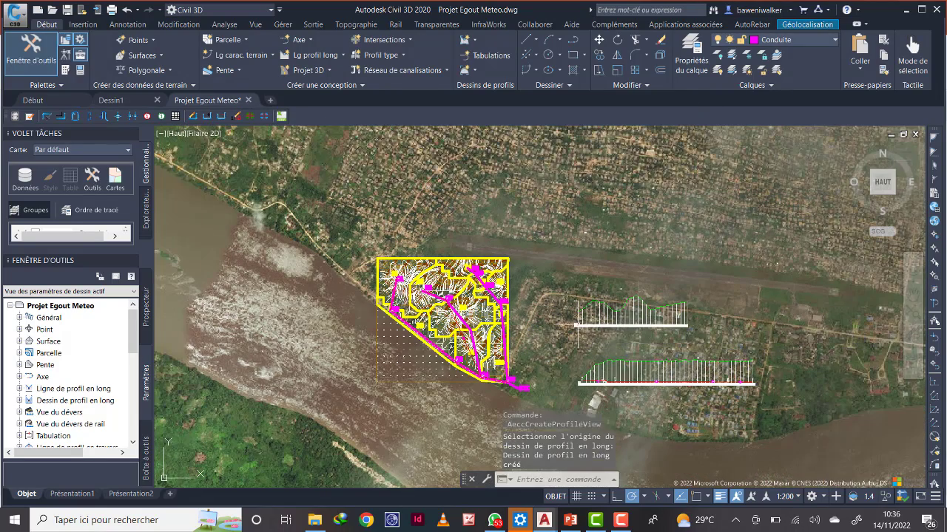
{"action": "scroll", "coordinate": [584, 325], "scroll_direction": "up", "scroll_amount": 3}
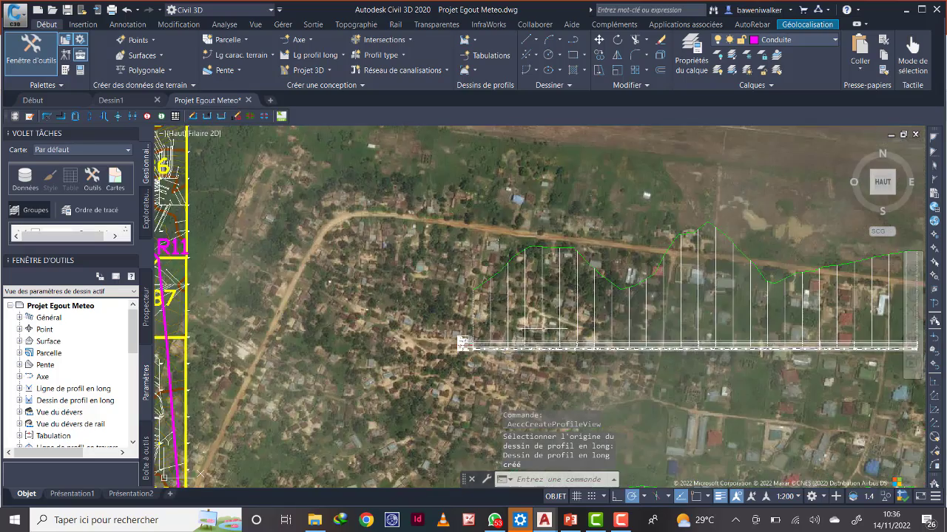
{"action": "scroll", "coordinate": [518, 324], "scroll_direction": "down", "scroll_amount": 3}
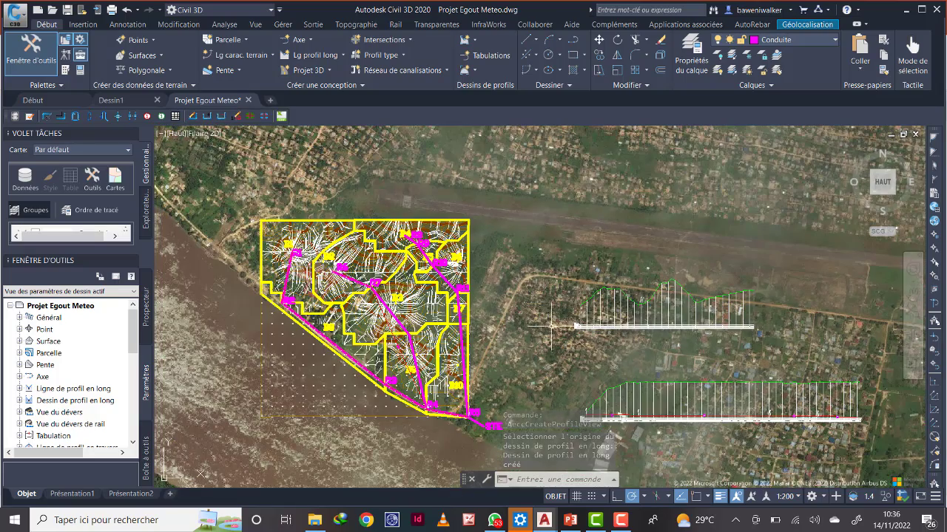
- Create a layout profile in the Cond2 profile view with the Conception style and the Projet Complet label set
{"action": "left_click", "coordinate": [335, 56]}
{"action": "left_click", "coordinate": [292, 101]}
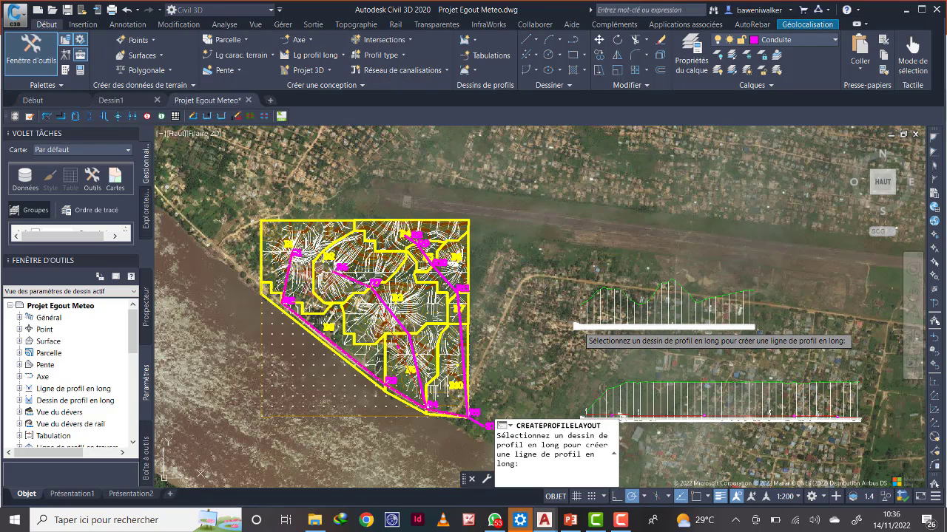
{"action": "left_click", "coordinate": [578, 329]}
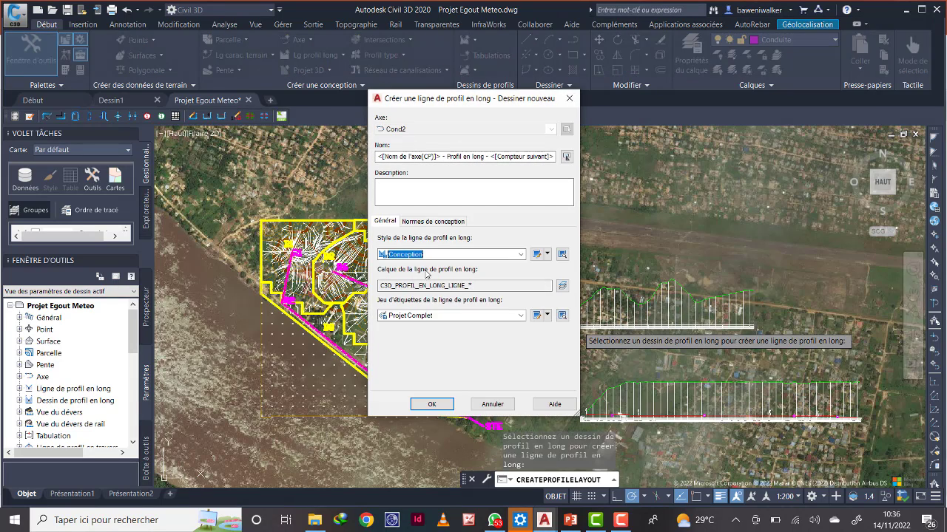
{"action": "left_click", "coordinate": [434, 404]}
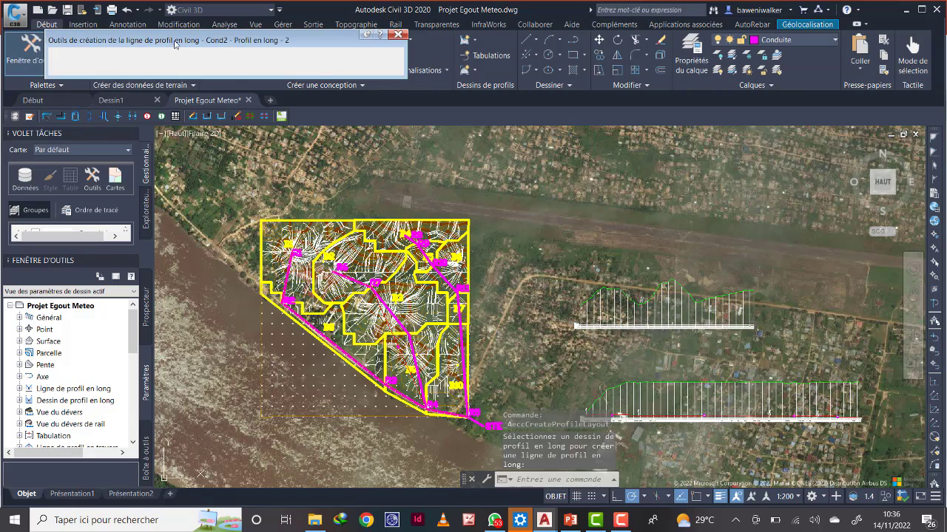
- Draw the first tangent of the Cond2 project profile from the profile view's start to about PM 147.50 at elevation 374.69, below the ground line
{"action": "left_click", "coordinate": [69, 55]}
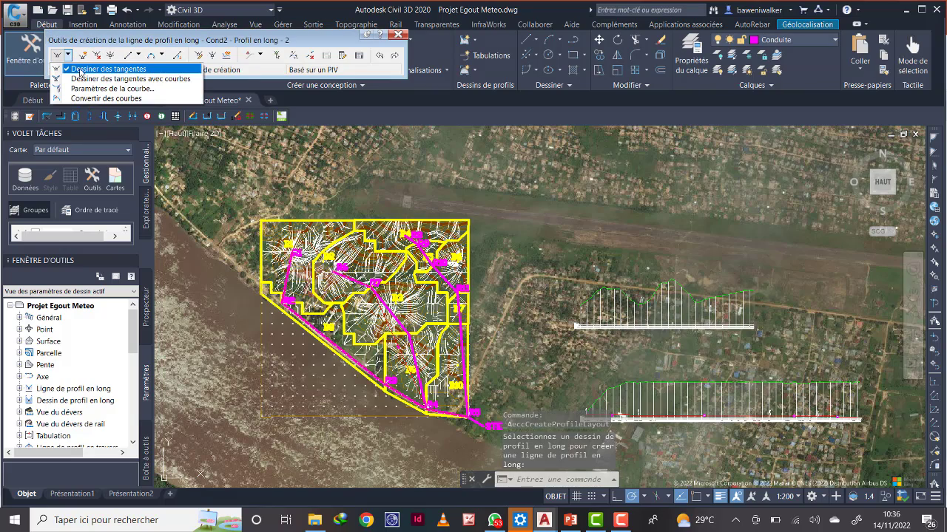
{"action": "left_click", "coordinate": [104, 69]}
{"action": "scroll", "coordinate": [570, 318], "scroll_direction": "up", "scroll_amount": 4}
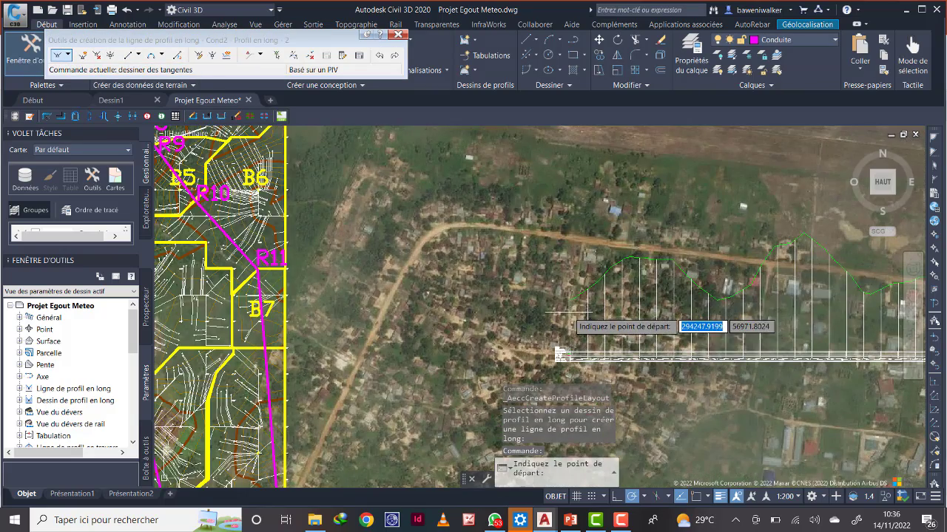
{"action": "scroll", "coordinate": [569, 312], "scroll_direction": "up", "scroll_amount": 5}
{"action": "scroll", "coordinate": [568, 316], "scroll_direction": "down", "scroll_amount": 5}
{"action": "middle_click_drag", "start_coordinate": [630, 324], "coordinate": [483, 298]}
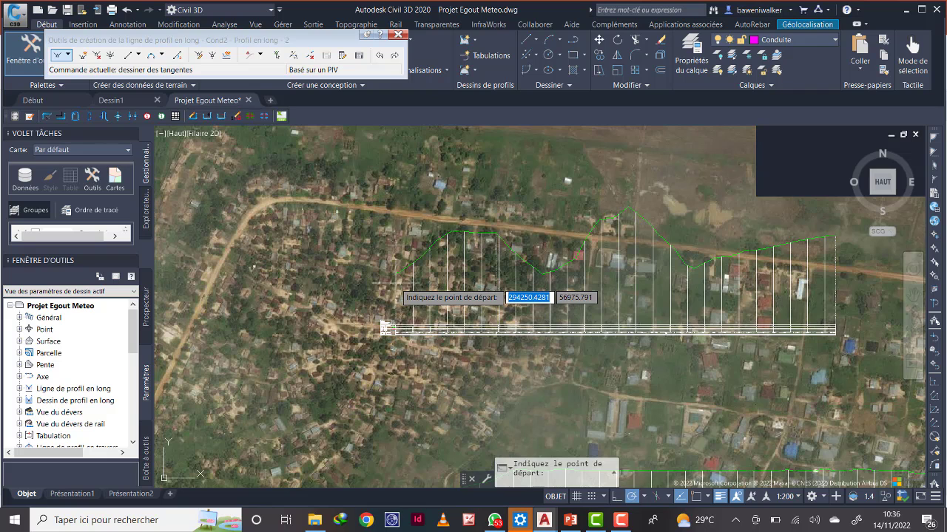
{"action": "left_click", "coordinate": [397, 284]}
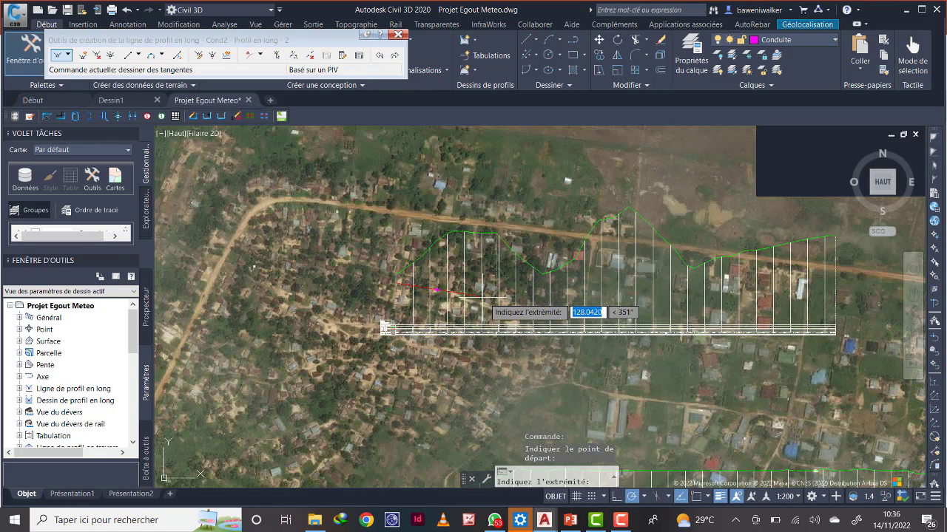
{"action": "scroll", "coordinate": [496, 293], "scroll_direction": "up", "scroll_amount": 4}
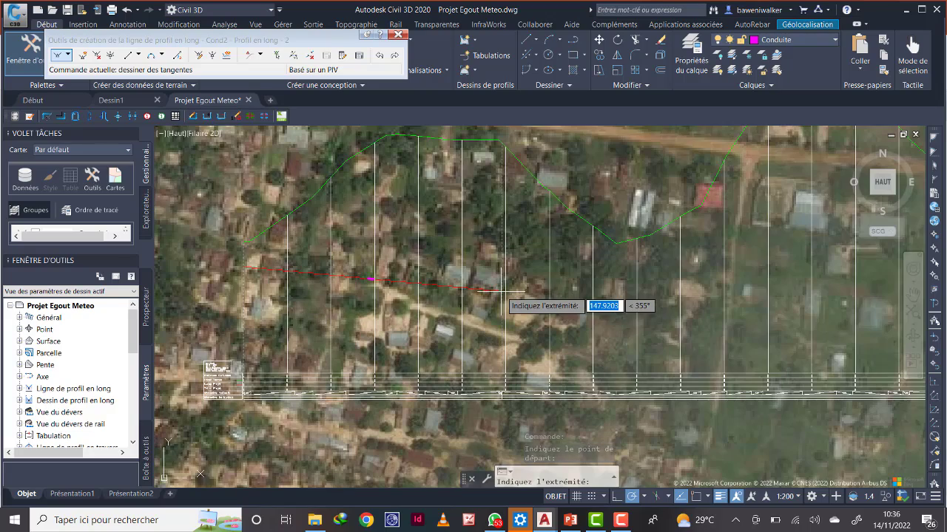
{"action": "scroll", "coordinate": [661, 315], "scroll_direction": "down", "scroll_amount": 6}
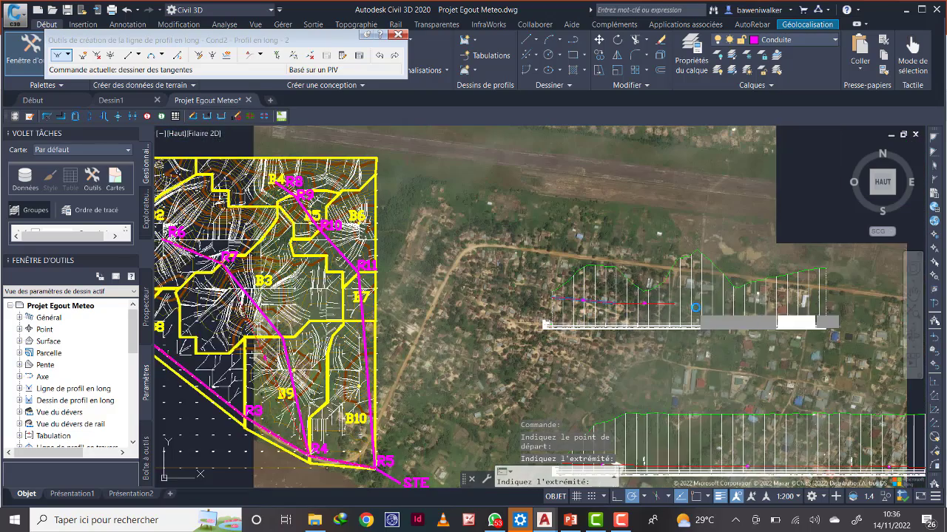
- Try to continue the project profile from the first tangent's end to the far end of the Cond2 profile view, then finish the tangent command
{"action": "middle_click_drag", "start_coordinate": [727, 303], "coordinate": [592, 317]}
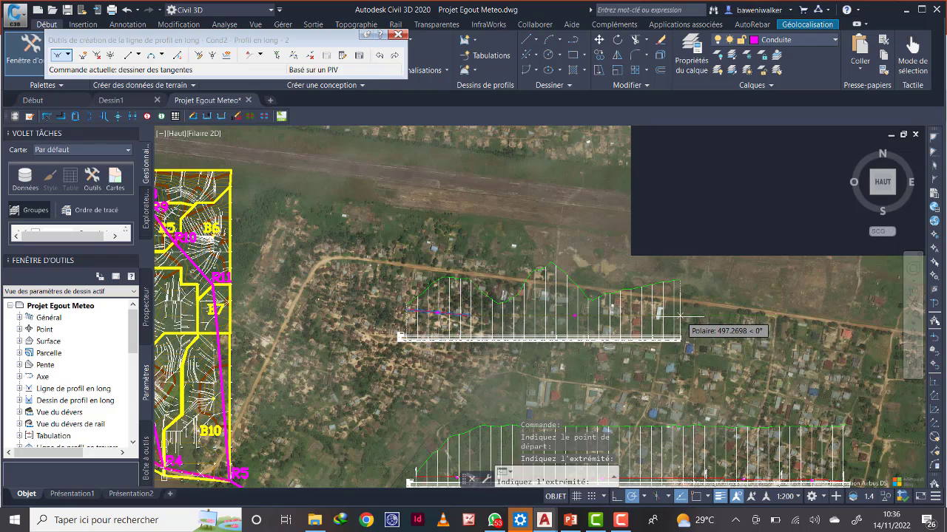
{"action": "scroll", "coordinate": [679, 317], "scroll_direction": "up", "scroll_amount": 3}
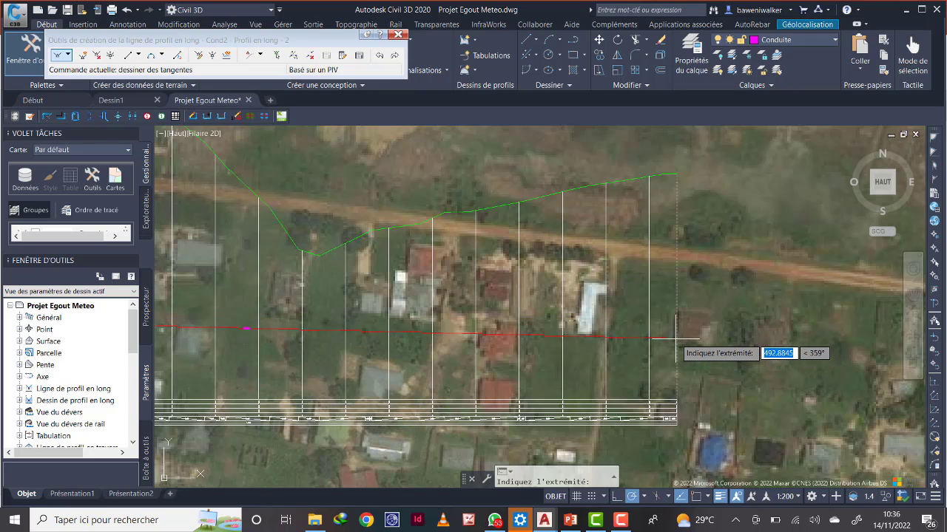
{"action": "left_click", "coordinate": [676, 338]}
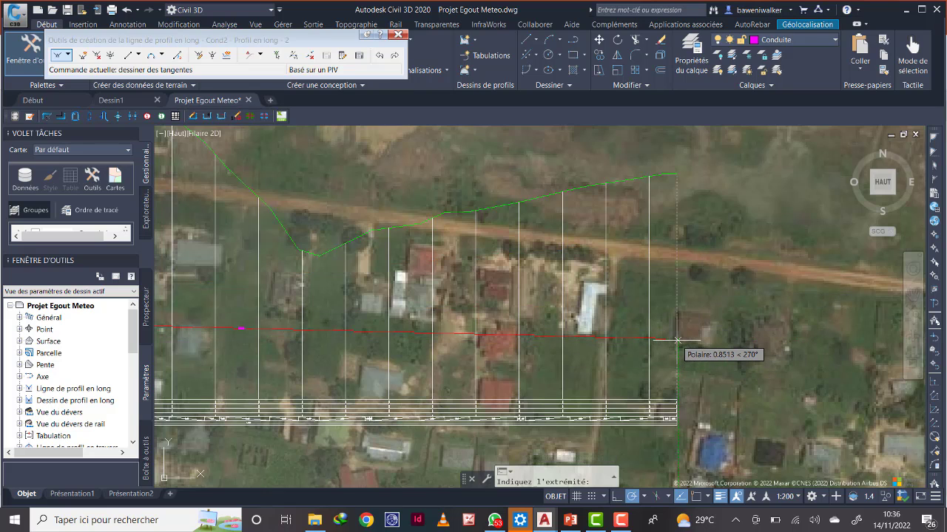
{"action": "left_click", "coordinate": [678, 340]}
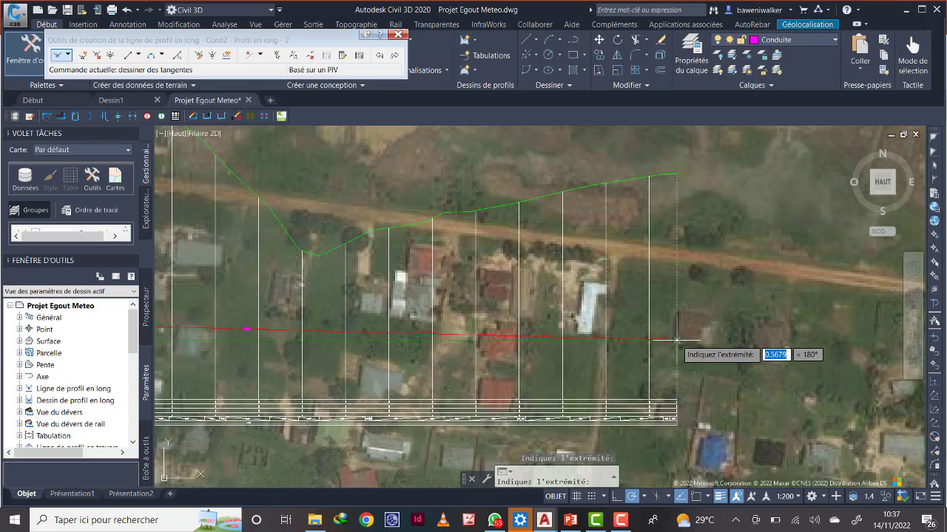
{"action": "key", "text": "Return"}
{"action": "scroll", "coordinate": [541, 311], "scroll_direction": "down", "scroll_amount": 3}
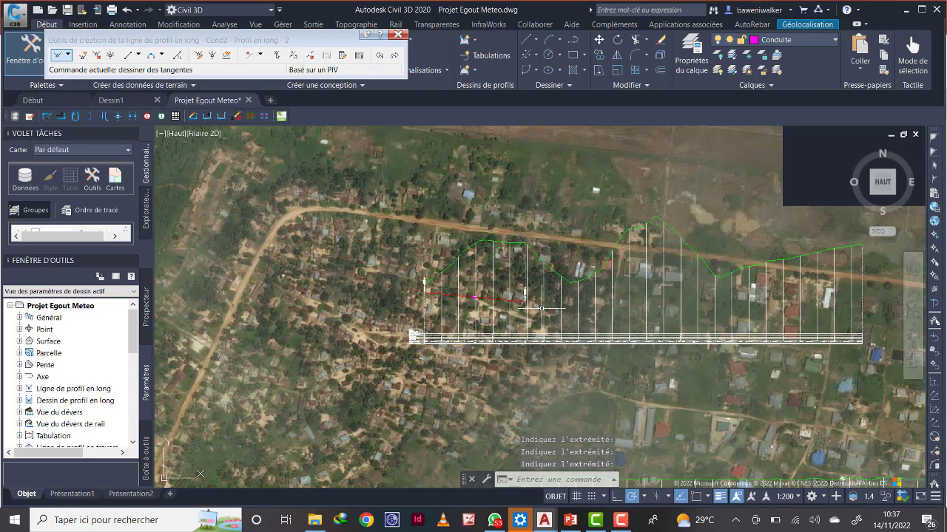
- Draw a second tangent from the end of the first one to the end of the Cond2 profile view, sloping about -0.47%
{"action": "middle_click_drag", "start_coordinate": [544, 305], "coordinate": [498, 307]}
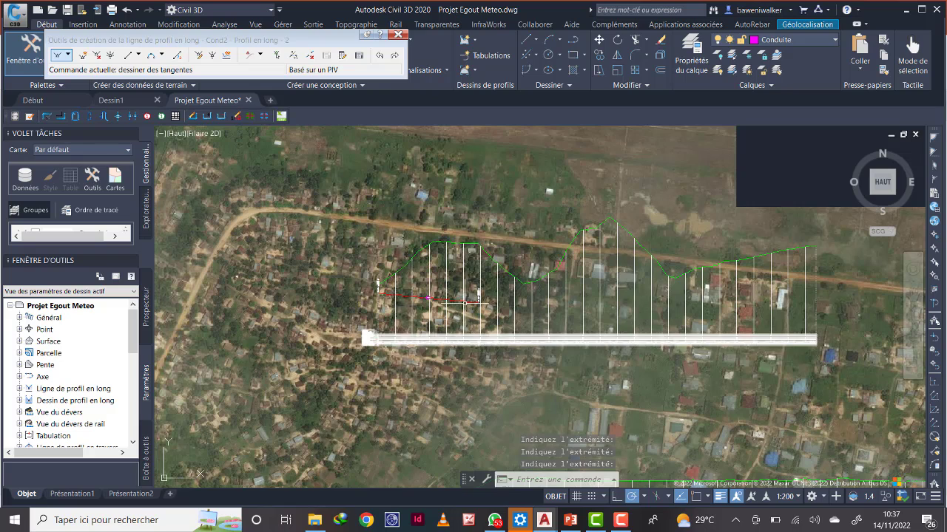
{"action": "left_click", "coordinate": [451, 298]}
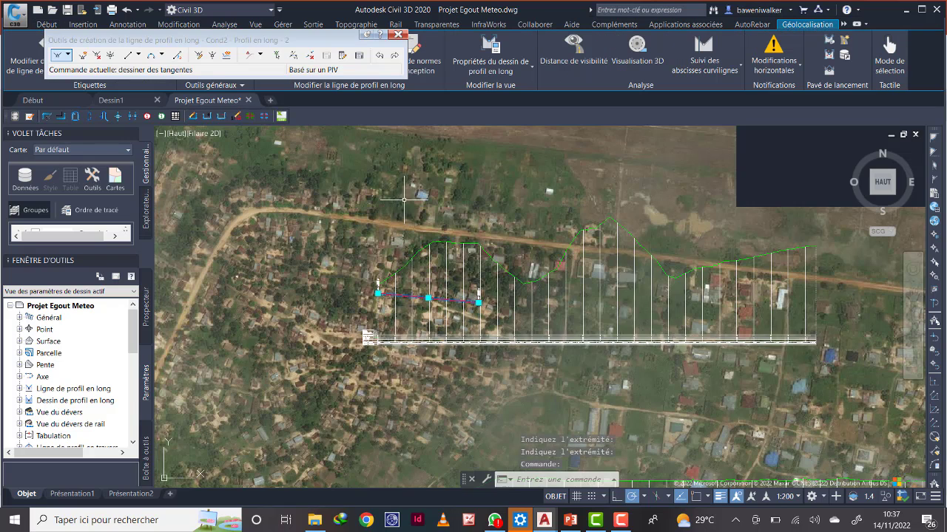
{"action": "left_click", "coordinate": [68, 56]}
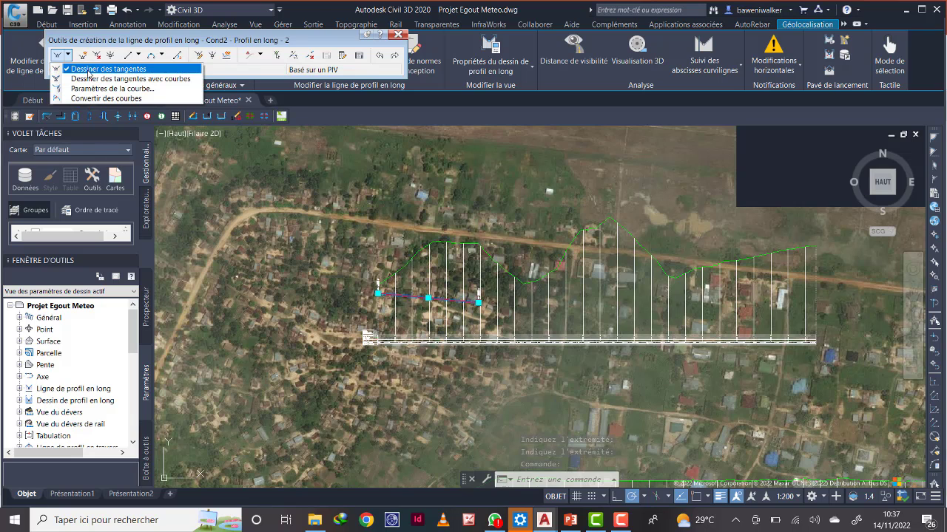
{"action": "left_click", "coordinate": [88, 71]}
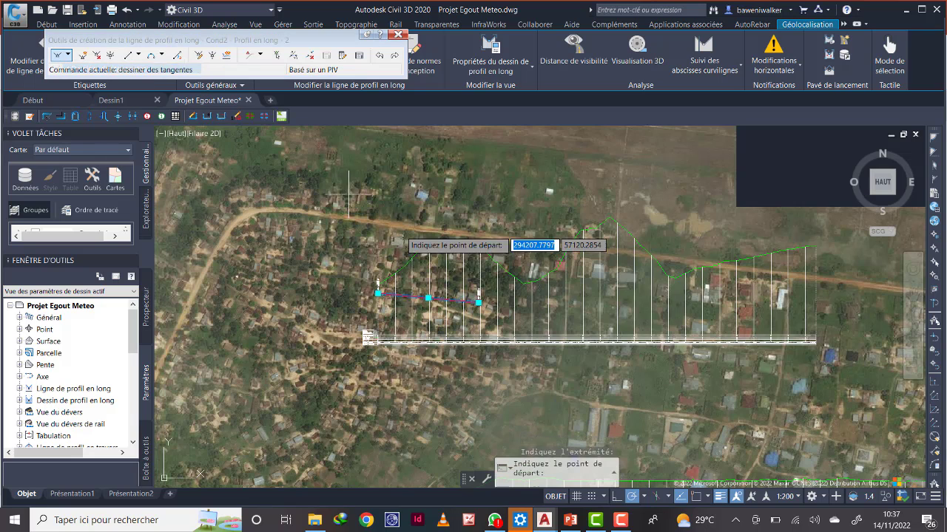
{"action": "left_click", "coordinate": [488, 304]}
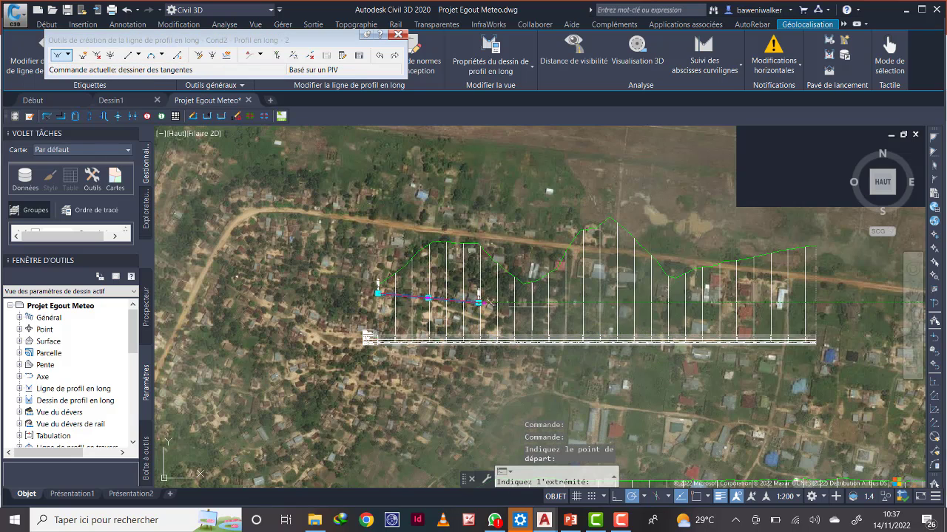
{"action": "left_click", "coordinate": [819, 314]}
{"action": "key", "text": "Return"}
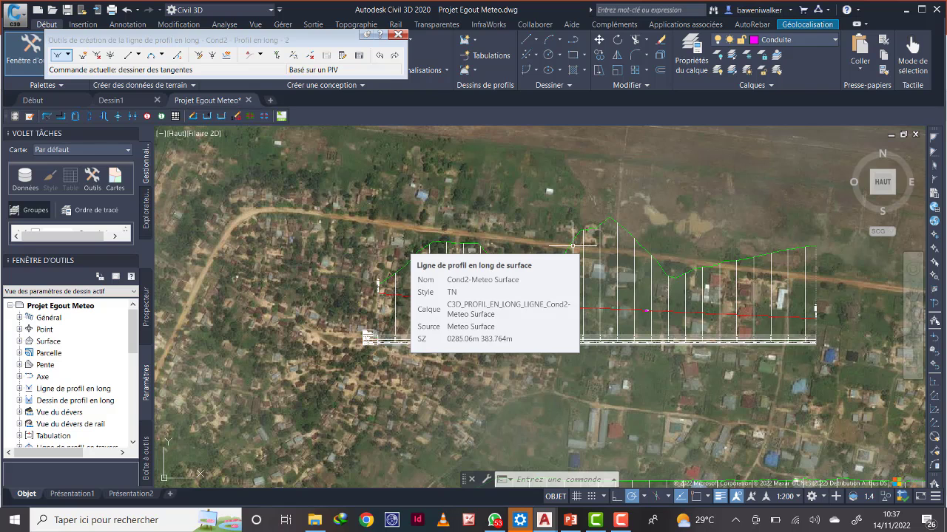
- Examine the slope labels of the two tangents in the Cond2 project profile
{"action": "scroll", "coordinate": [678, 309], "scroll_direction": "up", "scroll_amount": 3}
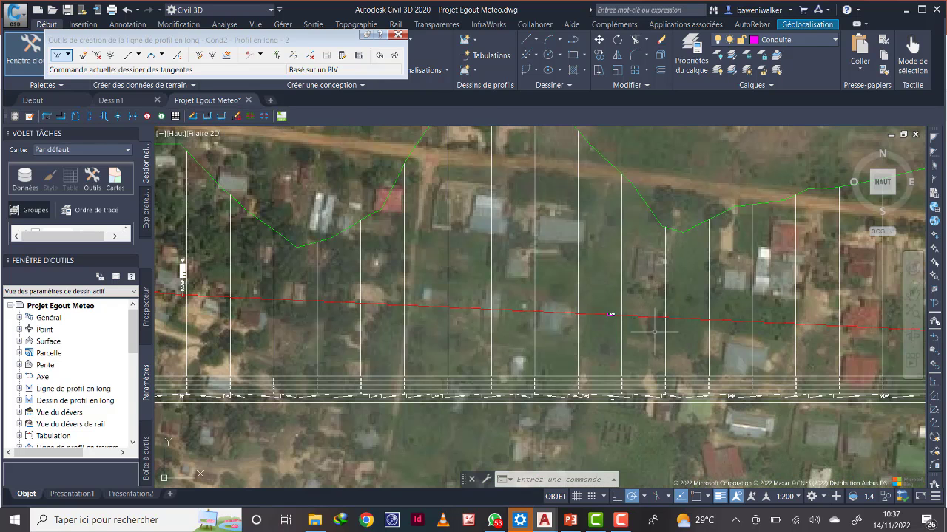
{"action": "left_click", "coordinate": [621, 521]}
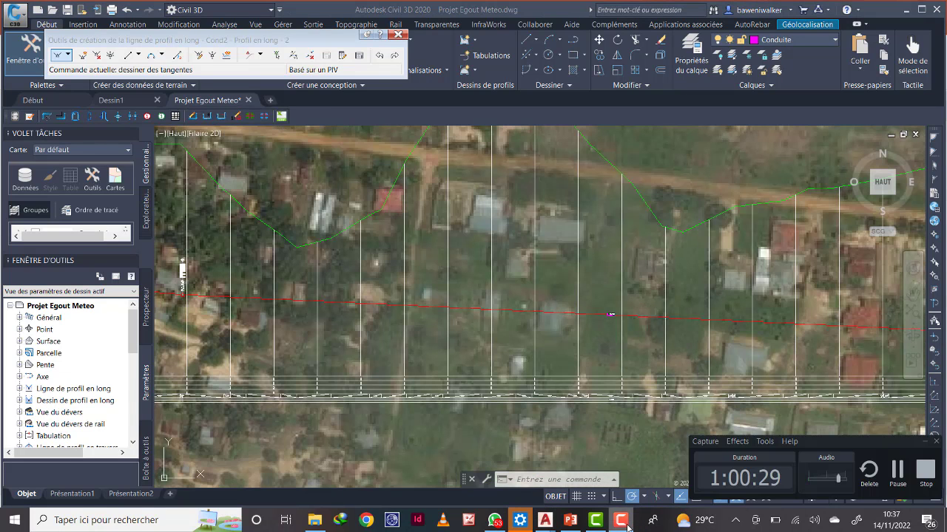
{"action": "left_click", "coordinate": [627, 527]}
{"action": "scroll", "coordinate": [609, 315], "scroll_direction": "up", "scroll_amount": 10}
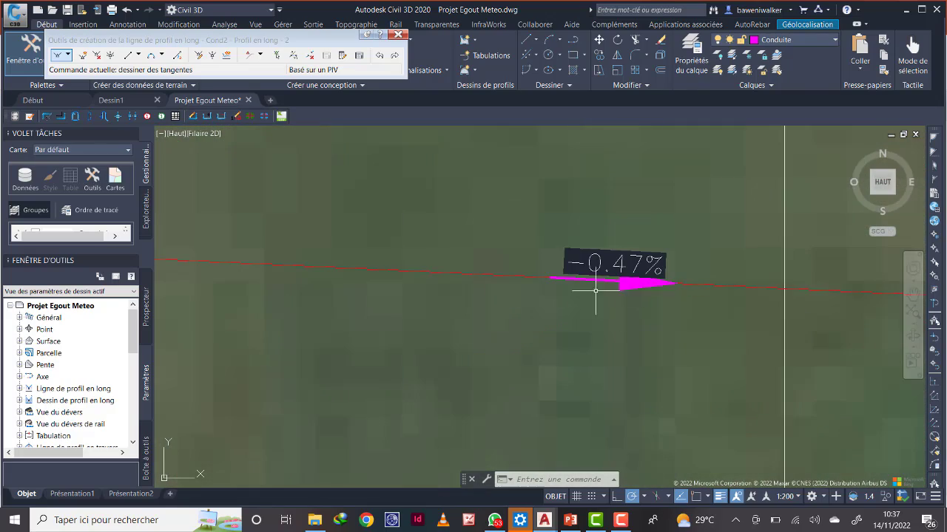
{"action": "scroll", "coordinate": [503, 296], "scroll_direction": "down", "scroll_amount": 10}
{"action": "scroll", "coordinate": [507, 295], "scroll_direction": "down", "scroll_amount": 5}
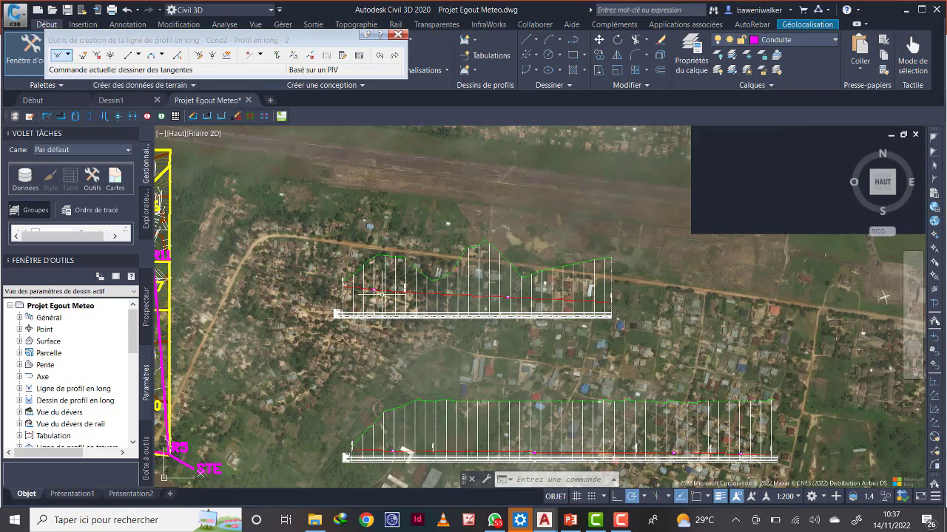
{"action": "scroll", "coordinate": [383, 295], "scroll_direction": "up", "scroll_amount": 10}
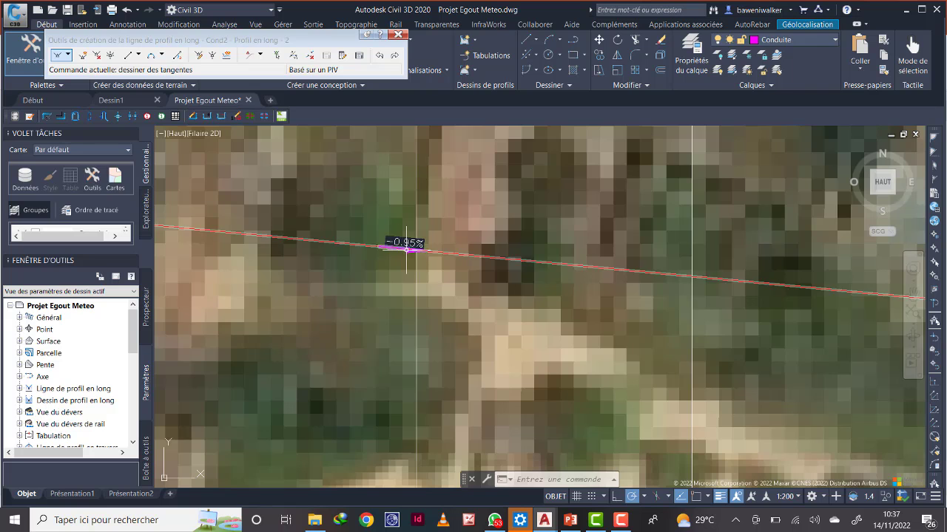
{"action": "scroll", "coordinate": [395, 250], "scroll_direction": "down", "scroll_amount": 8}
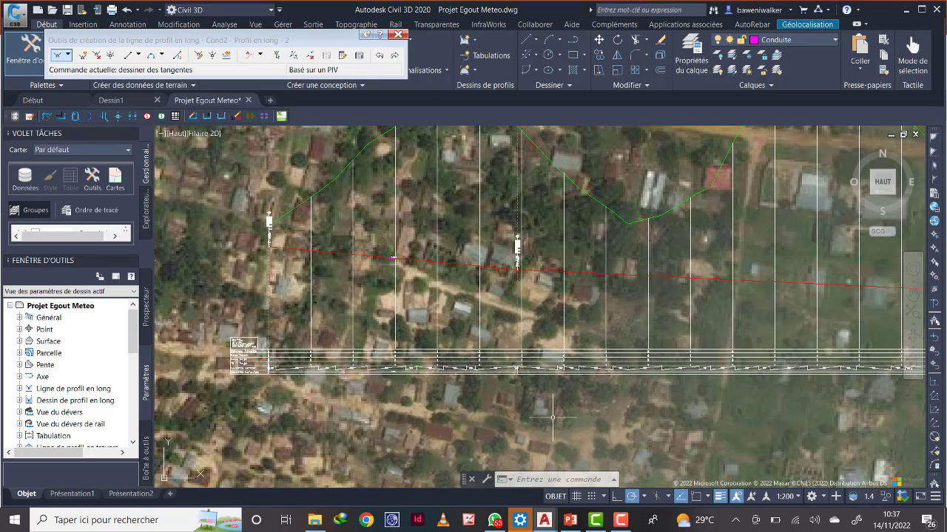
{"action": "left_click", "coordinate": [625, 517]}
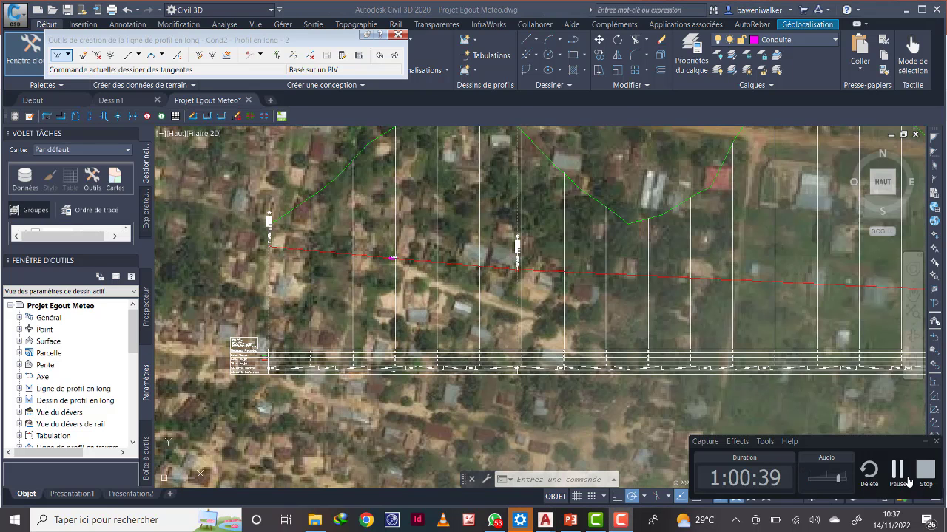
{"action": "left_click", "coordinate": [897, 471]}
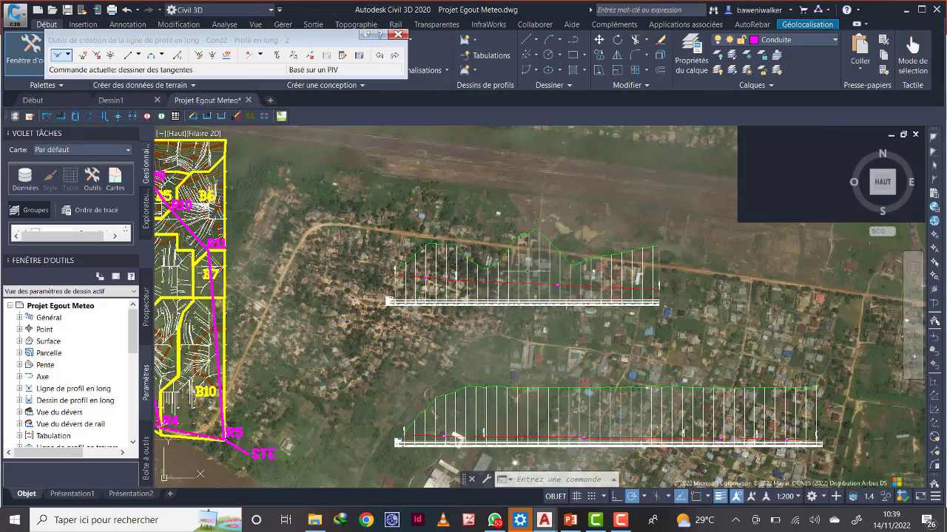
- Inspect the Cond2 project profile along its whole length, checking the slope labels, the end point and the junction between the two tangents
{"action": "scroll", "coordinate": [537, 291], "scroll_direction": "up", "scroll_amount": 6}
{"action": "scroll", "coordinate": [546, 311], "scroll_direction": "up", "scroll_amount": 5}
{"action": "scroll", "coordinate": [558, 311], "scroll_direction": "down", "scroll_amount": 8}
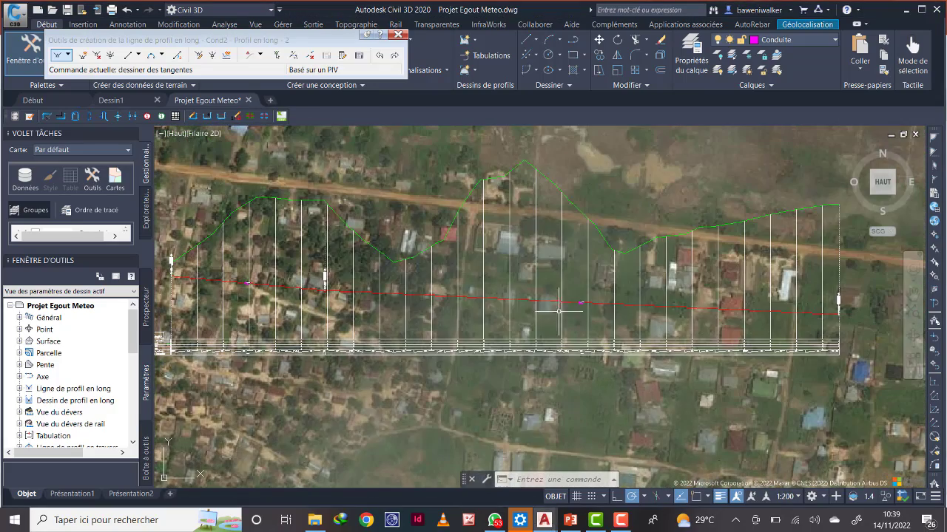
{"action": "scroll", "coordinate": [834, 317], "scroll_direction": "up", "scroll_amount": 4}
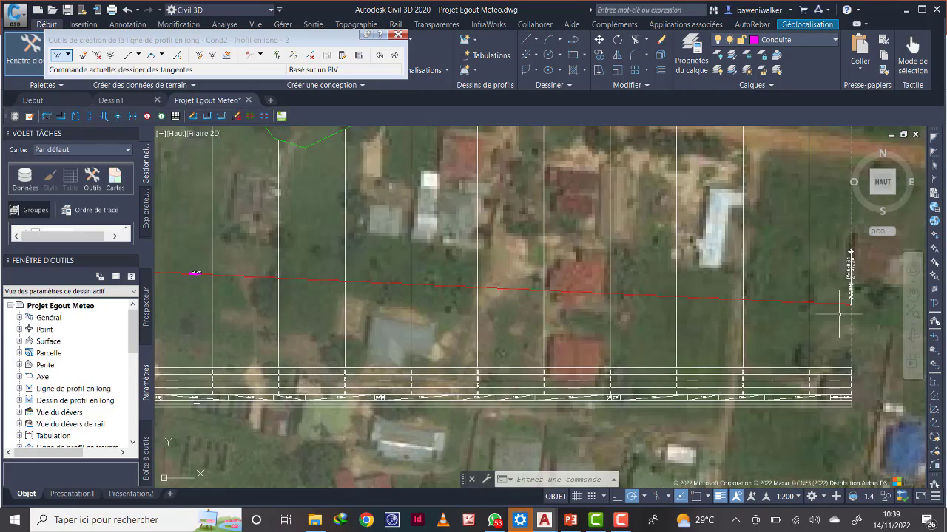
{"action": "scroll", "coordinate": [473, 295], "scroll_direction": "down", "scroll_amount": 5}
{"action": "scroll", "coordinate": [369, 291], "scroll_direction": "up", "scroll_amount": 7}
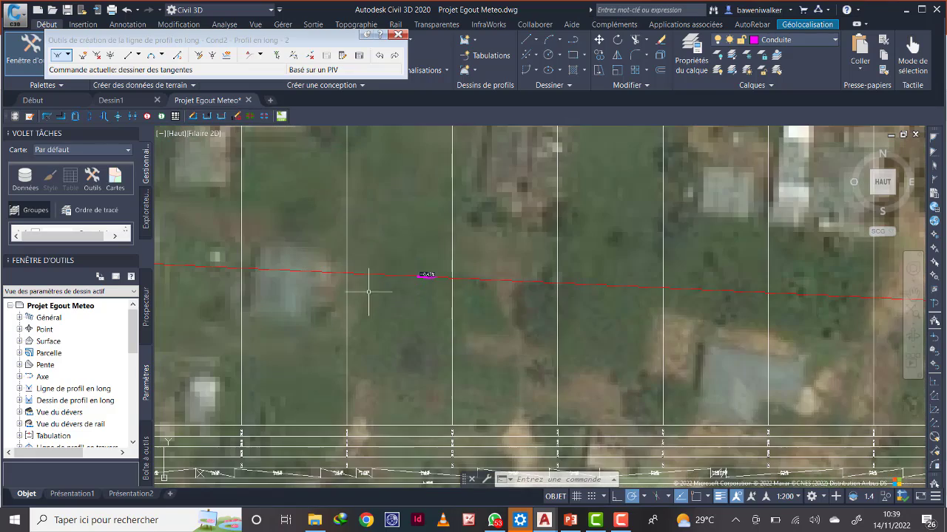
{"action": "scroll", "coordinate": [458, 278], "scroll_direction": "down", "scroll_amount": 4}
{"action": "middle_click_drag", "start_coordinate": [286, 287], "coordinate": [552, 296]}
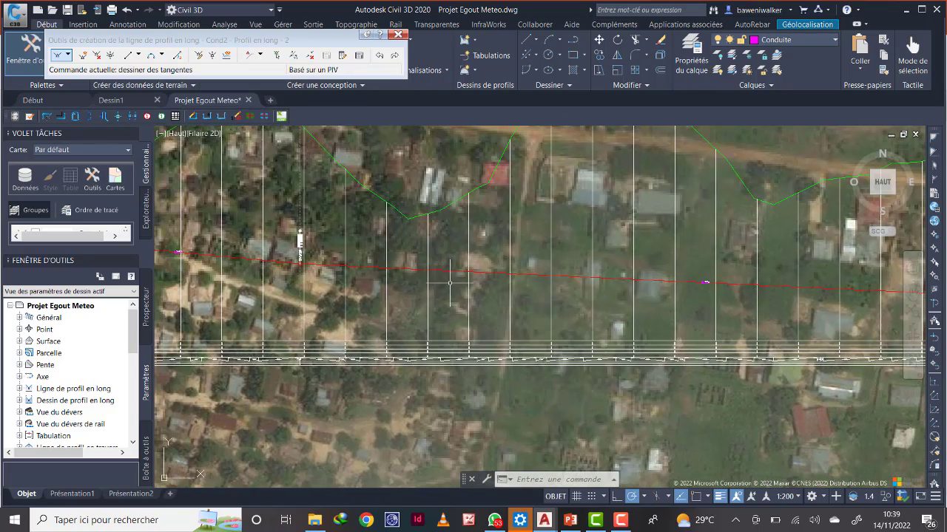
{"action": "middle_click_drag", "start_coordinate": [369, 277], "coordinate": [444, 275]}
{"action": "scroll", "coordinate": [391, 274], "scroll_direction": "up", "scroll_amount": 1}
{"action": "scroll", "coordinate": [413, 262], "scroll_direction": "up", "scroll_amount": 3}
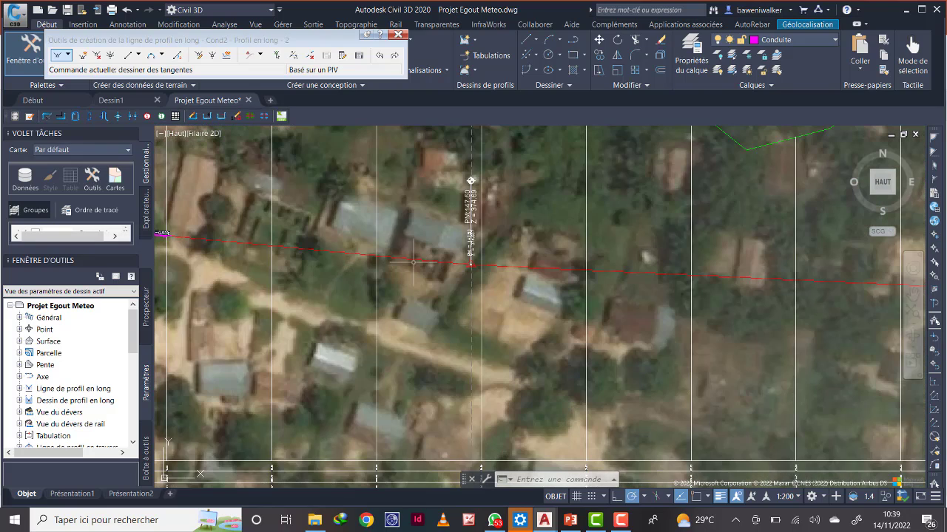
{"action": "left_click", "coordinate": [419, 259]}
{"action": "scroll", "coordinate": [461, 267], "scroll_direction": "up", "scroll_amount": 2}
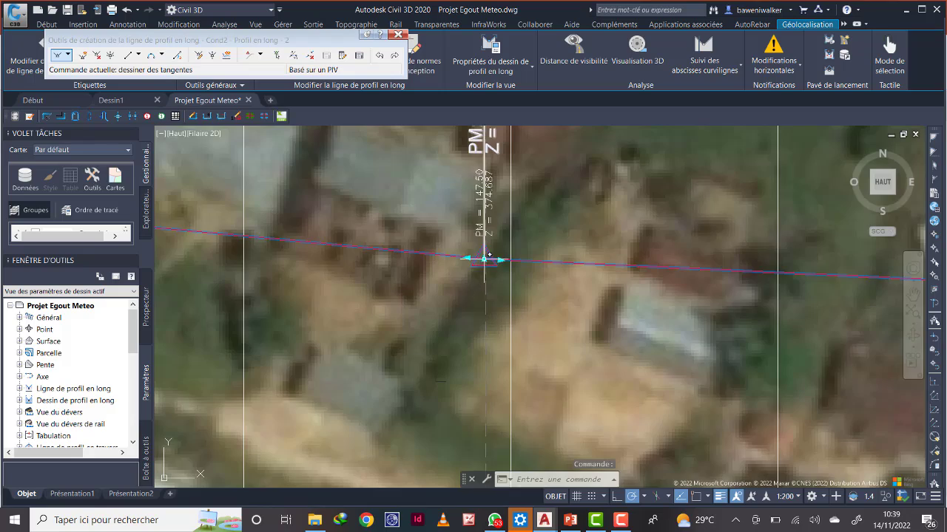
{"action": "scroll", "coordinate": [479, 266], "scroll_direction": "down", "scroll_amount": 6}
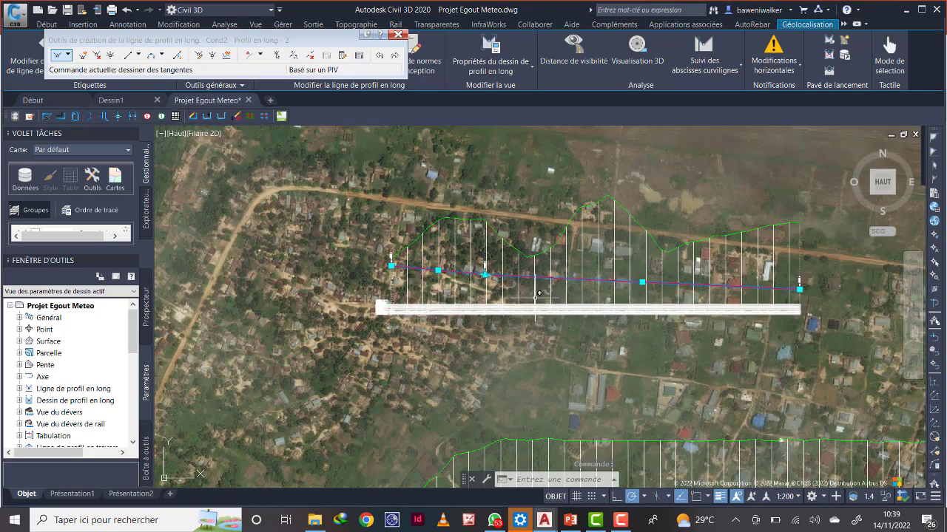
{"action": "key", "text": "Escape"}
- Examine junction R4 on the plan, where the second pipe meets the line running through R3 and R5
{"action": "scroll", "coordinate": [464, 304], "scroll_direction": "down", "scroll_amount": 4}
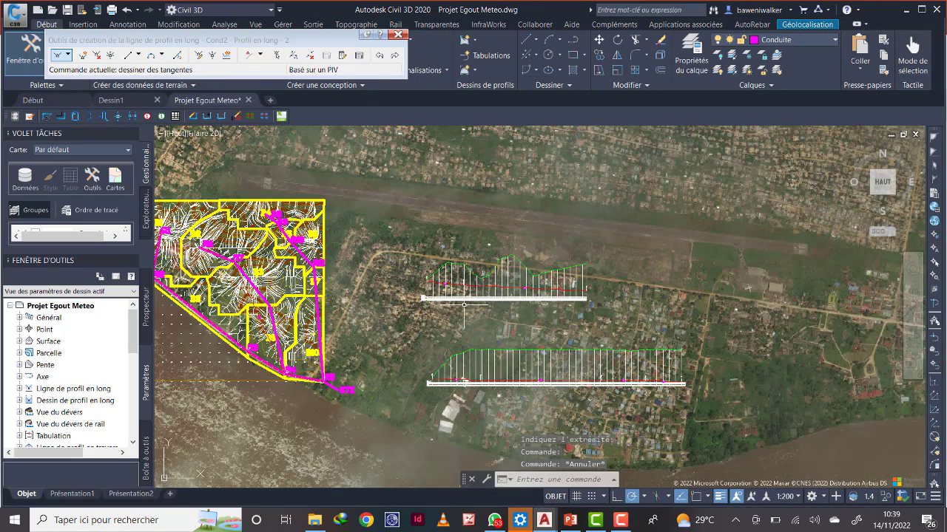
{"action": "middle_click_drag", "start_coordinate": [473, 294], "coordinate": [486, 257]}
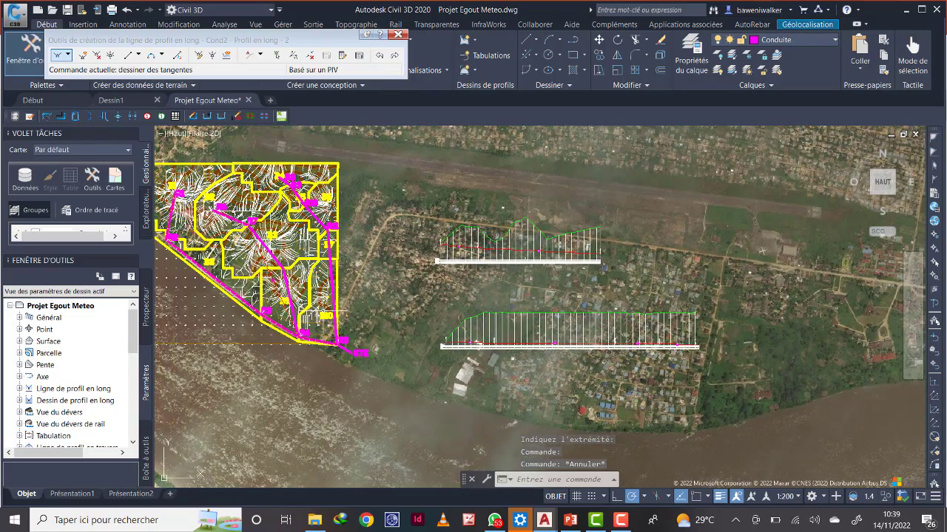
{"action": "scroll", "coordinate": [274, 340], "scroll_direction": "up", "scroll_amount": 4}
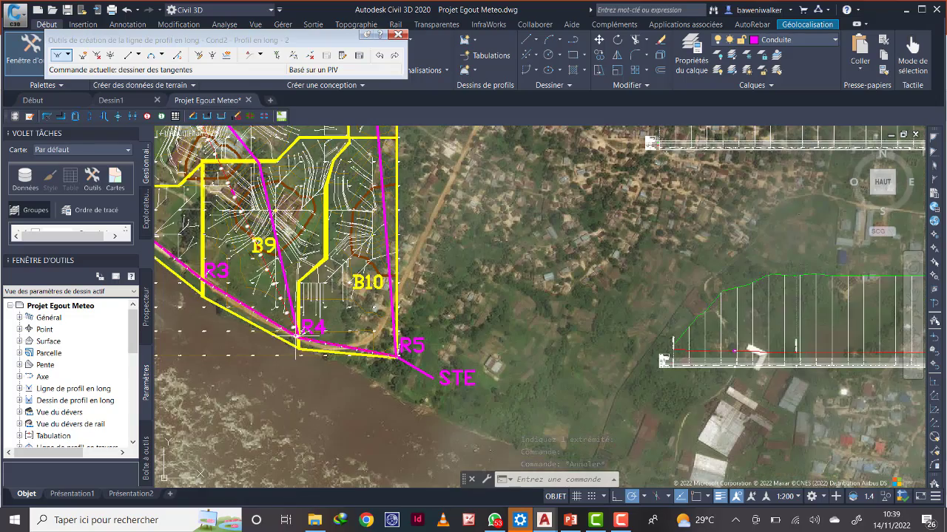
{"action": "scroll", "coordinate": [355, 329], "scroll_direction": "down", "scroll_amount": 2}
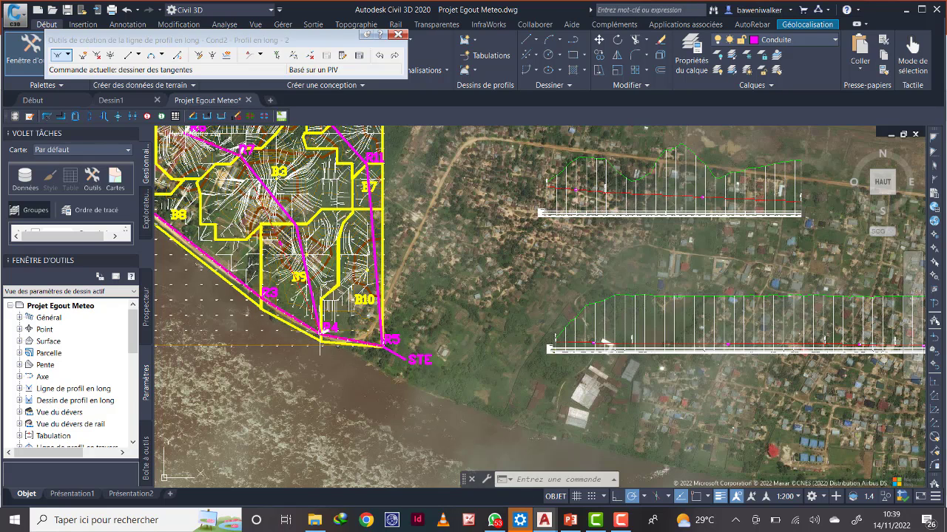
{"action": "scroll", "coordinate": [324, 337], "scroll_direction": "up", "scroll_amount": 4}
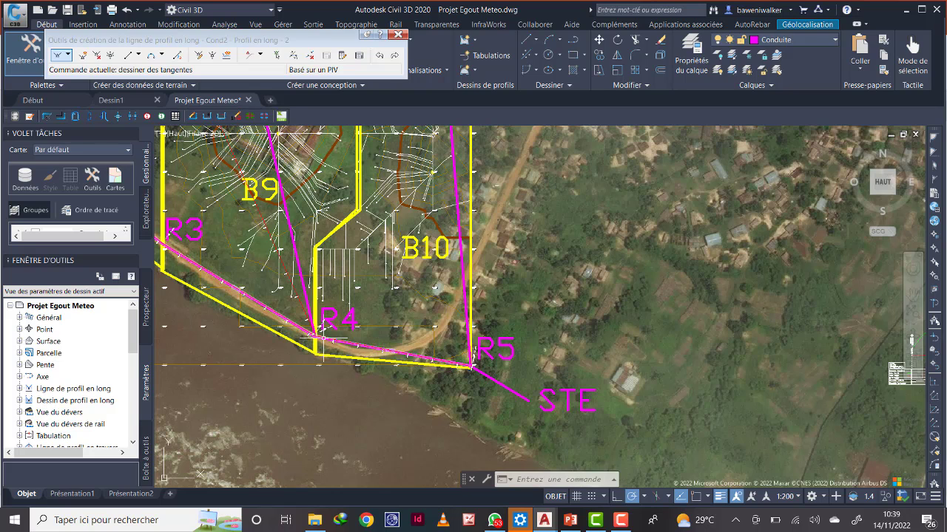
{"action": "scroll", "coordinate": [318, 333], "scroll_direction": "down", "scroll_amount": 2}
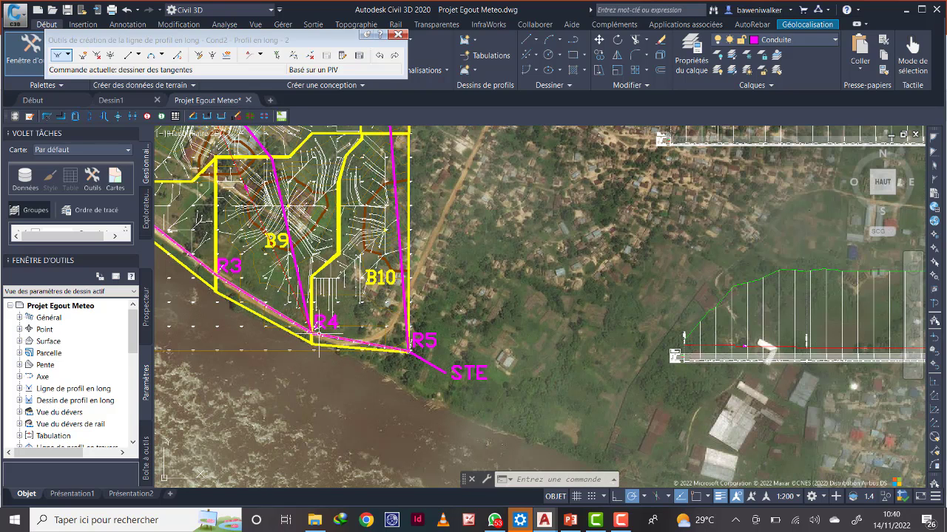
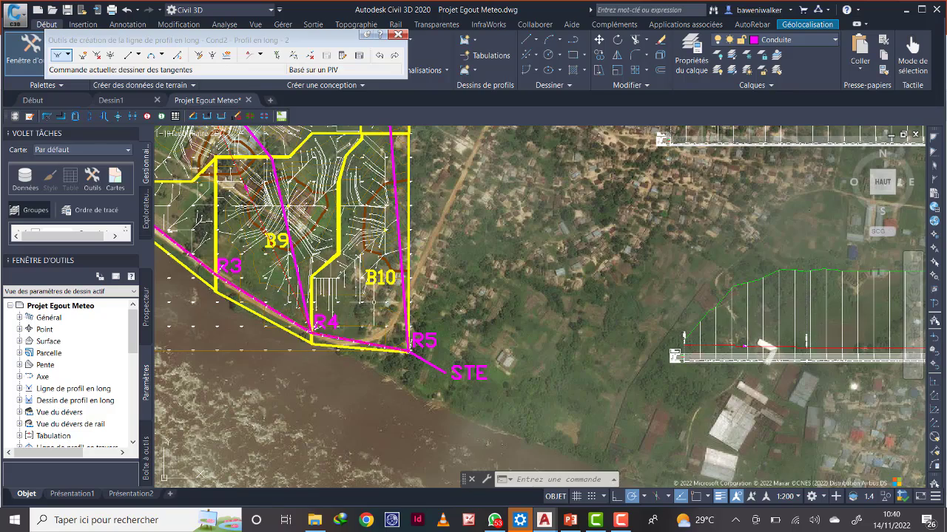
- Compare the project elevation label at PM 855.84 in the lower profile view with the one at the Cond2 profile's end
{"action": "scroll", "coordinate": [378, 314], "scroll_direction": "down", "scroll_amount": 5}
{"action": "scroll", "coordinate": [710, 327], "scroll_direction": "up", "scroll_amount": 5}
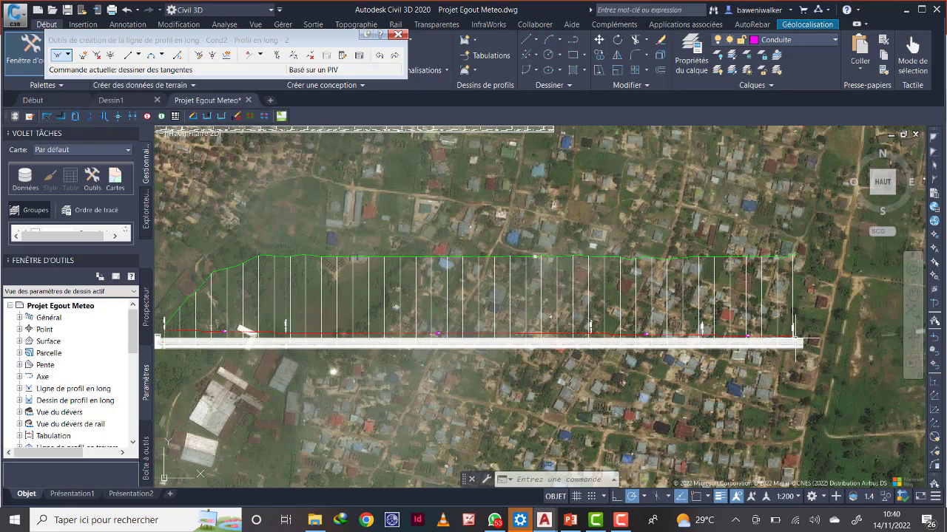
{"action": "scroll", "coordinate": [676, 325], "scroll_direction": "up", "scroll_amount": 10}
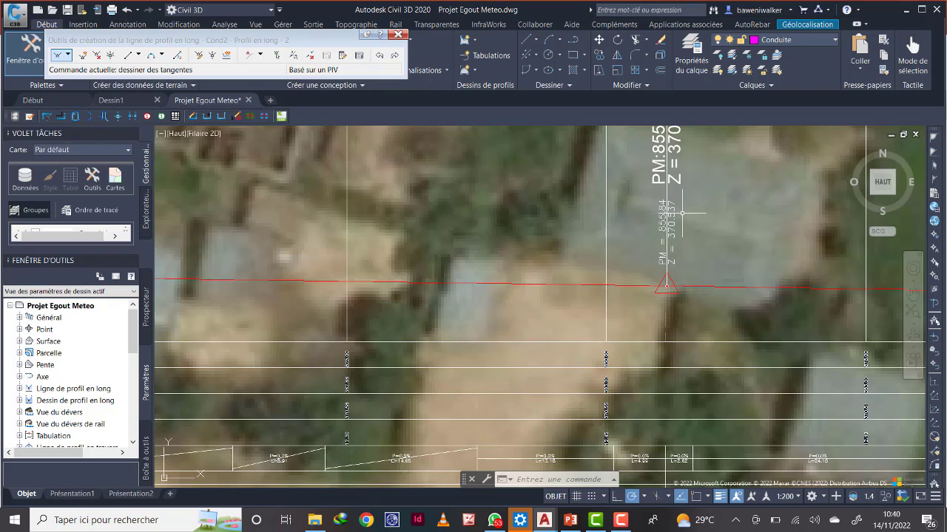
{"action": "middle_click_drag", "start_coordinate": [681, 213], "coordinate": [661, 301]}
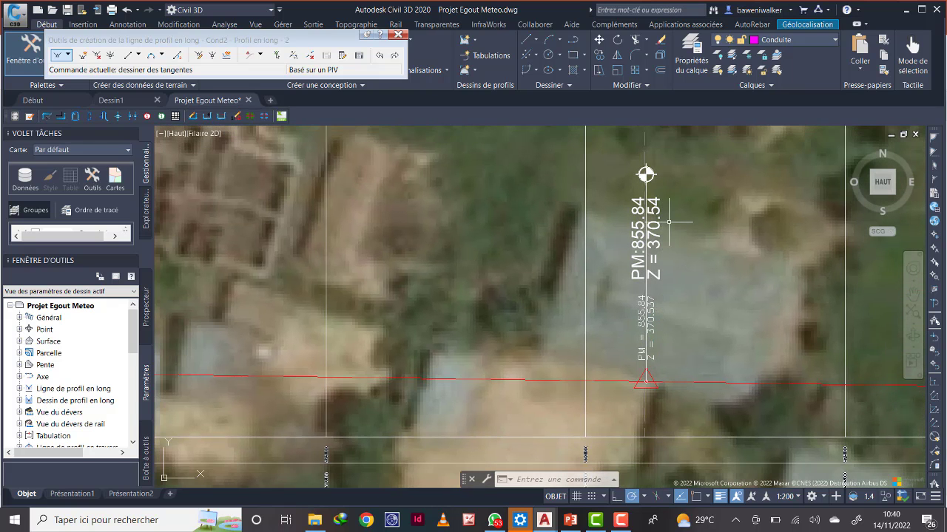
{"action": "scroll", "coordinate": [667, 311], "scroll_direction": "down", "scroll_amount": 12}
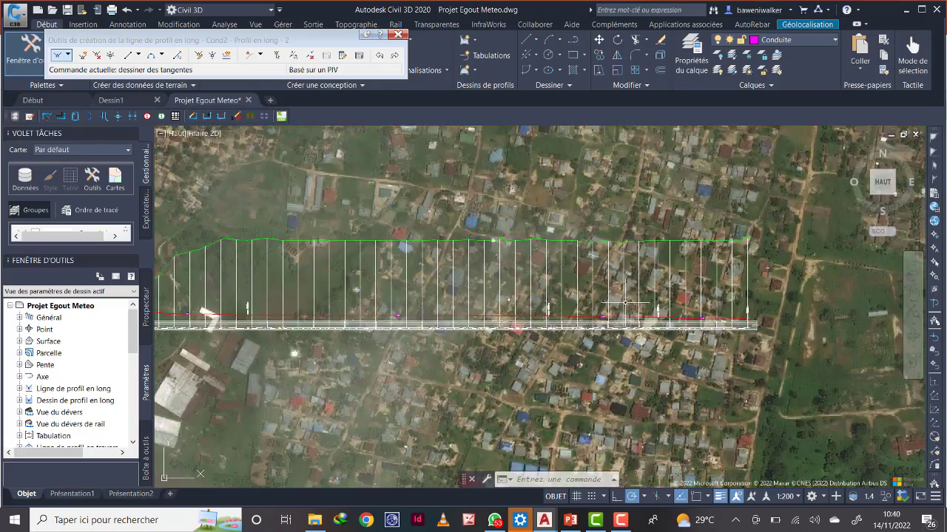
{"action": "middle_click_drag", "start_coordinate": [559, 211], "coordinate": [561, 284]}
{"action": "scroll", "coordinate": [576, 285], "scroll_direction": "up", "scroll_amount": 12}
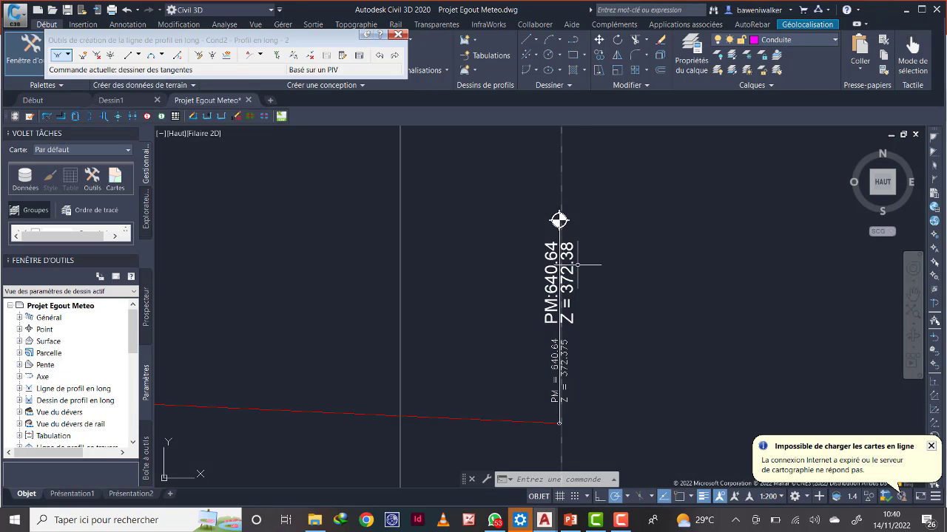
{"action": "scroll", "coordinate": [576, 277], "scroll_direction": "down", "scroll_amount": 10}
{"action": "scroll", "coordinate": [576, 278], "scroll_direction": "down", "scroll_amount": 2}
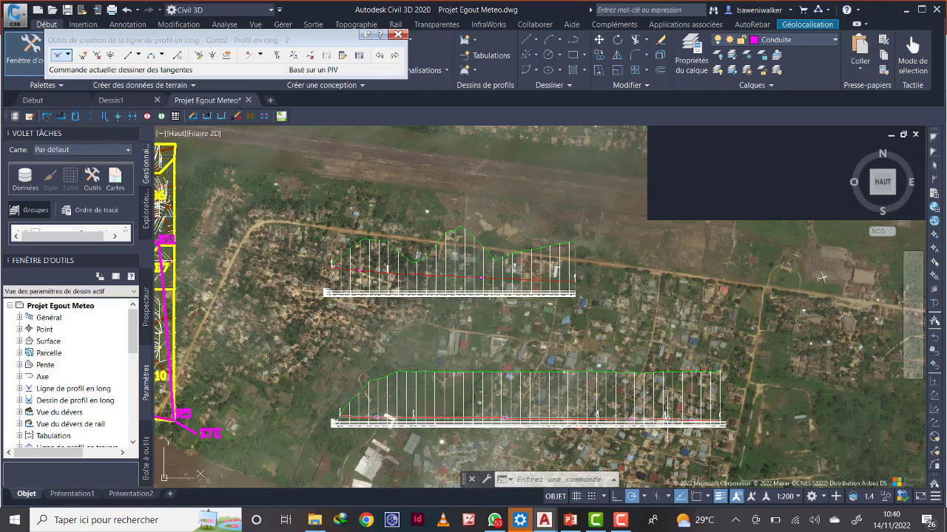
{"action": "scroll", "coordinate": [665, 405], "scroll_direction": "down", "scroll_amount": 3}
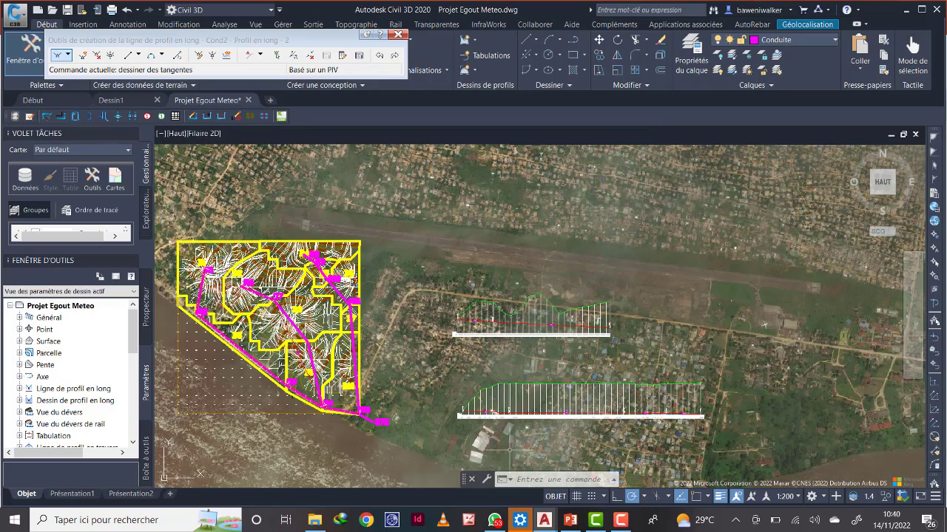
- Switch to the PowerPoint presentation, review slide 8 on manholes and drop manholes, and return to Civil 3D
{"action": "left_click", "coordinate": [570, 520]}
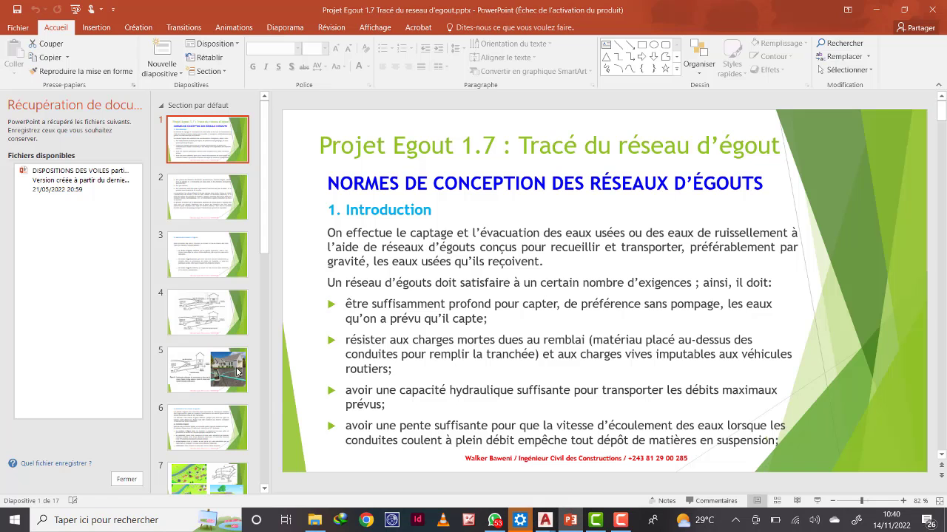
{"action": "scroll", "coordinate": [219, 399], "scroll_direction": "down", "scroll_amount": 5}
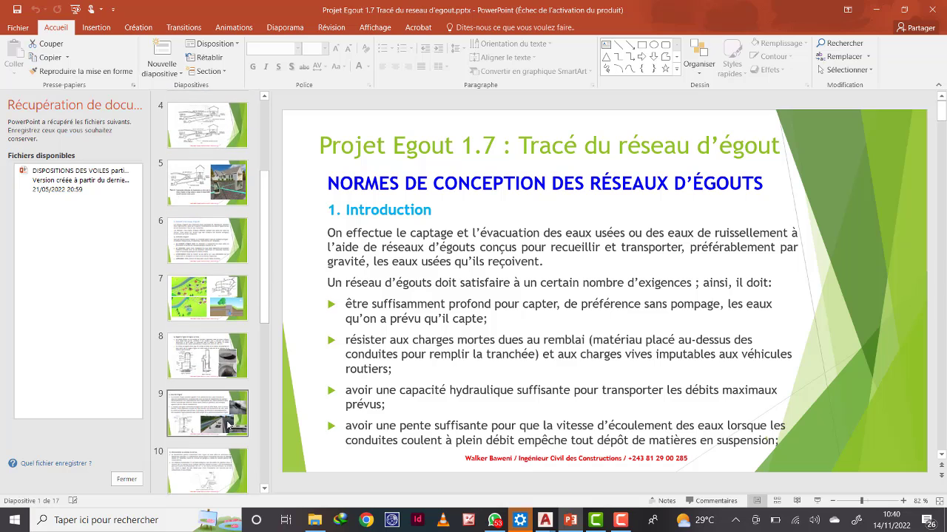
{"action": "left_click", "coordinate": [208, 260]}
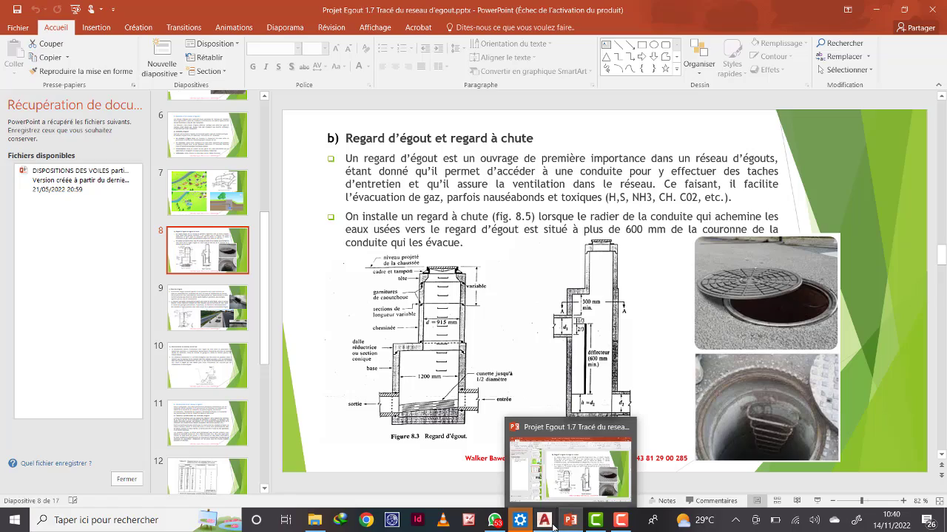
{"action": "mouse_move", "coordinate": [550, 523]}
{"action": "left_click", "coordinate": [611, 466]}
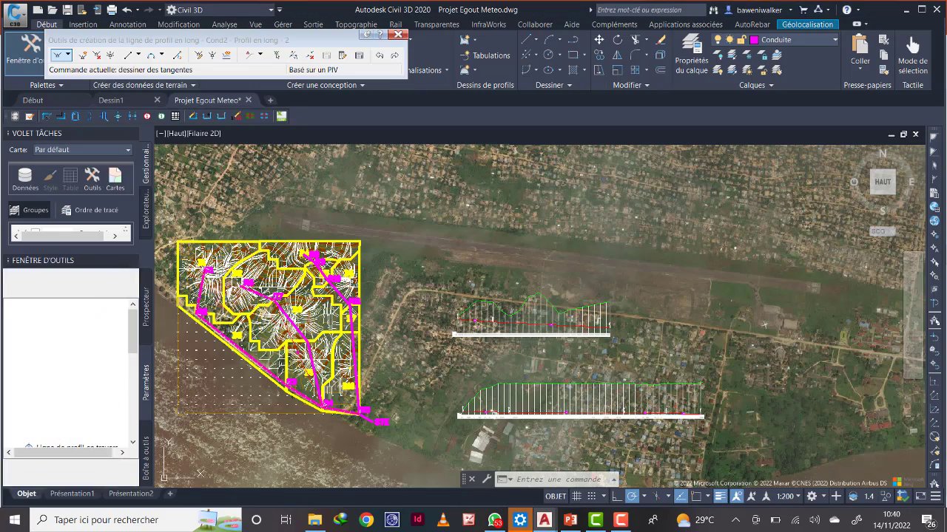
- Close the layout tools of the Cond2 profile
{"action": "scroll", "coordinate": [589, 342], "scroll_direction": "up", "scroll_amount": 2}
{"action": "scroll", "coordinate": [618, 330], "scroll_direction": "down", "scroll_amount": 2}
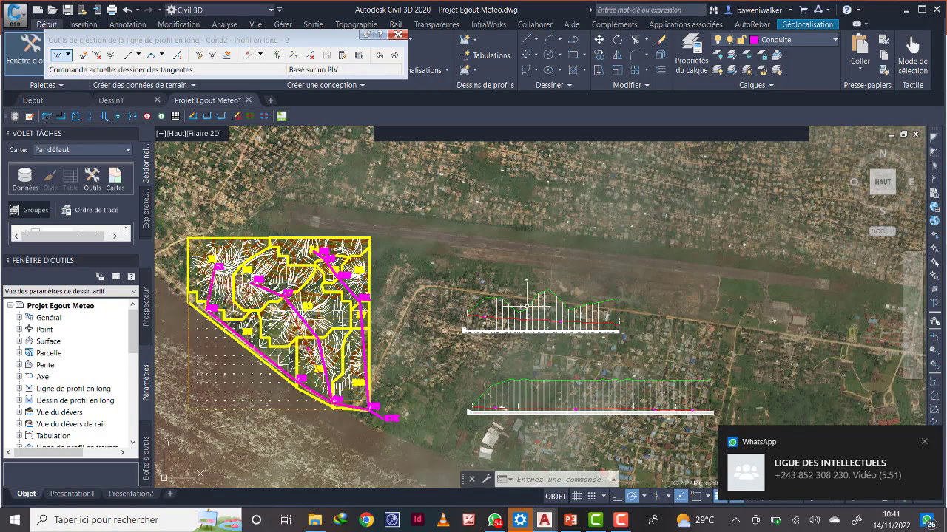
{"action": "middle_click_drag", "start_coordinate": [526, 317], "coordinate": [526, 291]}
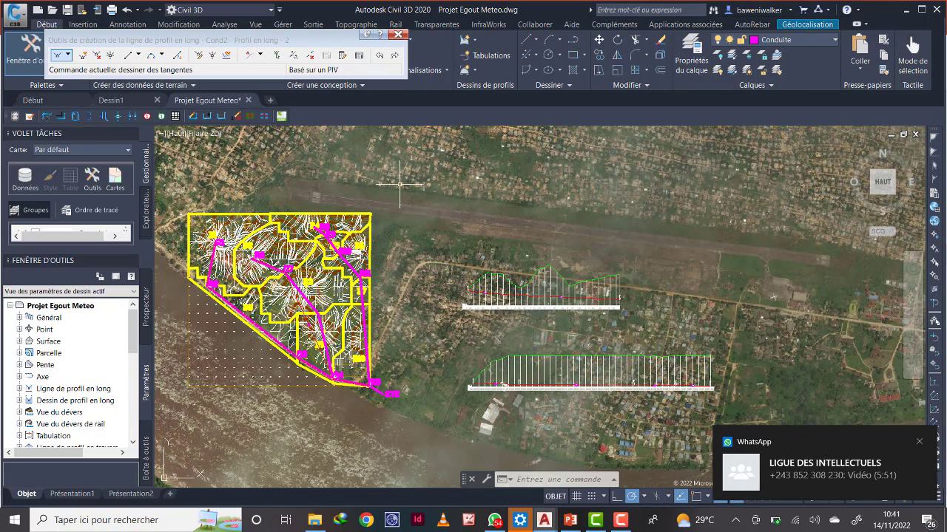
{"action": "left_click", "coordinate": [399, 35]}
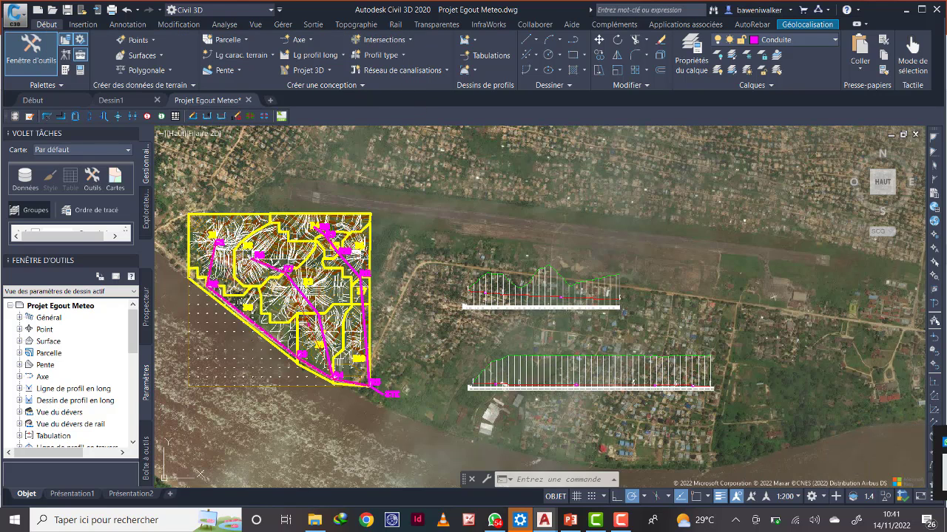
- Start a new alignment by layout and set its name template to Cond followed by the next counter
{"action": "left_click", "coordinate": [313, 40]}
{"action": "key", "text": "Escape"}
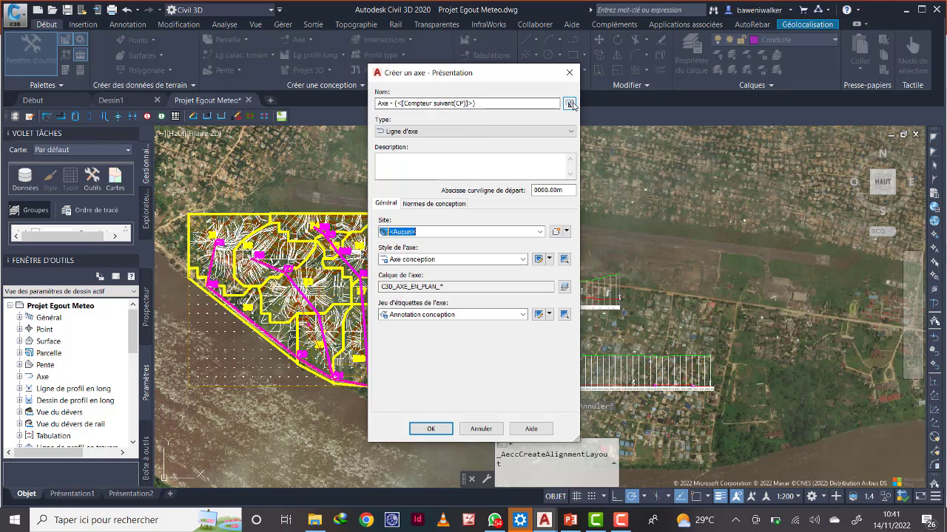
{"action": "left_click", "coordinate": [570, 103]}
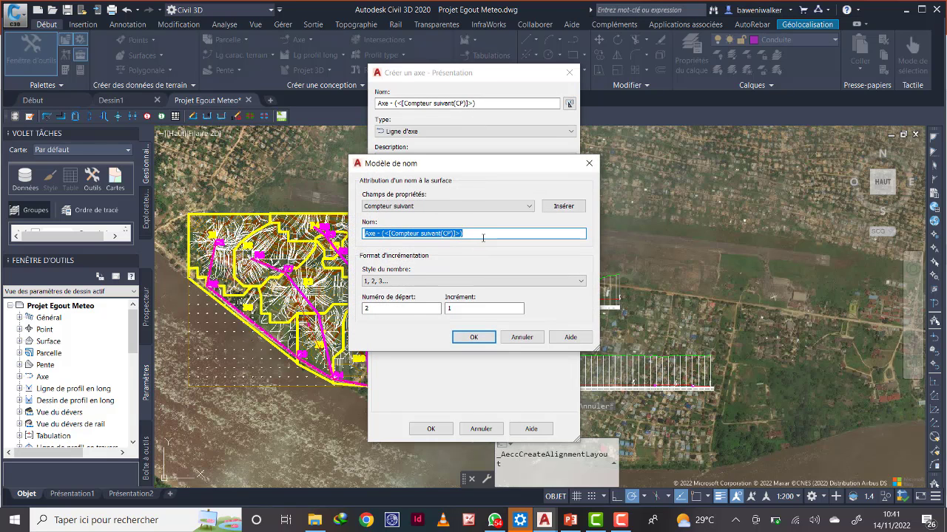
{"action": "type", "text": "C"}
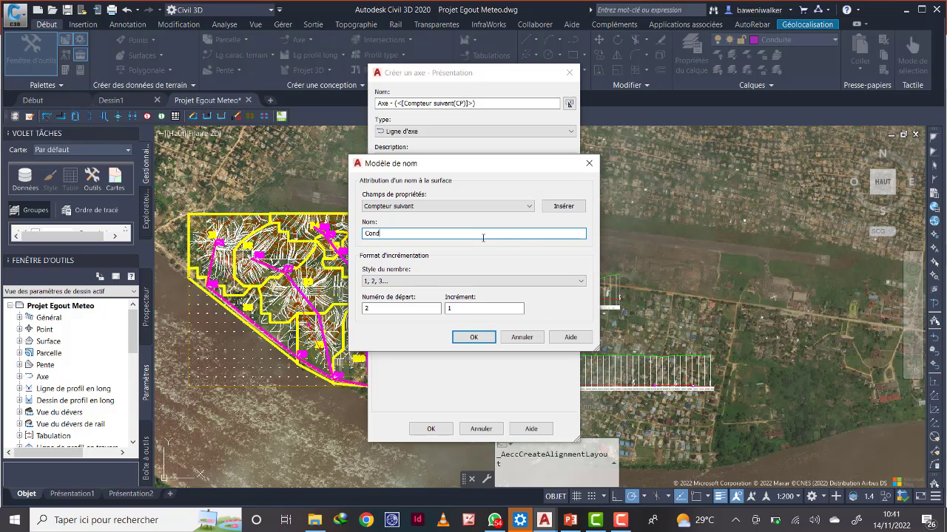
{"action": "type", "text": "ond"}
{"action": "left_click", "coordinate": [563, 207]}
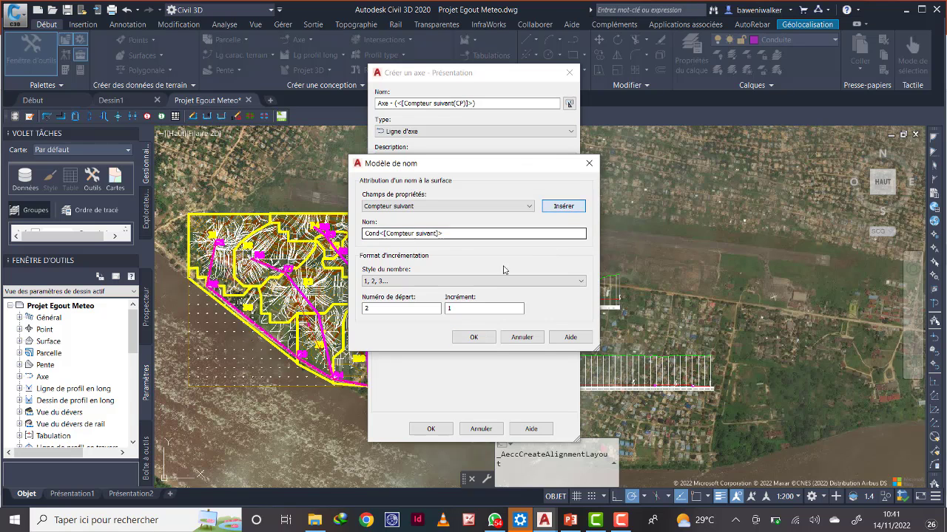
{"action": "left_click", "coordinate": [474, 338]}
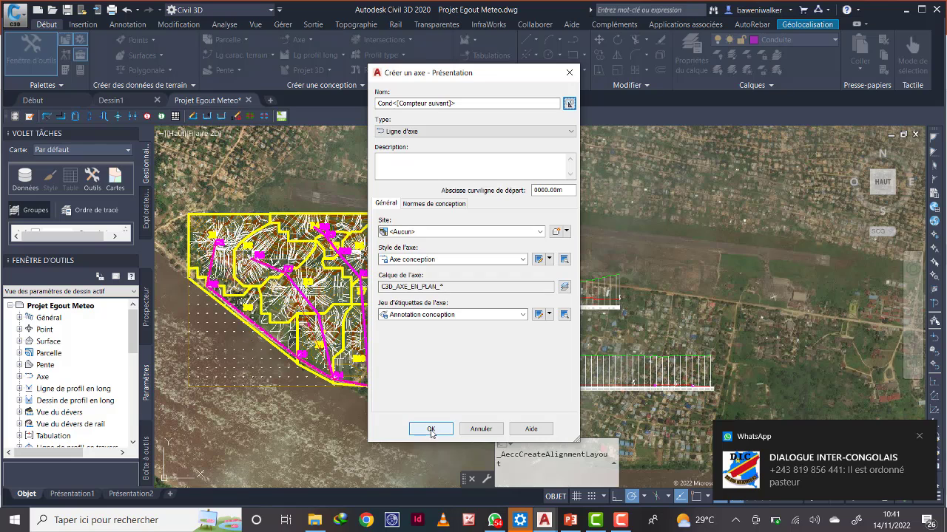
- Assign the new alignment to Site 1 and create it with the remaining settings as they are
{"action": "left_click", "coordinate": [454, 233]}
{"action": "left_click", "coordinate": [426, 253]}
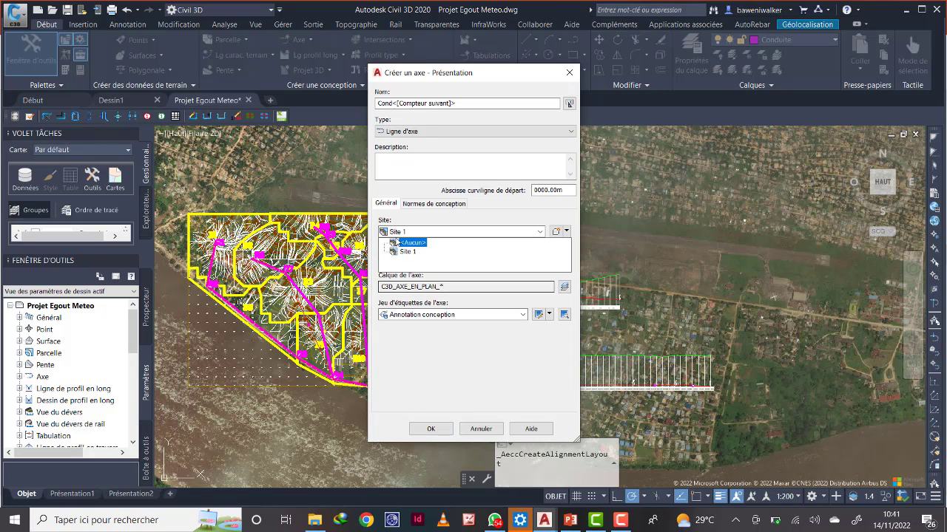
{"action": "left_click", "coordinate": [407, 252]}
{"action": "left_click", "coordinate": [430, 429]}
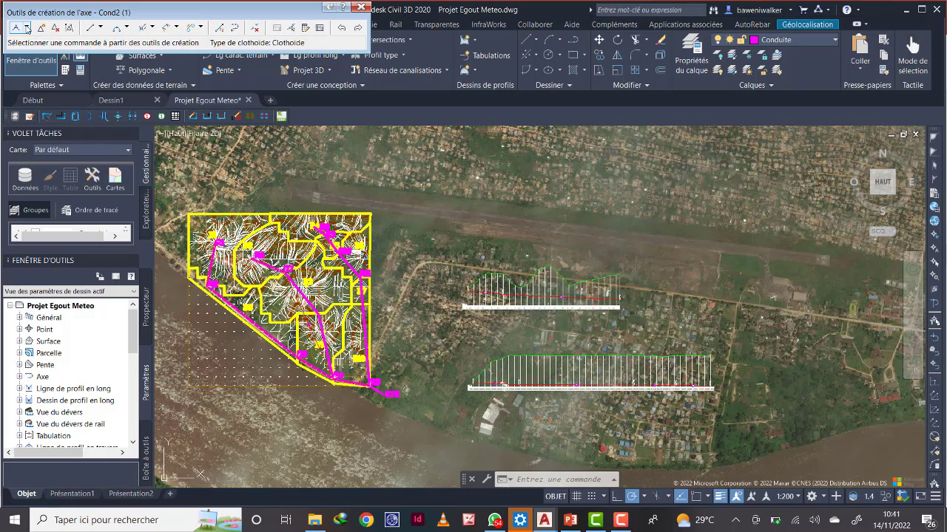
- Draw the alignment with tangent-tangent segments without curves, starting at R8 and passing through R9 and R10 to R11
{"action": "left_click", "coordinate": [26, 28]}
{"action": "left_click", "coordinate": [45, 36]}
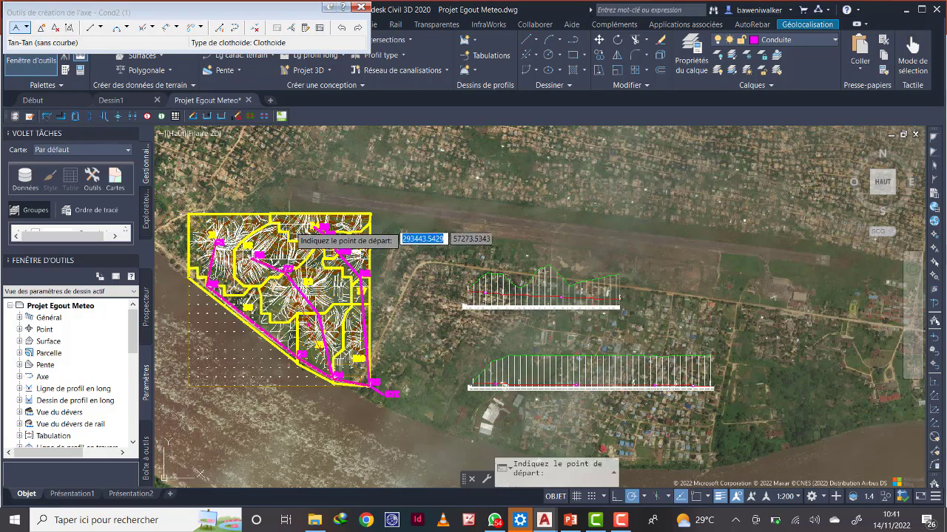
{"action": "scroll", "coordinate": [311, 234], "scroll_direction": "up", "scroll_amount": 4}
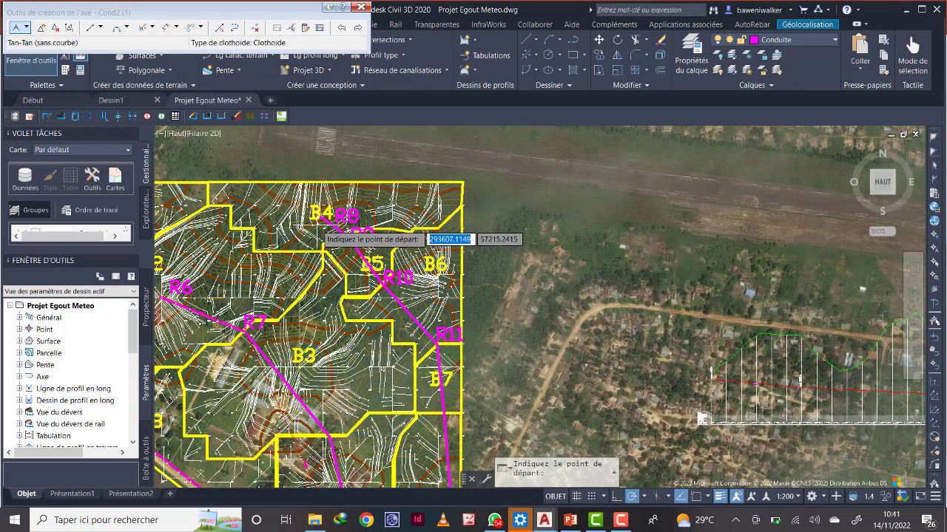
{"action": "left_click", "coordinate": [322, 220]}
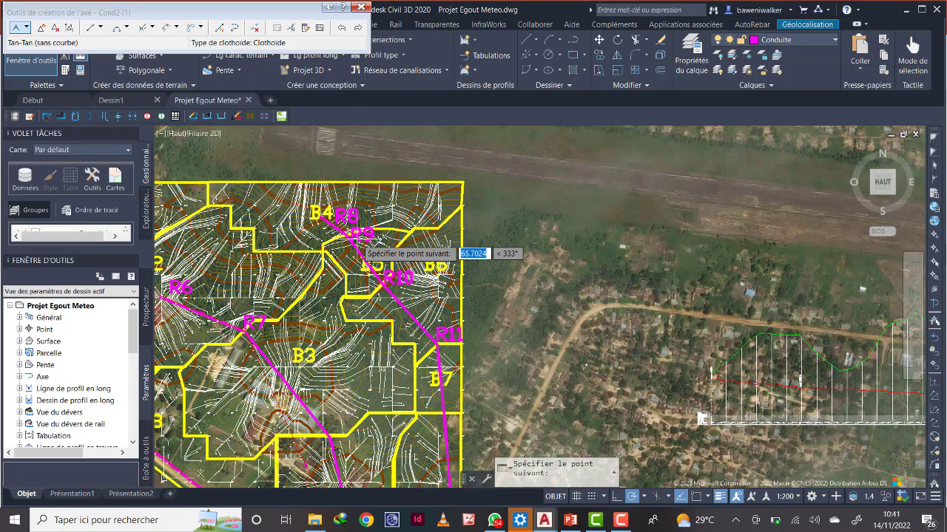
{"action": "scroll", "coordinate": [360, 240], "scroll_direction": "up", "scroll_amount": 4}
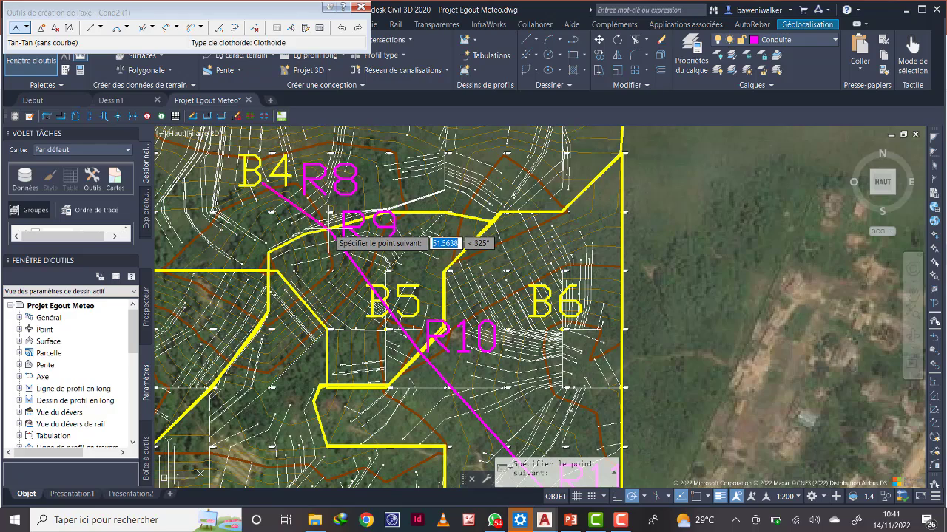
{"action": "scroll", "coordinate": [392, 303], "scroll_direction": "down", "scroll_amount": 2}
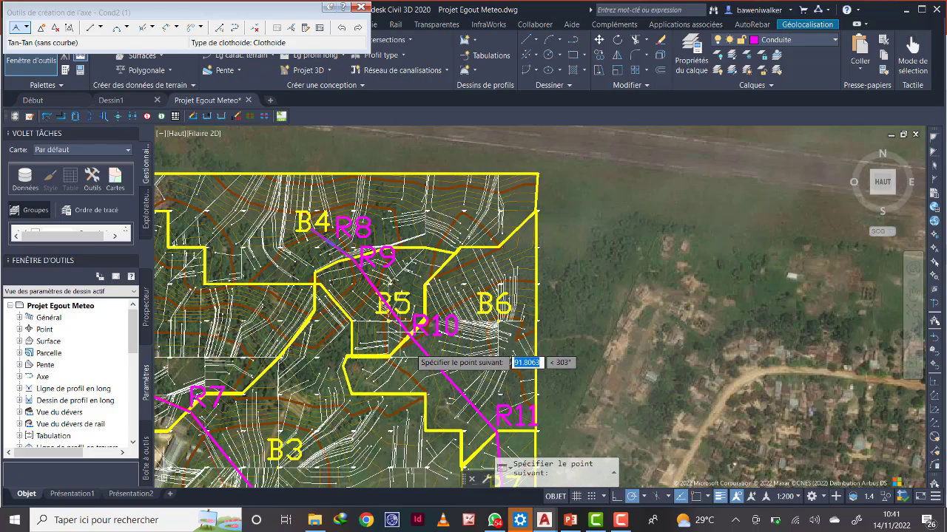
{"action": "scroll", "coordinate": [409, 339], "scroll_direction": "up", "scroll_amount": 2}
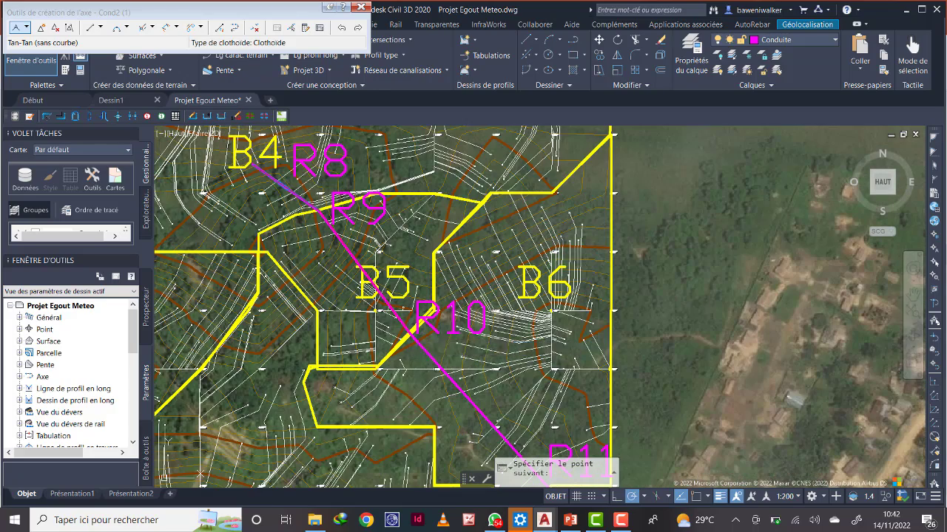
{"action": "scroll", "coordinate": [446, 368], "scroll_direction": "down", "scroll_amount": 5}
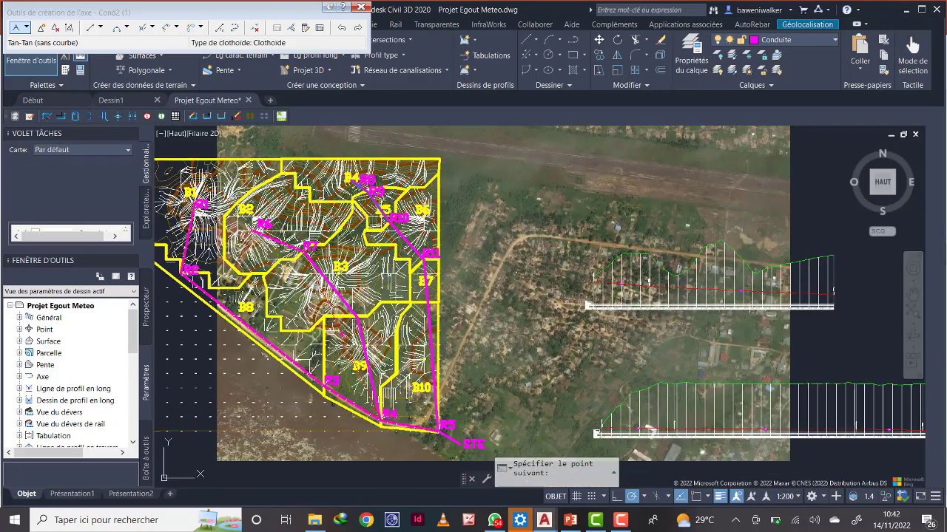
{"action": "scroll", "coordinate": [427, 265], "scroll_direction": "up", "scroll_amount": 4}
{"action": "scroll", "coordinate": [426, 266], "scroll_direction": "up", "scroll_amount": 2}
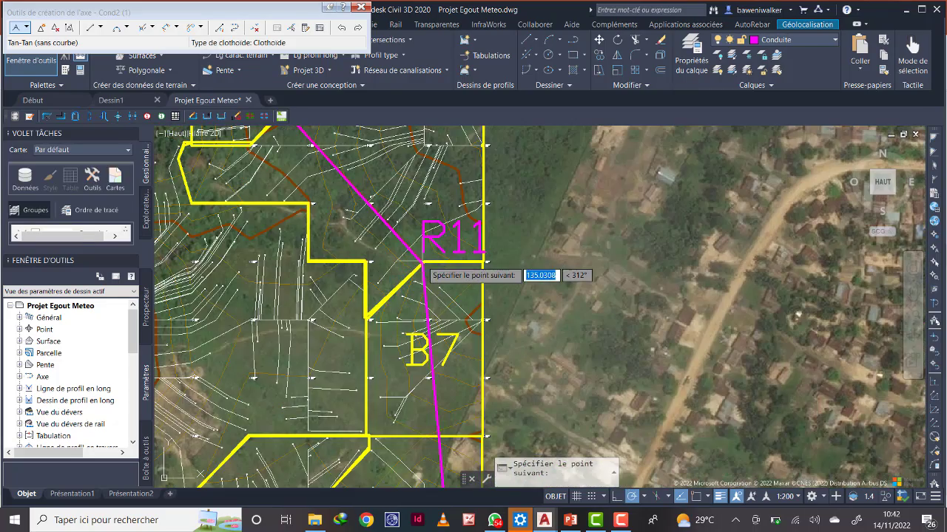
- Extend the alignment from R11 down to R5 and finish it there
{"action": "scroll", "coordinate": [425, 266], "scroll_direction": "down", "scroll_amount": 6}
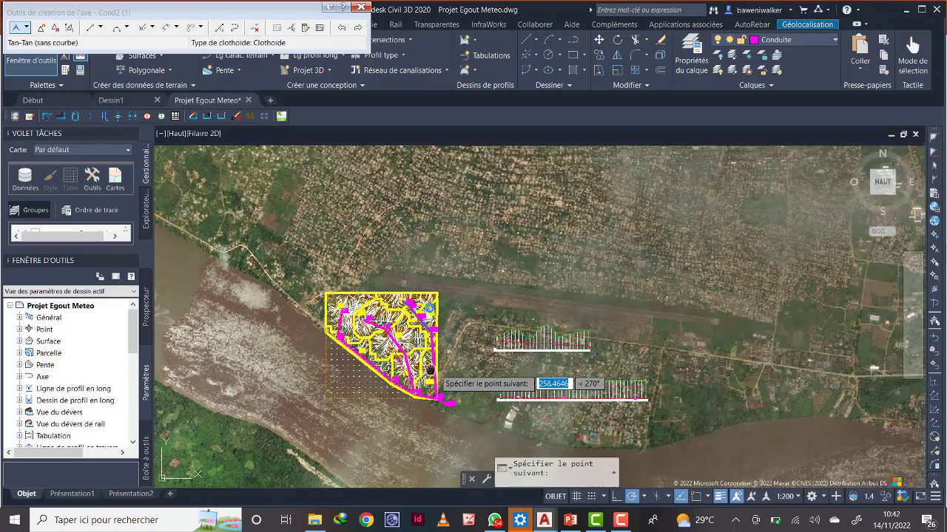
{"action": "middle_click_drag", "start_coordinate": [429, 370], "coordinate": [422, 274]}
{"action": "scroll", "coordinate": [426, 296], "scroll_direction": "up", "scroll_amount": 2}
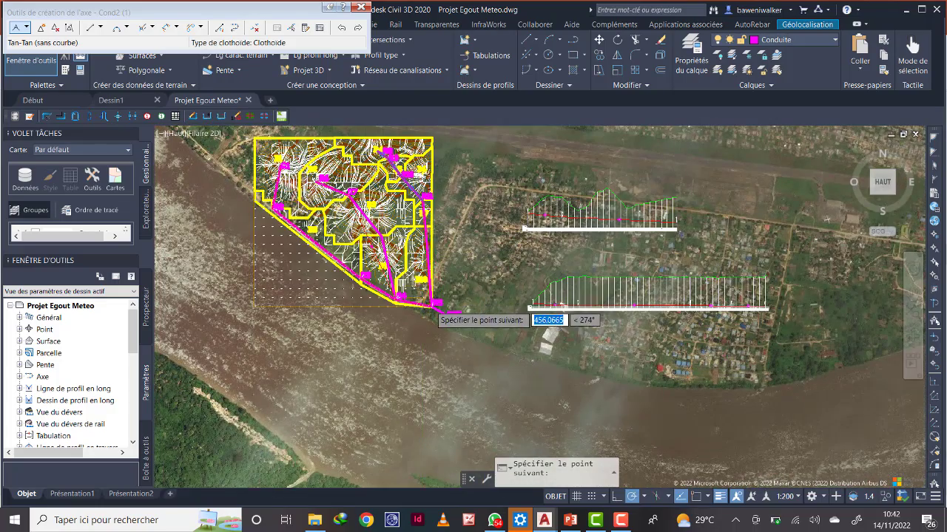
{"action": "scroll", "coordinate": [433, 304], "scroll_direction": "up", "scroll_amount": 4}
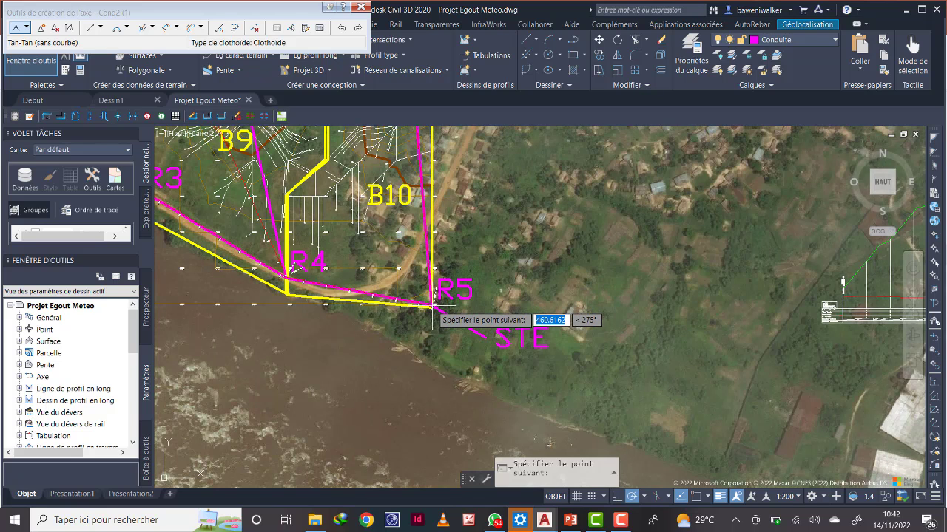
{"action": "left_click", "coordinate": [432, 304]}
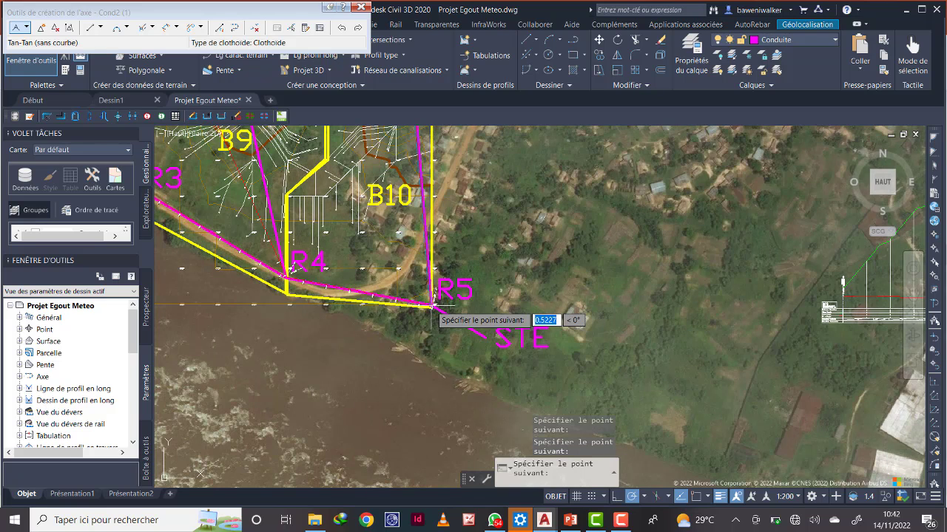
{"action": "key", "text": "Return"}
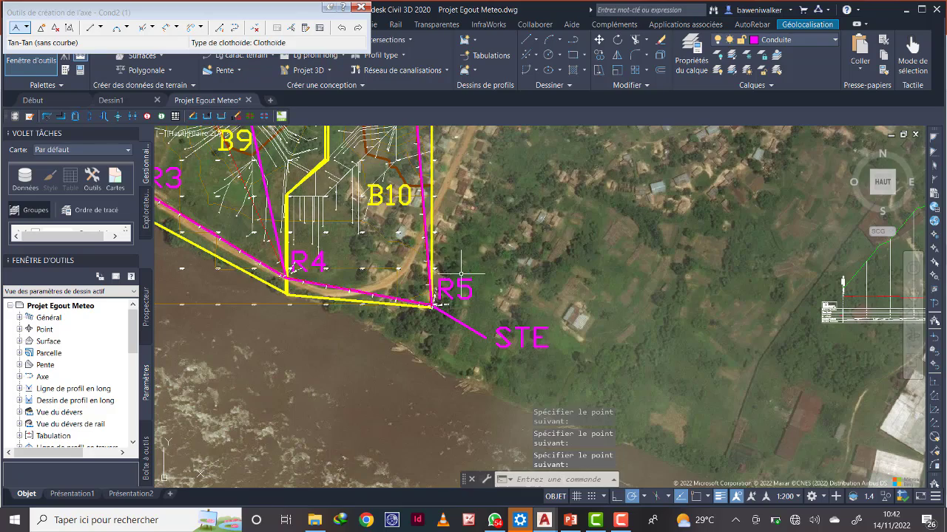
- Inspect the alignment's downstream end around R5 and STE, and close its layout tools
{"action": "scroll", "coordinate": [466, 366], "scroll_direction": "down", "scroll_amount": 4}
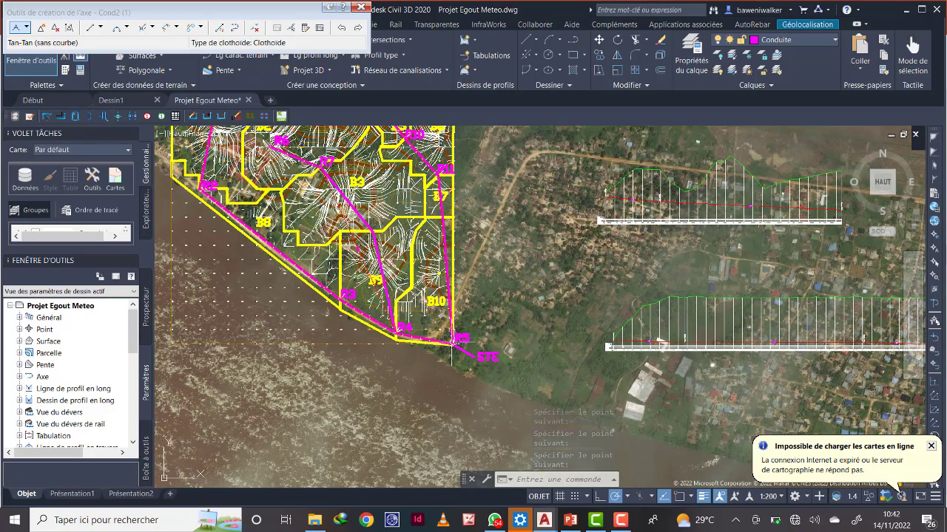
{"action": "scroll", "coordinate": [451, 343], "scroll_direction": "up", "scroll_amount": 4}
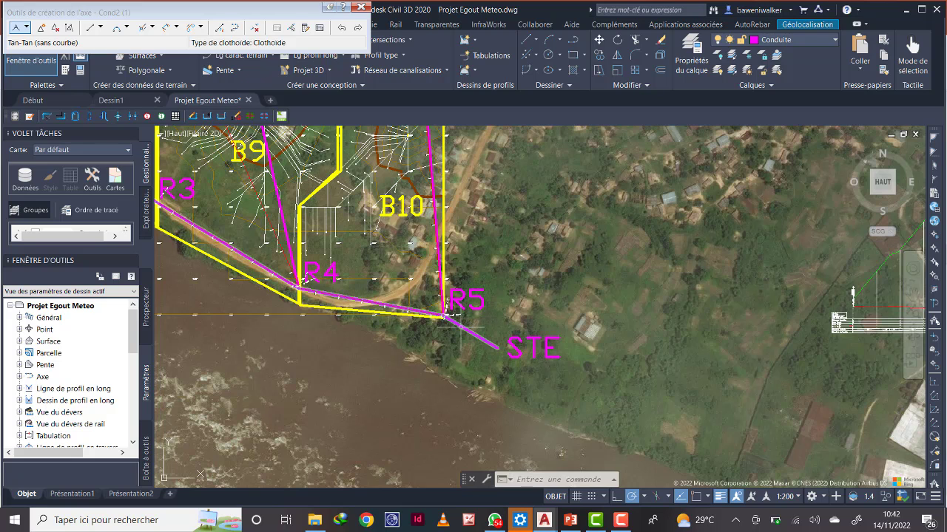
{"action": "scroll", "coordinate": [479, 346], "scroll_direction": "down", "scroll_amount": 3}
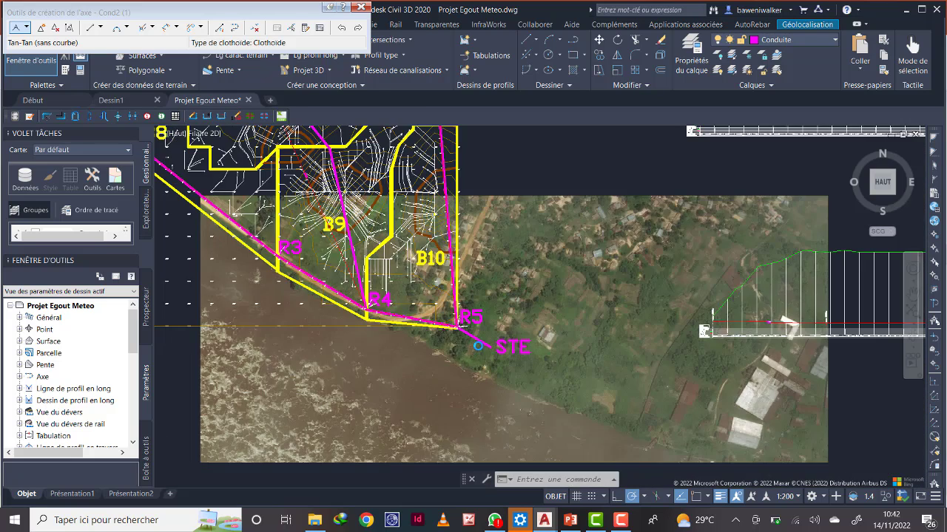
{"action": "scroll", "coordinate": [460, 344], "scroll_direction": "up", "scroll_amount": 3}
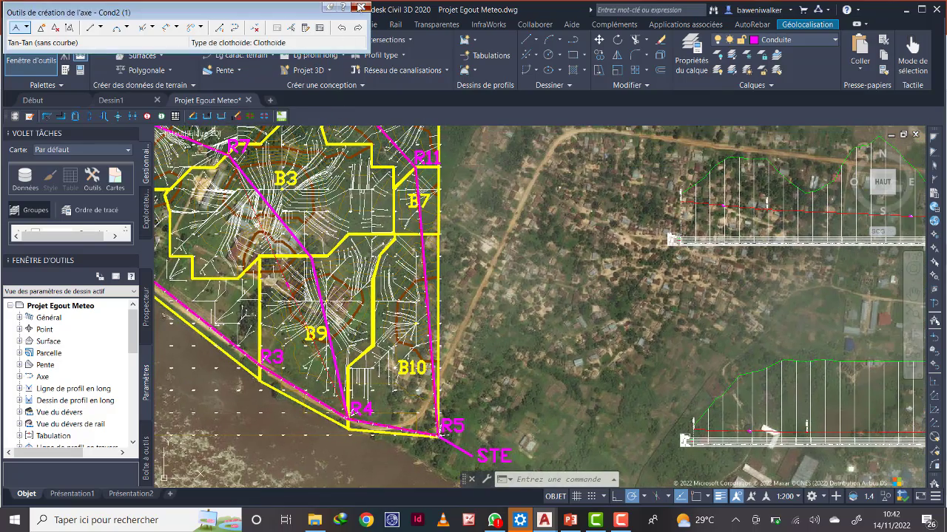
{"action": "left_click", "coordinate": [360, 7]}
- Create a surface profile for the Cond2 (1) alignment by adding Meteo Surface to its profile list
{"action": "scroll", "coordinate": [431, 319], "scroll_direction": "down", "scroll_amount": 2}
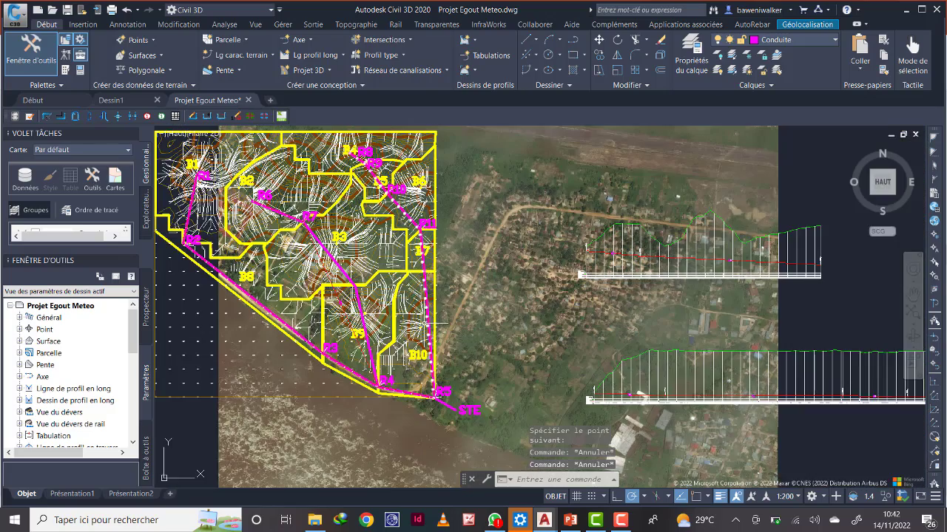
{"action": "left_click", "coordinate": [328, 57]}
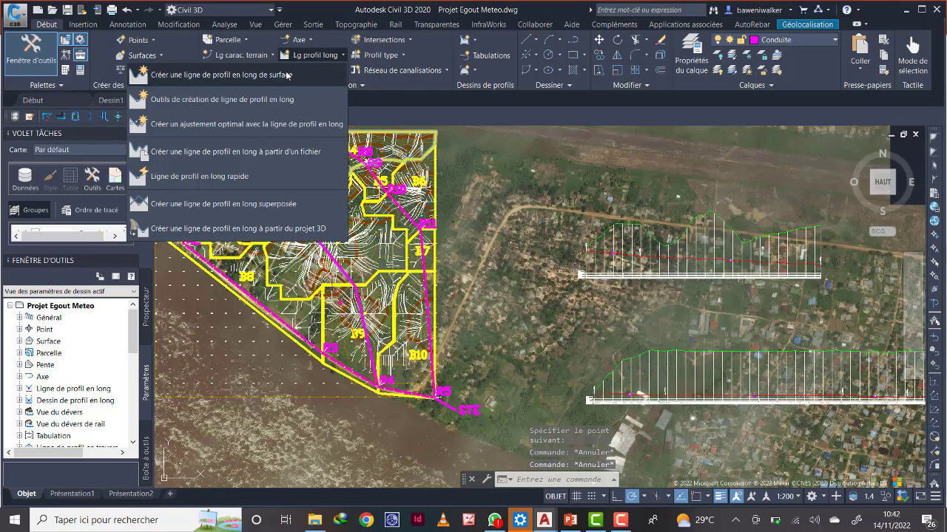
{"action": "left_click", "coordinate": [288, 75]}
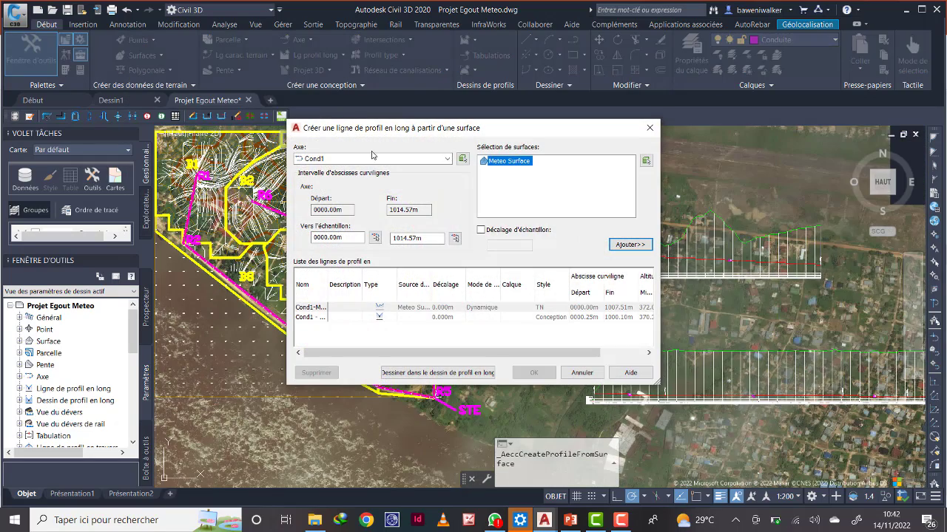
{"action": "left_click", "coordinate": [448, 159]}
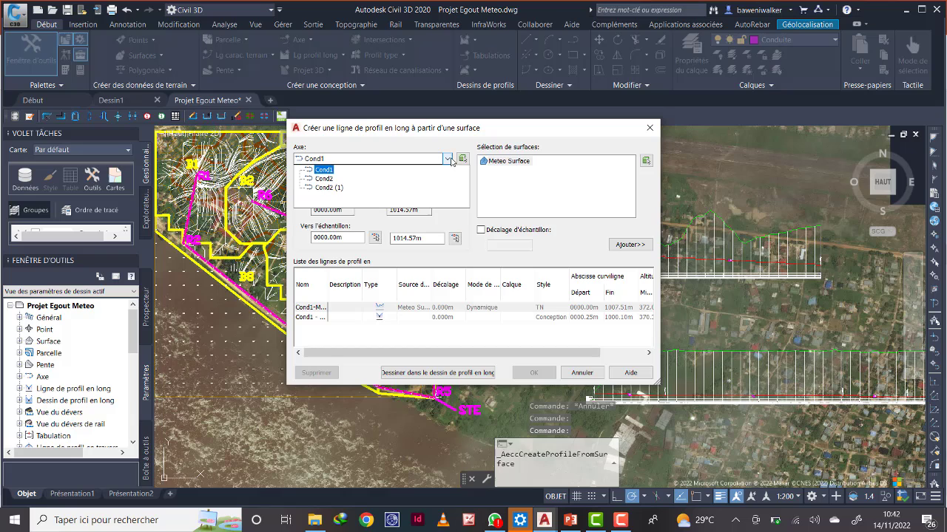
{"action": "left_click", "coordinate": [328, 187]}
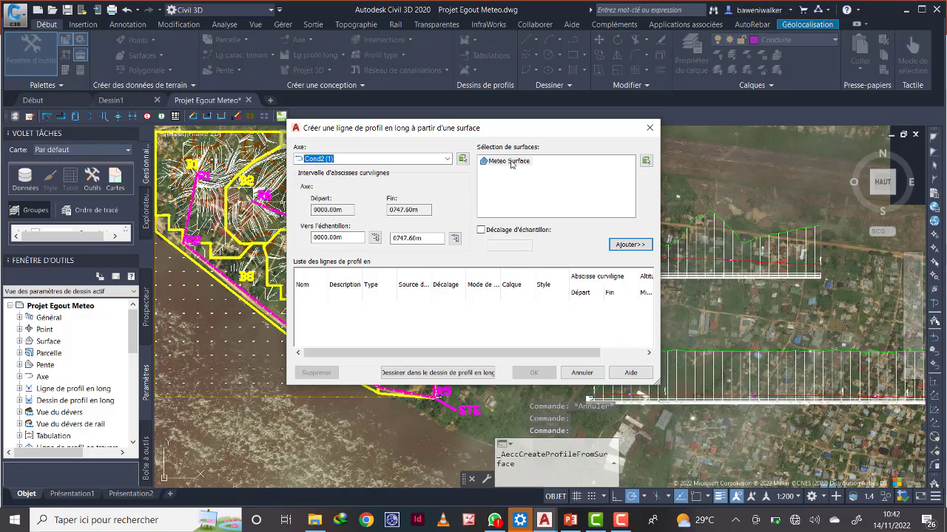
{"action": "left_click", "coordinate": [620, 246]}
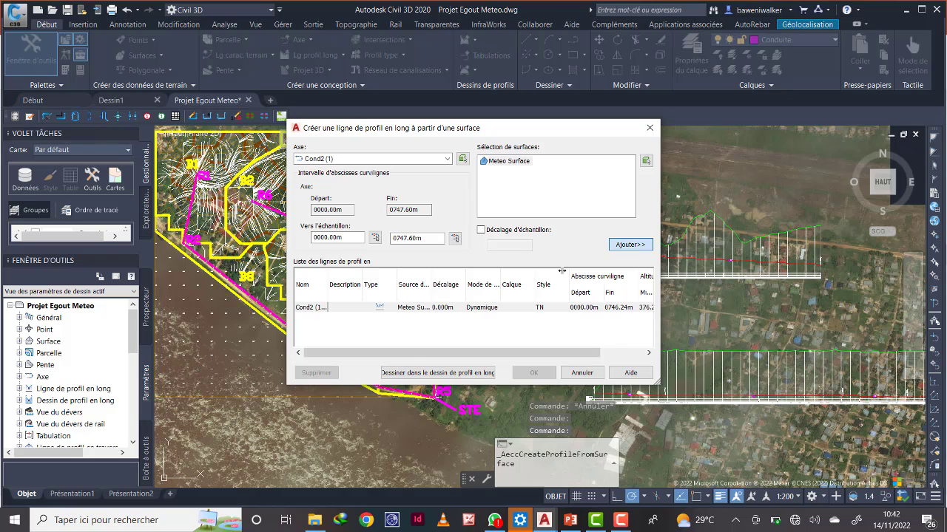
- Draw the Cond2 (1) profile view with the default wizard settings and place it above the Cond2 profile view
{"action": "left_click", "coordinate": [433, 372]}
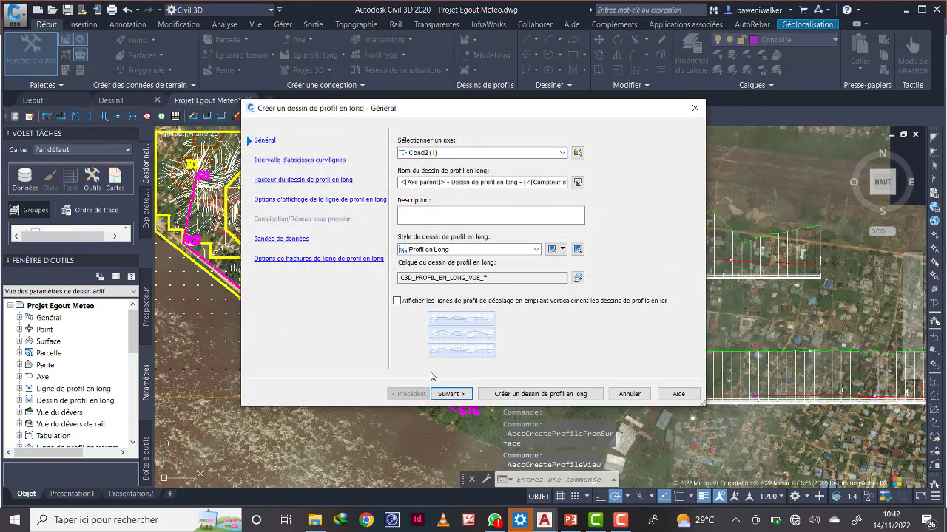
{"action": "left_click", "coordinate": [449, 394]}
{"action": "left_click", "coordinate": [449, 394]}
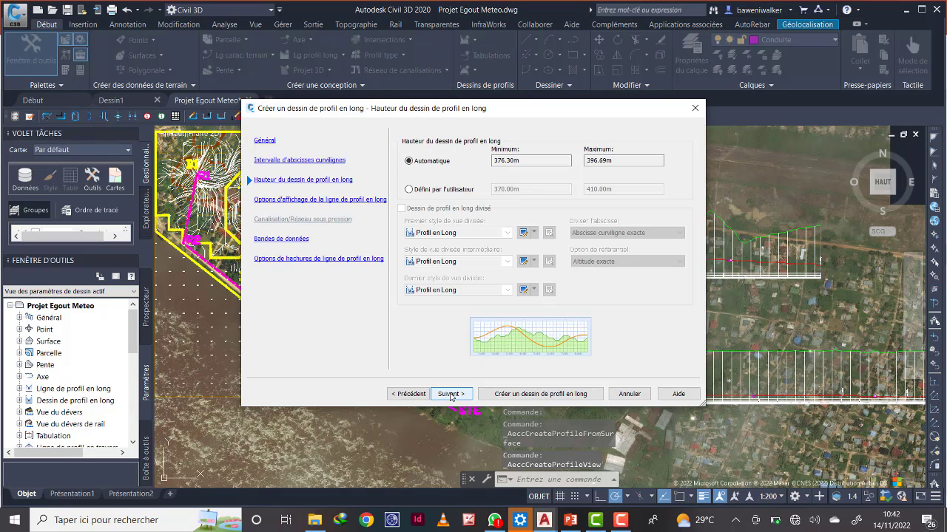
{"action": "left_click", "coordinate": [449, 394]}
{"action": "left_click", "coordinate": [449, 394]}
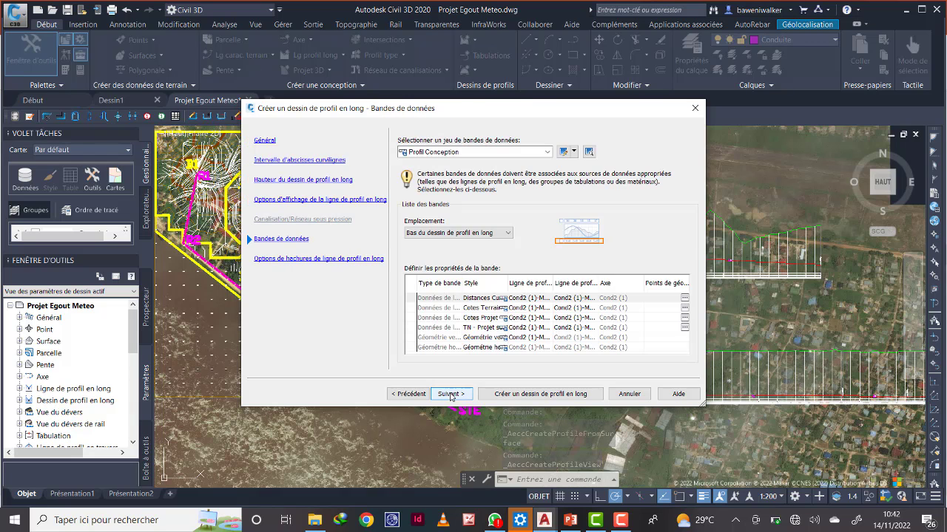
{"action": "left_click", "coordinate": [449, 394]}
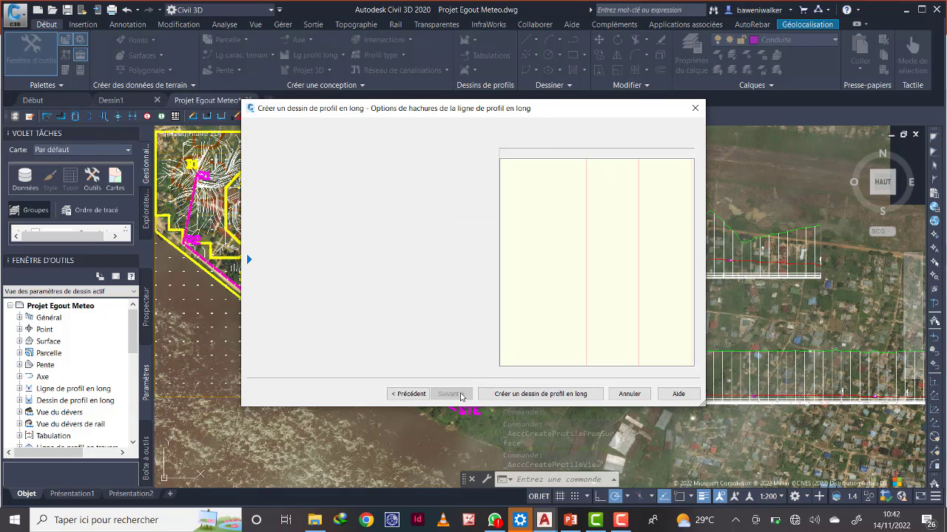
{"action": "left_click", "coordinate": [540, 394]}
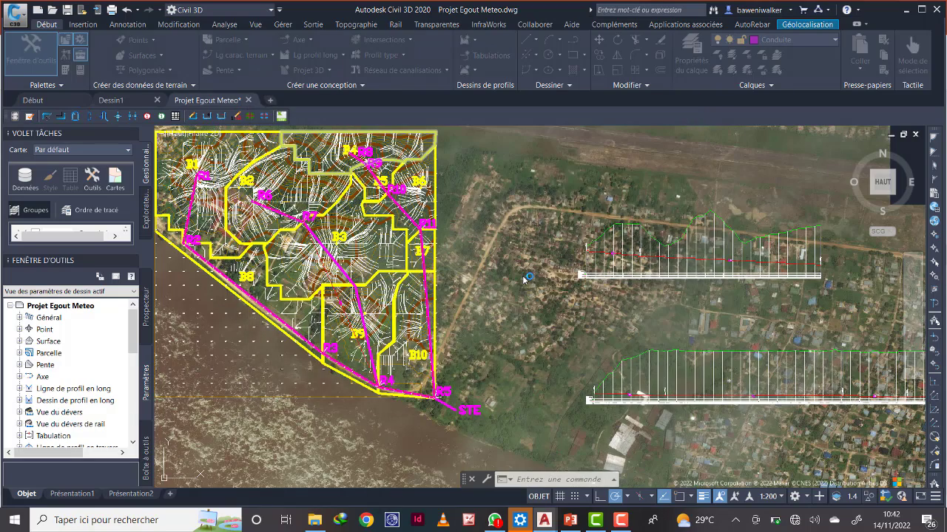
{"action": "middle_click_drag", "start_coordinate": [579, 182], "coordinate": [438, 244]}
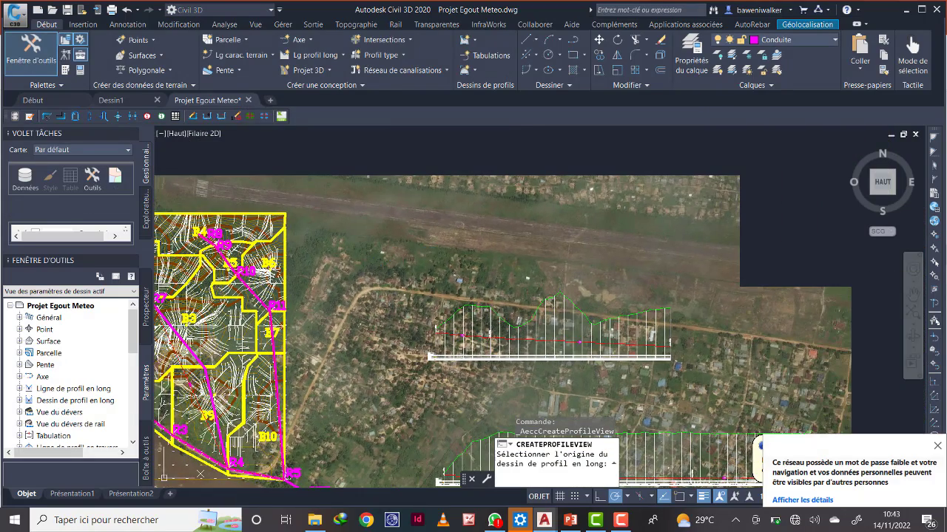
{"action": "left_click", "coordinate": [423, 261]}
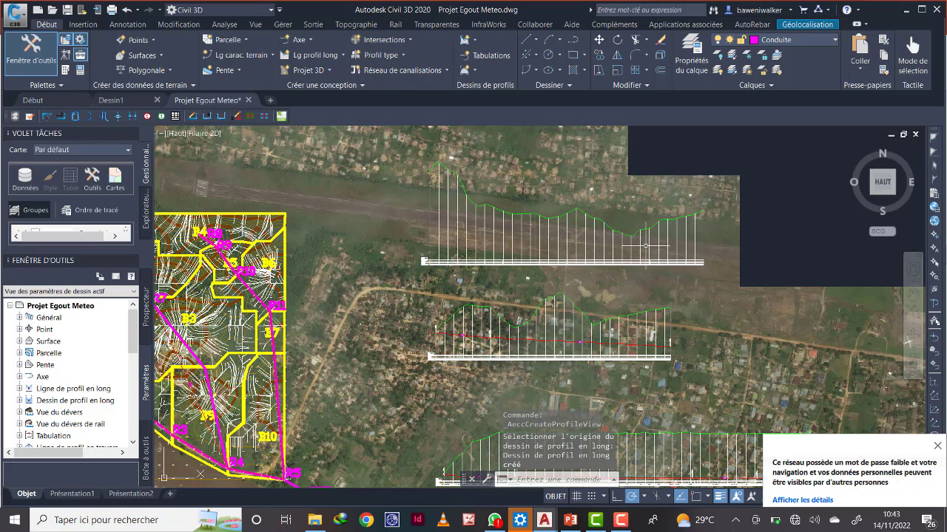
- Create a layout profile on the Cond2 (1) profile view with the Conception style and Projet Complet label set
{"action": "scroll", "coordinate": [528, 254], "scroll_direction": "down", "scroll_amount": 3}
{"action": "scroll", "coordinate": [532, 255], "scroll_direction": "up", "scroll_amount": 2}
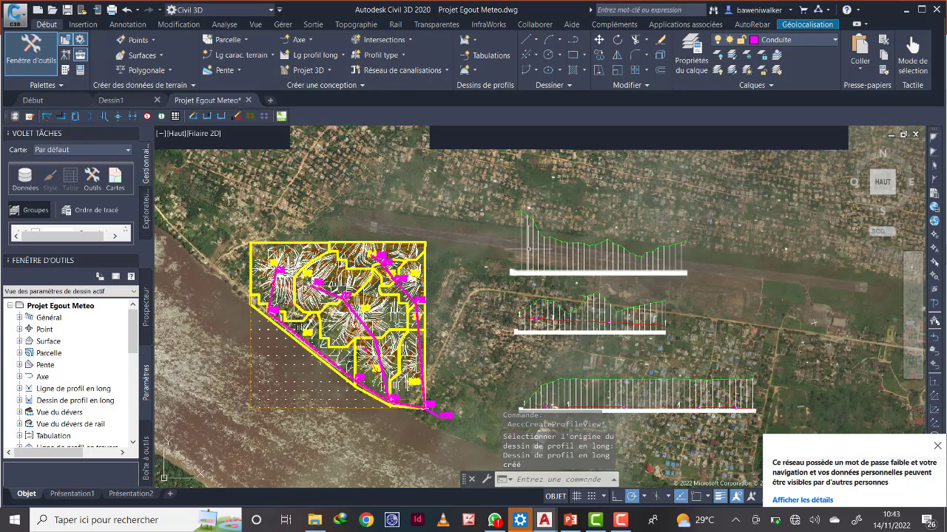
{"action": "left_click", "coordinate": [341, 57]}
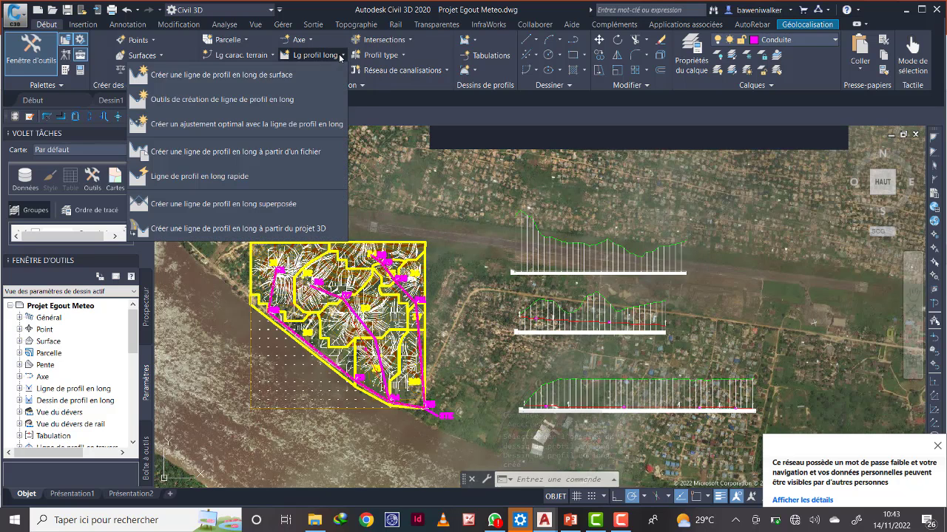
{"action": "left_click", "coordinate": [274, 108]}
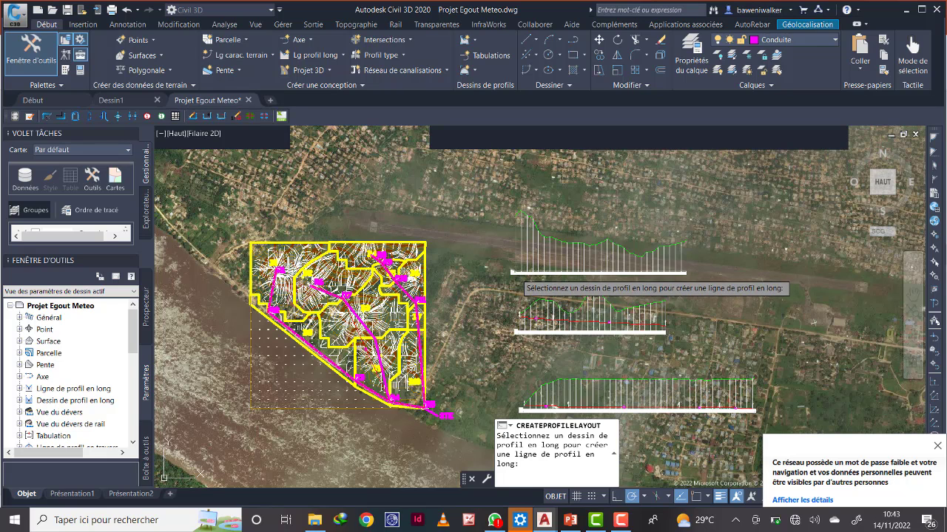
{"action": "left_click", "coordinate": [517, 274]}
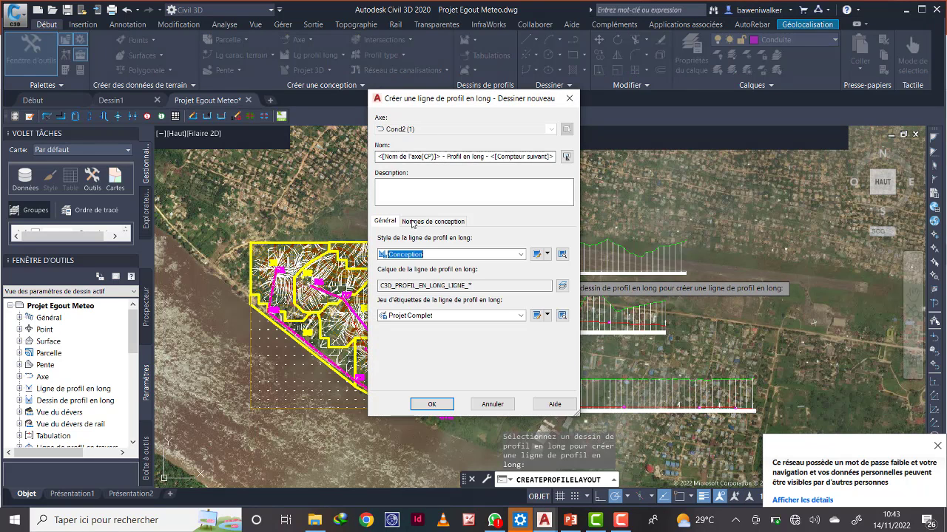
{"action": "left_click", "coordinate": [433, 404]}
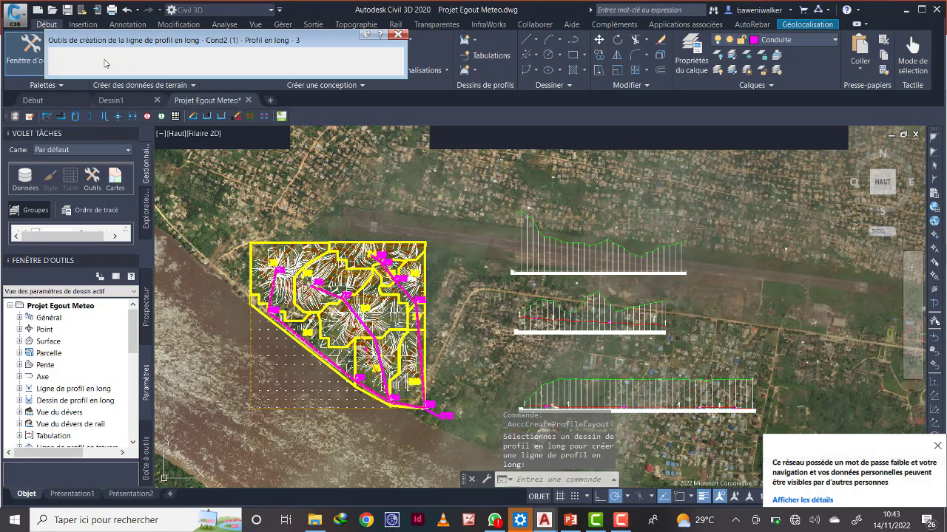
- Start drawing the Cond2 (1) project profile with tangents, placing its first point at the profile view's first station, below the ground line
{"action": "left_click", "coordinate": [67, 55]}
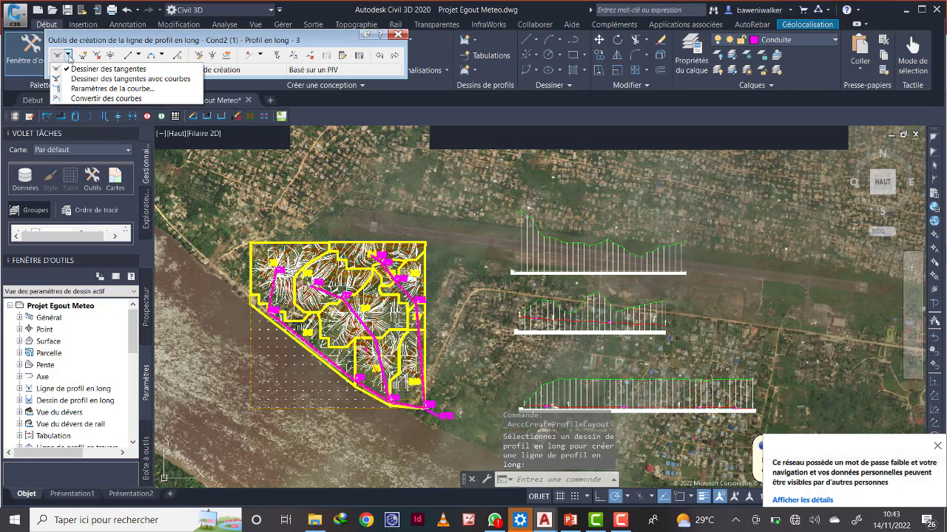
{"action": "left_click", "coordinate": [80, 64]}
{"action": "left_click", "coordinate": [529, 234]}
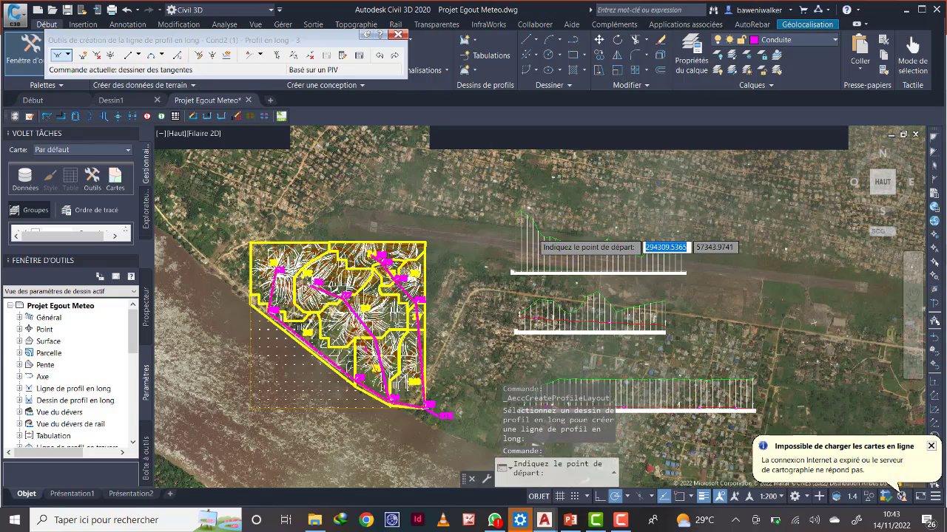
{"action": "scroll", "coordinate": [530, 234], "scroll_direction": "up", "scroll_amount": 3}
{"action": "middle_click_drag", "start_coordinate": [523, 222], "coordinate": [384, 227]}
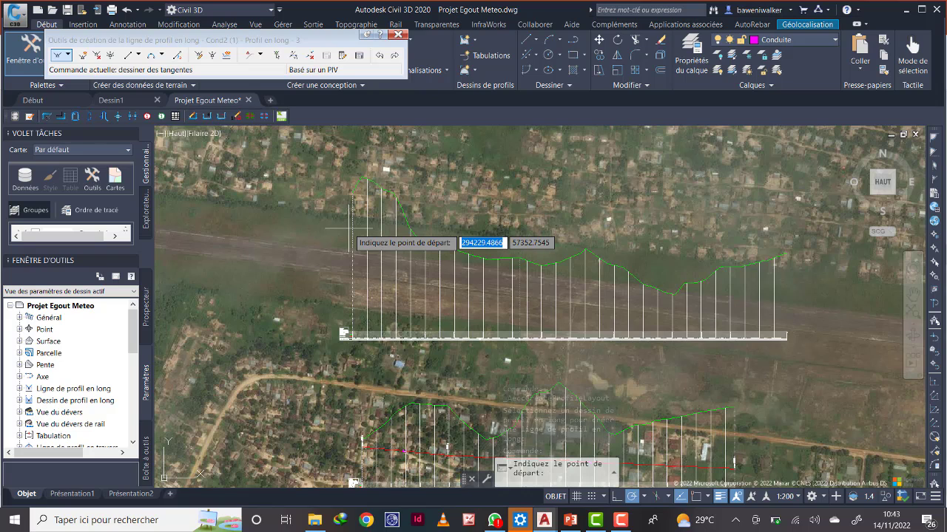
{"action": "key", "text": "Escape"}
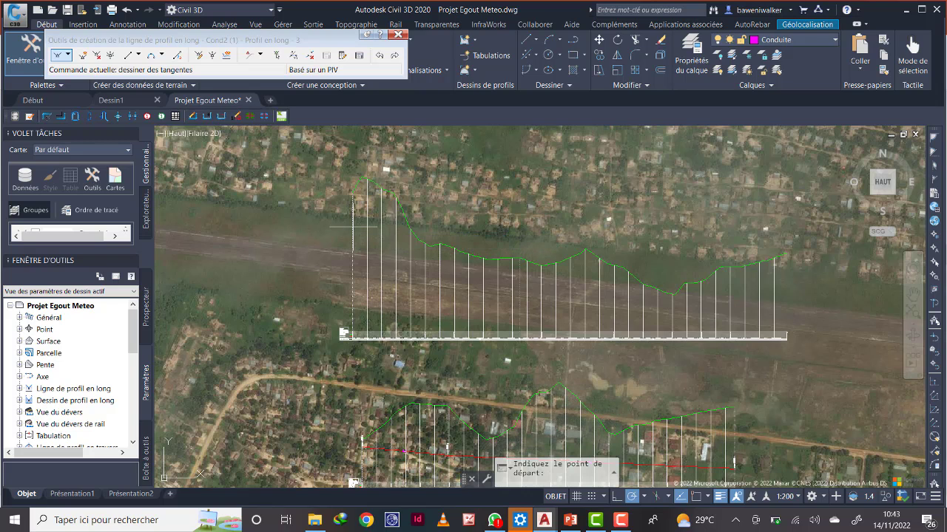
{"action": "key", "text": "Return"}
{"action": "left_click", "coordinate": [353, 228]}
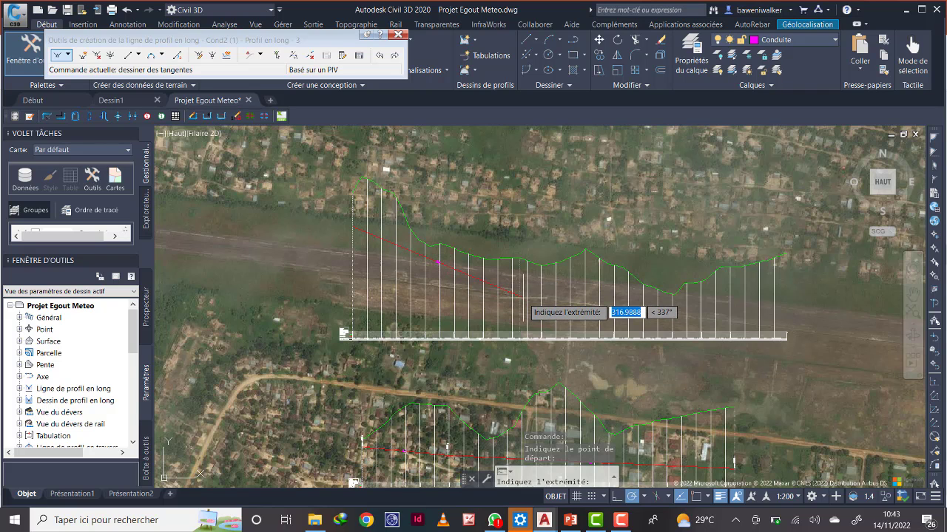
- Add two descending tangents beneath the steep initial ground slope, with their endpoints on or near the view's vertical station lines
{"action": "scroll", "coordinate": [524, 296], "scroll_direction": "up", "scroll_amount": 2}
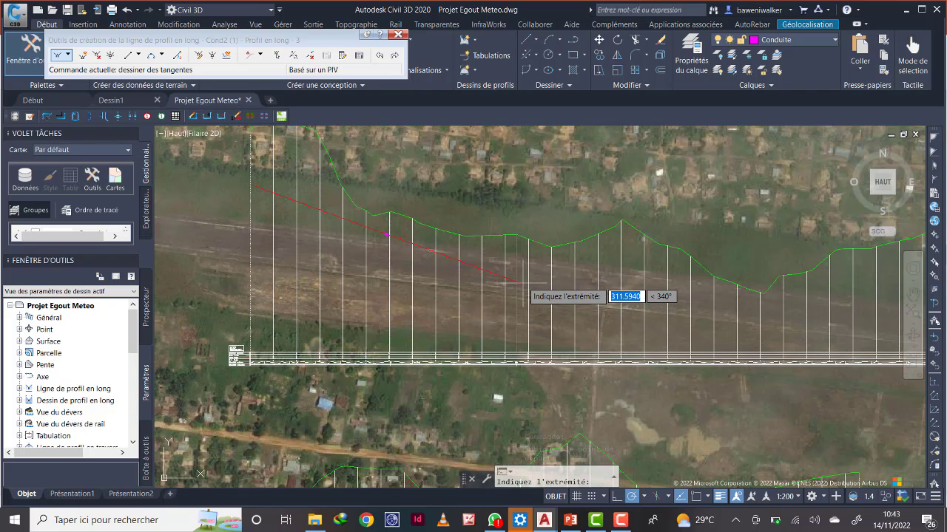
{"action": "scroll", "coordinate": [492, 292], "scroll_direction": "down", "scroll_amount": 1}
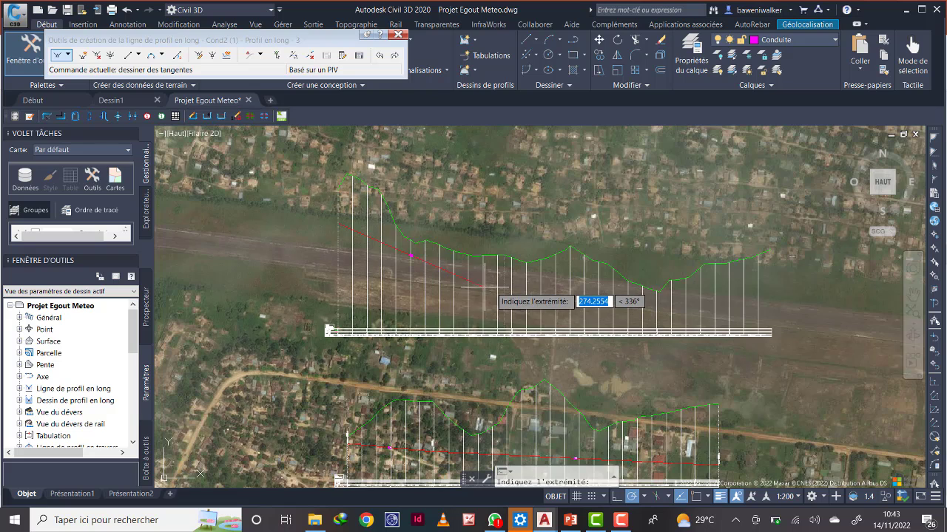
{"action": "scroll", "coordinate": [491, 287], "scroll_direction": "up", "scroll_amount": 1}
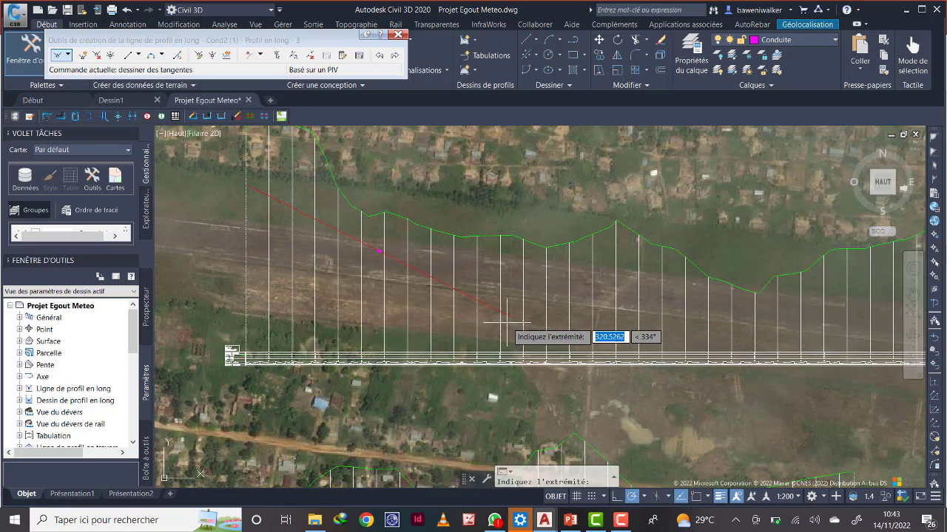
{"action": "scroll", "coordinate": [389, 296], "scroll_direction": "up", "scroll_amount": 4}
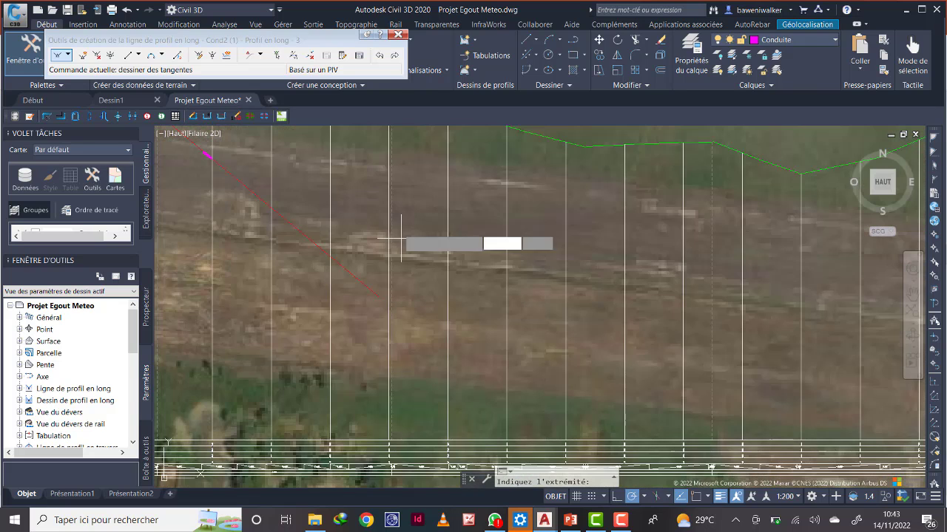
{"action": "scroll", "coordinate": [406, 254], "scroll_direction": "down", "scroll_amount": 2}
{"action": "scroll", "coordinate": [407, 254], "scroll_direction": "down", "scroll_amount": 2}
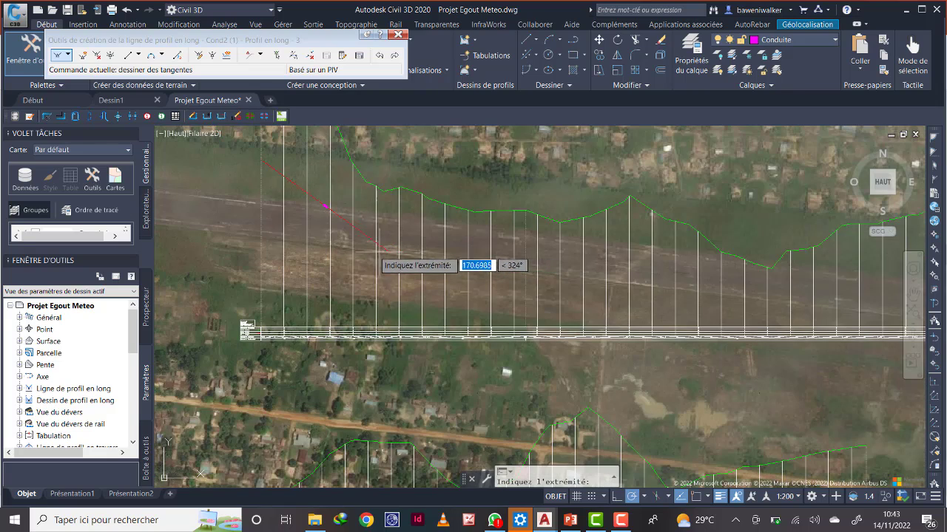
{"action": "scroll", "coordinate": [345, 244], "scroll_direction": "up", "scroll_amount": 3}
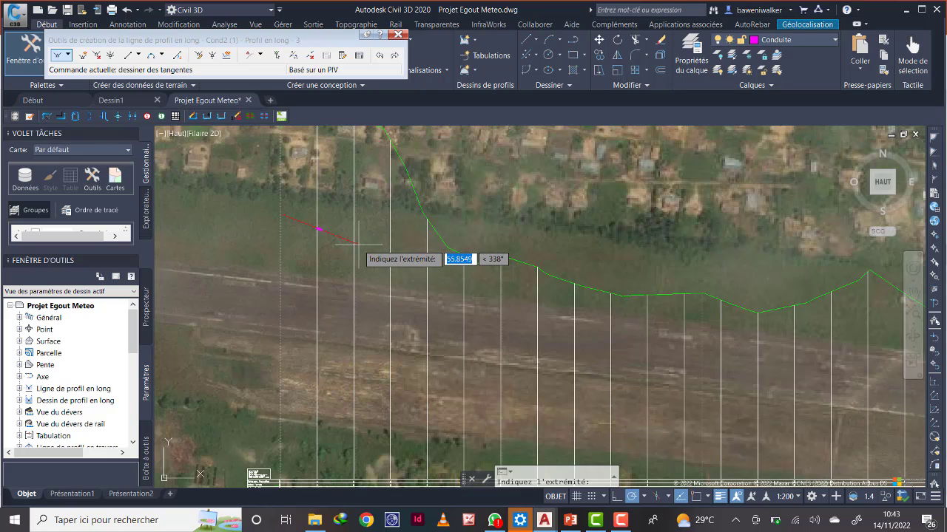
{"action": "left_click", "coordinate": [355, 244]}
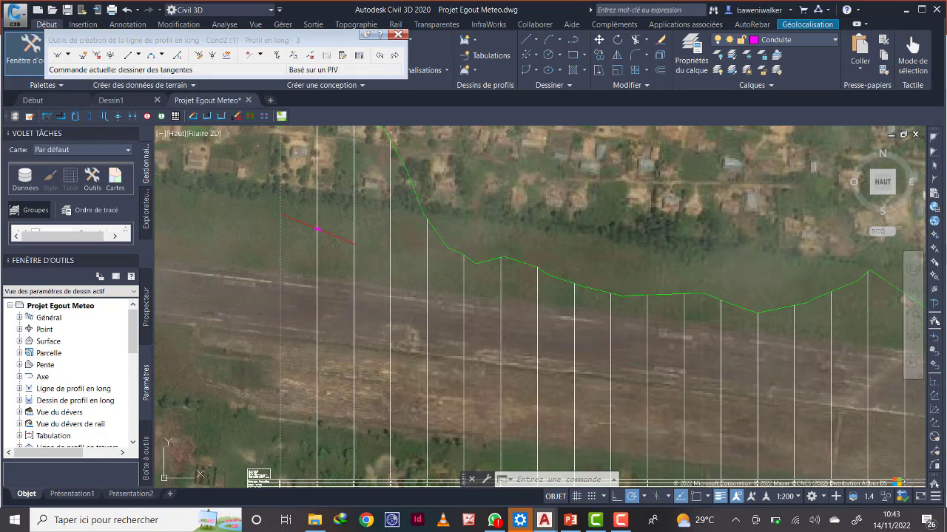
{"action": "left_click", "coordinate": [503, 300]}
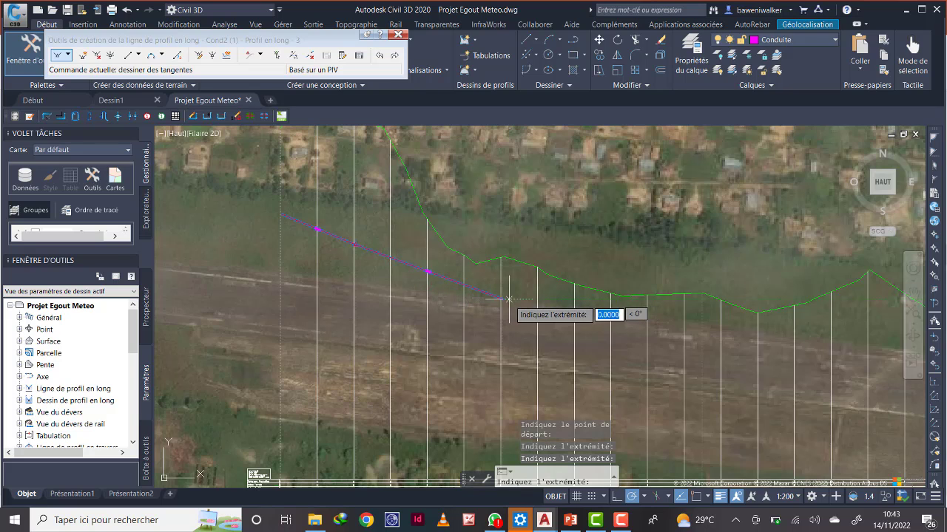
- Continue the descending tangents beneath the ground's lowest point to the last vertical station line, and finish the project profile
{"action": "middle_click_drag", "start_coordinate": [679, 347], "coordinate": [545, 349]}
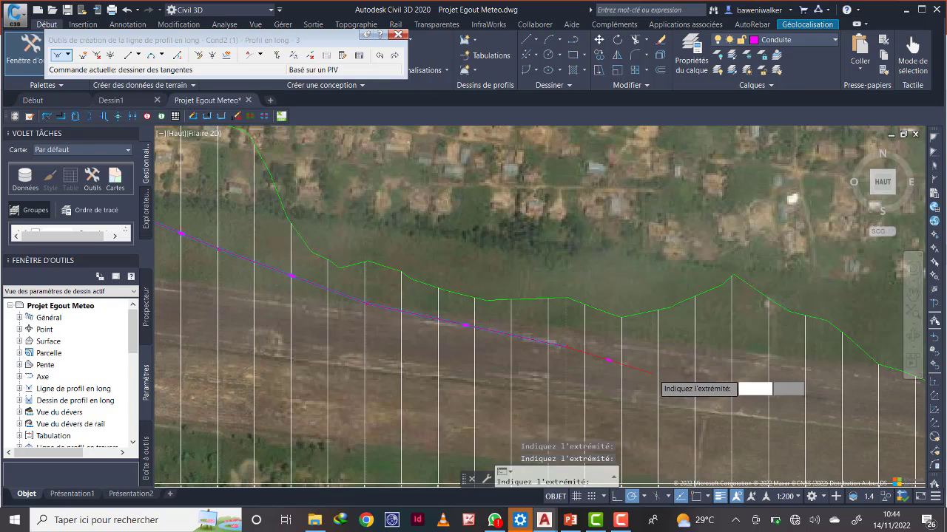
{"action": "scroll", "coordinate": [732, 382], "scroll_direction": "down", "scroll_amount": 2}
{"action": "mouse_move", "coordinate": [732, 382]}
{"action": "middle_mouse_down"}
{"action": "mouse_move", "coordinate": [596, 360]}
{"action": "mouse_move", "coordinate": [539, 338]}
{"action": "middle_mouse_up"}
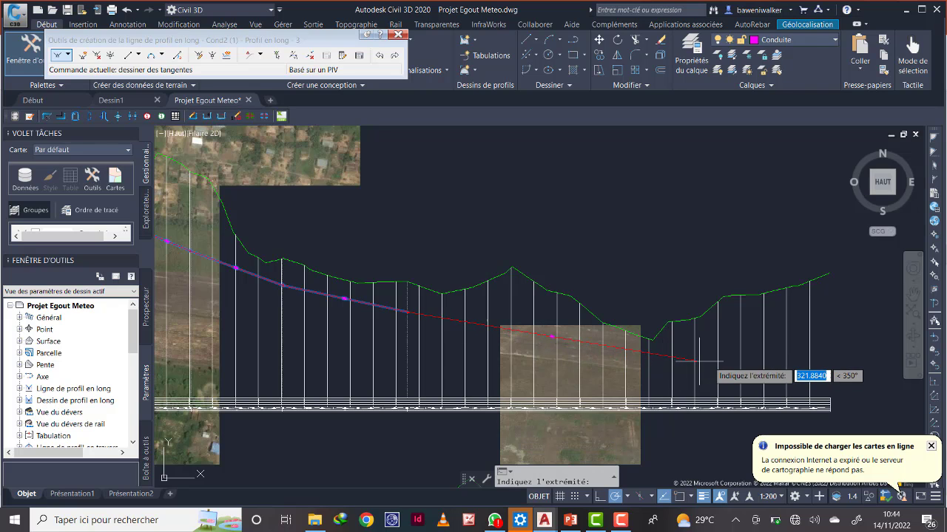
{"action": "scroll", "coordinate": [614, 361], "scroll_direction": "up", "scroll_amount": 2}
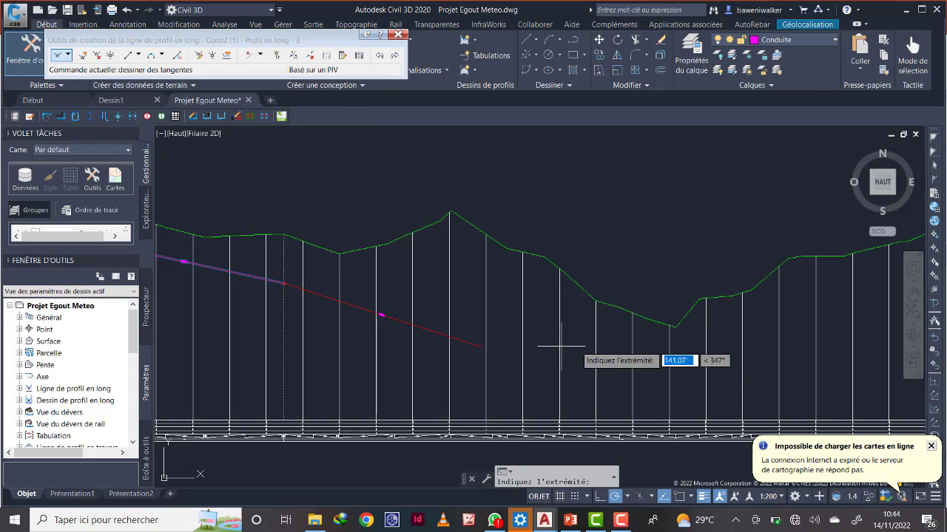
{"action": "middle_click_drag", "start_coordinate": [777, 351], "coordinate": [491, 347]}
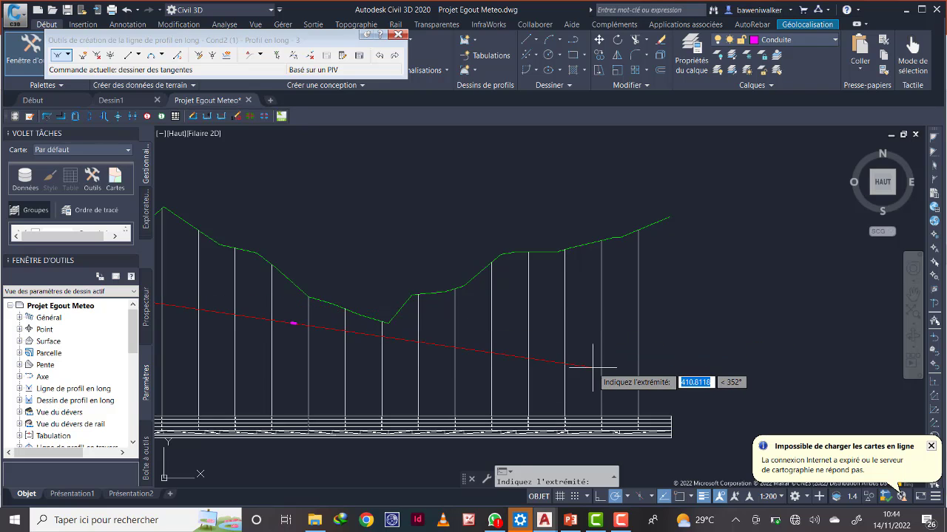
{"action": "left_click", "coordinate": [638, 366]}
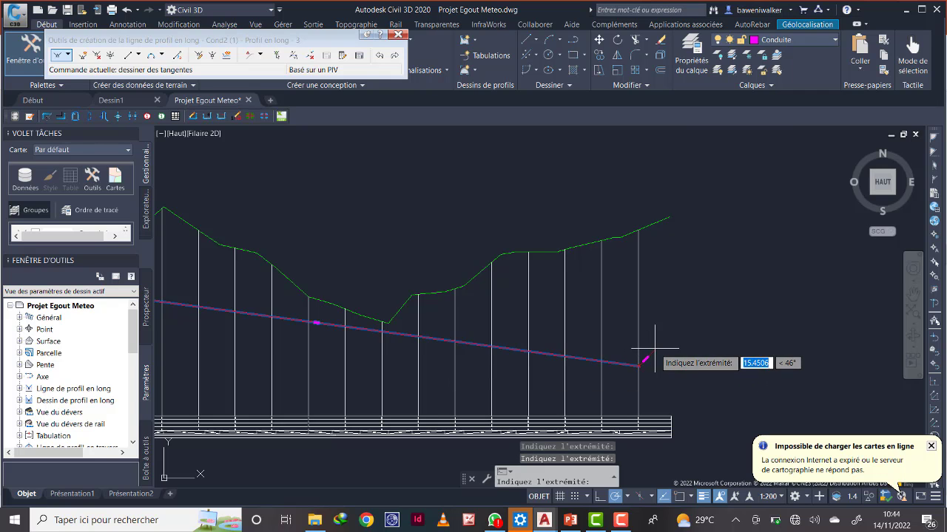
{"action": "key", "text": "Return"}
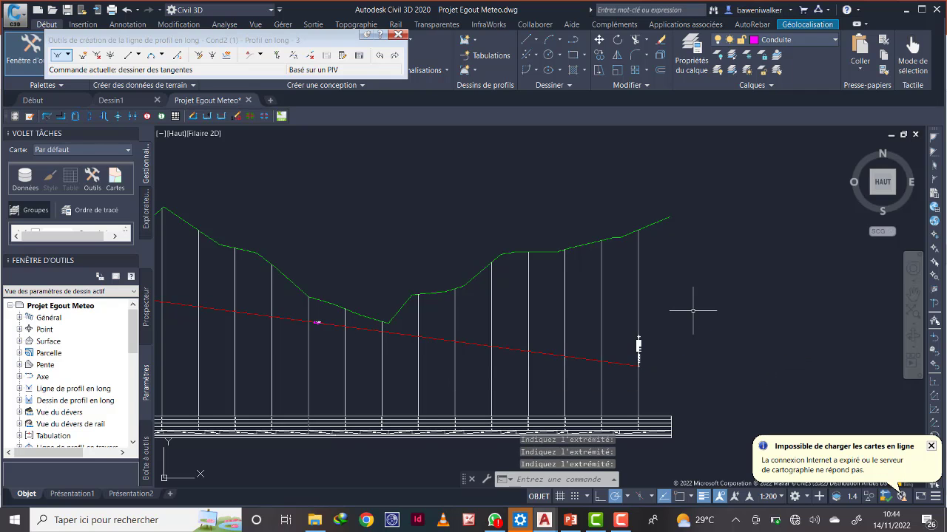
- Examine the completed Cond2 (1) project profile and the matching pipe route from R8 through R11 in plan
{"action": "scroll", "coordinate": [698, 313], "scroll_direction": "down", "scroll_amount": 7}
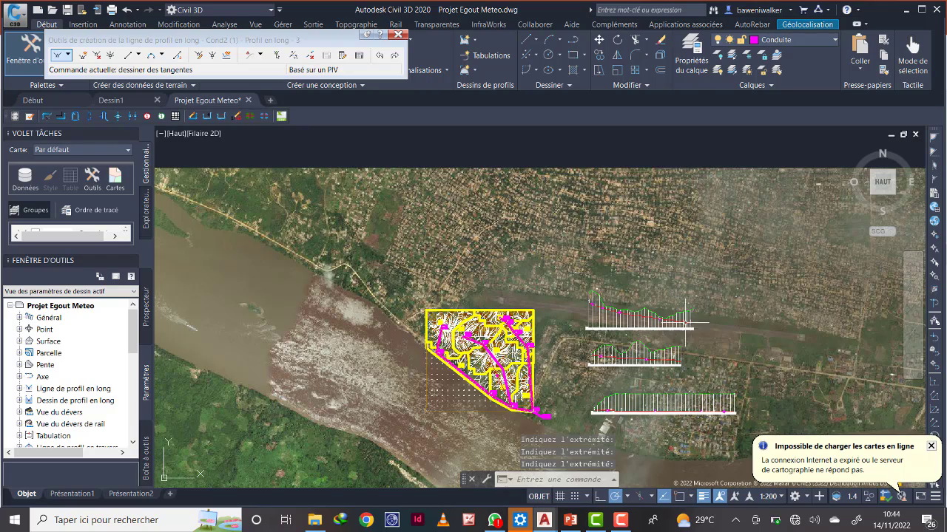
{"action": "scroll", "coordinate": [681, 324], "scroll_direction": "up", "scroll_amount": 5}
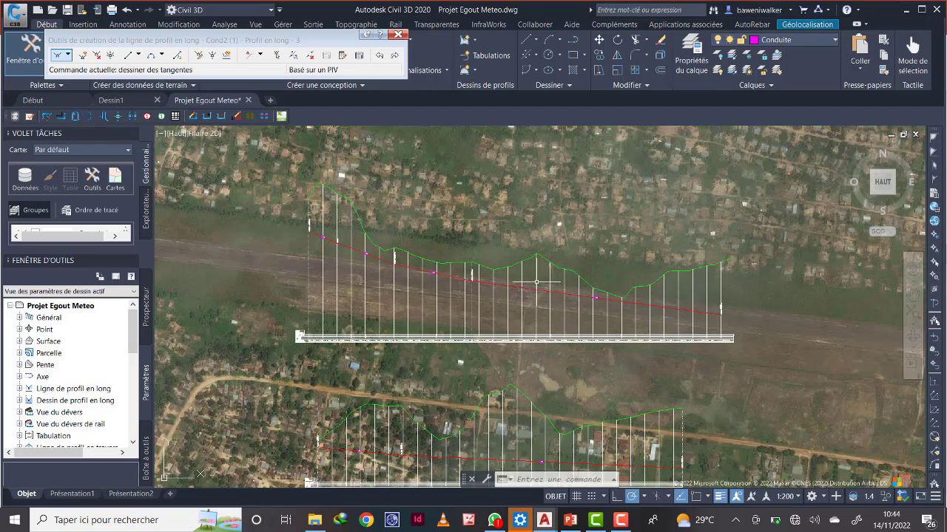
{"action": "scroll", "coordinate": [459, 314], "scroll_direction": "down", "scroll_amount": 5}
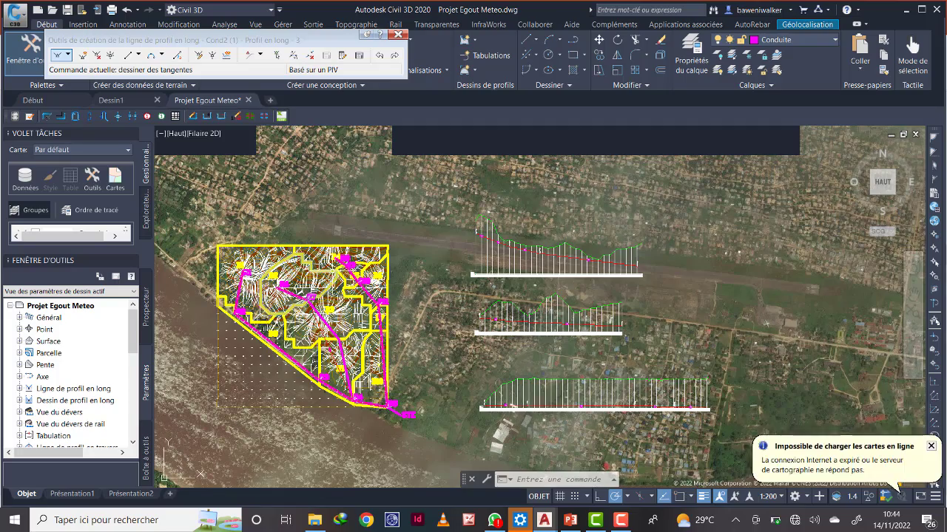
{"action": "scroll", "coordinate": [325, 264], "scroll_direction": "up", "scroll_amount": 8}
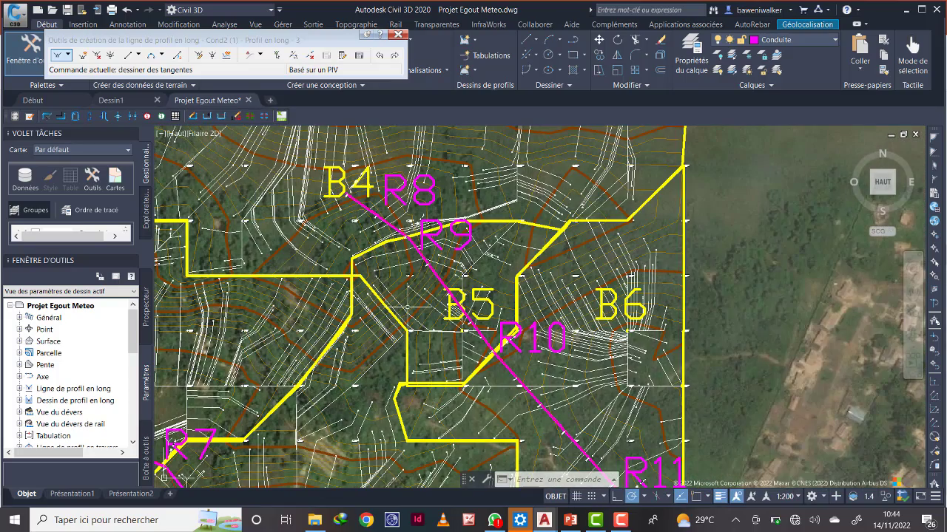
{"action": "middle_click_drag", "start_coordinate": [555, 408], "coordinate": [523, 205]}
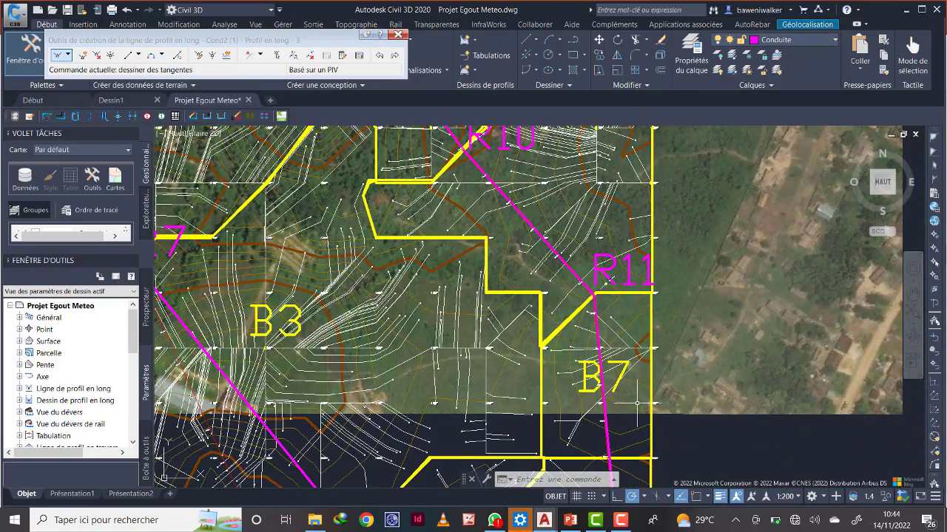
{"action": "scroll", "coordinate": [551, 405], "scroll_direction": "down", "scroll_amount": 8}
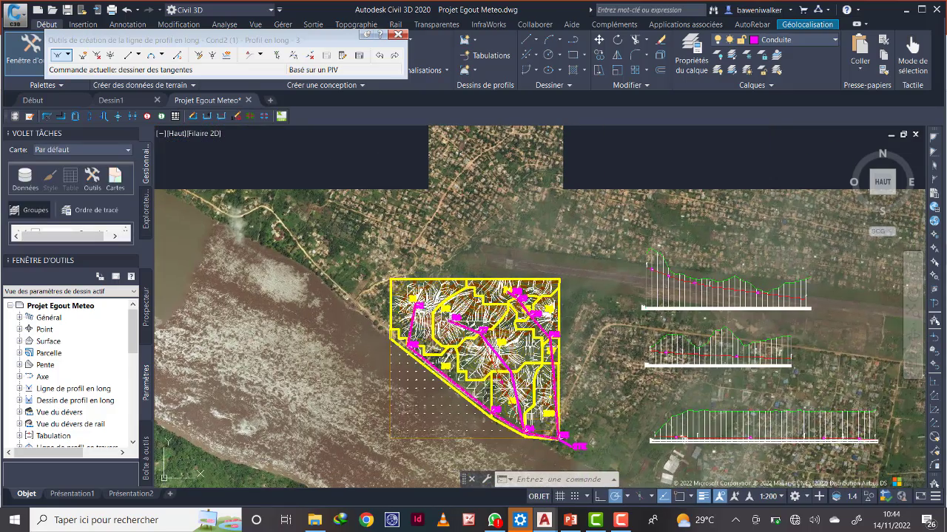
- Compare the end elevation labels of the Cond2 (1) project profile and the project profile in the lowest profile view
{"action": "scroll", "coordinate": [811, 304], "scroll_direction": "up", "scroll_amount": 4}
{"action": "scroll", "coordinate": [887, 324], "scroll_direction": "up", "scroll_amount": 4}
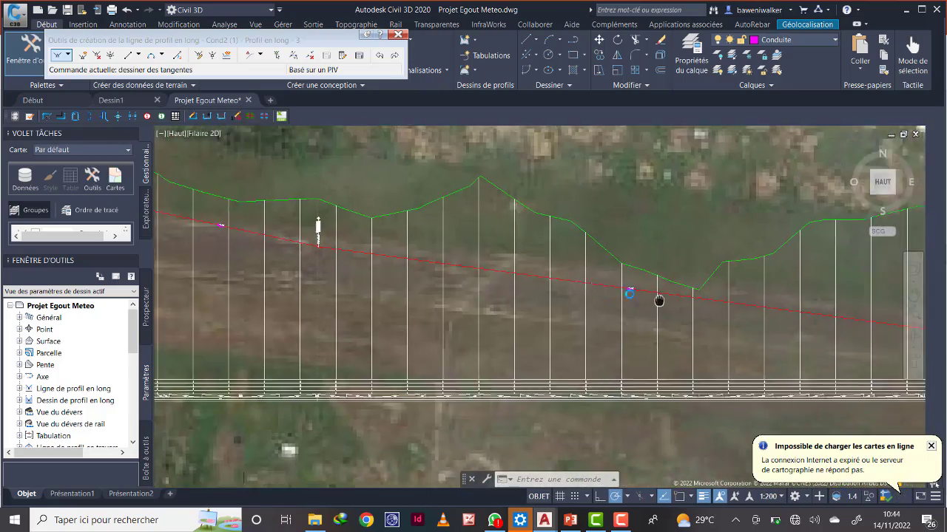
{"action": "middle_click_drag", "start_coordinate": [835, 309], "coordinate": [741, 288]}
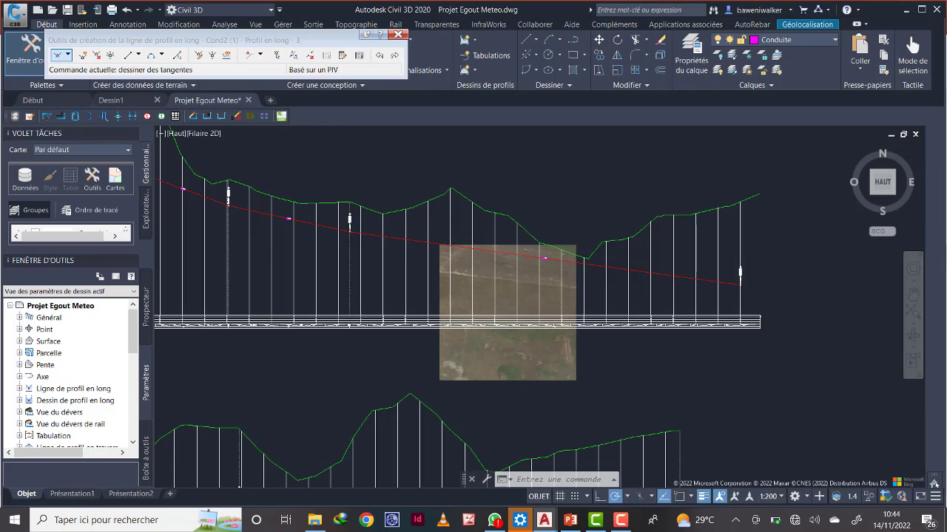
{"action": "scroll", "coordinate": [741, 287], "scroll_direction": "up", "scroll_amount": 5}
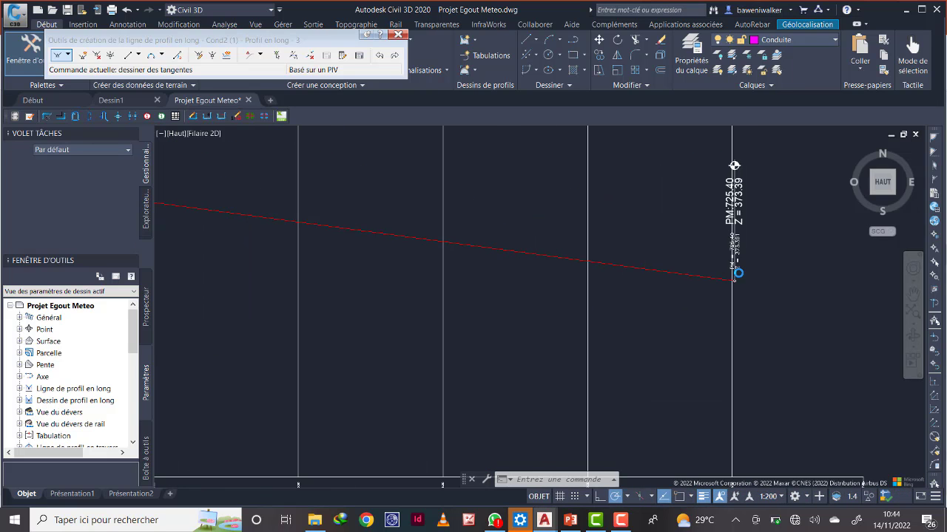
{"action": "scroll", "coordinate": [752, 172], "scroll_direction": "down", "scroll_amount": 10}
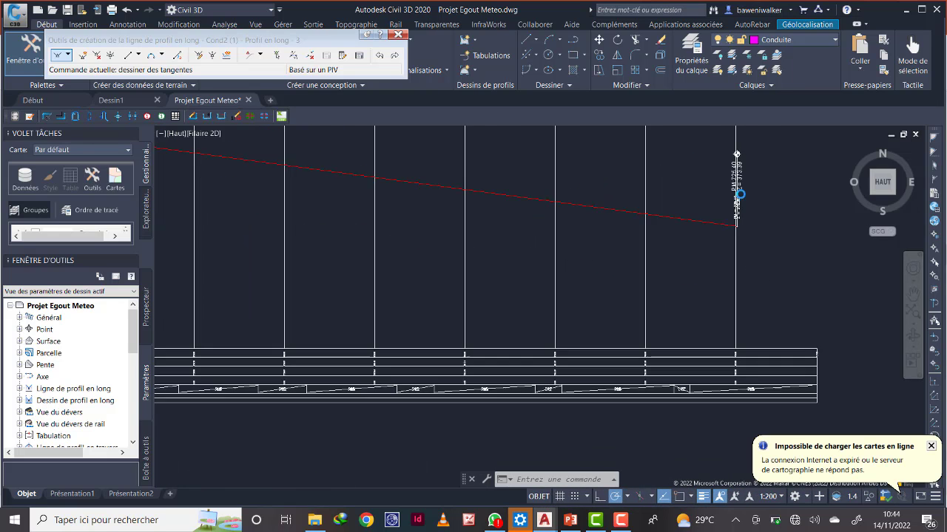
{"action": "scroll", "coordinate": [737, 238], "scroll_direction": "down", "scroll_amount": 2}
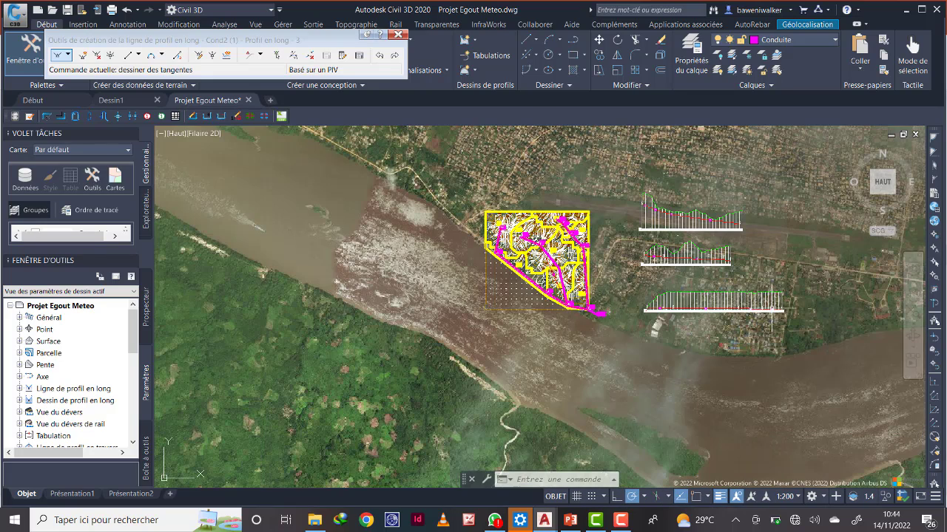
{"action": "scroll", "coordinate": [772, 307], "scroll_direction": "up", "scroll_amount": 8}
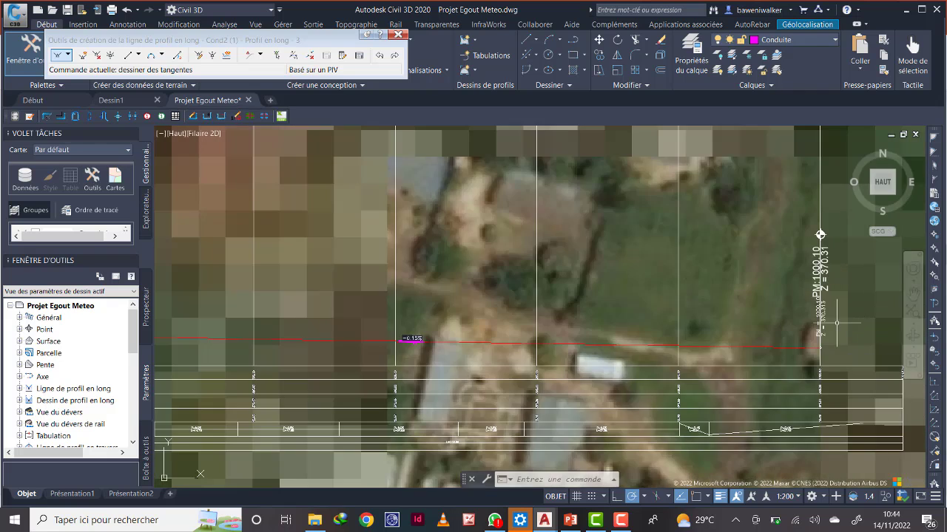
{"action": "scroll", "coordinate": [836, 323], "scroll_direction": "up", "scroll_amount": 3}
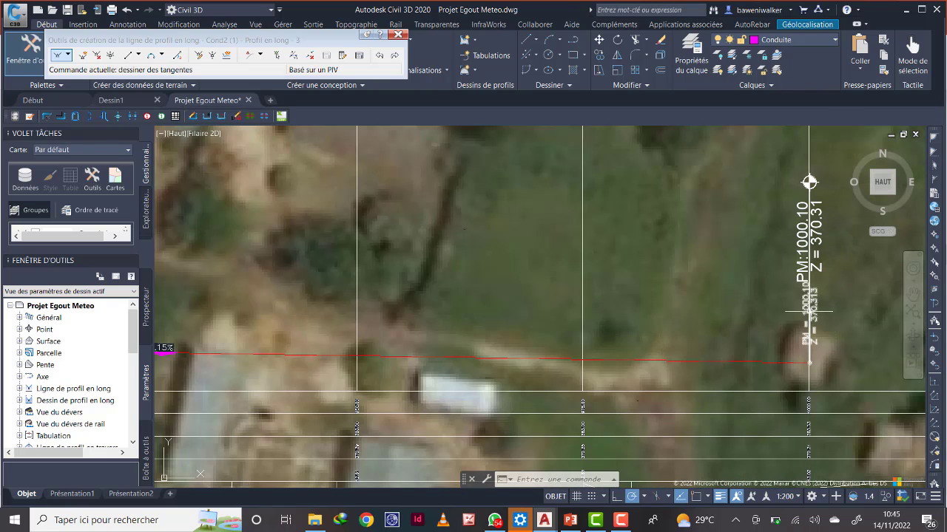
{"action": "scroll", "coordinate": [721, 314], "scroll_direction": "down", "scroll_amount": 5}
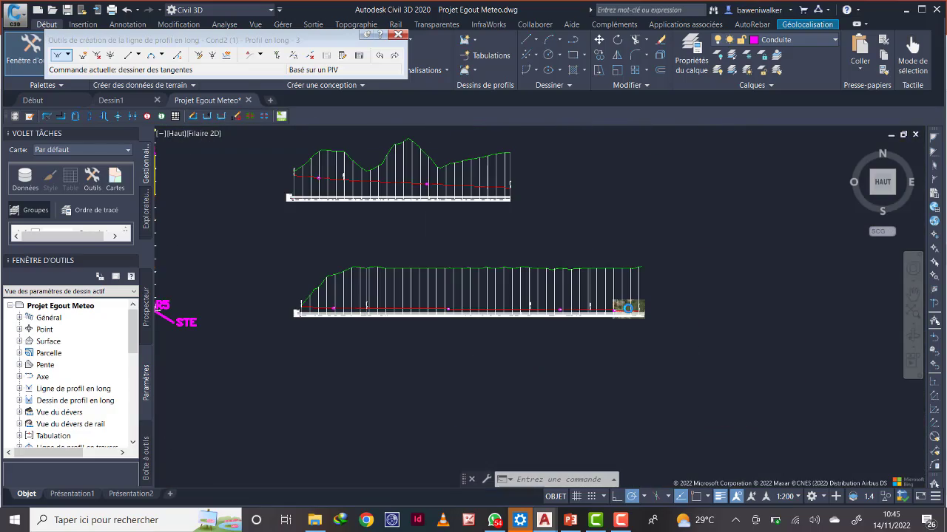
{"action": "middle_click_drag", "start_coordinate": [514, 251], "coordinate": [548, 285]}
{"action": "scroll", "coordinate": [548, 285], "scroll_direction": "down", "scroll_amount": 2}
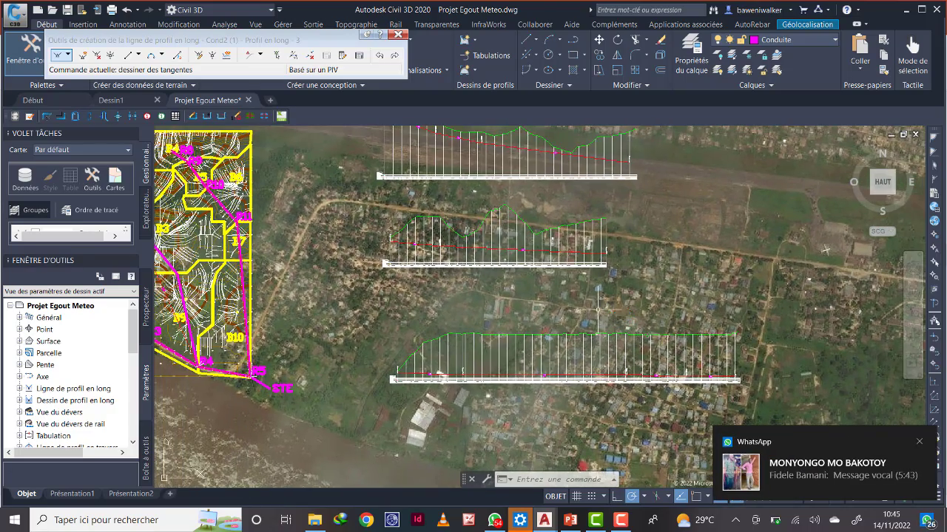
- Close the Cond2 (1) profile layout tools and save the drawing
{"action": "scroll", "coordinate": [506, 276], "scroll_direction": "down", "scroll_amount": 1}
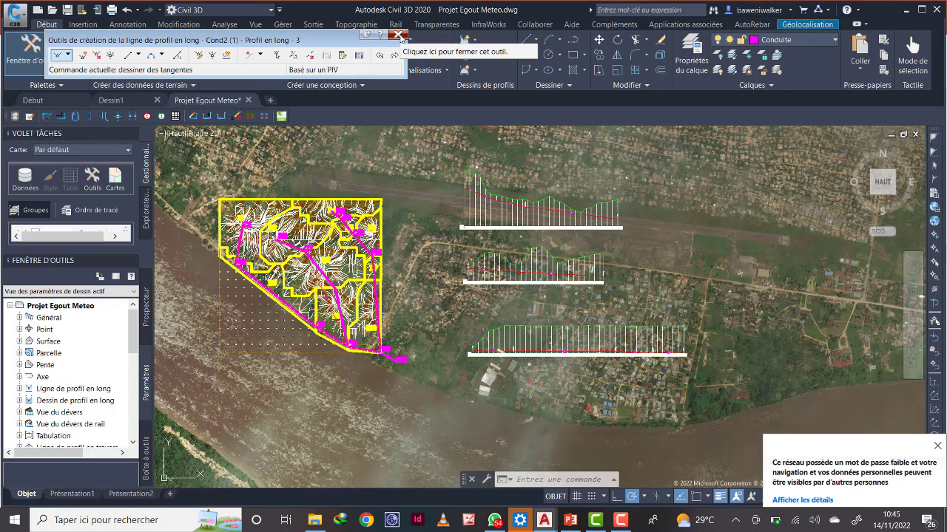
{"action": "left_click", "coordinate": [398, 34]}
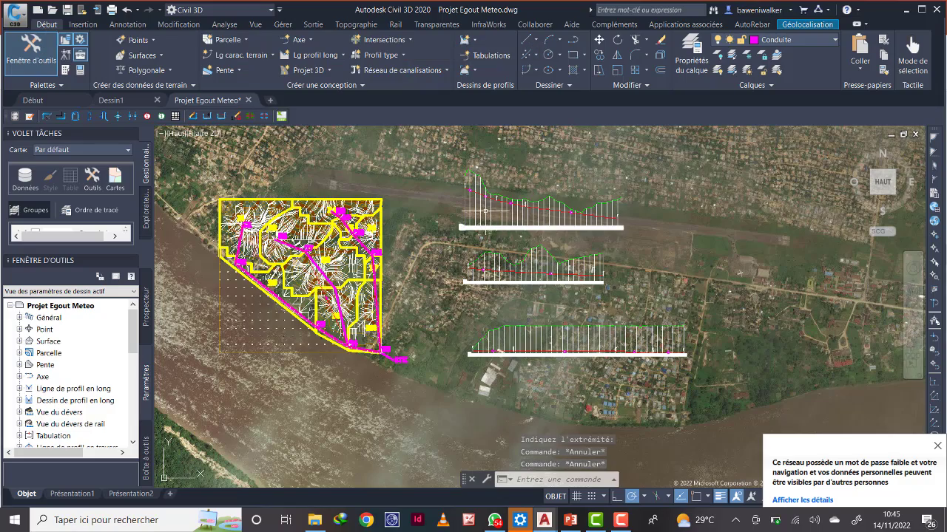
{"action": "scroll", "coordinate": [481, 214], "scroll_direction": "up", "scroll_amount": 2}
{"action": "middle_click_drag", "start_coordinate": [548, 278], "coordinate": [536, 244]}
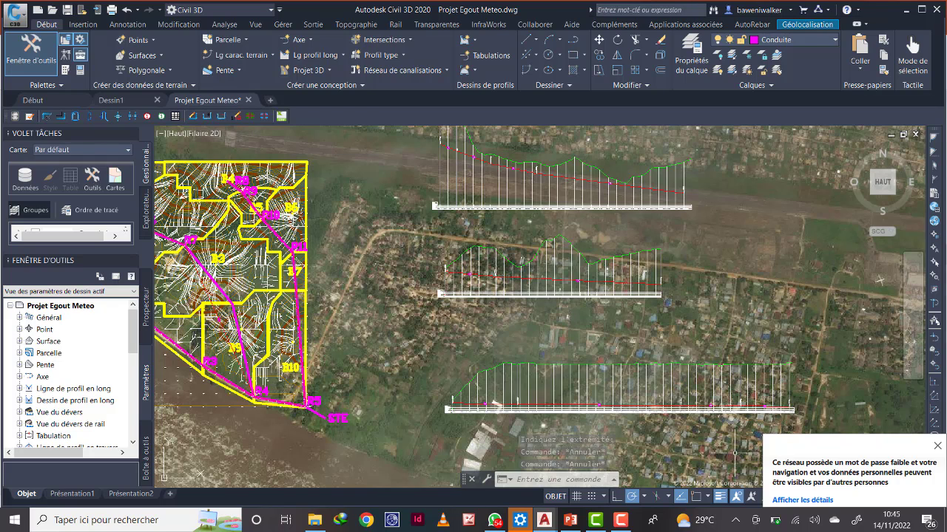
{"action": "key", "text": "ctrl+s"}
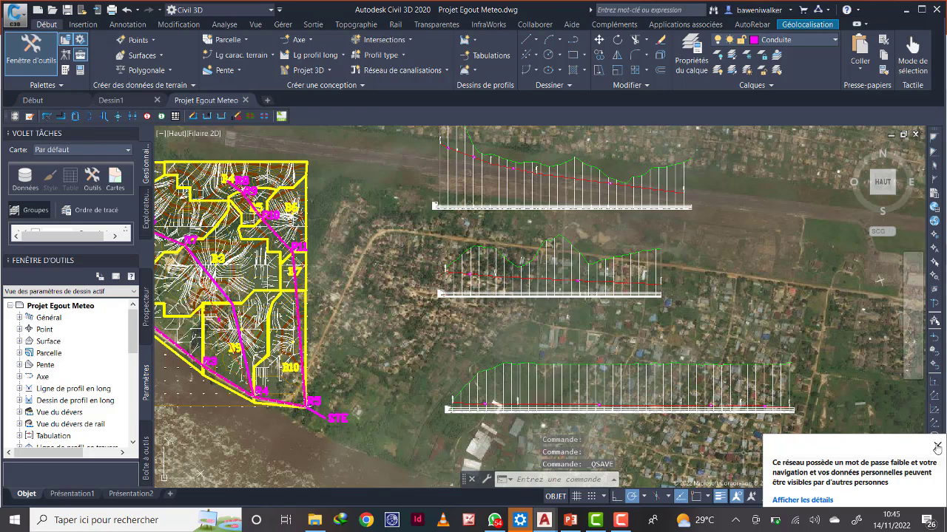